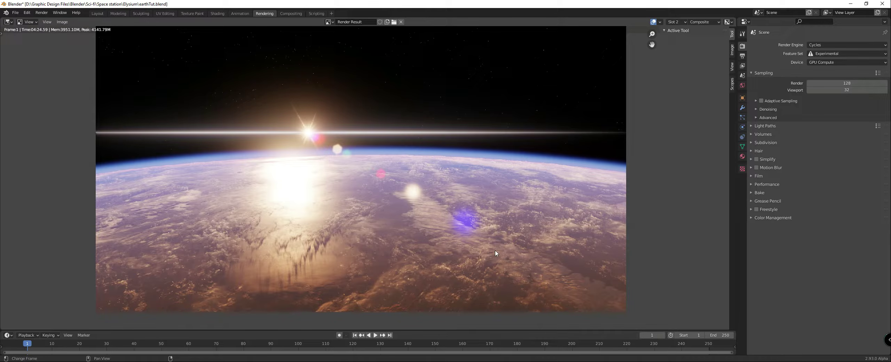
Step: Compare the finished Earth renders stored in render slots 1 and 2
left_click(675, 22)
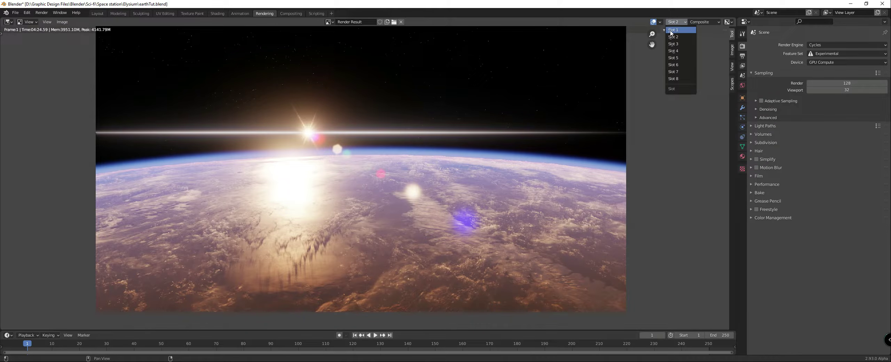
left_click(672, 31)
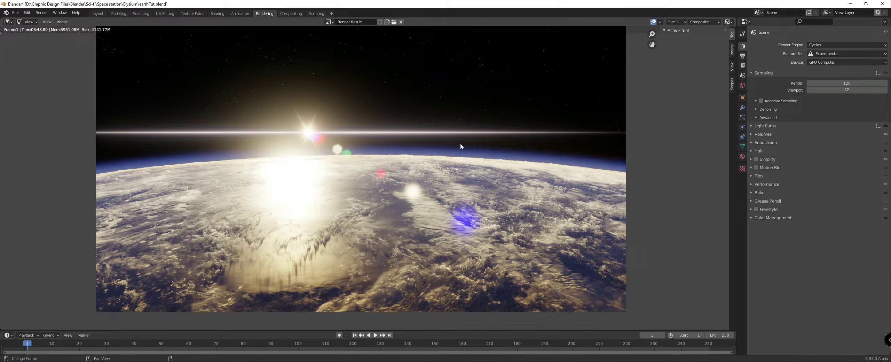
left_click(676, 21)
left_click(675, 37)
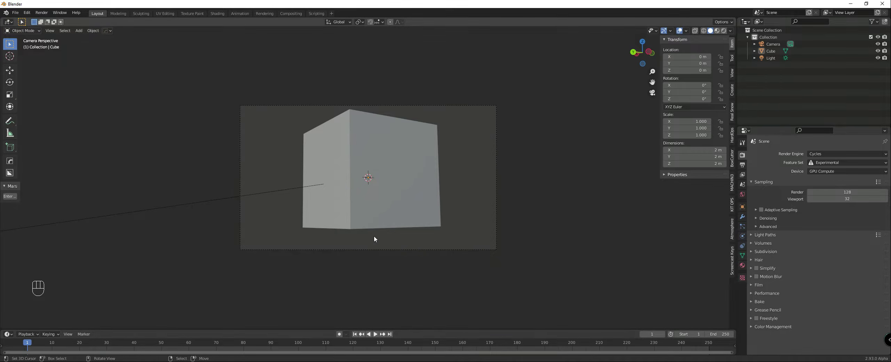
Step: Examine the default cube's lighting from several angles in rendered shading and return to solid shading
left_click(371, 191)
left_click(466, 226)
key("z")
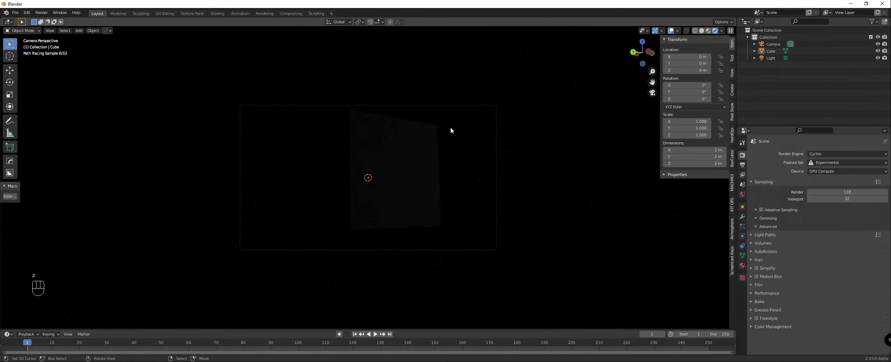
mouse_move(451, 126)
middle_mouse_down()
mouse_move(455, 150)
mouse_move(446, 153)
mouse_move(530, 178)
mouse_move(366, 211)
mouse_move(354, 241)
middle_mouse_up()
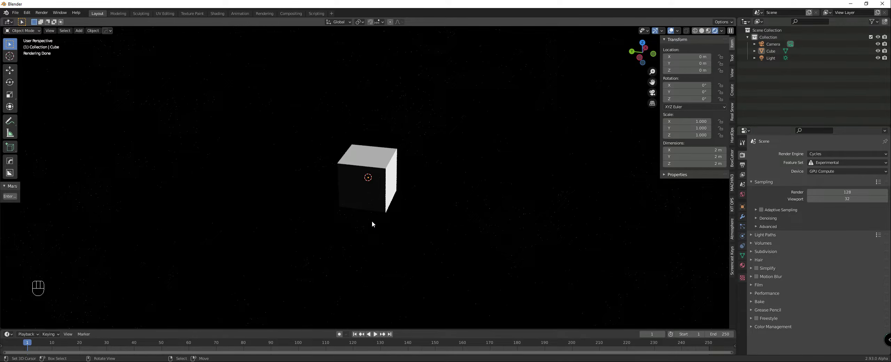
middle_click_drag(372, 224, 391, 224)
scroll(391, 224, "up", 2)
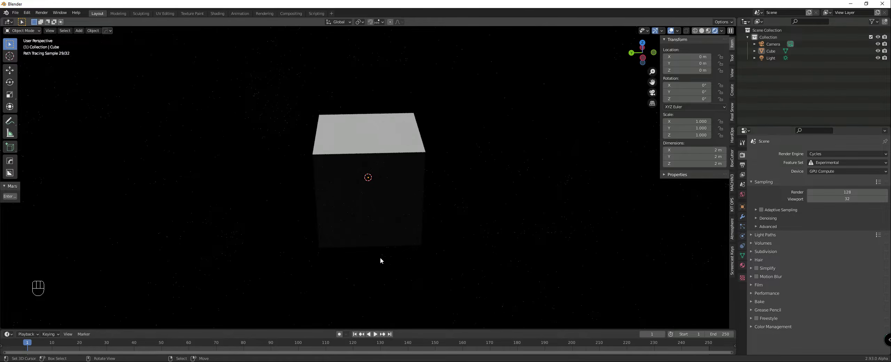
middle_click_drag(381, 255, 360, 236)
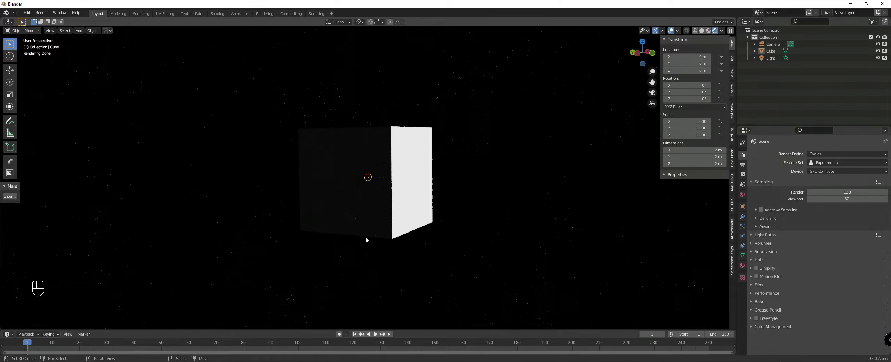
middle_click_drag(375, 241, 397, 245)
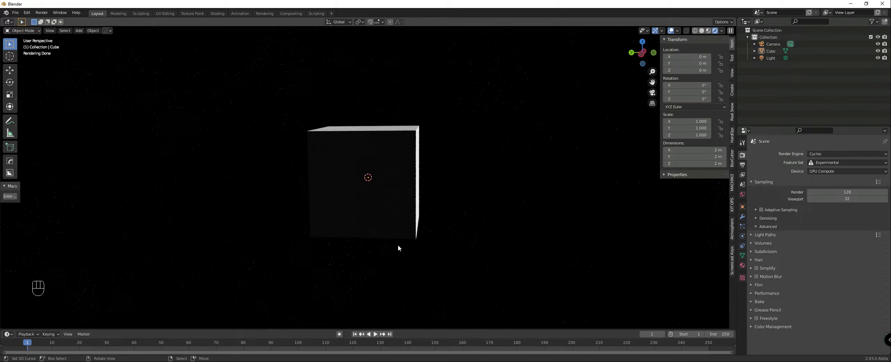
key("z")
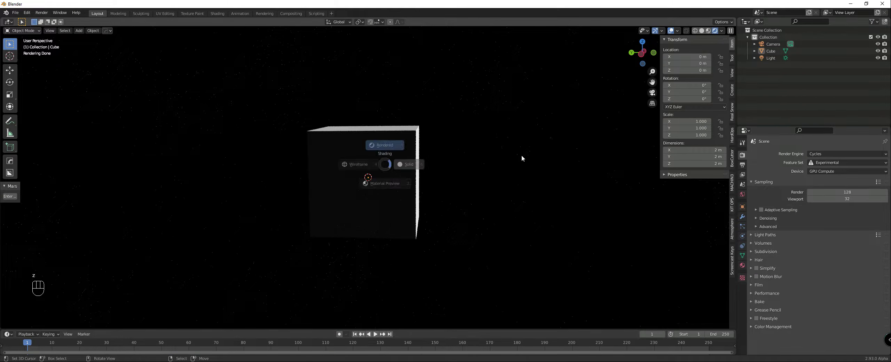
left_click(521, 154)
middle_click_drag(477, 170, 439, 178)
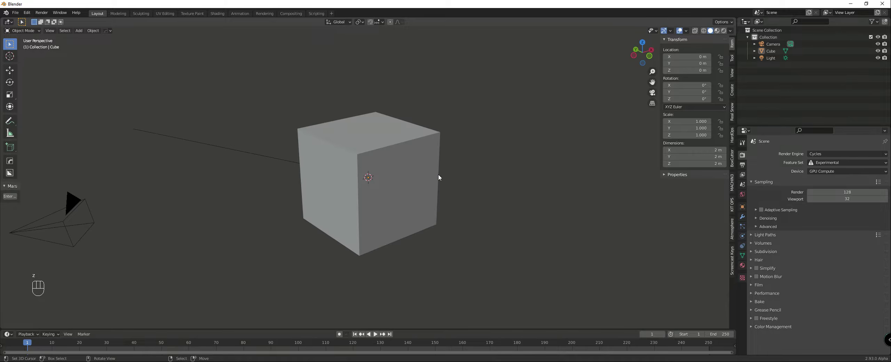
Step: Subdivide the whole cube mesh in Edit Mode and repeat the subdivision five more times
left_click(414, 170)
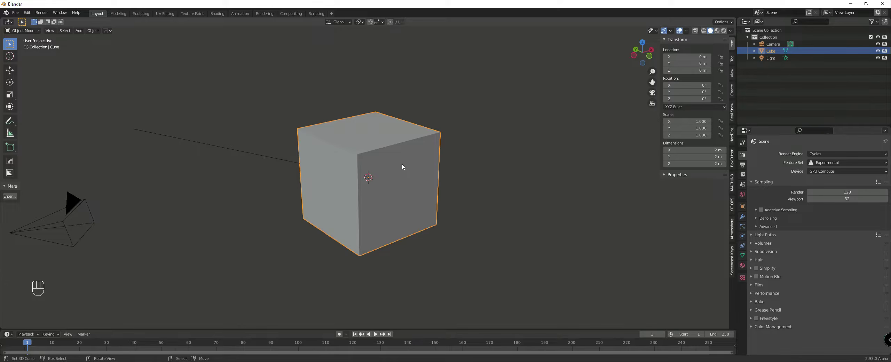
middle_click_drag(396, 157, 411, 155)
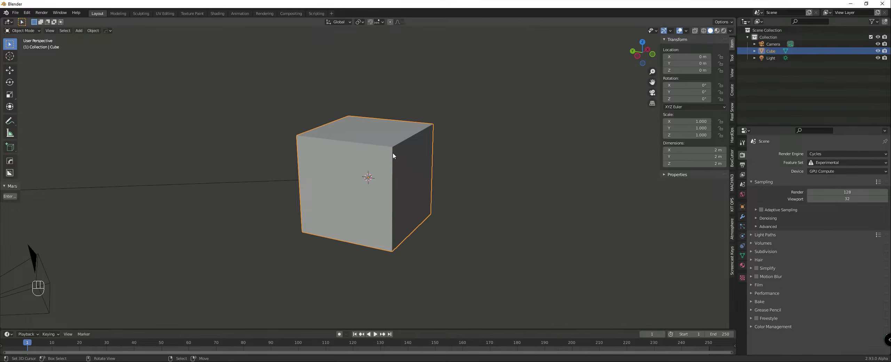
key("Tab")
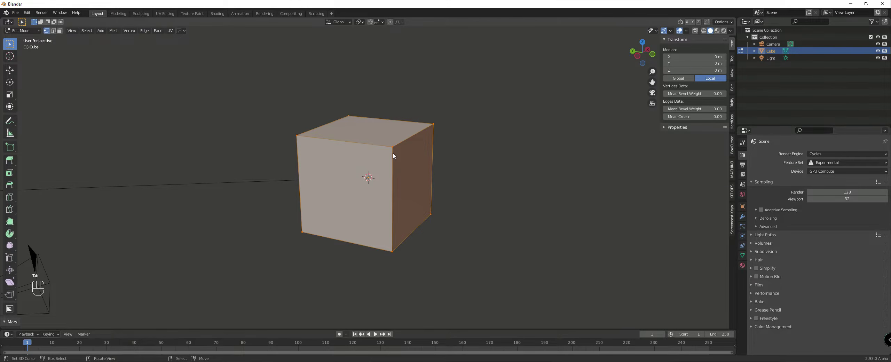
key("w")
left_click(368, 173)
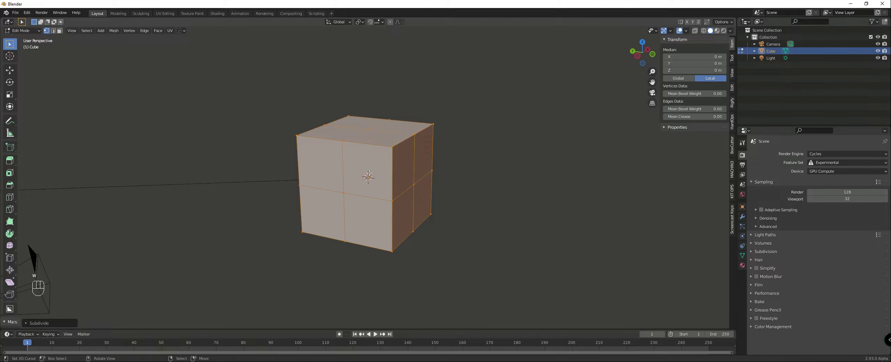
key("shift+r")
key("shift+r")
key("shift+r")
key("shift+r")
key("shift+r")
key("shift+r")
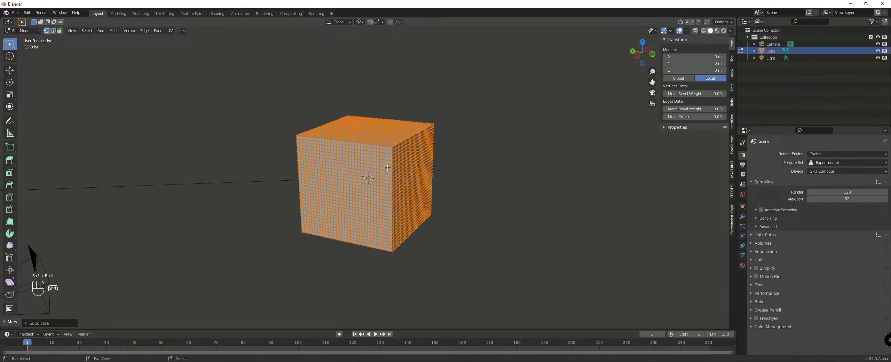
middle_click_drag(396, 170, 421, 171)
scroll(421, 171, "up", 3)
scroll(421, 171, "up", 1)
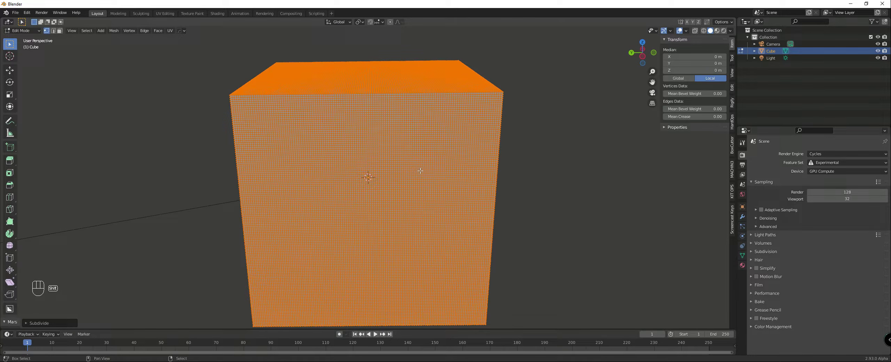
Step: Reshape the subdivided cube into a full sphere with To Sphere and return to Object Mode
key("shift+alt+s")
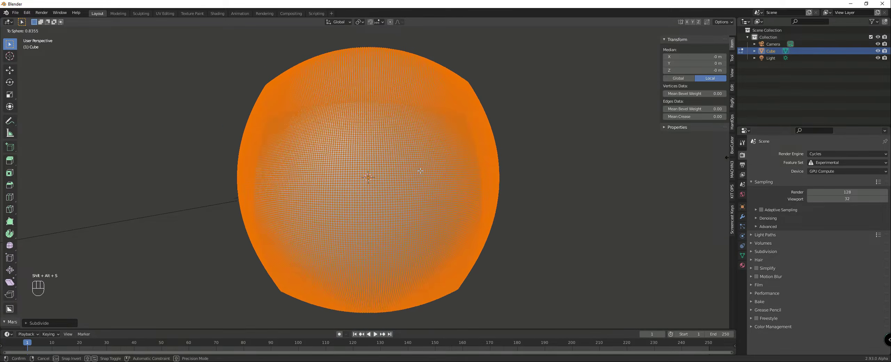
left_click(224, 144)
scroll(423, 140, "down", 2)
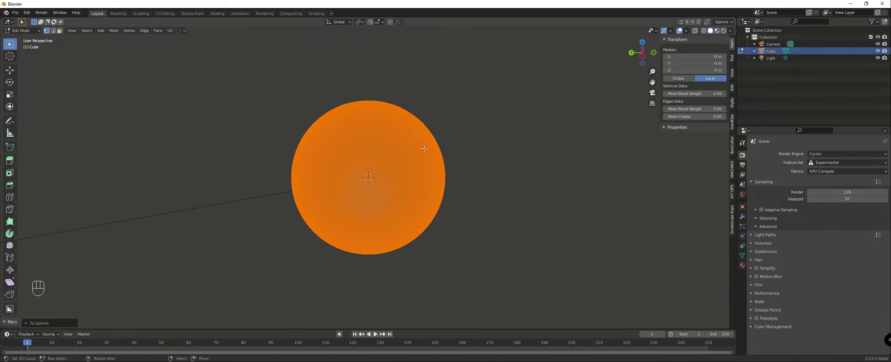
scroll(457, 136, "up", 1)
key("Tab")
scroll(457, 136, "up", 1)
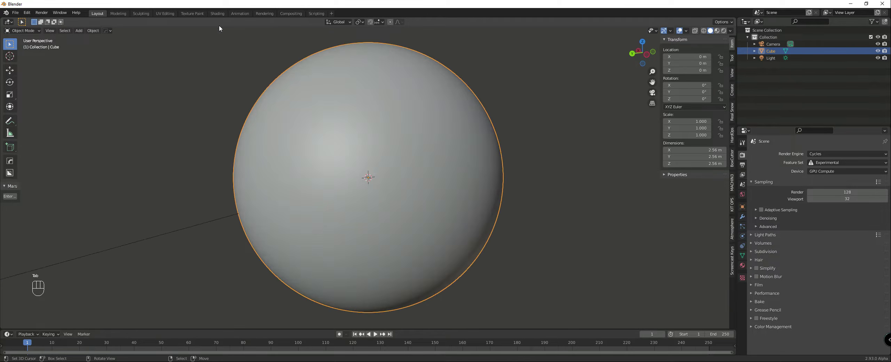
Step: Switch to the Shading workspace, showing the sphere's object material nodes and a Material Preview viewport
left_click(215, 14)
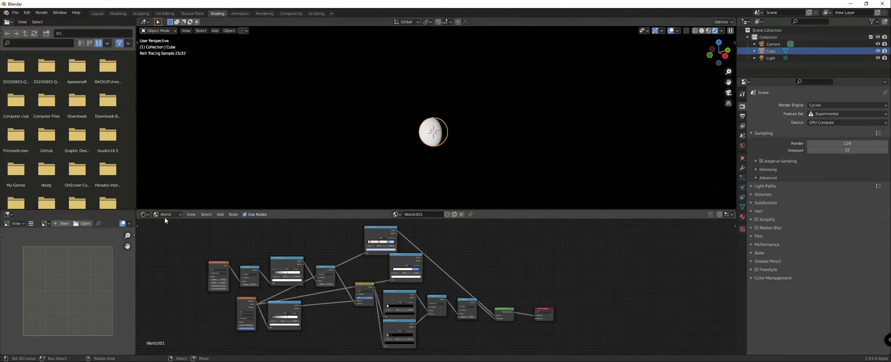
left_click(166, 214)
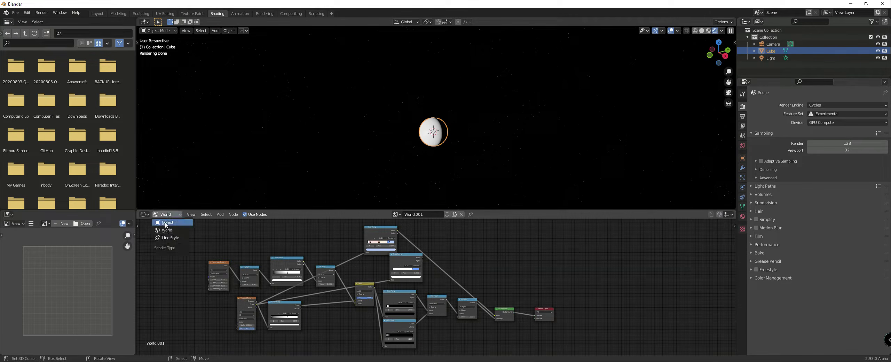
left_click(163, 225)
key("z")
left_click(400, 156)
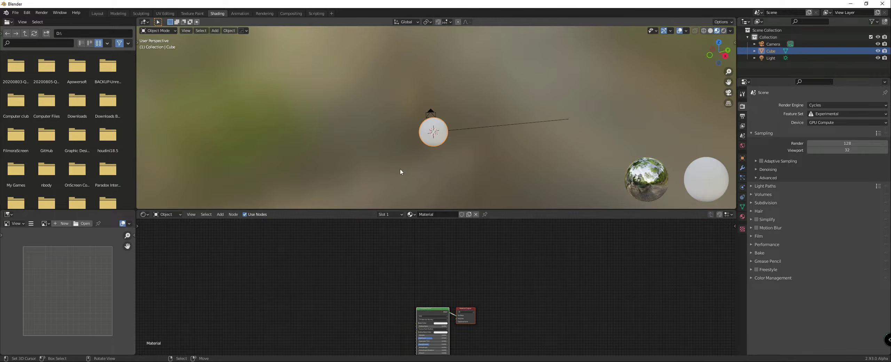
middle_click_drag(399, 169, 438, 177)
scroll(437, 177, "up", 5)
scroll(420, 258, "up", 2)
Step: Rename the sphere's material as Ground
middle_click_drag(425, 301, 419, 222)
double_click(446, 216)
type("Ground")
key("Return")
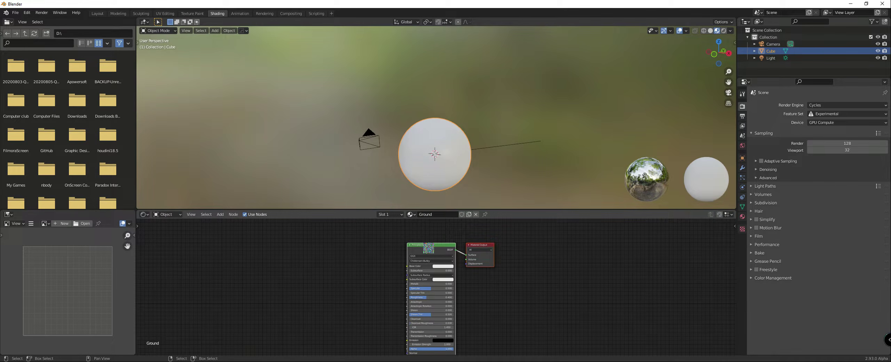
Step: Add an image texture with mapping and texture coordinates to the Principled BSDF's base color, loading 8k_earth_daymap.jpg from the Planets folder
left_click_drag(424, 250, 415, 236)
key("ctrl+t")
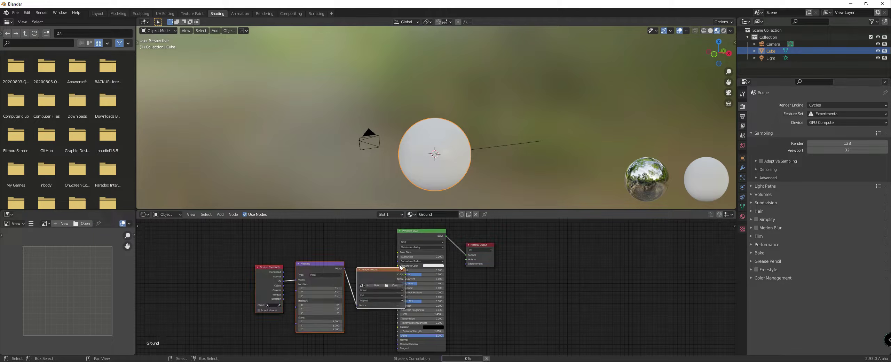
left_click(354, 260)
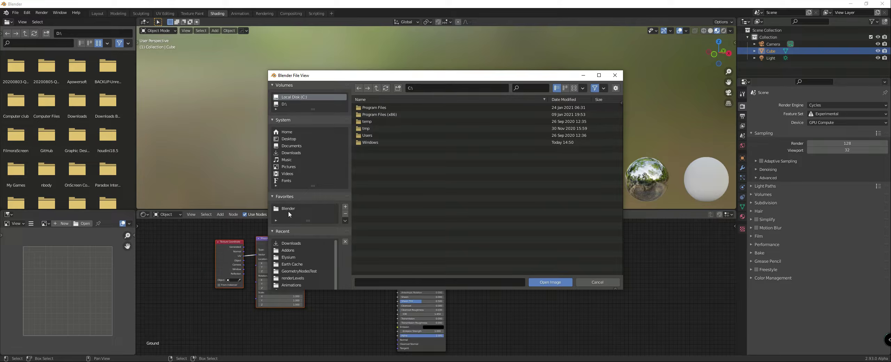
scroll(301, 225, "down", 2)
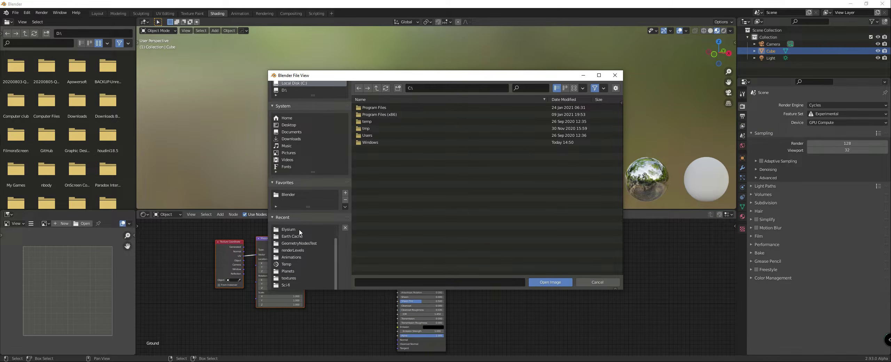
left_click(291, 272)
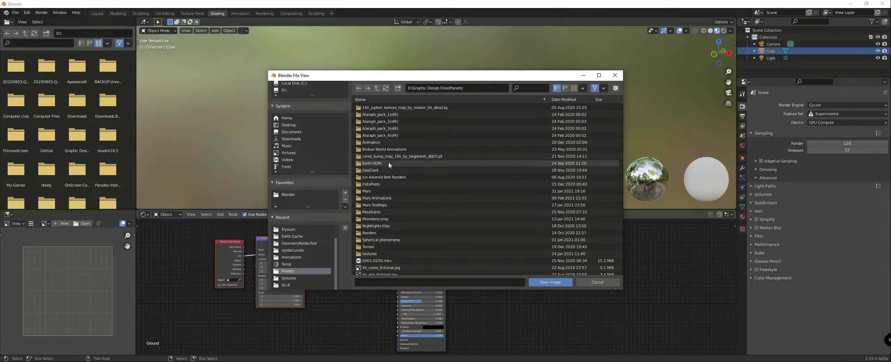
scroll(398, 131, "down", 5)
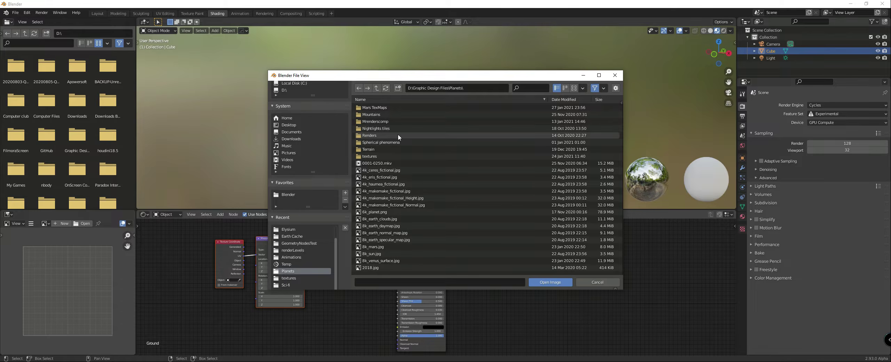
scroll(398, 136, "down", 1)
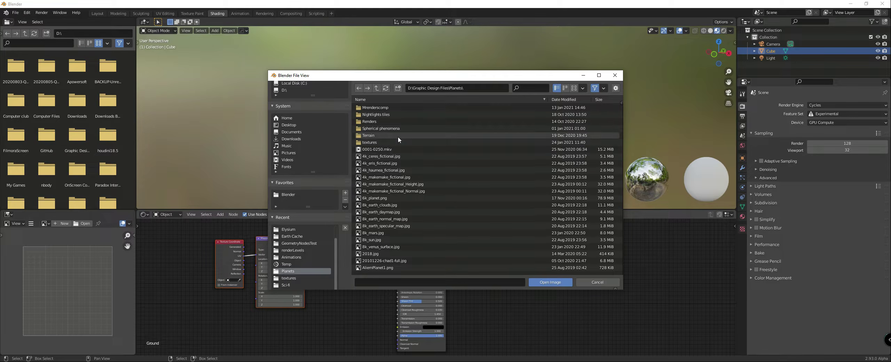
double_click(387, 212)
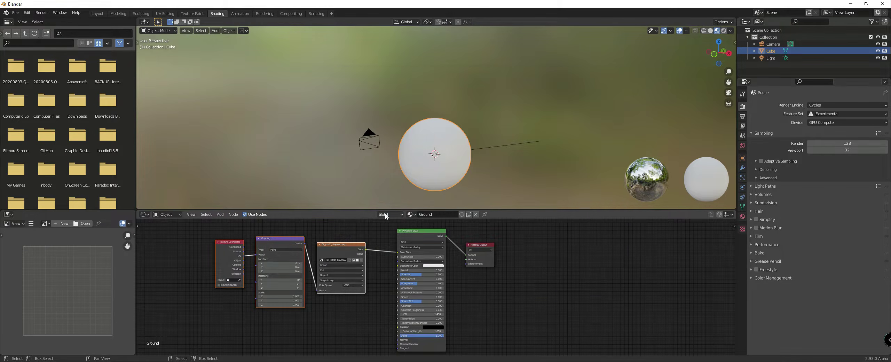
Step: Examine how the Earth daymap texture wraps around the sphere
middle_click_drag(336, 170, 441, 165)
scroll(396, 170, "up", 4)
scroll(373, 222, "up", 1)
scroll(421, 180, "down", 1)
scroll(421, 173, "up", 2)
scroll(429, 167, "down", 2)
scroll(540, 141, "up", 1)
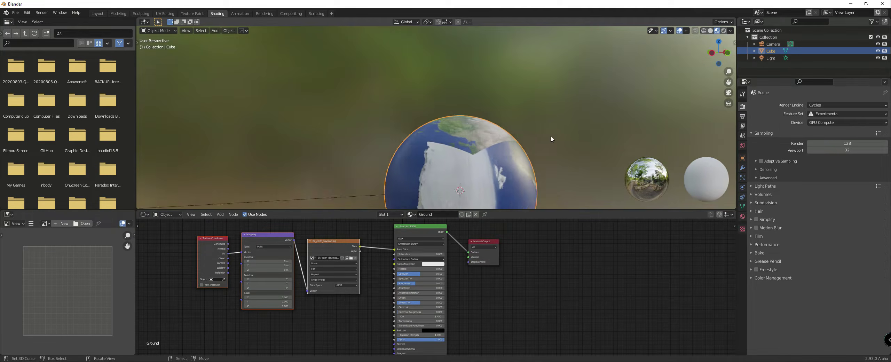
scroll(540, 141, "down", 1)
middle_click_drag(540, 141, 535, 139)
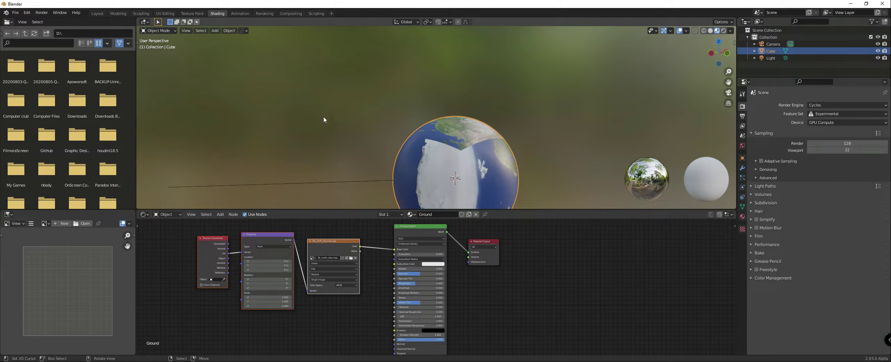
scroll(323, 119, "down", 1)
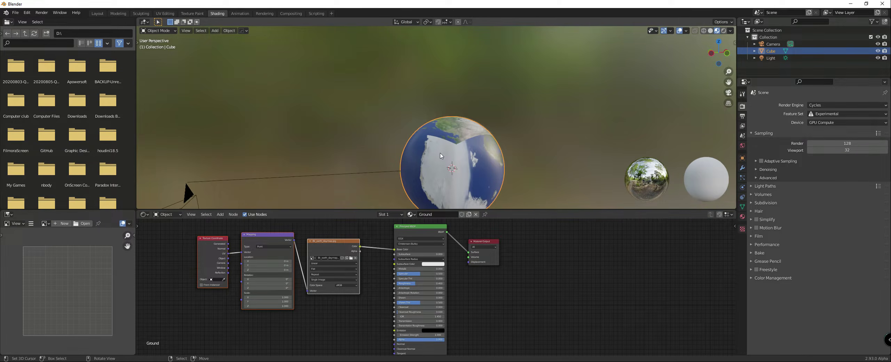
Step: Center the viewport on the 3D cursor for a closer look at the textured sphere
left_click(229, 31)
mouse_move(240, 152)
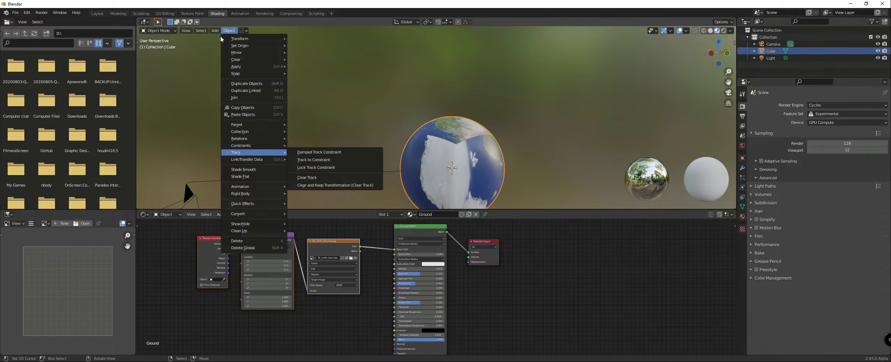
left_click(186, 30)
mouse_move(205, 122)
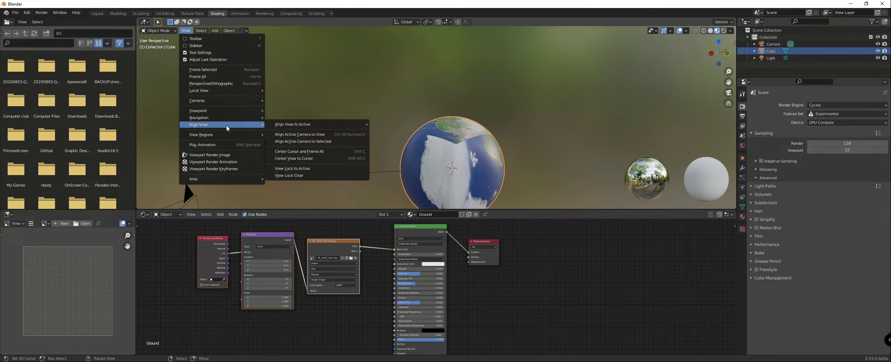
left_click(290, 157)
scroll(368, 121, "down", 2)
scroll(401, 123, "up", 5)
mouse_move(368, 120)
middle_mouse_down()
mouse_move(401, 122)
mouse_move(368, 118)
middle_mouse_up()
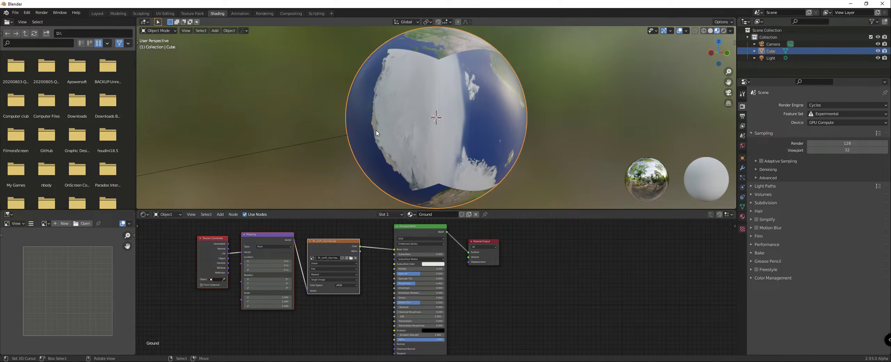
Step: Connect the Texture Coordinate node's Generated output to the Mapping node's Vector input in place of UV
scroll(288, 240, "up", 5)
middle_click_drag(326, 254, 440, 262)
scroll(429, 274, "up", 3)
left_click(433, 274)
scroll(433, 274, "down", 3)
scroll(423, 283, "up", 3)
scroll(378, 283, "up", 1)
middle_click_drag(349, 267, 397, 275)
scroll(370, 244, "down", 1)
middle_click_drag(370, 245, 450, 274)
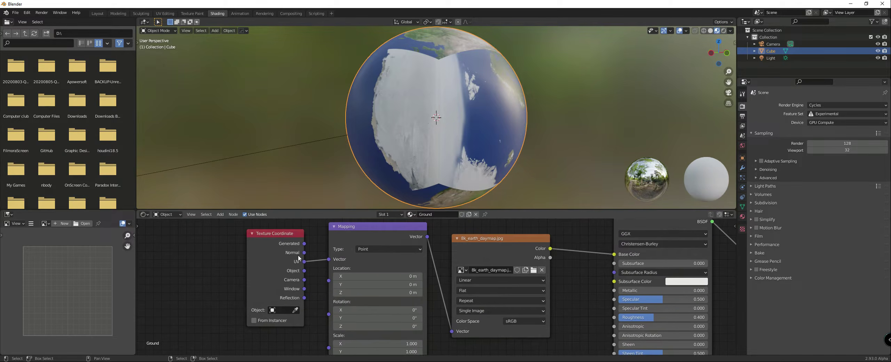
left_click_drag(304, 243, 328, 259)
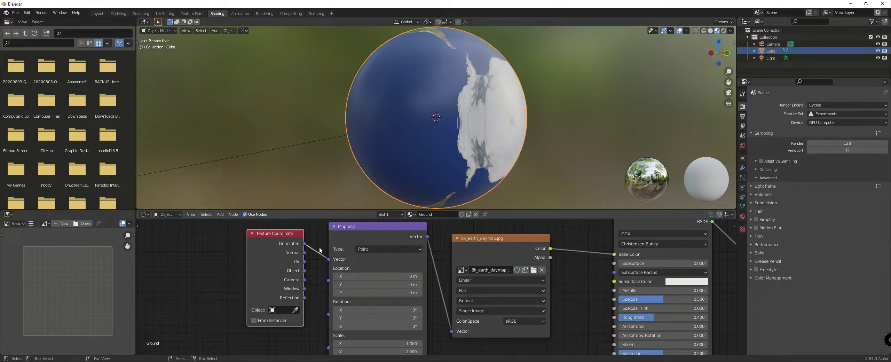
Step: Set the projection of the 8k_earth_daymap.jpg image texture to Sphere
scroll(404, 264, "down", 1)
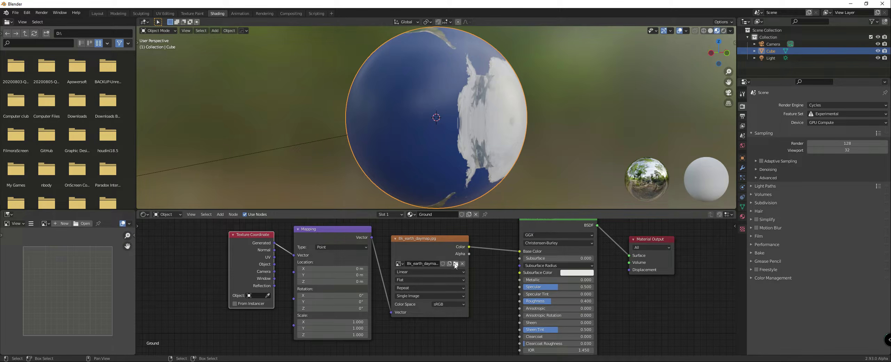
scroll(452, 268, "up", 2)
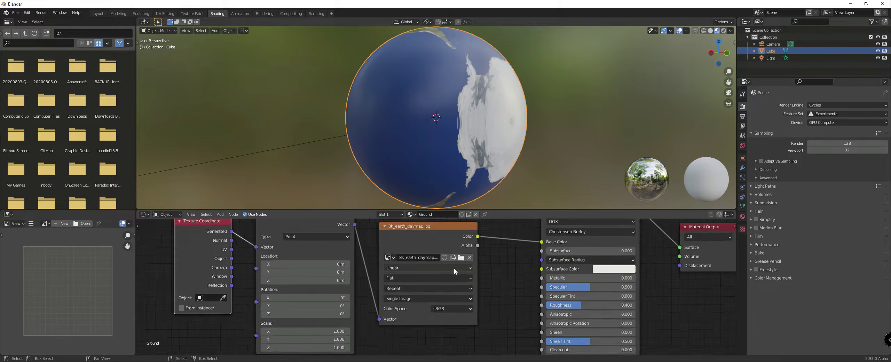
left_click(390, 277)
left_click(404, 308)
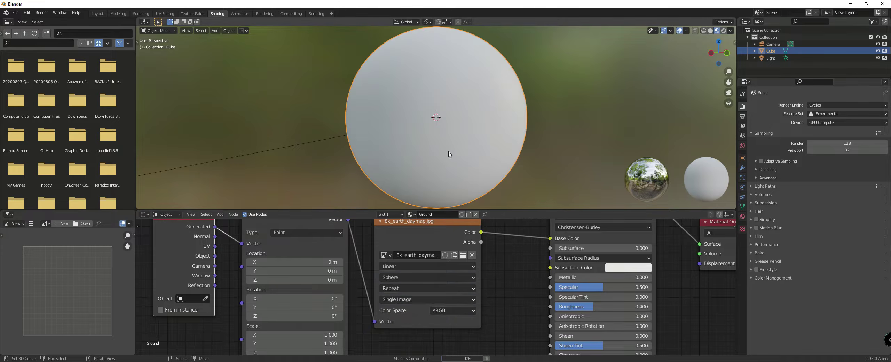
Step: Examine how the spherically projected daymap wraps around the globe, both close up and as a whole
middle_click_drag(511, 132, 527, 125)
scroll(538, 156, "up", 5)
scroll(553, 148, "up", 3)
scroll(551, 148, "down", 3)
scroll(525, 127, "up", 3)
scroll(522, 128, "up", 2)
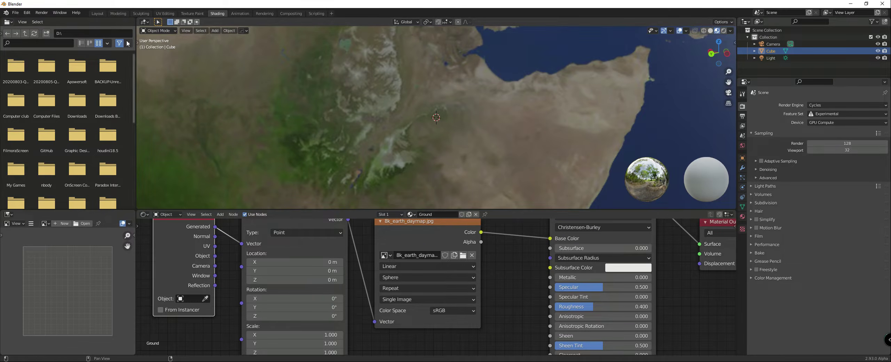
scroll(275, 118, "down", 6)
middle_click_drag(276, 119, 361, 155)
scroll(310, 134, "down", 3)
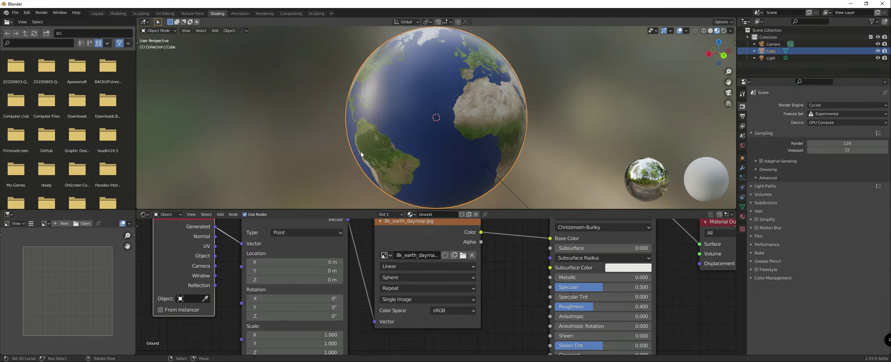
Step: Move the Texture Coordinate, Mapping and daymap texture nodes together farther away from the Principled BSDF
scroll(410, 258, "down", 4)
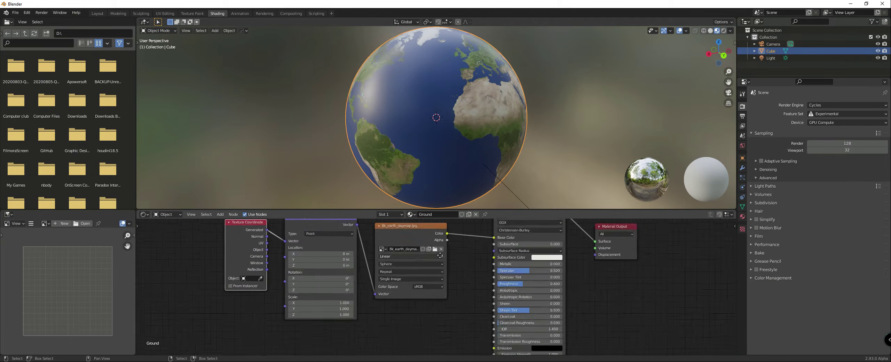
key("b")
left_click_drag(267, 233, 414, 300)
key("g")
left_click(381, 280)
scroll(348, 261, "down", 2)
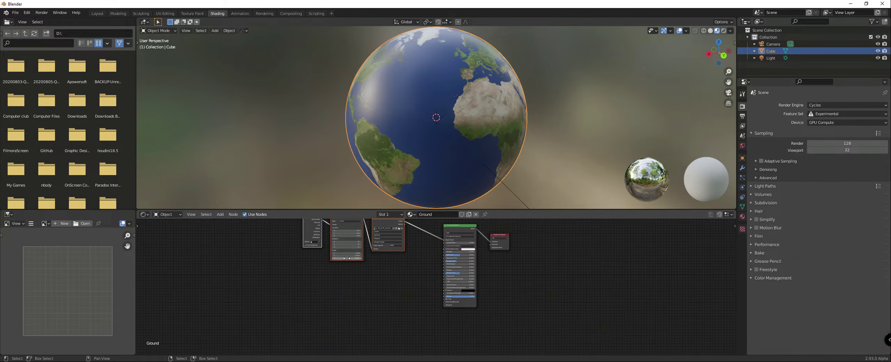
Step: Duplicate the daymap texture node below the original and load 1.5K_Nightmap.tif from the Nightlights tiles folder into the copy
left_click_drag(380, 227, 387, 296)
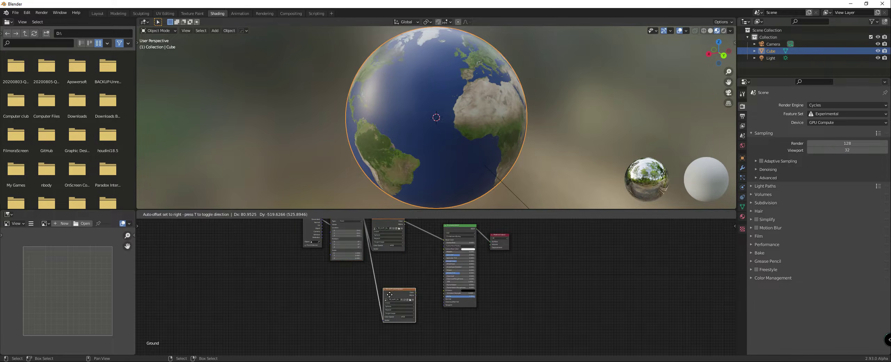
scroll(397, 286, "up", 4)
left_click(375, 257)
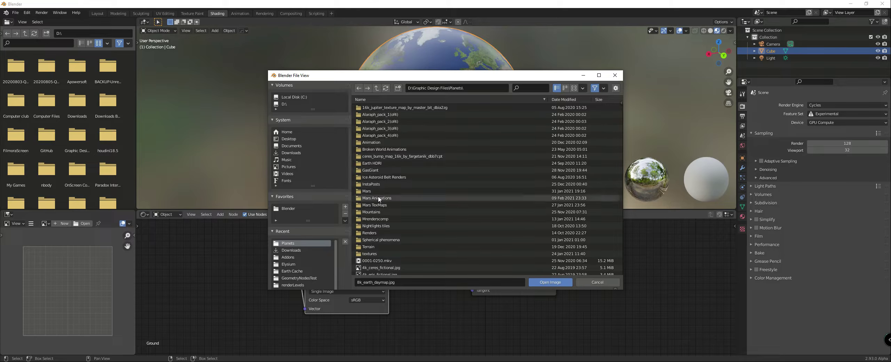
double_click(378, 225)
double_click(378, 109)
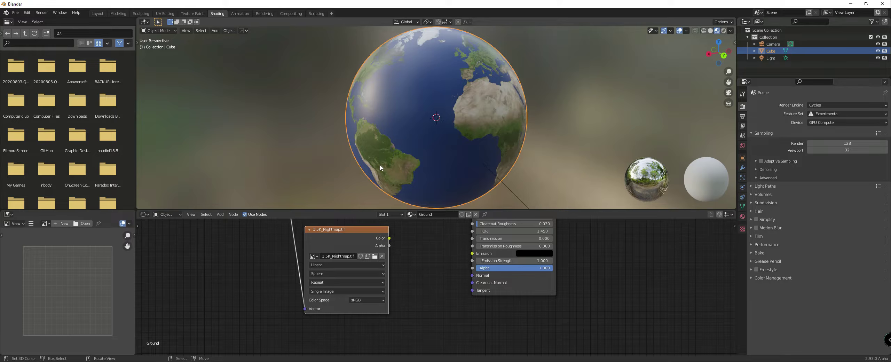
Step: Connect the night map texture's Color output to the Principled BSDF's Emission input
scroll(392, 258, "down", 3)
left_click_drag(383, 266, 454, 279)
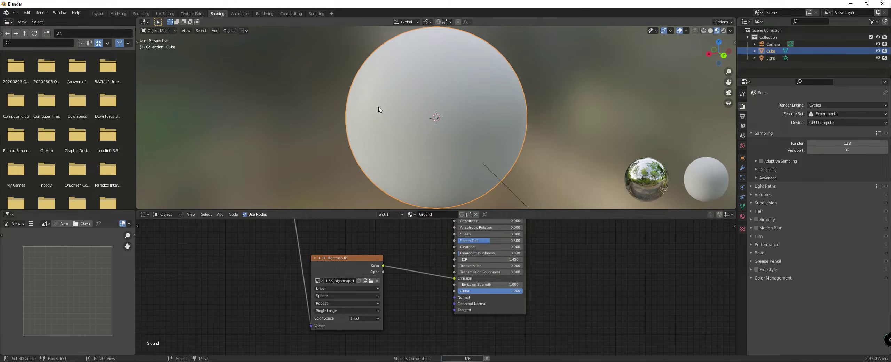
Step: Examine the city lights that the night map adds to the globe's continents
middle_click_drag(387, 125, 390, 107)
scroll(396, 95, "up", 5)
middle_click_drag(403, 84, 429, 105)
scroll(404, 93, "up", 8)
scroll(406, 105, "down", 5)
scroll(397, 108, "down", 2)
scroll(430, 105, "up", 2)
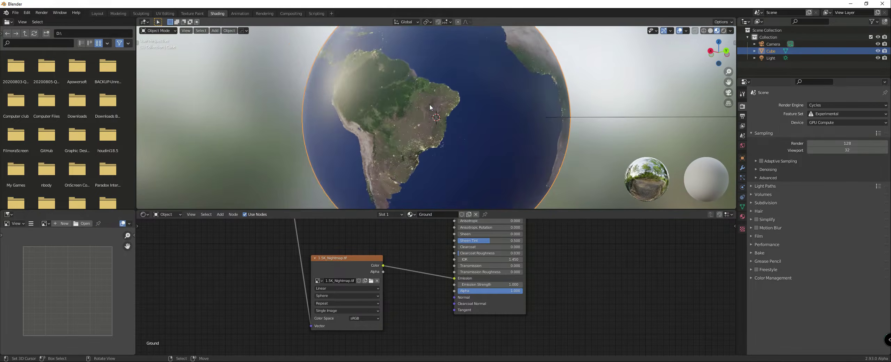
scroll(429, 106, "up", 1)
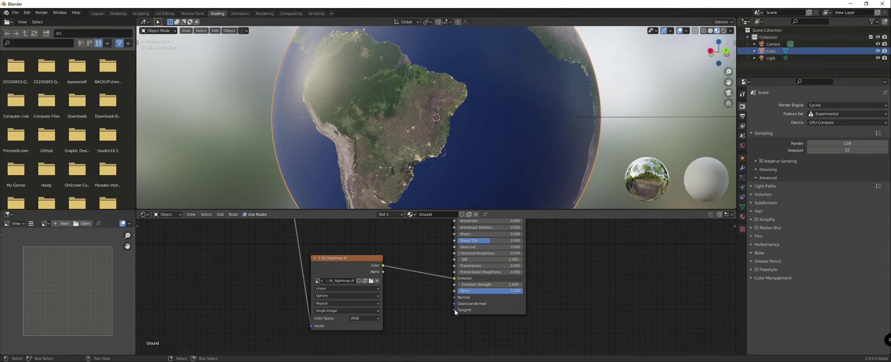
middle_click_drag(491, 137, 435, 139)
Step: Switch the viewport to rendered shading and inspect the day and night sides of the globe
scroll(392, 136, "down", 3)
key("z")
left_click(431, 114)
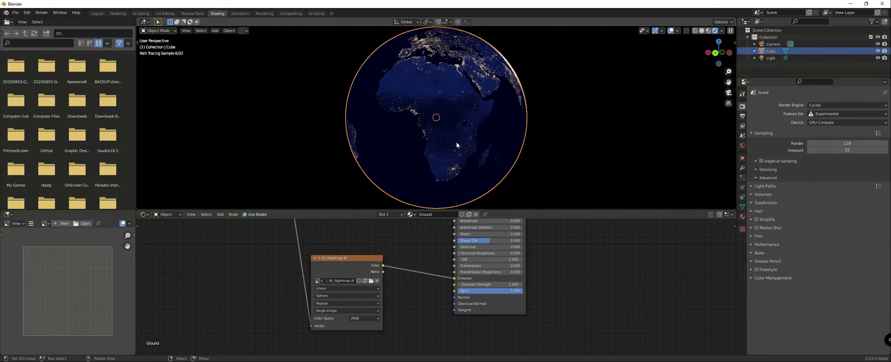
middle_click_drag(456, 142, 439, 124)
scroll(494, 135, "up", 2)
scroll(439, 123, "down", 2)
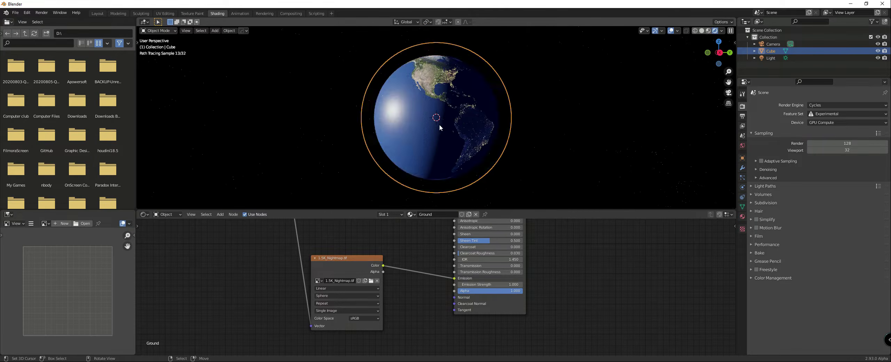
scroll(439, 124, "up", 2)
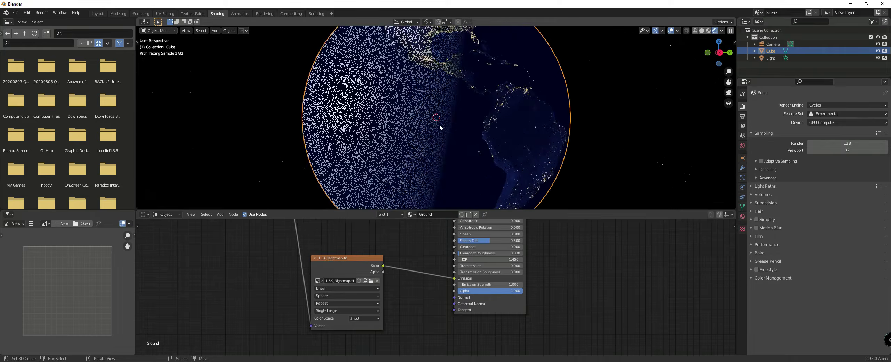
scroll(439, 124, "down", 2)
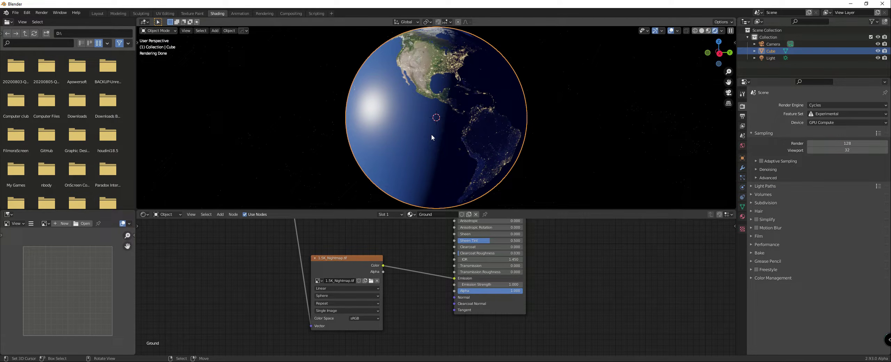
scroll(442, 131, "down", 2)
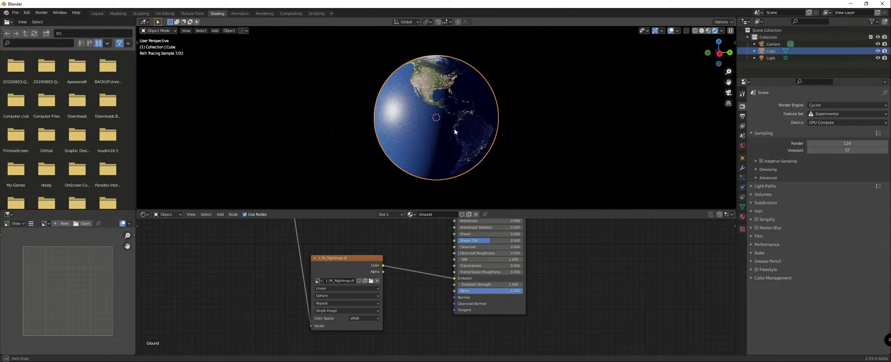
Step: Deselect the sphere and shift the night map texture node slightly away from the Principled BSDF
left_click(563, 117)
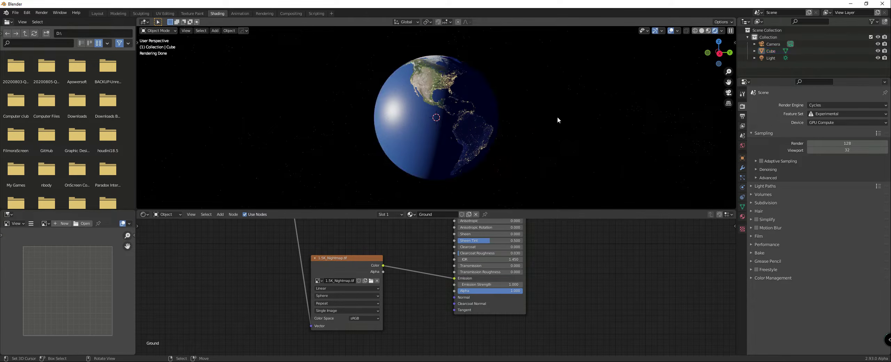
left_click_drag(348, 265, 330, 256)
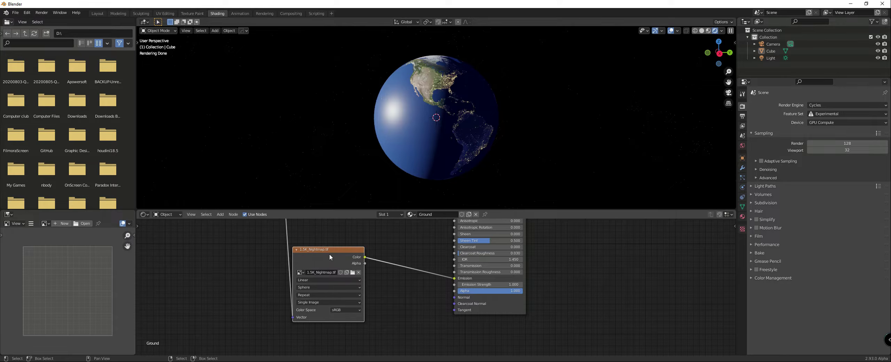
middle_click_drag(456, 126, 475, 111)
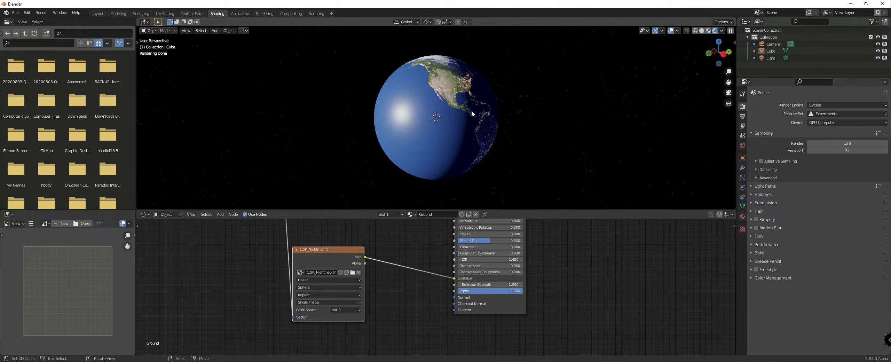
middle_click_drag(525, 127, 475, 149)
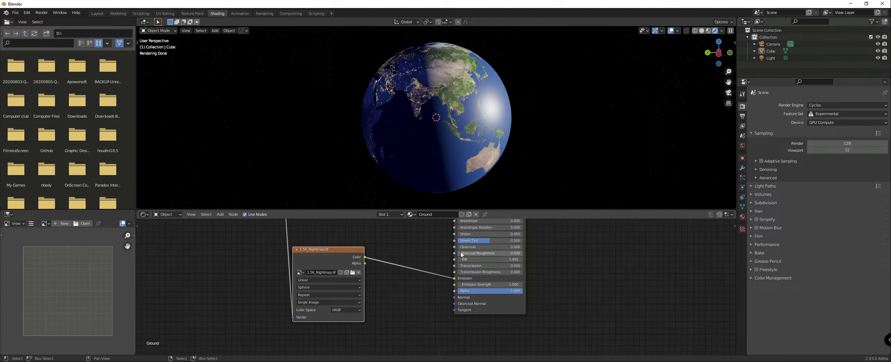
Step: Select the sphere and add a Subdivision Surface modifier to it
left_click(442, 154)
right_click(441, 152)
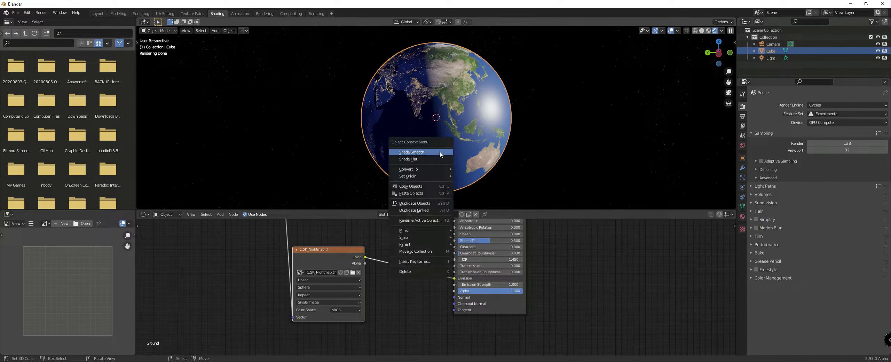
left_click(742, 167)
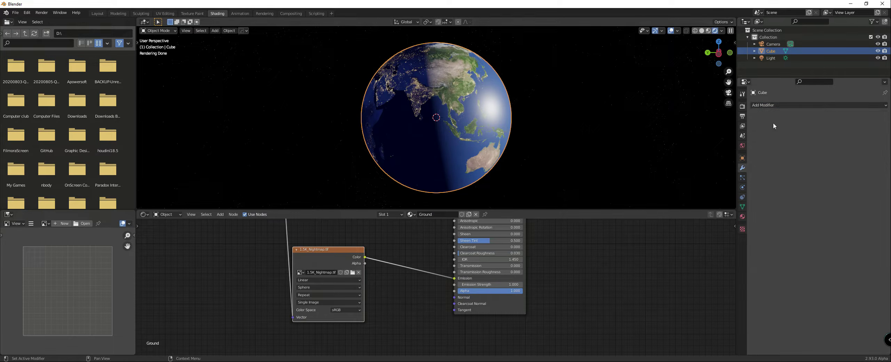
left_click(766, 105)
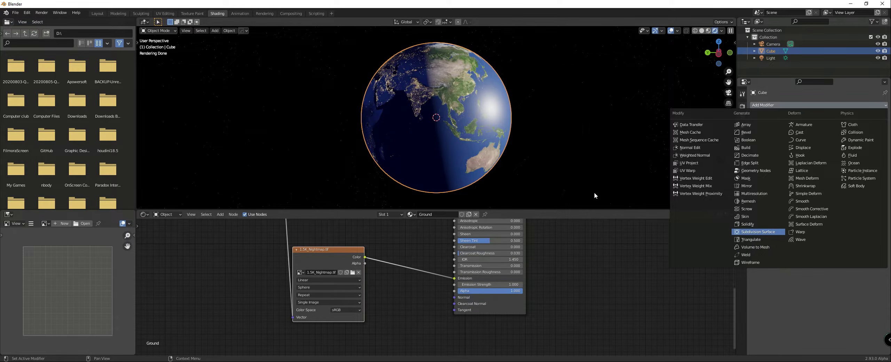
key("Return")
Step: Apply smooth shading to the sphere
scroll(488, 132, "up", 4)
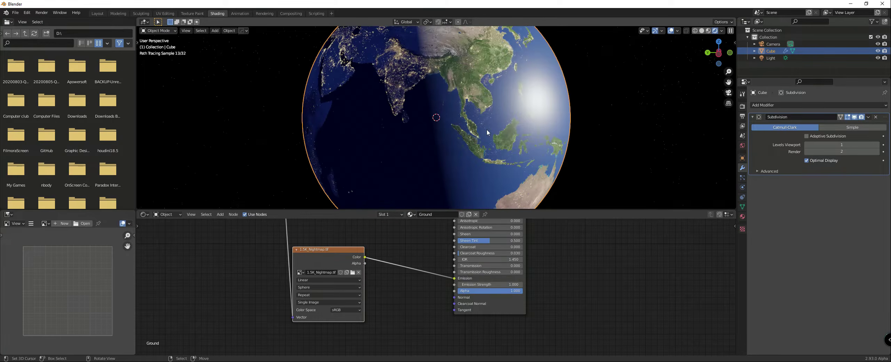
right_click(487, 132)
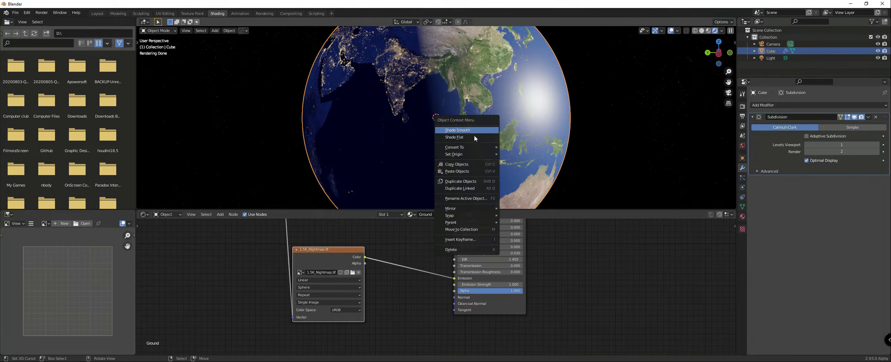
left_click(476, 130)
Step: Move the Texture Coordinate, Mapping and daymap texture nodes as a group to leave more space before the Principled BSDF
scroll(393, 165, "down", 5)
scroll(339, 268, "down", 1)
left_click_drag(339, 258, 318, 260)
scroll(315, 256, "down", 3)
middle_click_drag(287, 239, 359, 266)
middle_click_drag(282, 224, 299, 250)
left_click_drag(282, 241, 448, 265)
key("g")
left_click(353, 281)
scroll(412, 148, "up", 5)
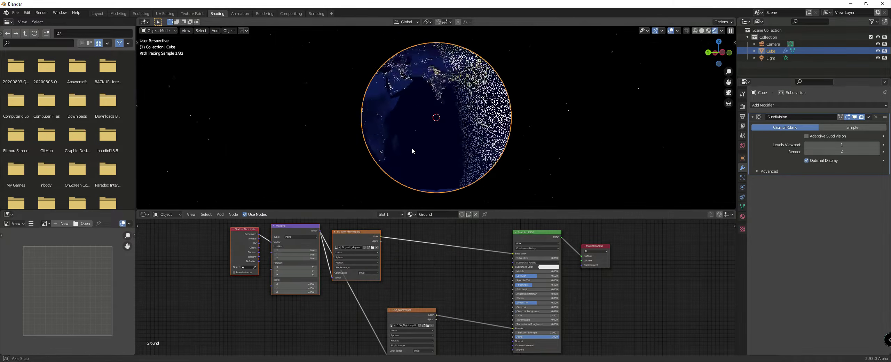
scroll(416, 152, "down", 1)
mouse_move(410, 154)
middle_mouse_down()
mouse_move(400, 150)
mouse_move(428, 124)
middle_mouse_up()
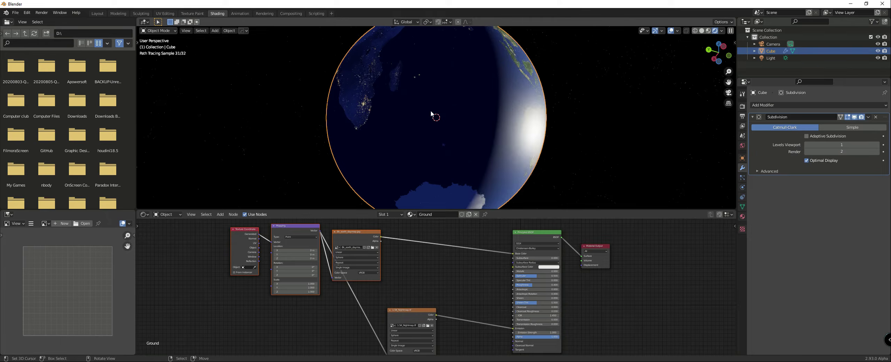
Step: Insert a Bright/Contrast node between the night map texture's Color output and the Principled BSDF's Emission input
scroll(447, 246, "down", 1)
middle_click_drag(448, 248, 446, 212)
scroll(416, 289, "up", 1)
left_click_drag(412, 260, 405, 255)
key("shift+a")
mouse_move(429, 286)
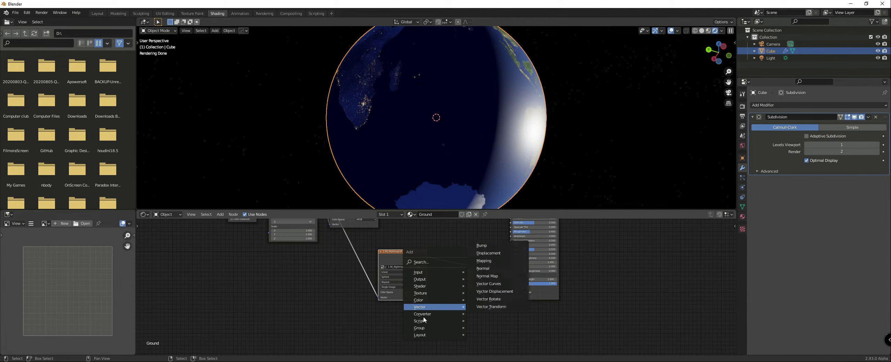
mouse_move(417, 315)
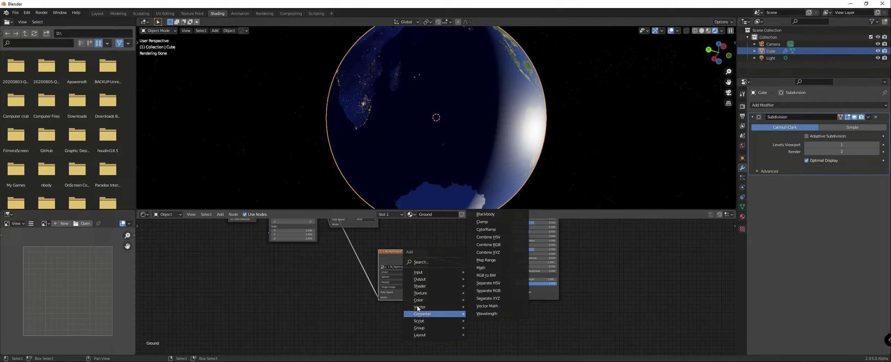
mouse_move(428, 301)
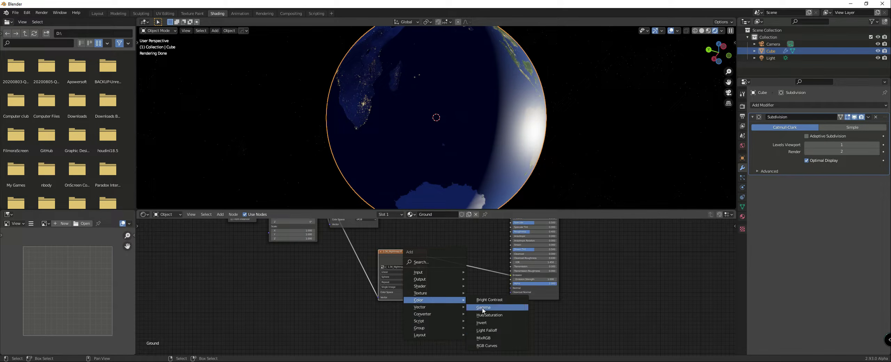
left_click(489, 300)
left_click(452, 255)
scroll(452, 255, "up", 3)
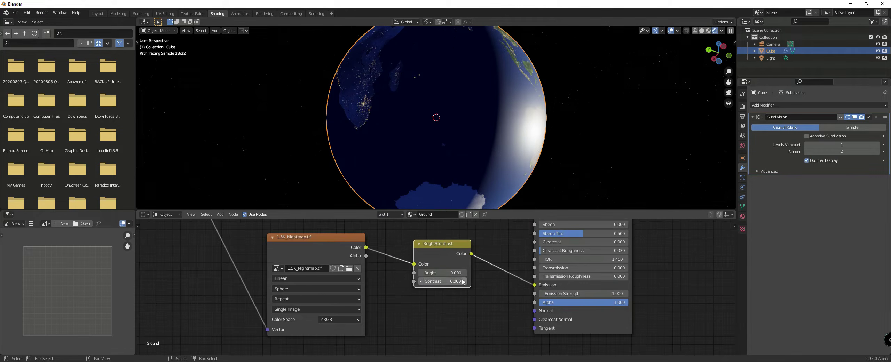
Step: Set the Bright/Contrast node's Contrast to 0.200 and move the node slightly closer to the night map texture
left_click(465, 281)
left_click(465, 281)
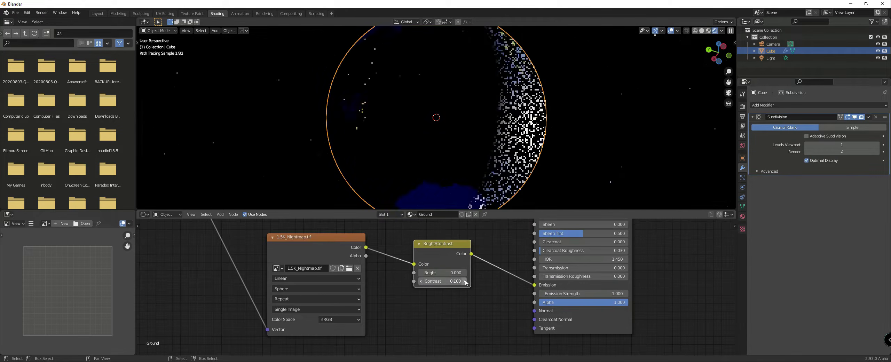
left_click(421, 281)
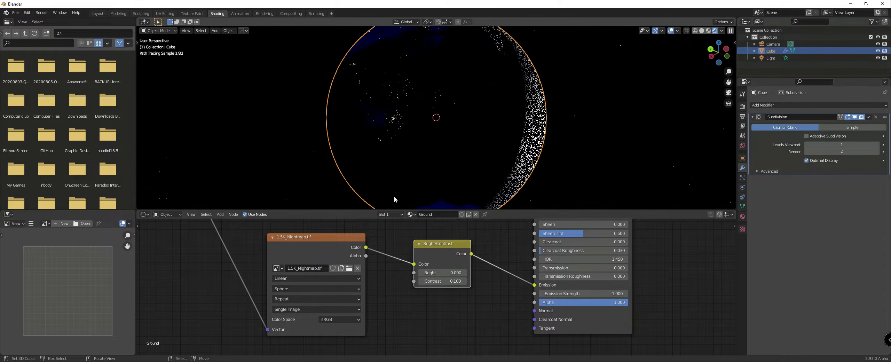
left_click(463, 281)
middle_click_drag(399, 112, 445, 138)
scroll(434, 137, "up", 6)
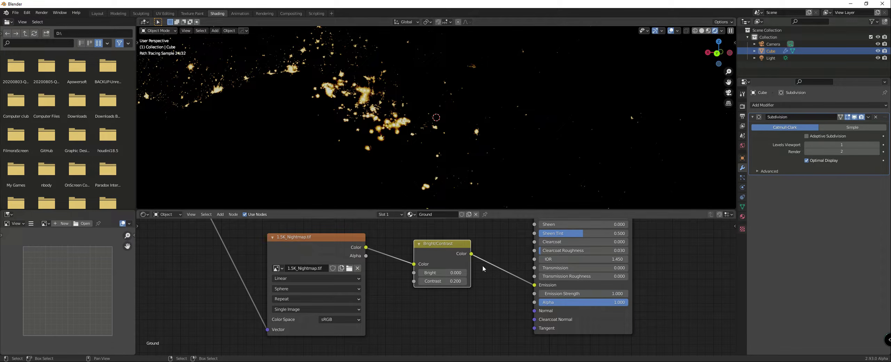
left_click_drag(437, 247, 421, 247)
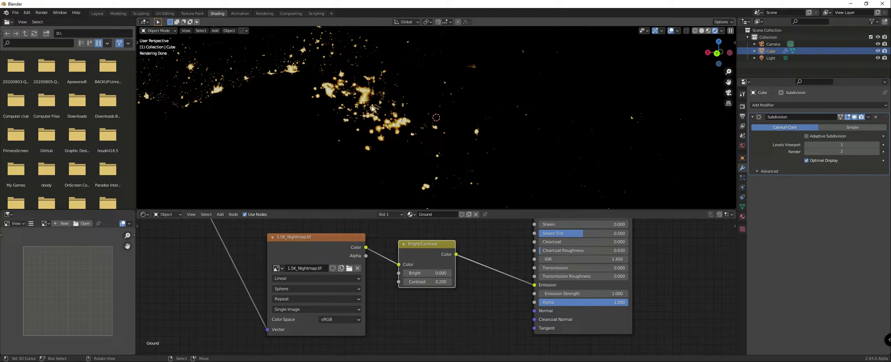
Step: Examine the city lights on the globe's night side and the transition from night to day
middle_click_drag(330, 77, 357, 90)
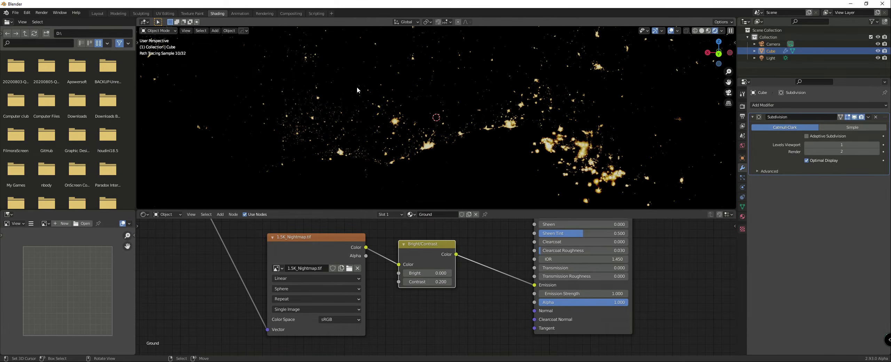
scroll(380, 125, "down", 7)
middle_click_drag(391, 138, 513, 157)
scroll(513, 157, "down", 2)
right_click(551, 160)
scroll(551, 161, "up", 1)
scroll(550, 161, "up", 4)
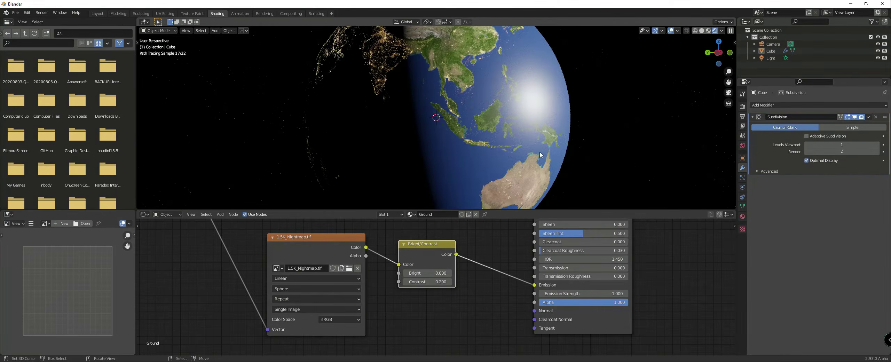
scroll(539, 155, "down", 2)
scroll(479, 152, "down", 1)
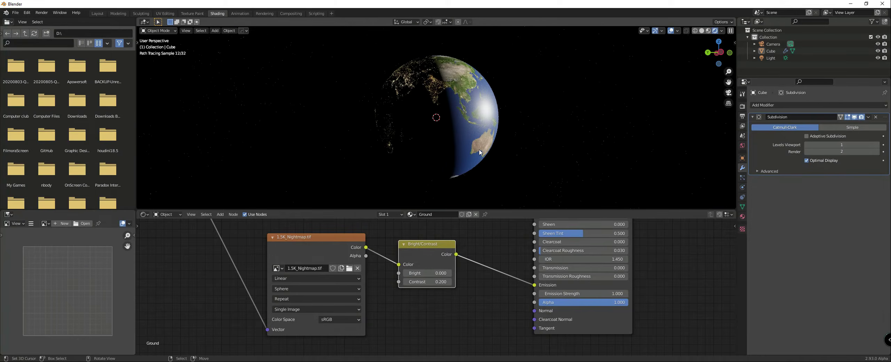
middle_click_drag(477, 153, 460, 163)
scroll(506, 296, "down", 4)
Step: Move the daymap texture node higher to free space above the night map texture
middle_click_drag(506, 295, 362, 354)
scroll(485, 265, "down", 3)
middle_click_drag(485, 265, 426, 287)
left_click_drag(440, 258, 484, 255)
scroll(435, 264, "down", 2)
middle_click_drag(274, 248, 484, 267)
left_click_drag(414, 272, 433, 244)
scroll(477, 282, "down", 5)
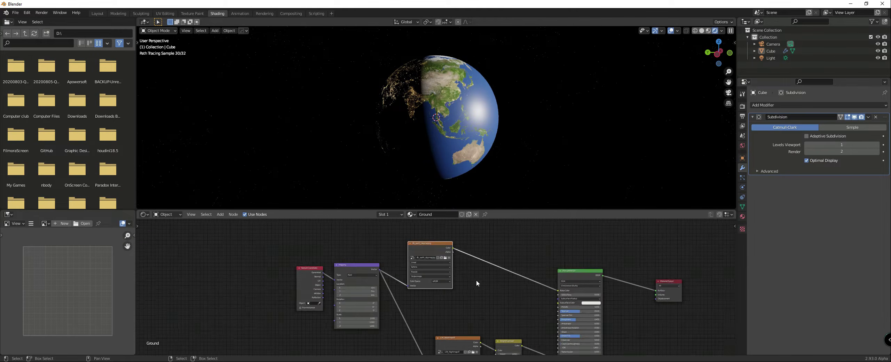
middle_click_drag(465, 277, 418, 251)
left_click_drag(408, 229, 414, 216)
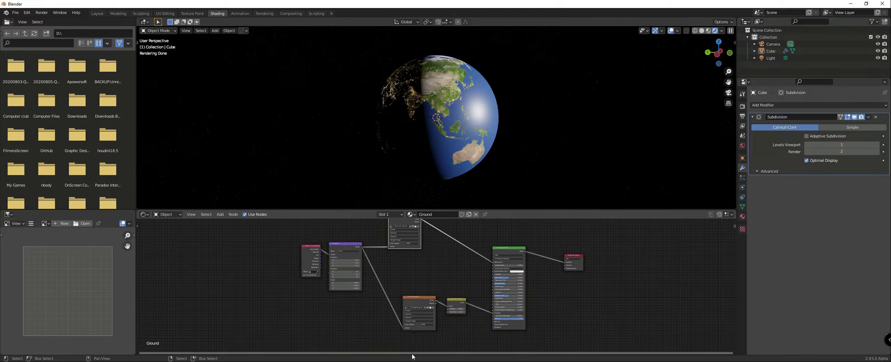
Step: Duplicate the daymap texture node with its Mapping link kept, placing the copy between the daymap texture and the Principled BSDF
middle_click_drag(407, 257, 389, 249)
key("ctrl+shift+d")
left_click(431, 278)
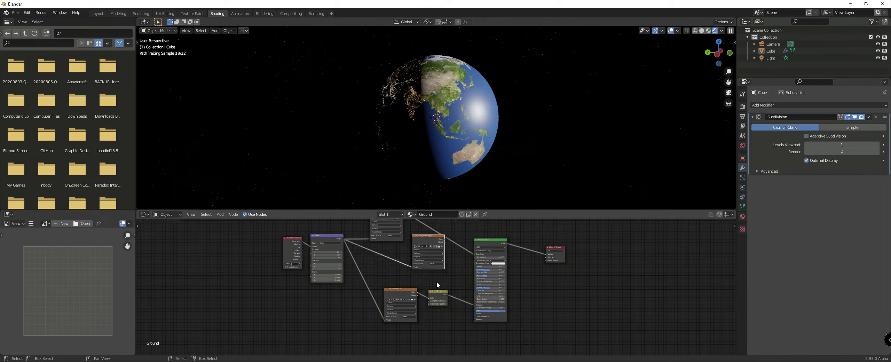
Step: Load Earth Topography.png from the Planets folder into the duplicated texture node
scroll(440, 261, "up", 2)
middle_click_drag(441, 261, 383, 276)
scroll(372, 257, "up", 2)
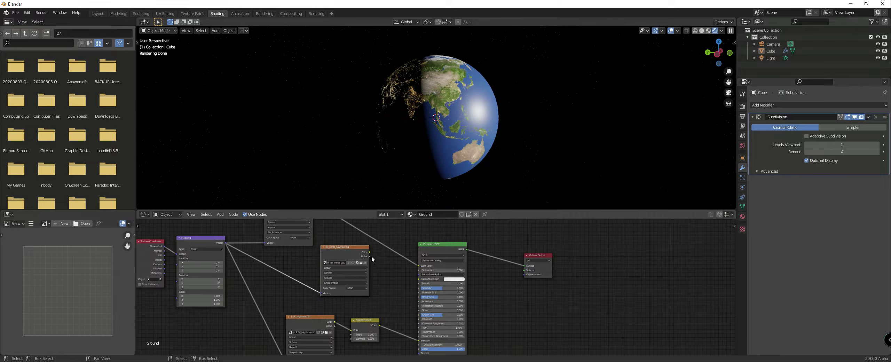
left_click(361, 263)
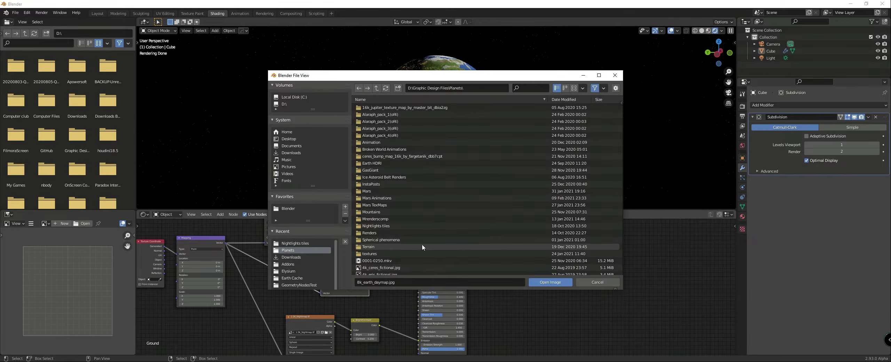
scroll(420, 242, "down", 5)
scroll(417, 243, "down", 1)
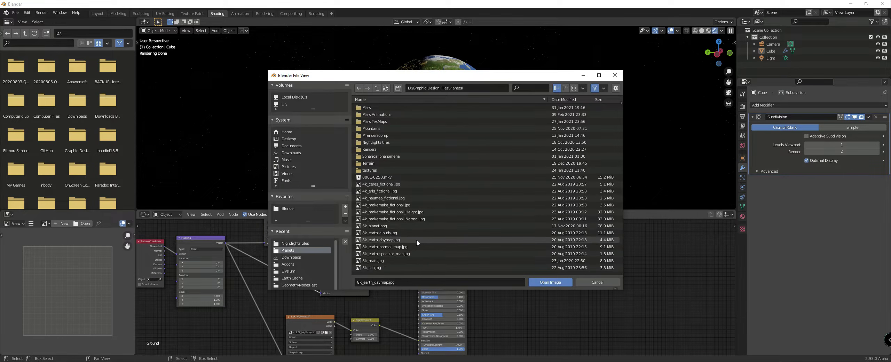
scroll(407, 236, "down", 4)
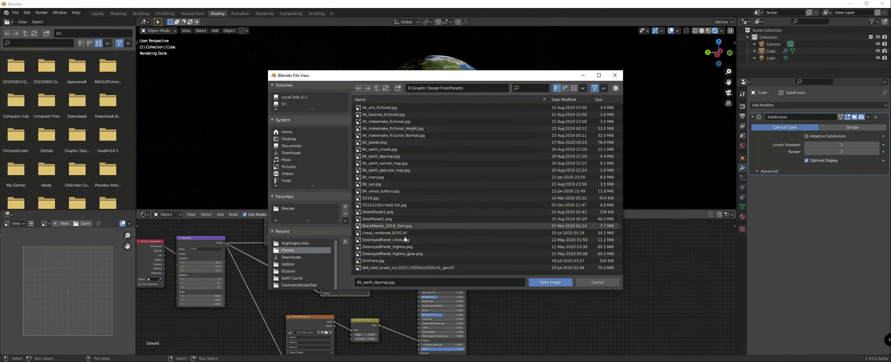
scroll(404, 237, "down", 4)
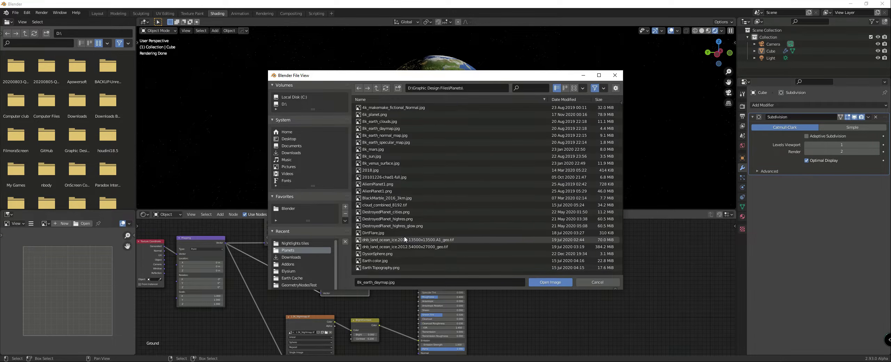
double_click(389, 267)
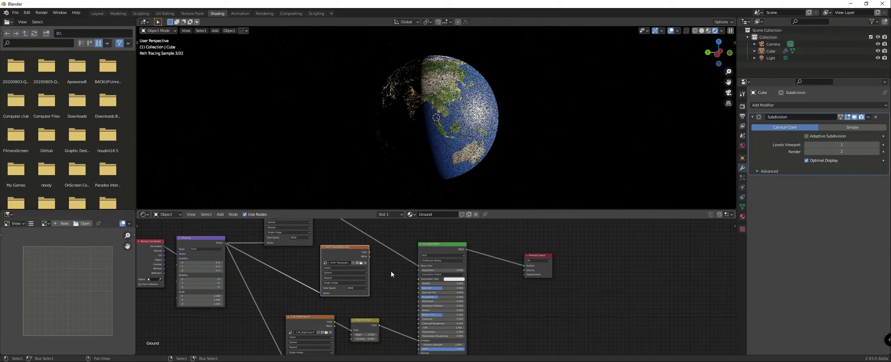
Step: Replace the image in the Base Color texture node with Earth color.jpg
scroll(412, 312, "up", 2)
middle_click_drag(412, 312, 372, 268)
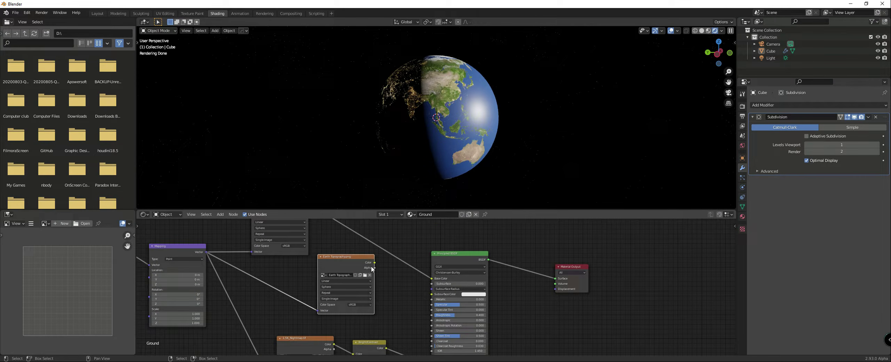
middle_click_drag(307, 252, 385, 277)
left_click(399, 274)
scroll(391, 235, "down", 3)
scroll(393, 232, "down", 3)
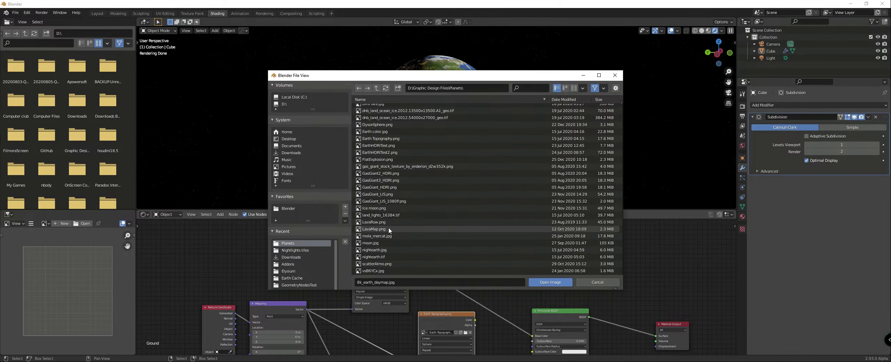
double_click(375, 131)
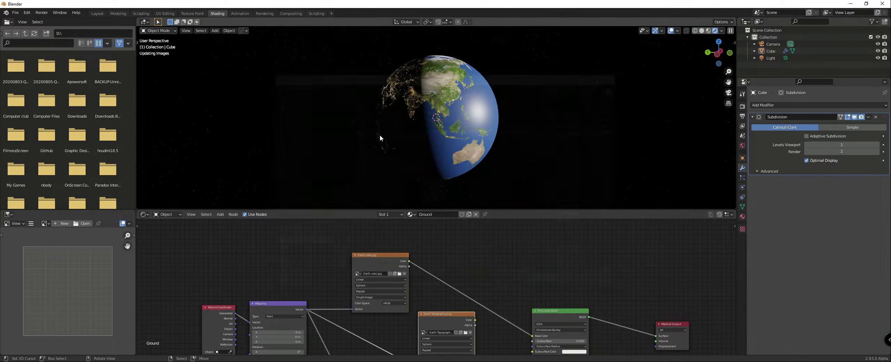
Step: Examine the globe's new surface colours and night lights across Asia and Indonesia
scroll(423, 285, "down", 1)
middle_click_drag(440, 296, 397, 283)
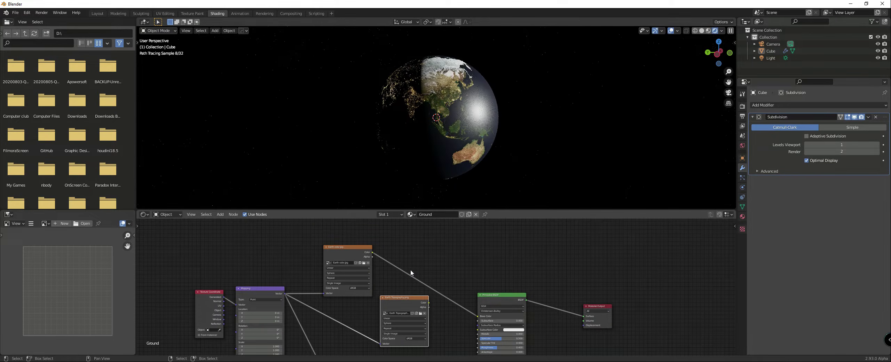
middle_click_drag(499, 153, 483, 153)
scroll(484, 162, "up", 4)
middle_click_drag(470, 267, 400, 340)
scroll(425, 209, "up", 1)
scroll(429, 140, "up", 2)
mouse_move(431, 88)
middle_mouse_down()
mouse_move(435, 108)
mouse_move(492, 103)
mouse_move(461, 104)
middle_mouse_up()
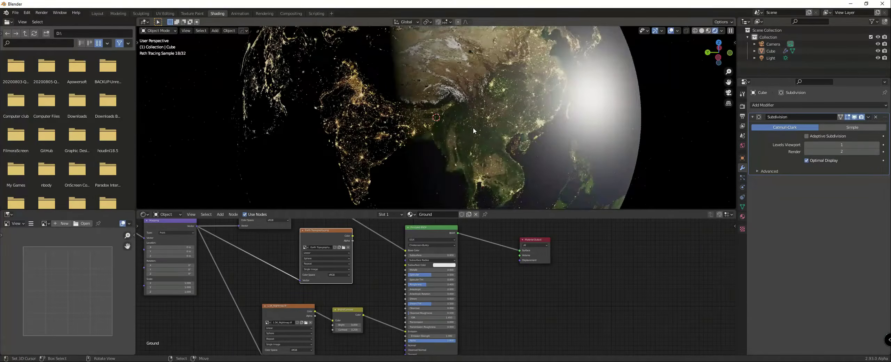
middle_click_drag(473, 128, 451, 96)
middle_click_drag(273, 224, 358, 278)
scroll(357, 270, "up", 3)
scroll(352, 242, "down", 2)
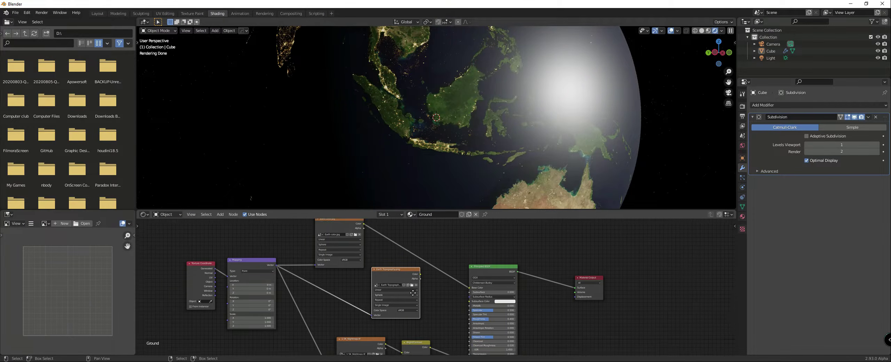
Step: Preview the Earth Topography texture alone on the globe through a Viewer node and examine its elevation shading
left_click(398, 273, "ctrl+shift")
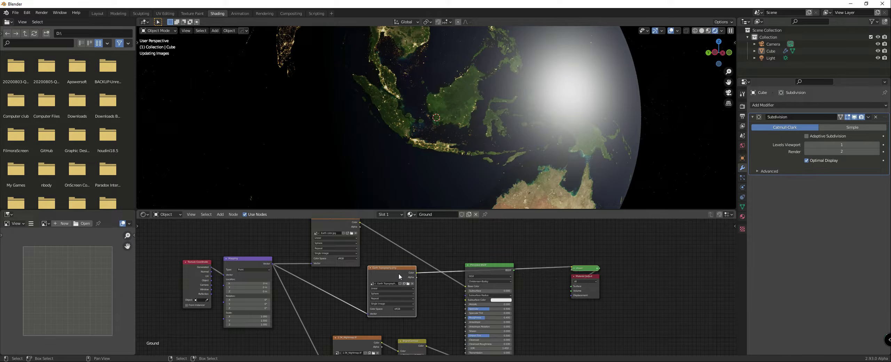
middle_click_drag(423, 204, 450, 185)
scroll(442, 276, "down", 1)
scroll(461, 268, "down", 3)
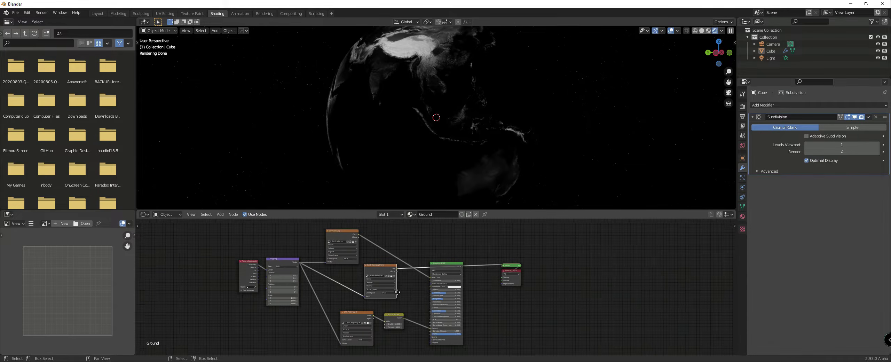
middle_click_drag(448, 267, 423, 257)
left_click_drag(423, 256, 443, 252)
scroll(432, 252, "up", 3)
middle_click_drag(347, 245, 455, 276)
scroll(440, 262, "up", 3)
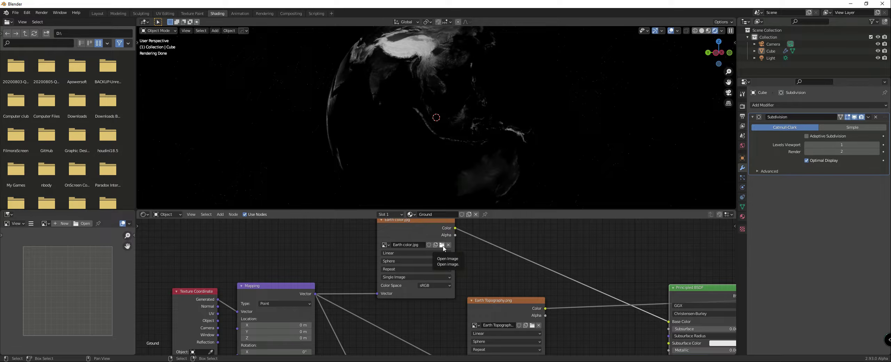
scroll(505, 283, "down", 6)
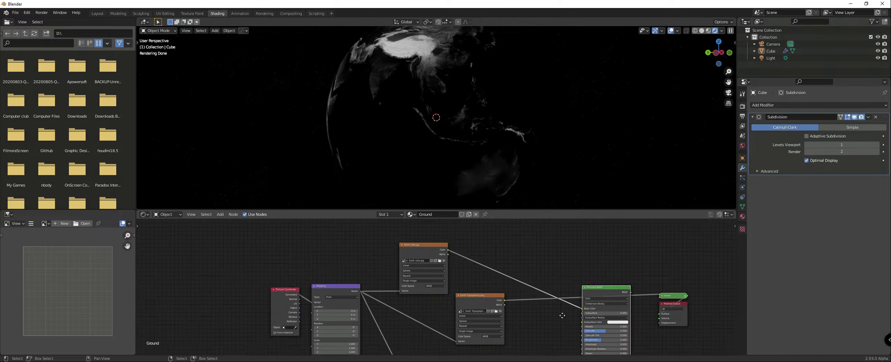
middle_click_drag(561, 313, 485, 261)
Step: Reconnect the Principled BSDF's BSDF output to the Material Output's Surface input
scroll(477, 259, "down", 1)
left_click_drag(419, 250, 396, 260)
left_click_drag(505, 248, 567, 262)
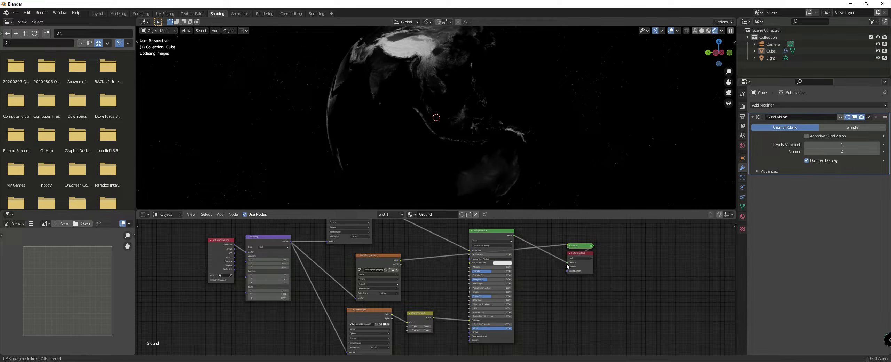
Step: Disconnect the Bright/Contrast node from the Principled BSDF's Emission input and shift the Principled BSDF slightly
left_click_drag(495, 238, 495, 233)
left_click_drag(472, 315, 454, 318)
scroll(436, 286, "down", 1)
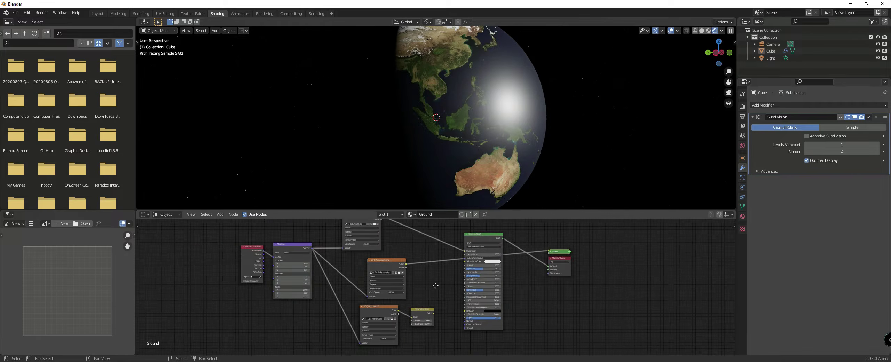
middle_click_drag(435, 286, 377, 289)
scroll(449, 259, "down", 1)
middle_click_drag(449, 258, 448, 272)
left_click_drag(431, 253, 427, 246)
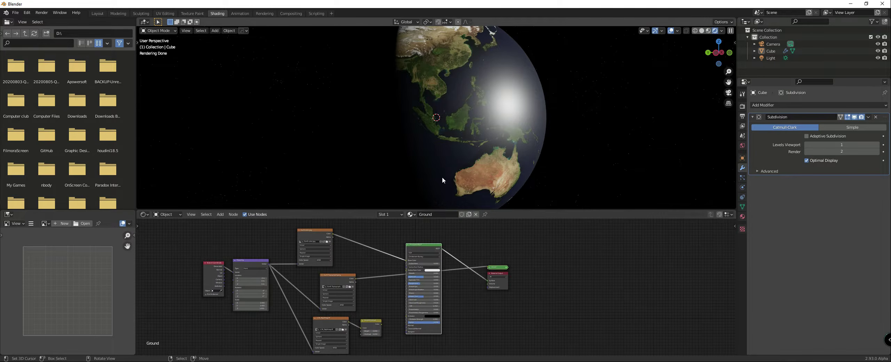
Step: Remove the Viewer node beside the Material Output after checking the surface colours around Australia
middle_click_drag(442, 177, 433, 141)
scroll(433, 141, "up", 2)
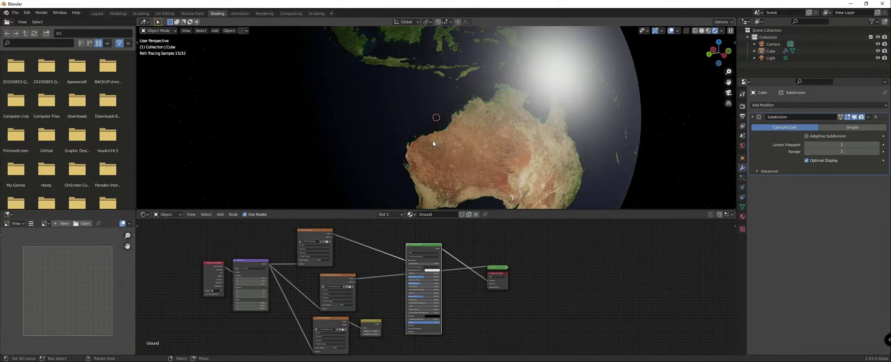
scroll(433, 141, "up", 2)
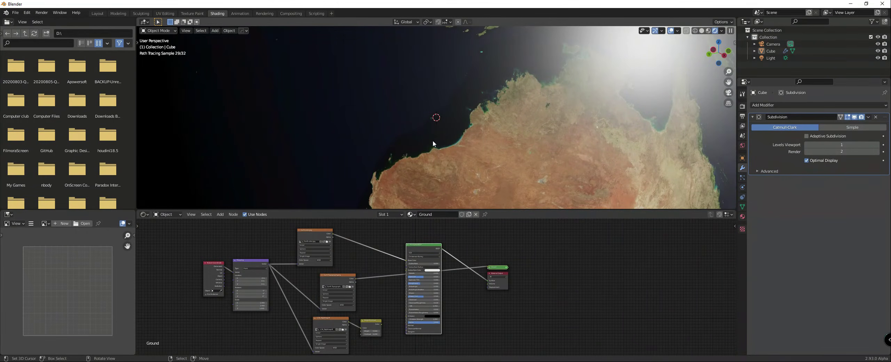
scroll(432, 141, "down", 3)
scroll(422, 262, "down", 2)
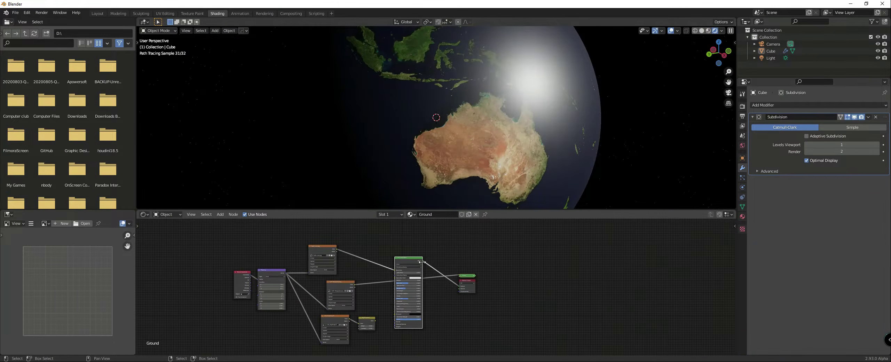
left_click_drag(467, 281, 471, 245)
scroll(478, 273, "up", 3)
scroll(435, 266, "up", 2)
Step: Add a Displacement node before the Material Output and connect the Earth Topography texture's Color output to its Height input
key("shift+a")
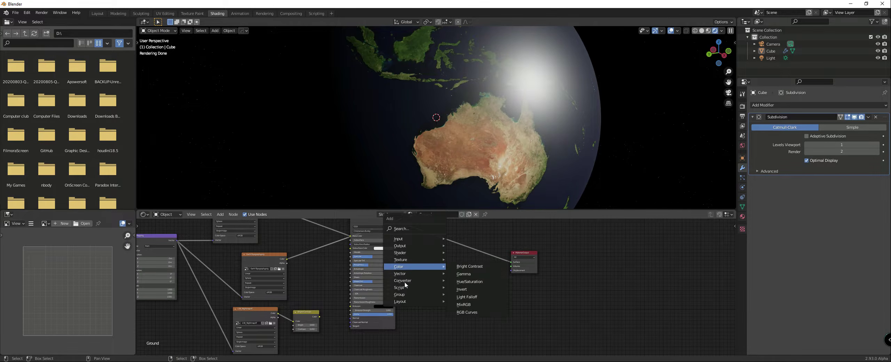
mouse_move(404, 273)
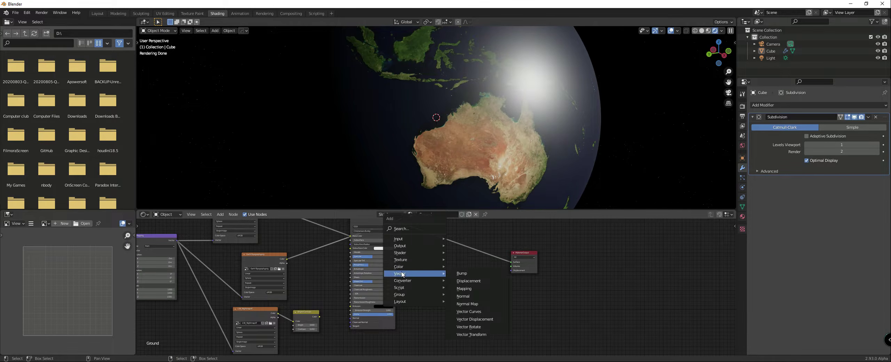
left_click(464, 284)
left_click(464, 284)
left_click_drag(287, 259, 450, 291)
scroll(443, 282, "up", 1)
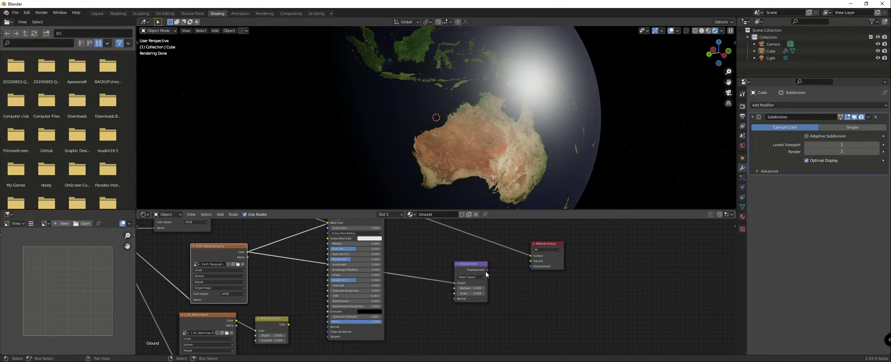
Step: Connect the Displacement node's output to the Material Output's Displacement input and check the relief around Australia
left_click_drag(487, 270, 530, 267)
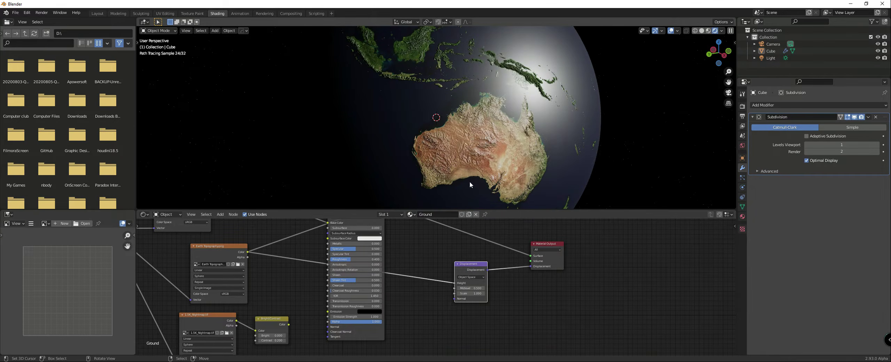
scroll(462, 185, "up", 2)
middle_click_drag(461, 184, 449, 191)
scroll(449, 191, "up", 2)
scroll(449, 191, "down", 3)
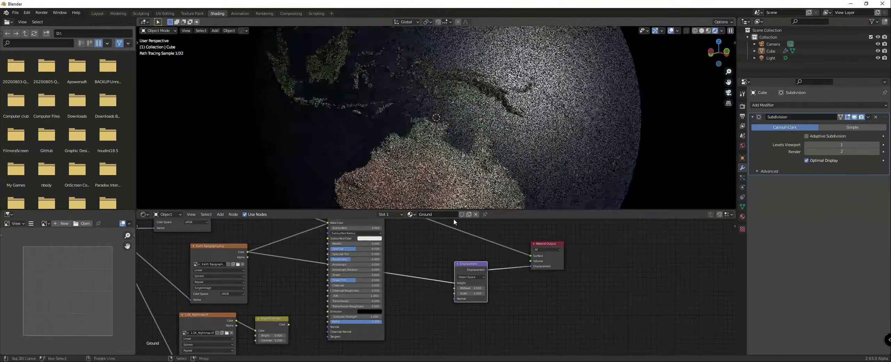
Step: Set the Displacement node's Scale to 0.01
scroll(417, 334, "up", 2)
left_click(505, 275)
type("0")
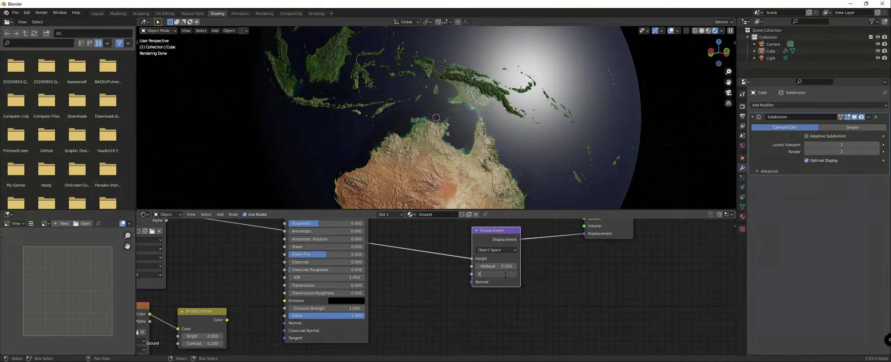
type(".01")
key("Return")
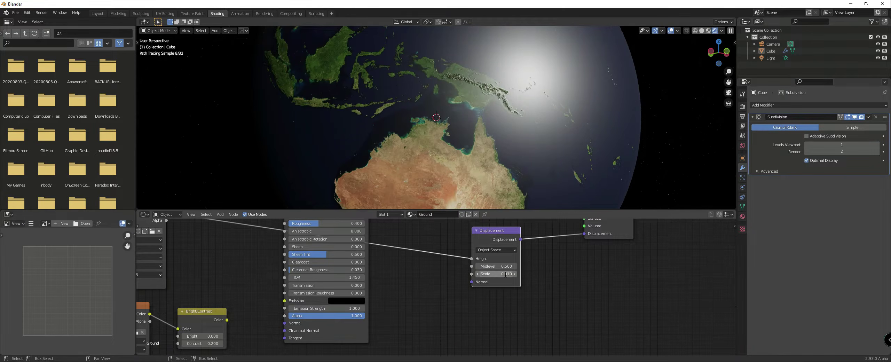
Step: Examine the displaced terrain relief over New Guinea and the Asian mountain ranges
scroll(463, 170, "up", 5)
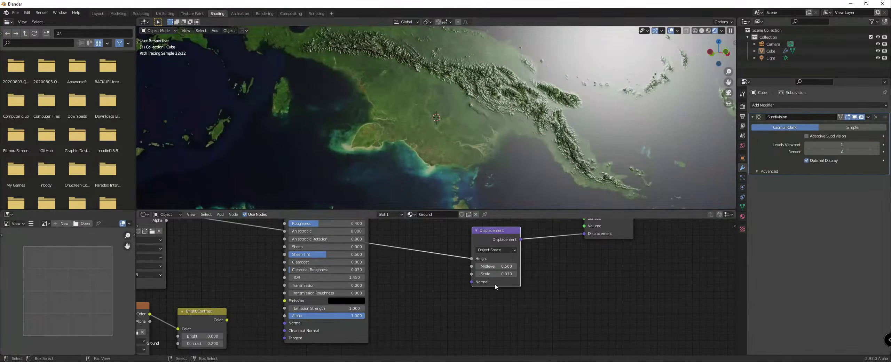
scroll(493, 285, "down", 1)
scroll(489, 140, "down", 1)
middle_click_drag(490, 140, 486, 141)
scroll(486, 140, "down", 3)
middle_click_drag(393, 126, 430, 175)
scroll(426, 141, "down", 2)
scroll(430, 176, "up", 3)
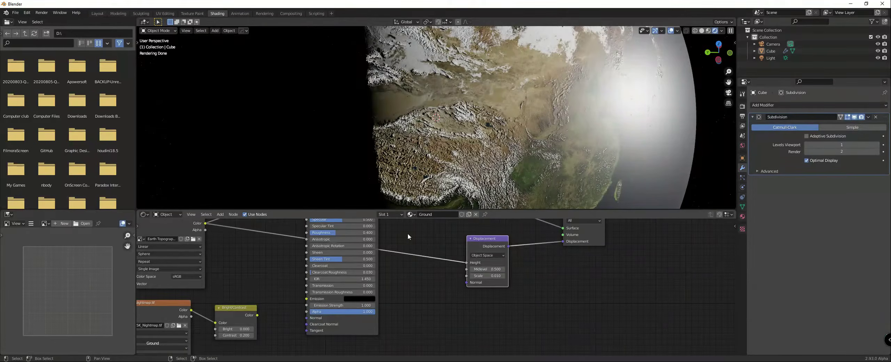
scroll(407, 234, "down", 2)
left_click_drag(473, 248, 459, 250)
scroll(463, 206, "down", 2)
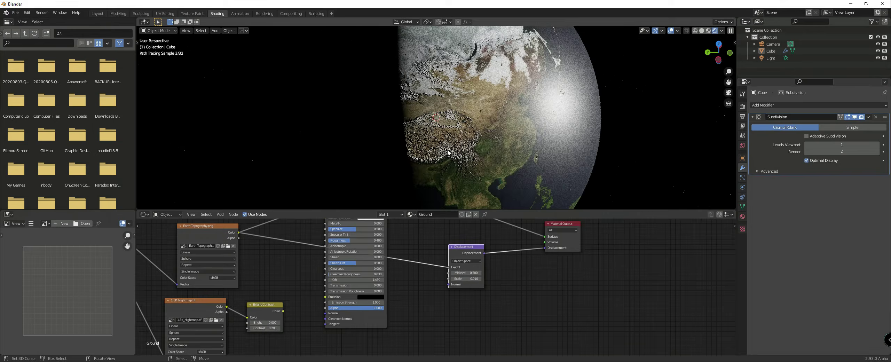
scroll(325, 233, "down", 3)
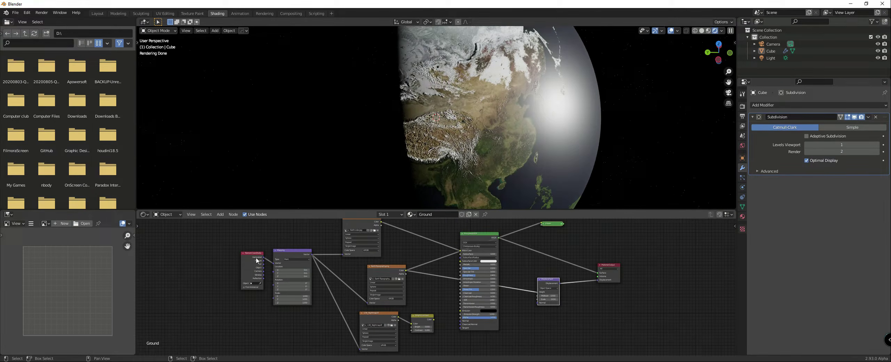
Step: Make room in the node tree by moving the Texture Coordinate, Mapping and Earth Topography nodes further away from the Principled BSDF
left_click_drag(257, 260, 189, 249)
left_click_drag(296, 251, 248, 246)
middle_click_drag(557, 104, 485, 104)
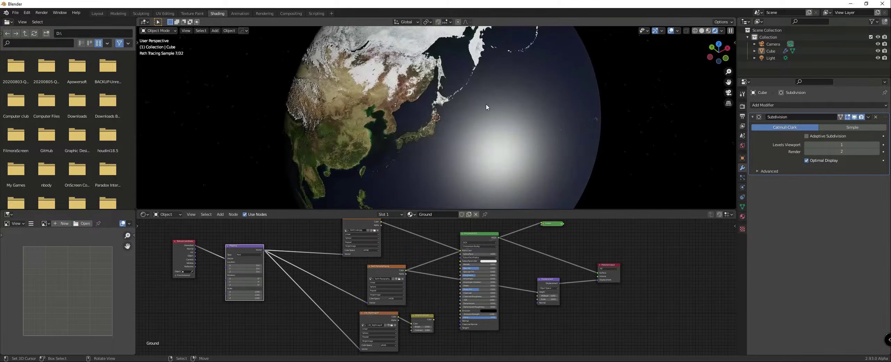
middle_click_drag(436, 139, 494, 137)
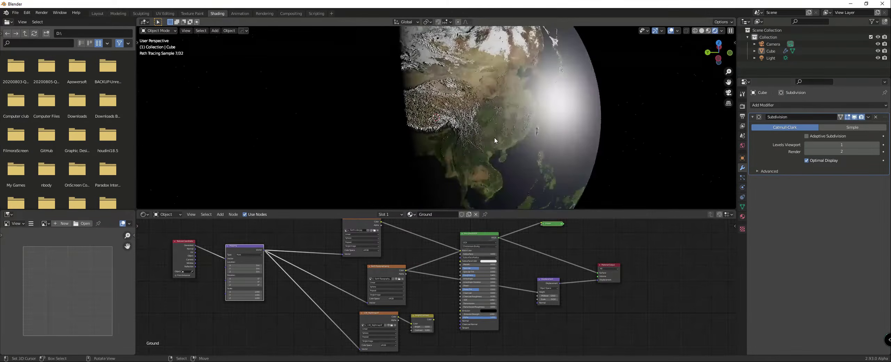
middle_click_drag(376, 222, 403, 246)
scroll(371, 230, "down", 1)
left_click_drag(403, 245, 399, 233)
left_click_drag(430, 293, 377, 286)
scroll(409, 286, "up", 6)
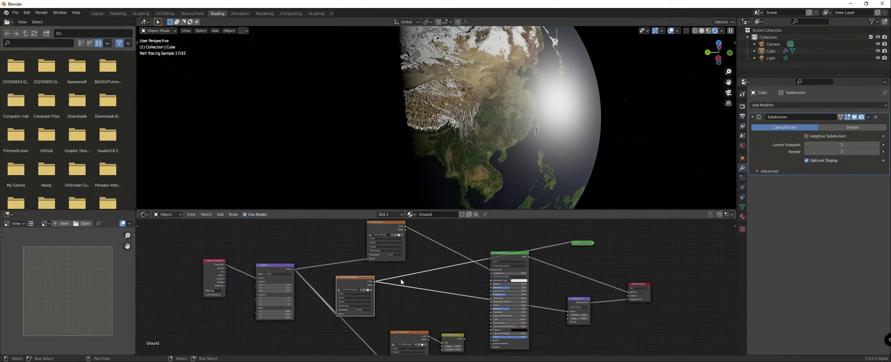
Step: Add a ColorRamp node fed by the Earth Topography texture's Color output, between the texture and the Viewer
key("shift+a")
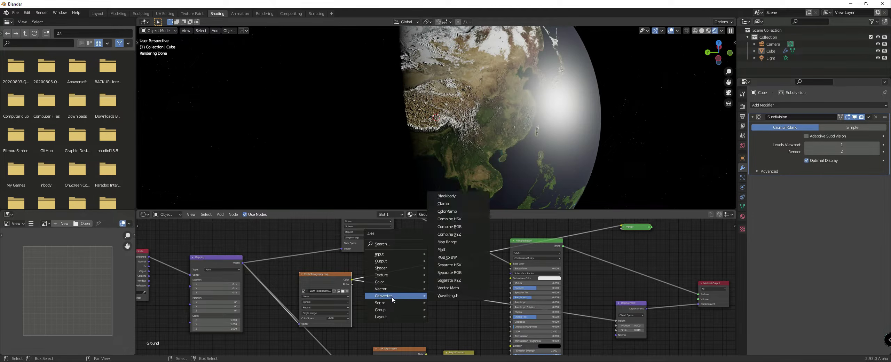
middle_click_drag(508, 139, 477, 121)
scroll(467, 244, "up", 1)
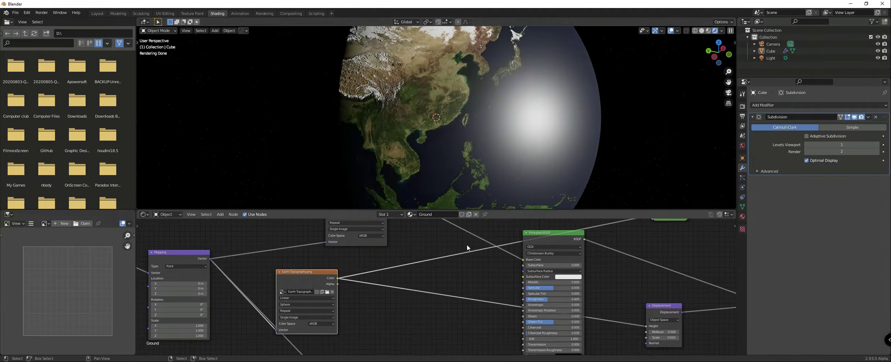
middle_click_drag(432, 314, 428, 308)
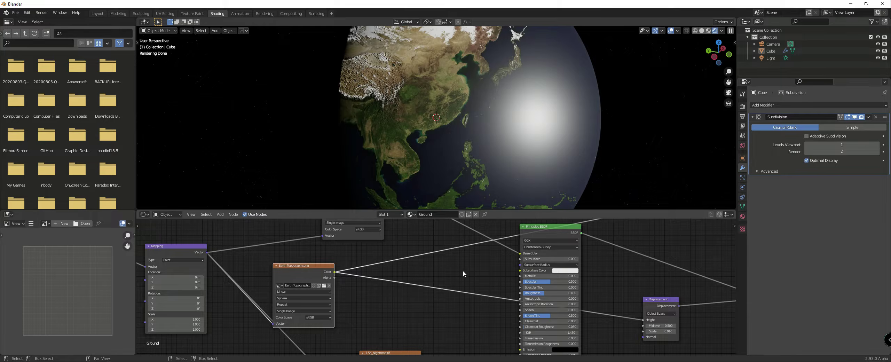
middle_click_drag(453, 160, 455, 158)
key("shift+a")
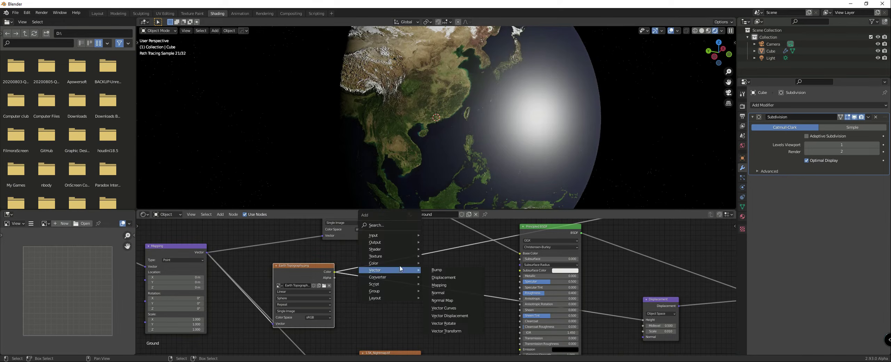
mouse_move(374, 277)
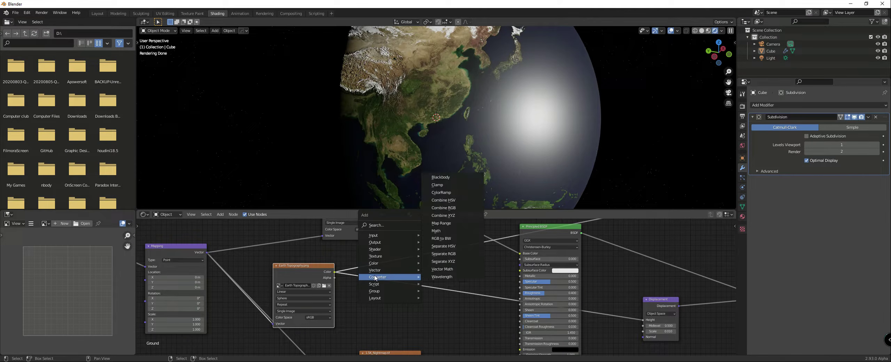
left_click(441, 192)
left_click(392, 247)
scroll(427, 267, "up", 3)
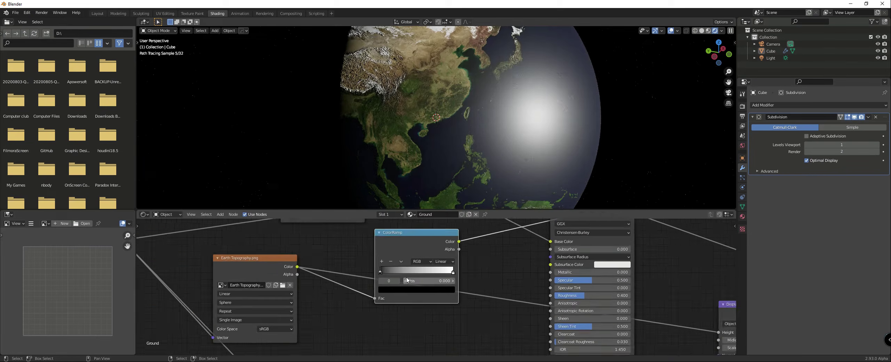
Step: Preview the ColorRamp's Color output on the globe through the Viewer node
left_click(422, 235, "ctrl+shift")
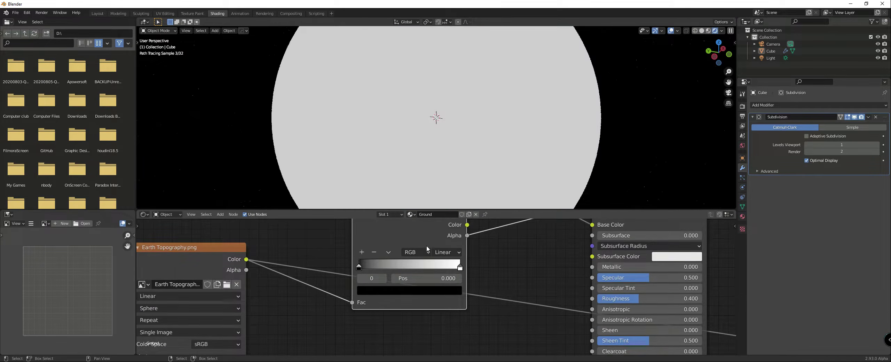
scroll(425, 250, "down", 3)
scroll(425, 253, "up", 5)
left_click(348, 262)
scroll(349, 266, "down", 2)
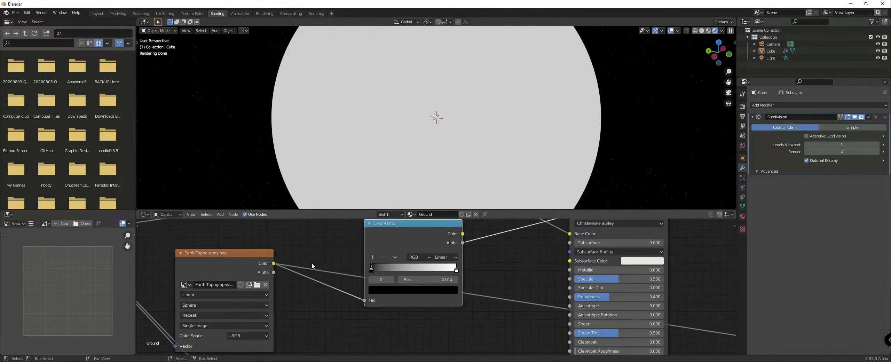
scroll(312, 263, "down", 3)
left_click(406, 279, "ctrl+shift")
scroll(400, 260, "up", 1)
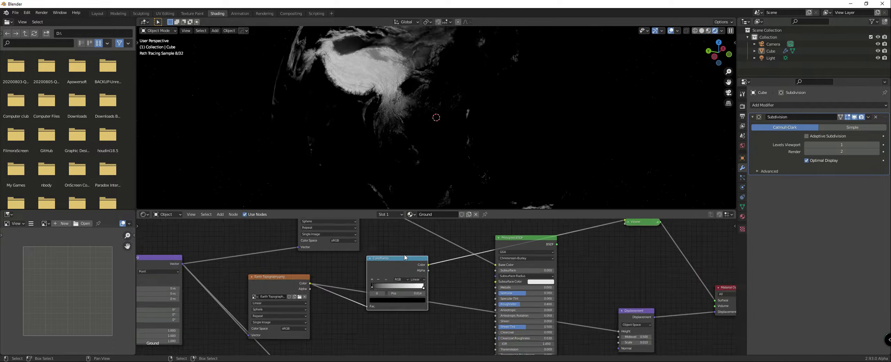
Step: Return the ColorRamp's black stop to position 0, inspect the greyscale topography up close, and delete the ColorRamp node
scroll(382, 266, "up", 3)
left_click_drag(308, 287, 305, 288)
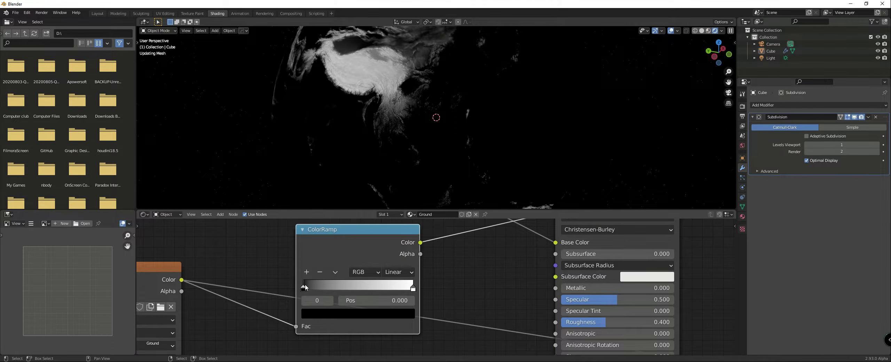
scroll(395, 72, "up", 2)
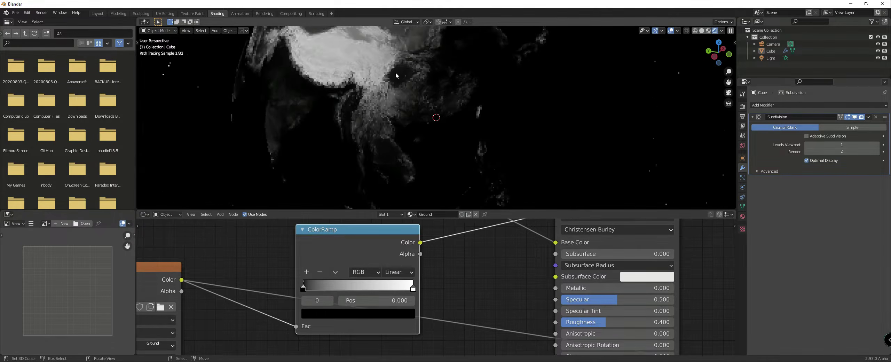
scroll(395, 72, "up", 4)
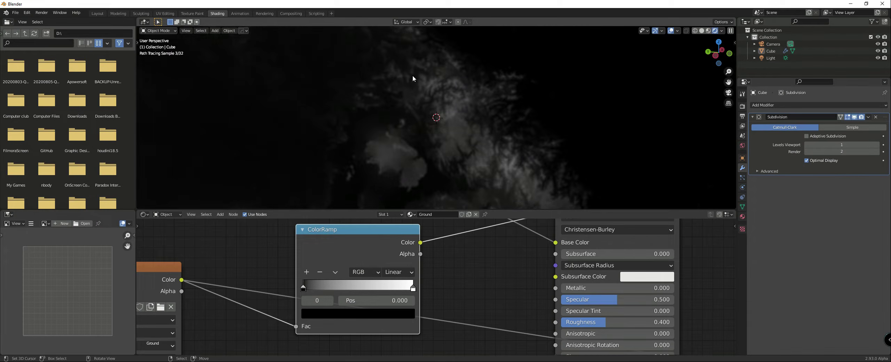
scroll(412, 75, "down", 3)
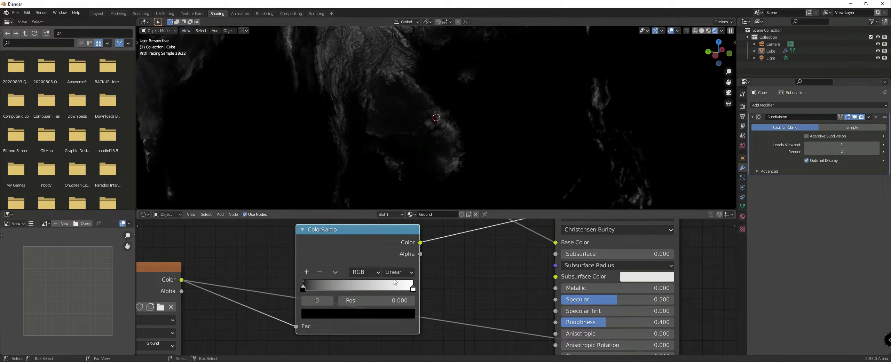
scroll(406, 267, "down", 2)
scroll(406, 268, "down", 2)
left_click(400, 270)
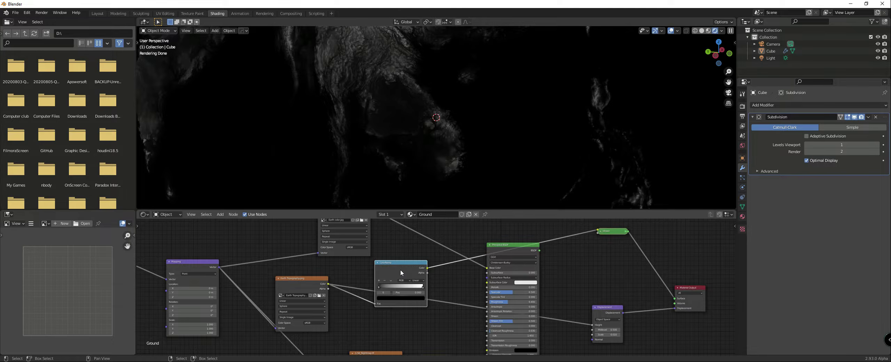
key("x")
Step: Add a Math node set to Greater Than after the Earth Topography texture and preview its land mask on the globe
key("shift+a")
mouse_move(364, 264)
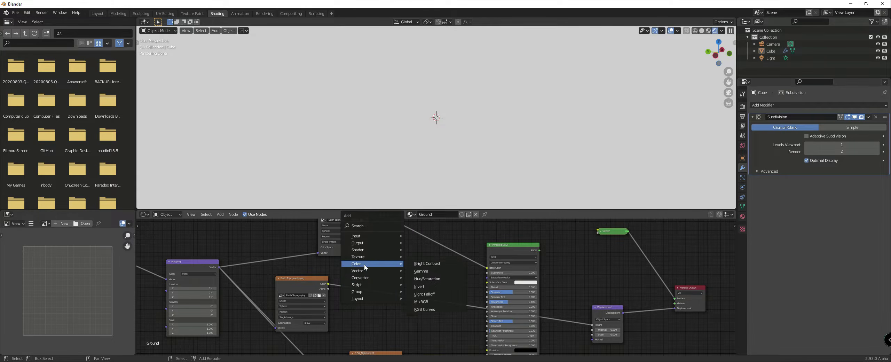
mouse_move(364, 277)
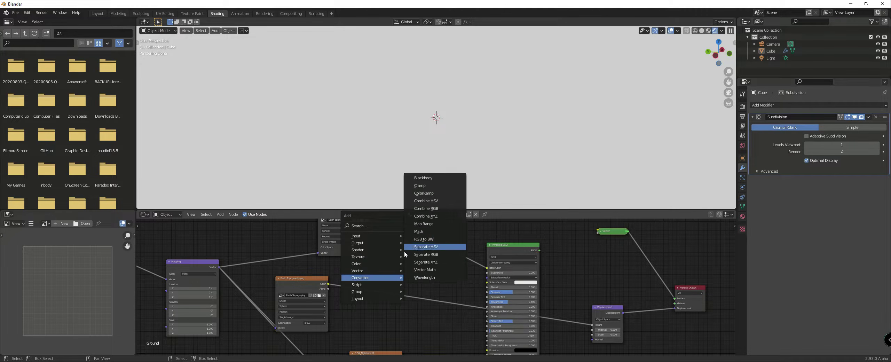
left_click(417, 231)
left_click(403, 266)
left_click(404, 263)
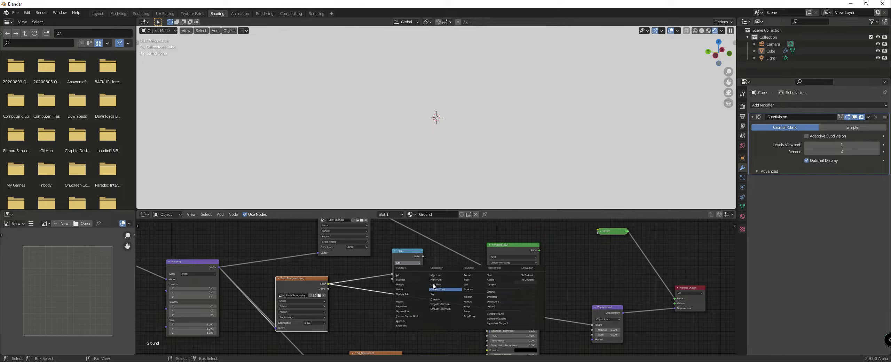
left_click(439, 288)
left_click(409, 252, "ctrl+shift")
middle_click_drag(422, 181, 367, 120)
scroll(368, 119, "up", 5)
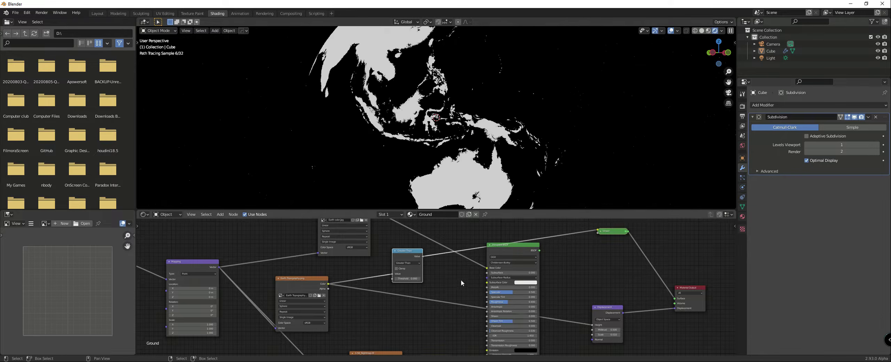
Step: Move the Greater Than node closer to the Earth Topography texture and connect its Value output to the Principled BSDF's Roughness input
scroll(461, 280, "down", 1)
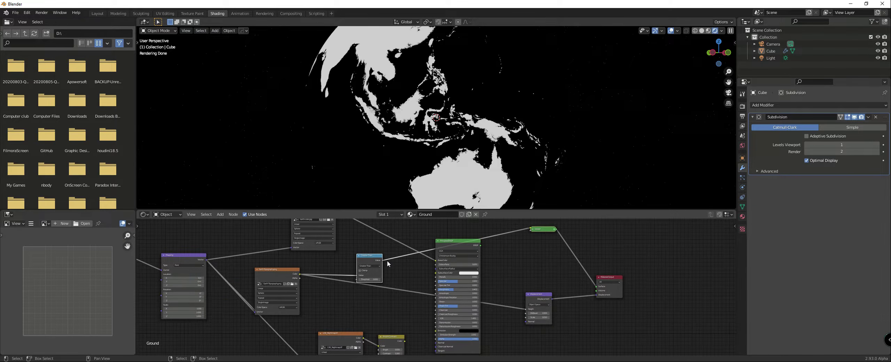
left_click_drag(381, 262, 371, 270)
scroll(364, 273, "down", 2)
middle_click_drag(364, 273, 341, 254)
scroll(360, 260, "up", 4)
left_click_drag(336, 251, 426, 272)
scroll(429, 275, "down", 3)
middle_click_drag(429, 275, 428, 284)
Step: Add a ColorRamp node between the Greater Than node and the Principled BSDF's Roughness input
key("shift+a")
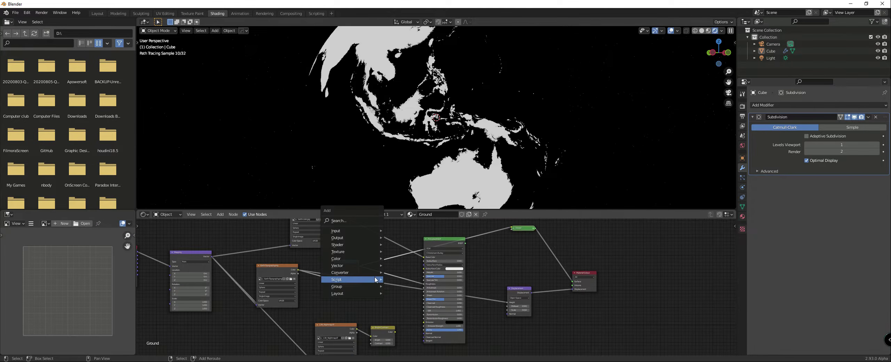
mouse_move(354, 273)
left_click(400, 191)
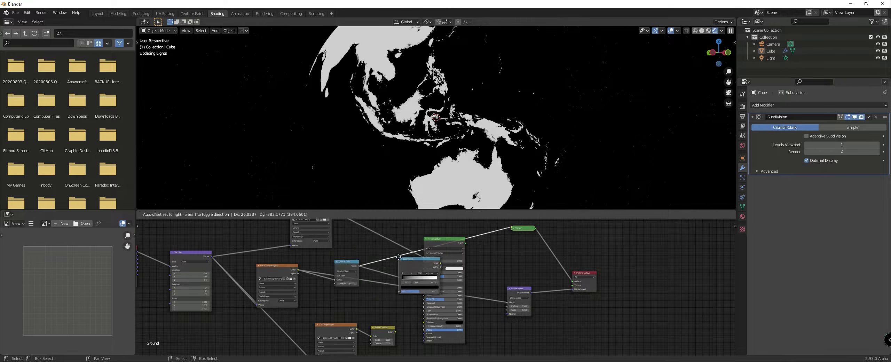
left_click(388, 261)
scroll(400, 271, "up", 2)
left_click_drag(400, 271, 393, 267)
scroll(393, 267, "down", 3)
middle_click_drag(402, 264, 398, 273)
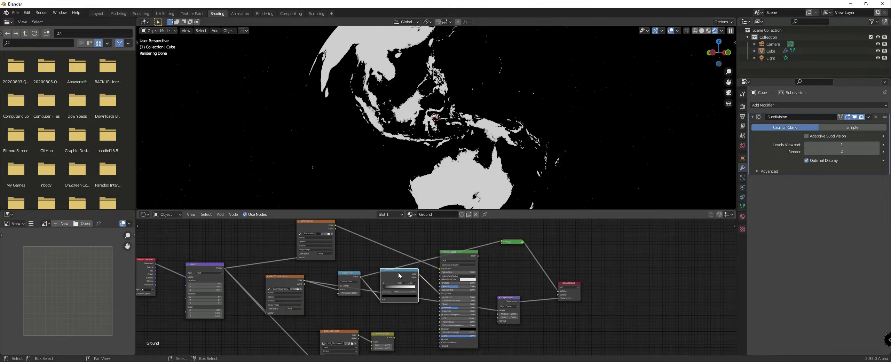
Step: Lighten the black stop of the roughness ColorRamp to a dark grey
left_click(398, 274, "ctrl+shift")
scroll(446, 292, "up", 2)
middle_click_drag(445, 291, 385, 272)
scroll(380, 271, "up", 1)
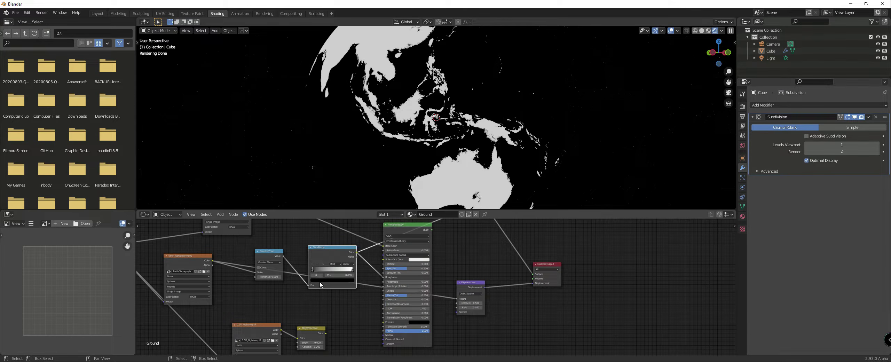
left_click(320, 280)
left_click_drag(313, 270, 315, 270)
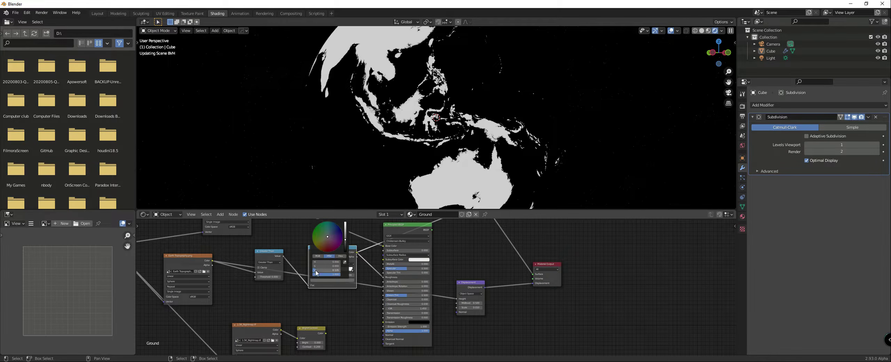
Step: Restore the Principled BSDF to the Material Output and inspect the ocean reflection around Australia on the globe
scroll(438, 289, "down", 2)
middle_click_drag(489, 254, 434, 253)
scroll(434, 253, "up", 1)
left_click(366, 236, "ctrl+shift")
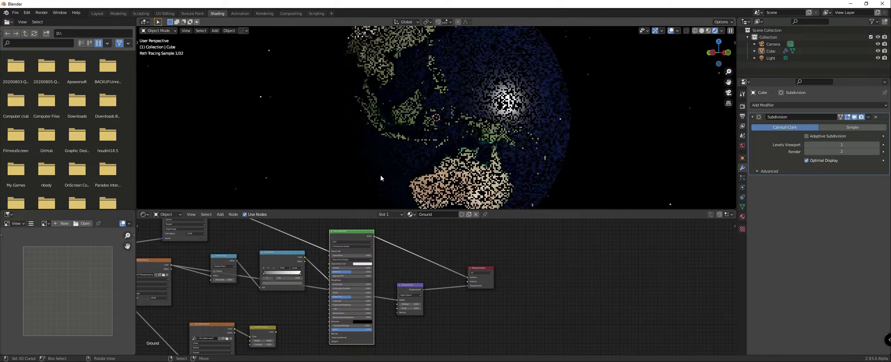
mouse_move(380, 175)
middle_mouse_down()
mouse_move(369, 175)
mouse_move(373, 159)
mouse_move(389, 158)
middle_mouse_up()
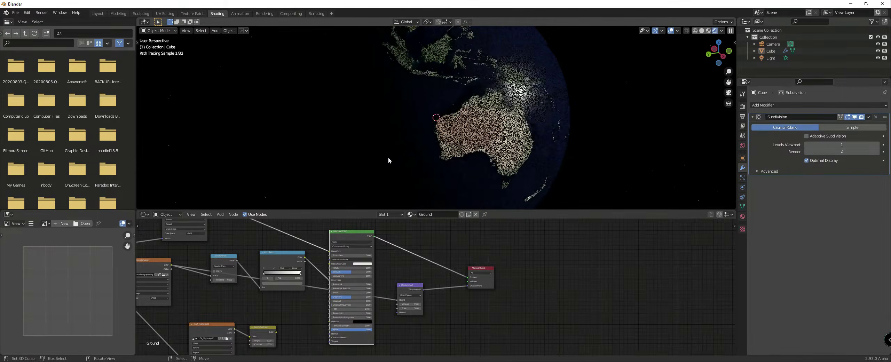
middle_click_drag(454, 159, 452, 146)
scroll(463, 142, "up", 3)
scroll(380, 260, "down", 1)
Step: Duplicate the ColorRamp together with its Greater Than link and place the copy above the original
middle_click_drag(330, 266, 407, 264)
scroll(414, 246, "up", 1)
left_click_drag(403, 269, 401, 282)
key("ctrl+shift+d")
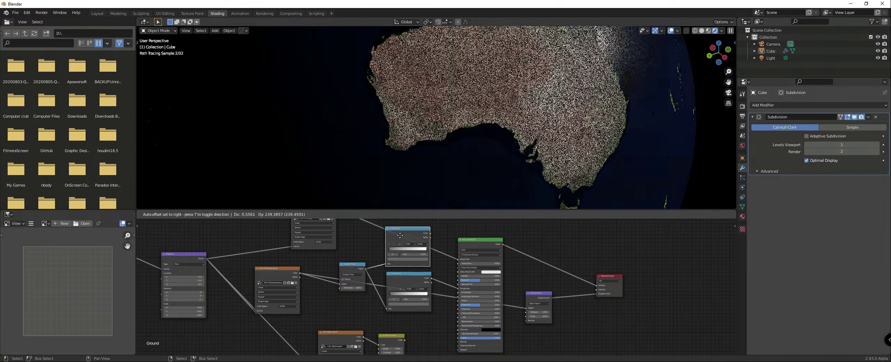
left_click(400, 237)
scroll(431, 278, "up", 2)
middle_click_drag(420, 238, 442, 299)
scroll(433, 270, "up", 1)
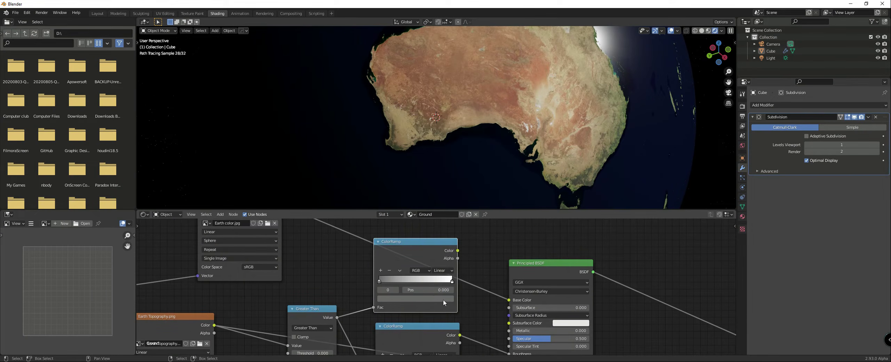
Step: Reverse the duplicated ColorRamp so its first stop is the lighter one and its last stop is black
left_click(425, 299)
left_click_drag(392, 281, 430, 281)
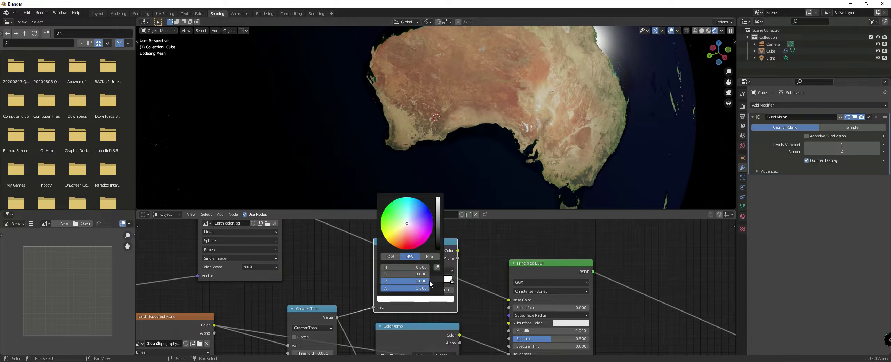
left_click(433, 300)
left_click_drag(429, 281, 380, 281)
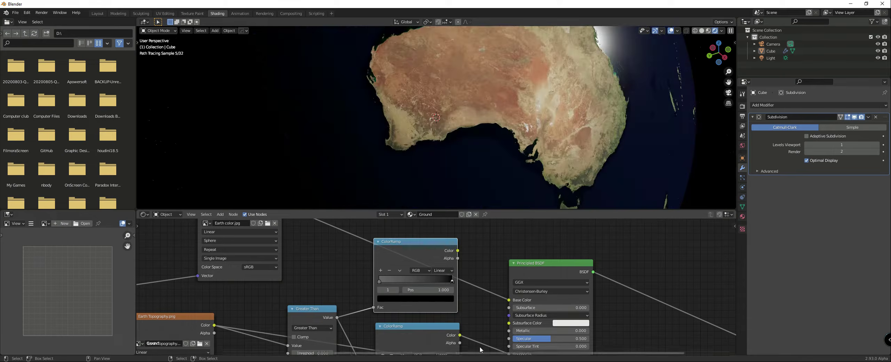
Step: Connect the duplicated ColorRamp's Color output to the Principled BSDF's Metallic input and check the globe
scroll(440, 286, "down", 1)
scroll(425, 284, "down", 2)
left_click_drag(430, 248, 467, 306)
middle_click_drag(488, 181, 513, 157)
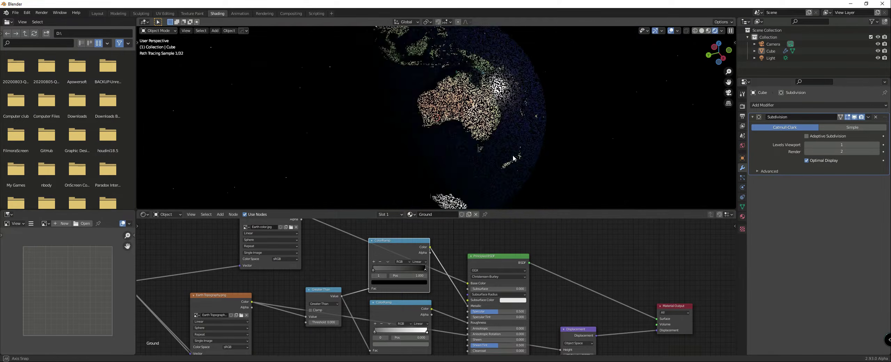
Step: Brighten the first stop of the metallic ColorRamp to a light grey and review the ocean's highlight near Australia
left_click(381, 282)
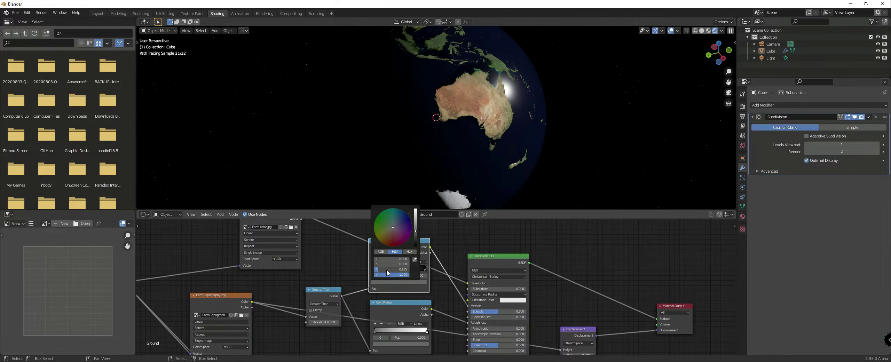
left_click_drag(386, 269, 405, 269)
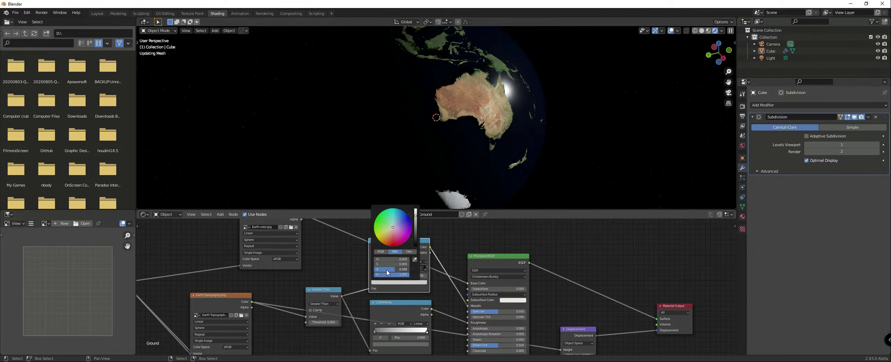
mouse_move(462, 161)
middle_mouse_down()
mouse_move(435, 172)
mouse_move(392, 148)
mouse_move(414, 120)
mouse_move(423, 125)
middle_mouse_up()
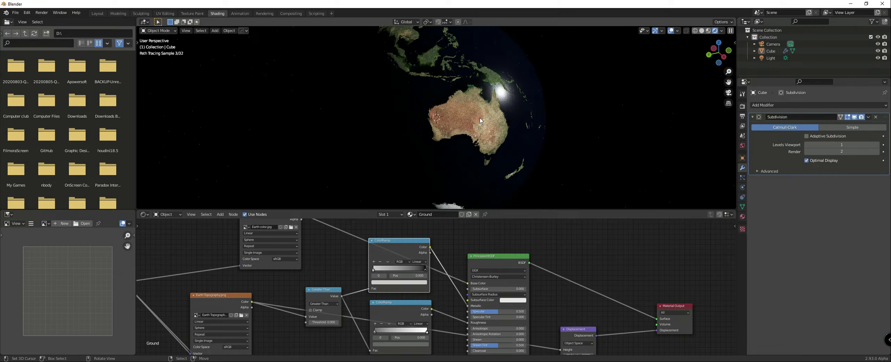
scroll(489, 285, "down", 3)
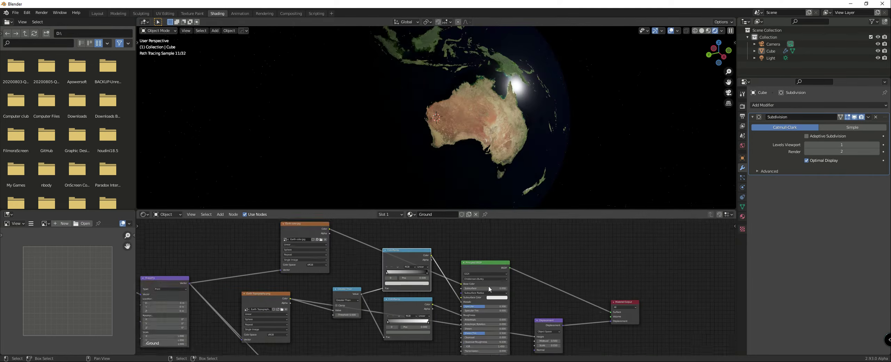
Step: Switch to Chrome and study the sunrise/sunset from space reference photo for how sunlight reflects off the ocean
left_click(295, 361)
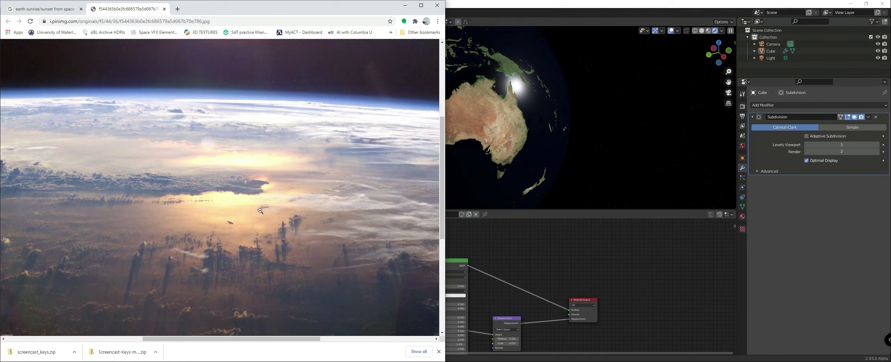
mouse_move(222, 335)
left_mouse_down()
mouse_move(161, 336)
mouse_move(207, 337)
left_mouse_up()
left_click(40, 13)
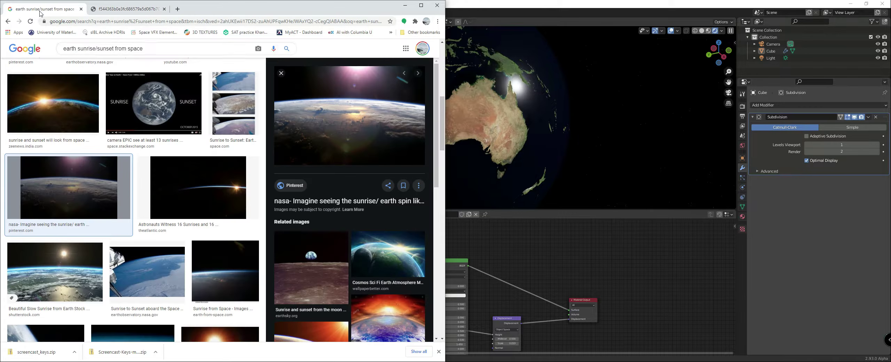
triple_click(146, 44)
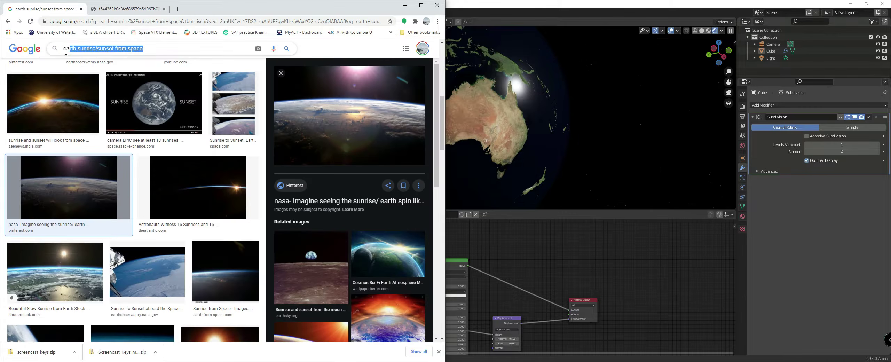
left_click(120, 10)
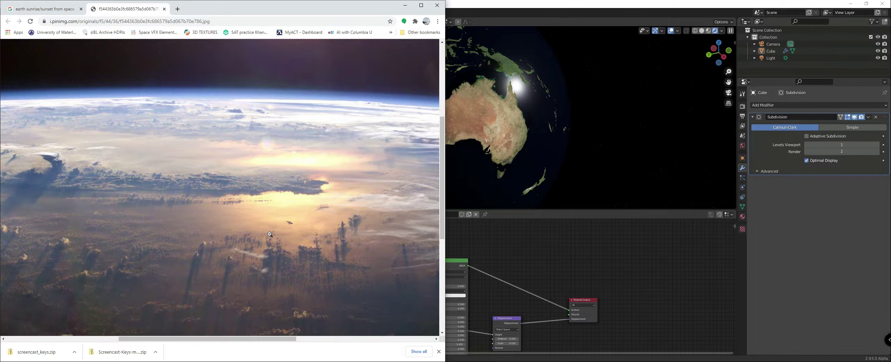
scroll(270, 234, "down", 4)
scroll(270, 229, "up", 3)
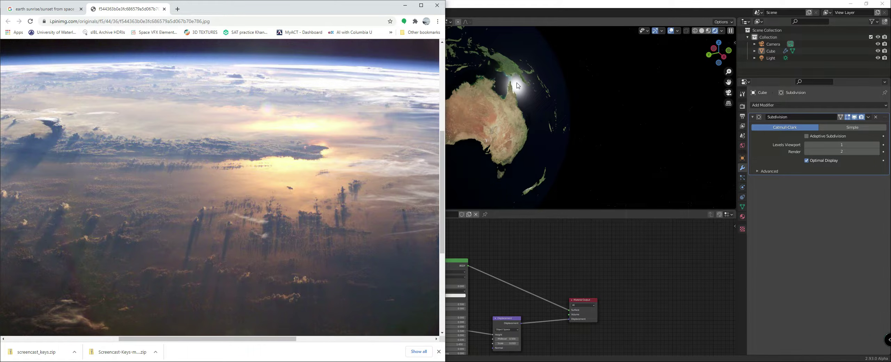
Step: Return to Blender and move the Displacement node closer to the Material Output node
left_click(504, 264)
scroll(504, 264, "down", 5)
middle_click_drag(484, 290, 460, 248)
scroll(458, 254, "up", 6)
left_click_drag(455, 259, 468, 254)
scroll(438, 249, "down", 5)
middle_click_drag(380, 235, 470, 287)
scroll(422, 314, "down", 2)
middle_click_drag(421, 315, 418, 281)
middle_click_drag(279, 256, 369, 281)
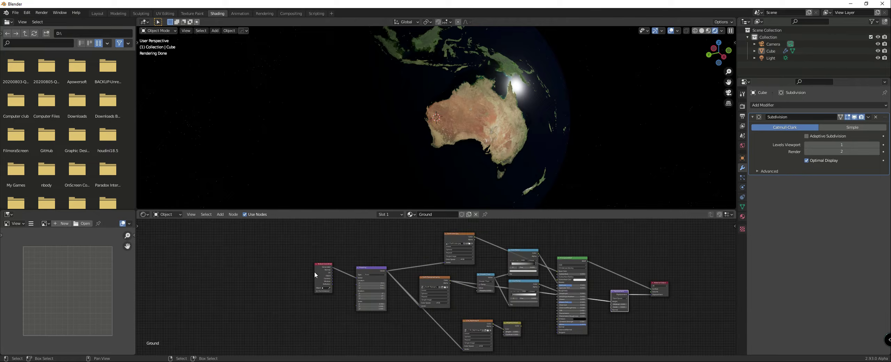
Step: Space out the Texture Coordinate, Mapping, Earth Topography, Greater Than and roughness ColorRamp nodes to make room between them
left_click_drag(319, 266, 274, 261)
left_click_drag(369, 268, 307, 265)
left_click_drag(434, 280, 412, 277)
middle_click_drag(484, 292, 464, 283)
scroll(464, 283, "up", 5)
left_click_drag(468, 260, 423, 254)
left_click_drag(513, 274, 518, 274)
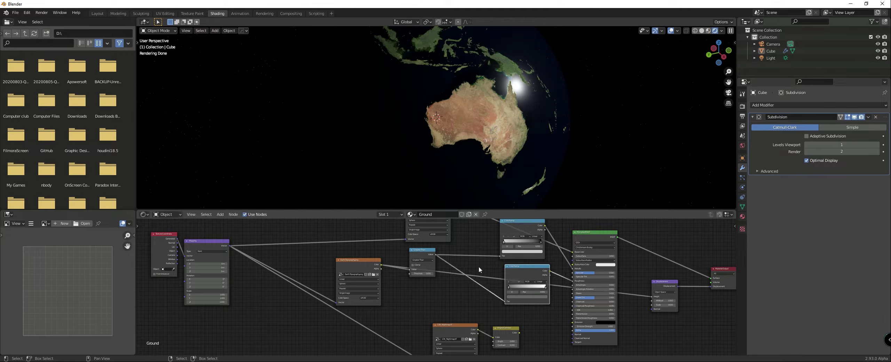
Step: Duplicate the Greater Than node and insert the copy into the link feeding the roughness ColorRamp
middle_click_drag(479, 266, 384, 235)
scroll(383, 236, "up", 3)
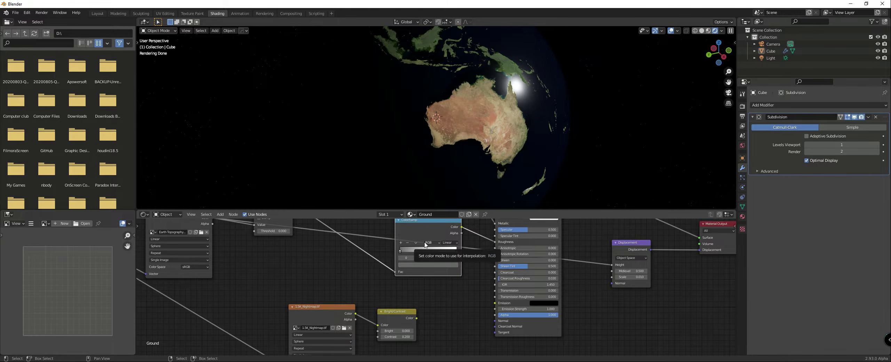
scroll(424, 244, "down", 2)
middle_click_drag(388, 265, 434, 273)
left_click(375, 227)
key("shift+d")
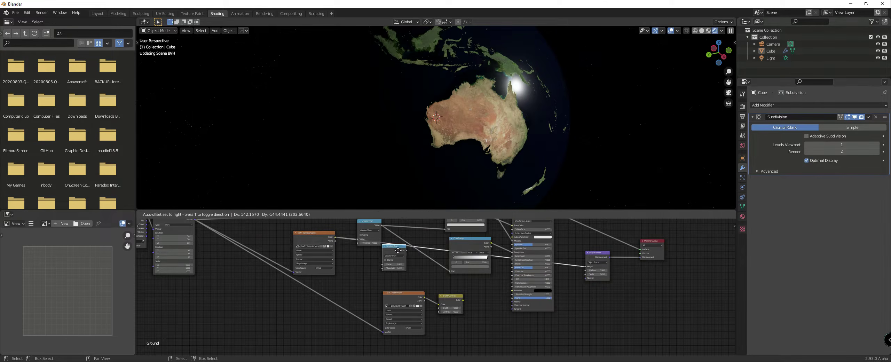
left_click(421, 263)
Step: Change the duplicated Math node's operation to Add and enable Clamp
scroll(423, 266, "up", 3)
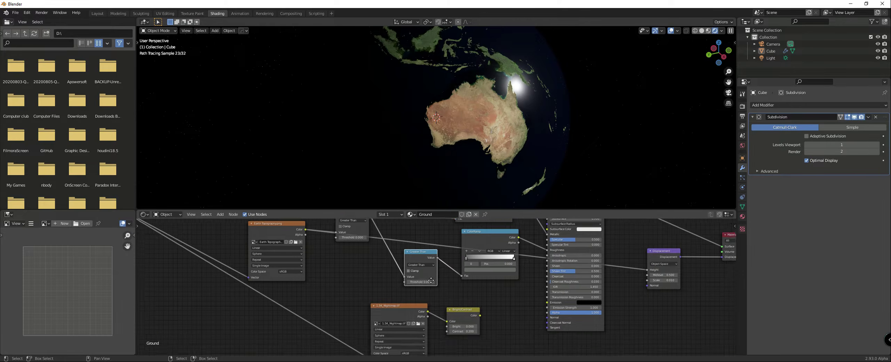
left_click(431, 278)
left_click(422, 292)
scroll(418, 287, "down", 3)
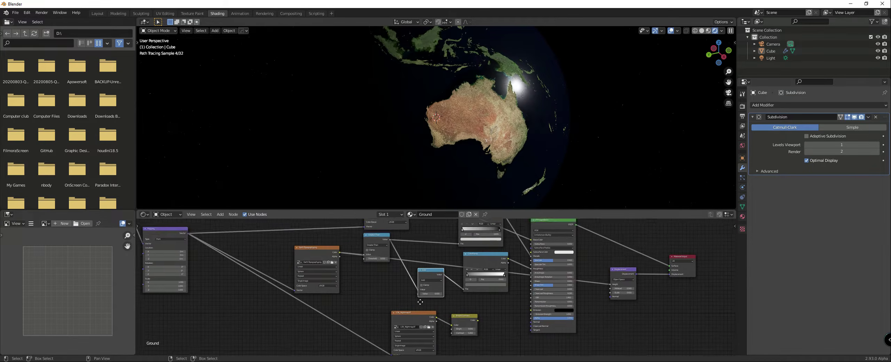
scroll(436, 290, "up", 1)
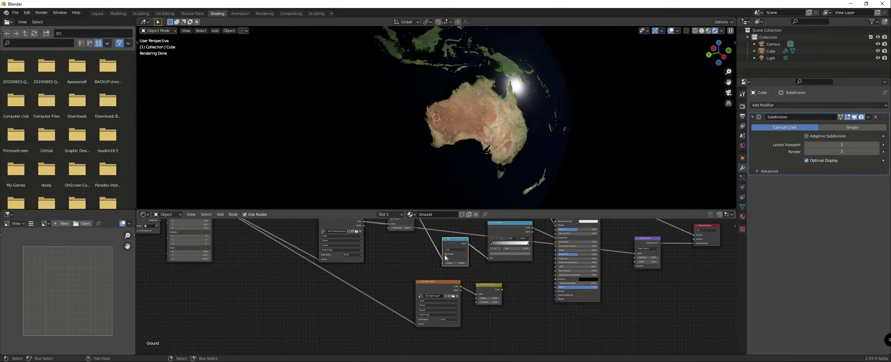
left_click(446, 254)
Step: Add a Noise Texture node, feed it from the Mapping node's Vector output, and preview it on the globe
key("Home")
key("shift+a")
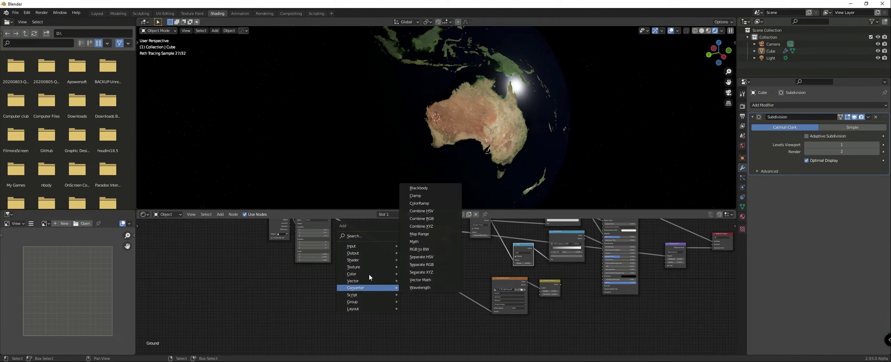
mouse_move(346, 275)
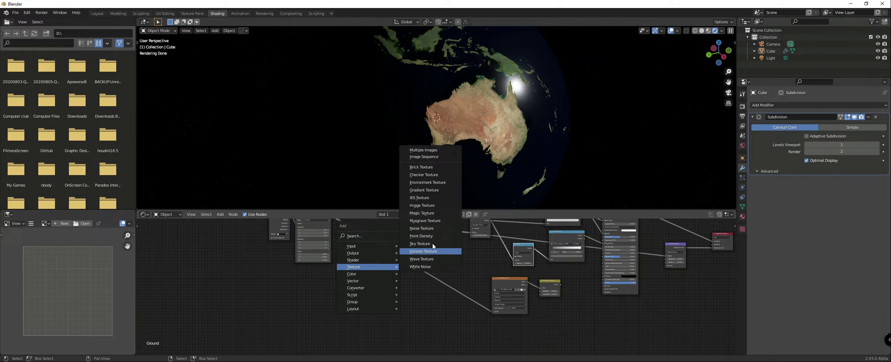
left_click(422, 229)
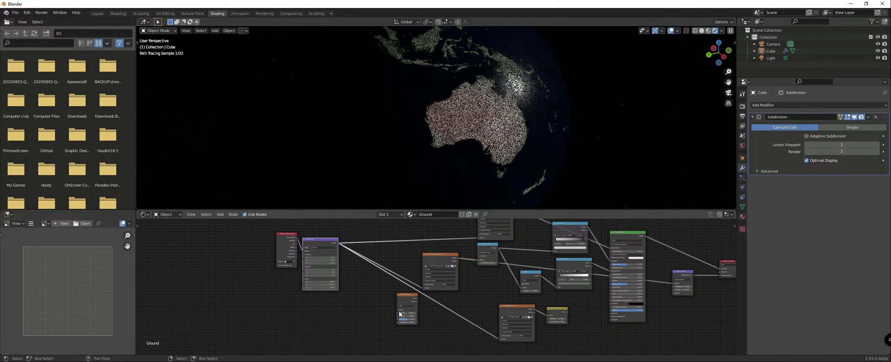
left_click(396, 309)
left_click_drag(396, 308, 344, 247)
left_click(405, 293, "ctrl+shift")
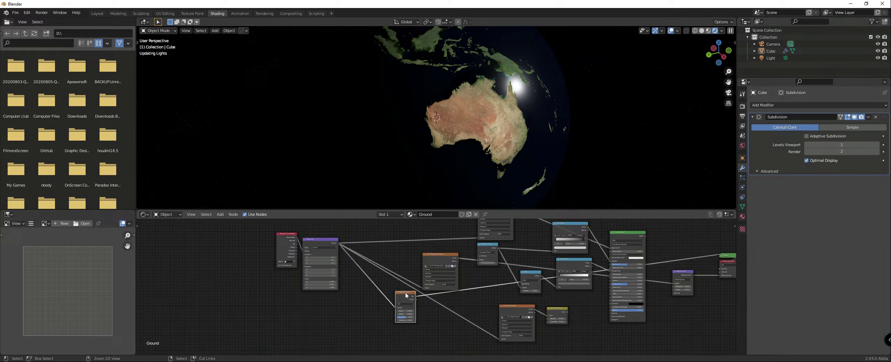
Step: Duplicate the Noise Texture with its Mapping link and place the copy between the original and the Mapping node
scroll(454, 156, "down", 4)
middle_click_drag(374, 328, 401, 299)
left_click_drag(425, 267, 433, 282)
key("ctrl+shift+d")
left_click(374, 299)
scroll(428, 292, "up", 6)
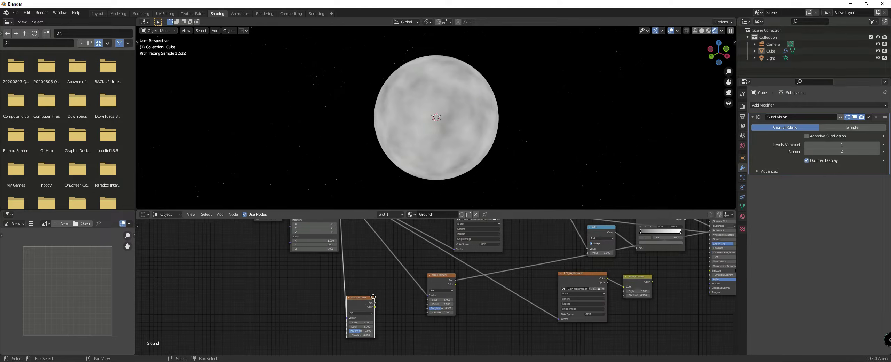
Step: Move the original Noise Texture farther from its copy to leave a gap between them
scroll(364, 322, "down", 2)
middle_click_drag(364, 321, 378, 314)
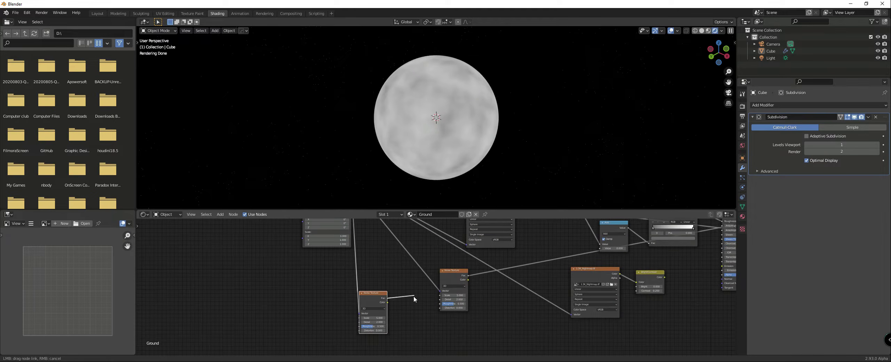
scroll(443, 282, "down", 1)
left_click_drag(443, 282, 489, 295)
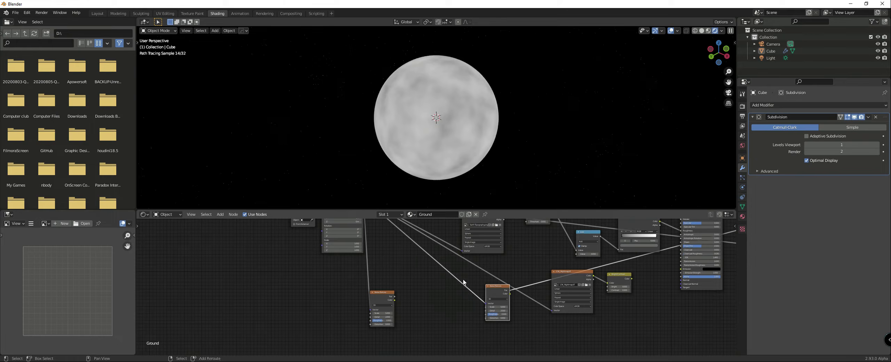
Step: Add a MixRGB node on the link between the Mapping node and the original Noise Texture
key("shift+a")
mouse_move(433, 286)
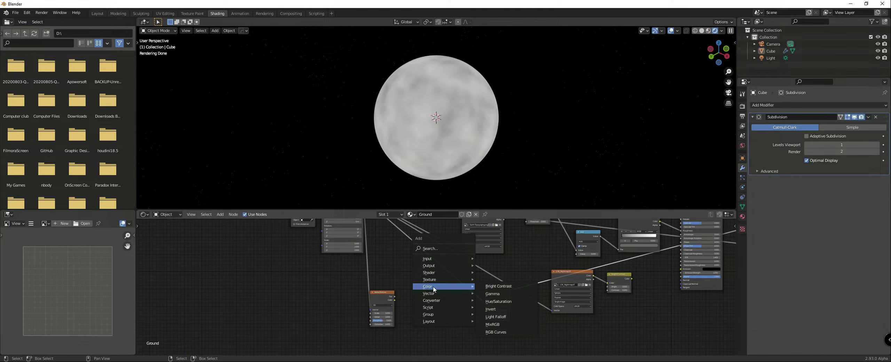
scroll(340, 257, "down", 2)
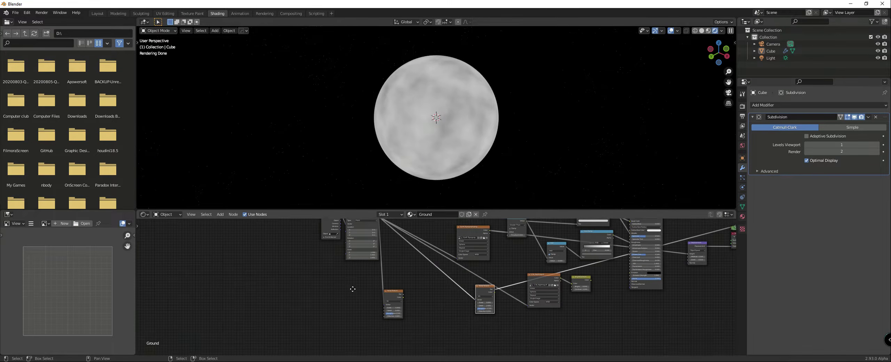
left_click_drag(340, 255, 475, 333)
key("shift+a")
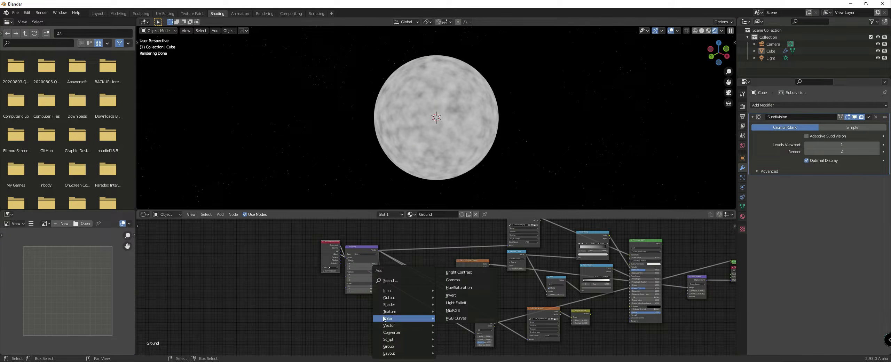
key("Escape")
key("shift+a")
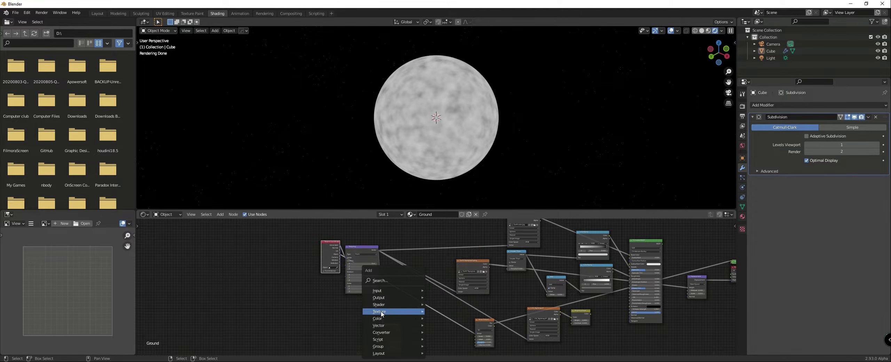
mouse_move(410, 322)
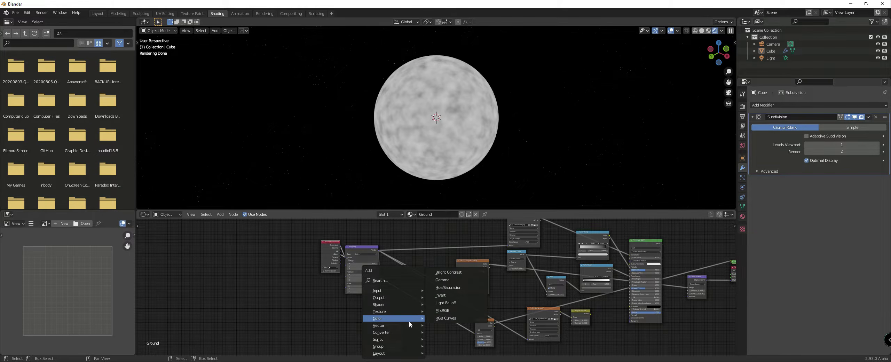
left_click(442, 310)
left_click(435, 309)
Step: Connect the copied Noise Texture's Color output to the Mix node's Color2 input and move the copy slightly away
scroll(393, 279, "up", 2)
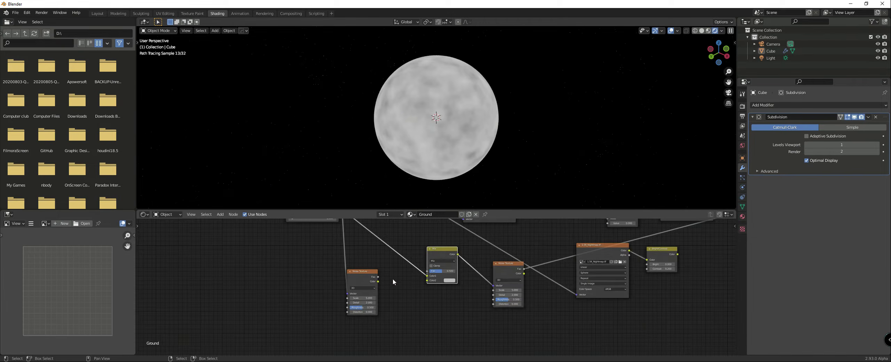
left_click_drag(378, 277, 434, 284)
left_click_drag(370, 278, 359, 291)
scroll(369, 263, "down", 2)
scroll(438, 262, "up", 2)
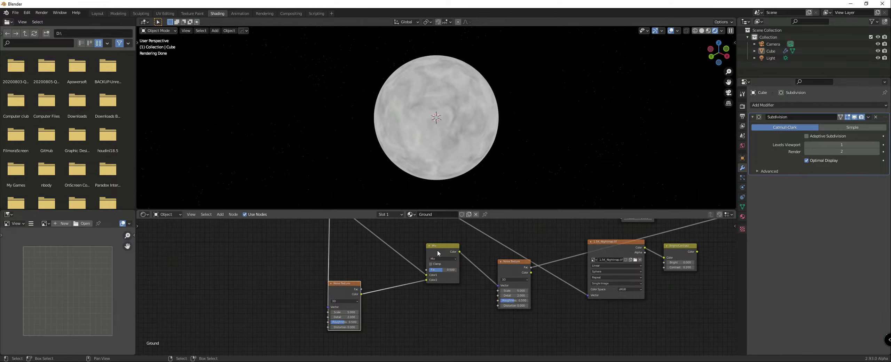
scroll(432, 279, "down", 6)
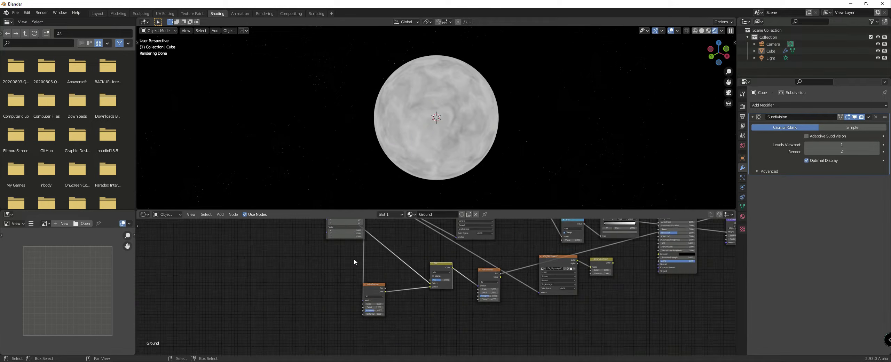
Step: Spread the Texture Coordinate and Mapping nodes apart and move the original Noise Texture closer to the Mix node
middle_click_drag(329, 245, 391, 292)
left_click_drag(373, 249, 330, 248)
left_click_drag(413, 243, 382, 245)
middle_click_drag(420, 306, 391, 259)
scroll(439, 292, "up", 5)
middle_click_drag(440, 295, 342, 309)
scroll(369, 307, "down", 4)
middle_click_drag(415, 302, 424, 279)
scroll(428, 303, "up", 6)
left_click_drag(375, 249, 364, 243)
left_click_drag(451, 263, 415, 260)
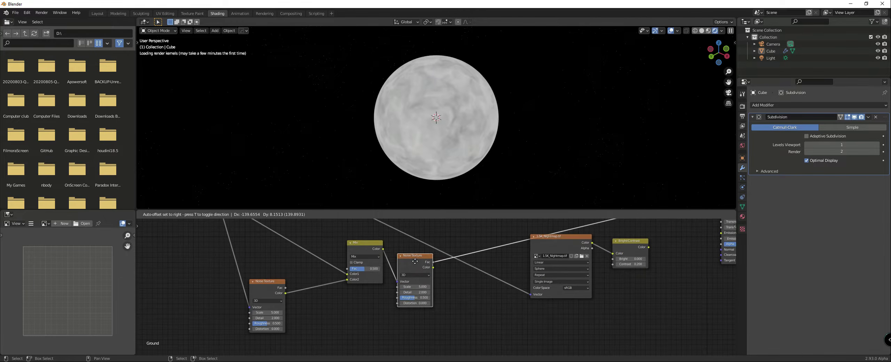
Step: Duplicate the original Noise Texture and place the third one beside it
key("shift+d")
left_click(461, 286)
scroll(435, 286, "down", 4)
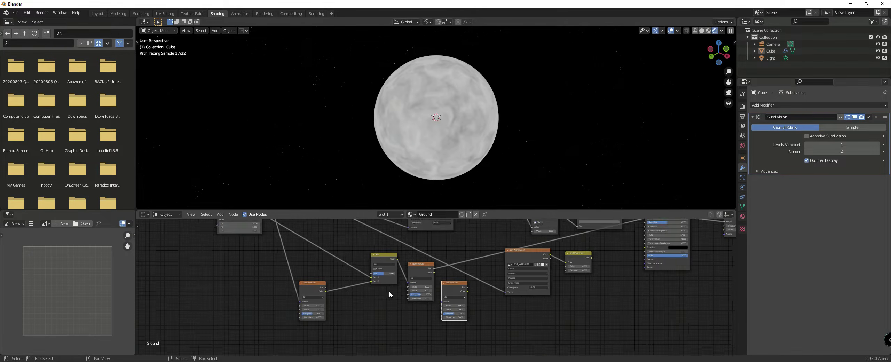
Step: Set the Mix node's factor to 1.000 and its blend mode to Add
middle_click_drag(389, 290, 393, 281)
left_click_drag(385, 266, 398, 265)
scroll(401, 274, "up", 1)
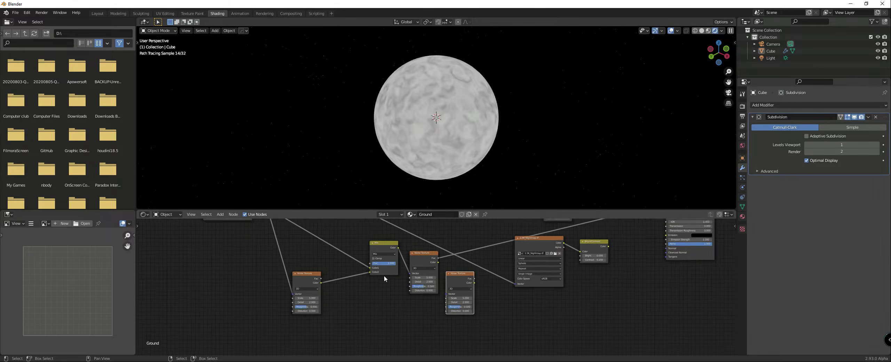
left_click(379, 251)
left_click(379, 294)
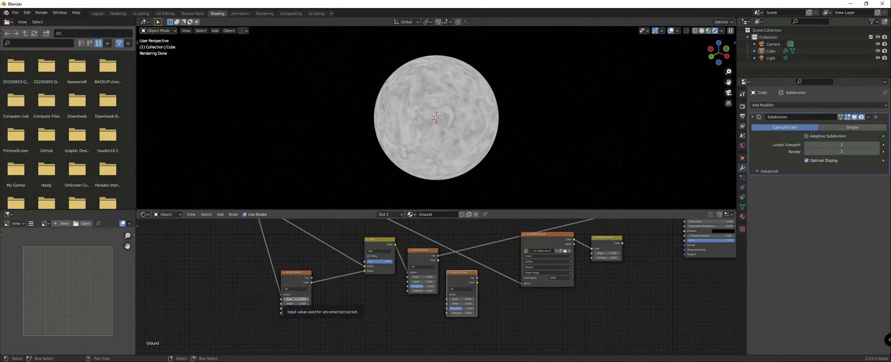
Step: Set the Scale of the two linked Noise Textures to 25 and the Add mix node's factor to 0.158
key("Return")
left_click(423, 277)
type("25")
key("Return")
scroll(430, 263, "up", 2)
left_click_drag(370, 248, 354, 250)
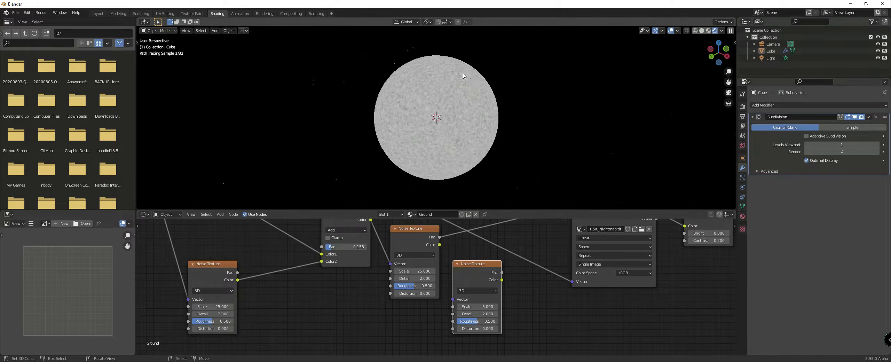
Step: Move the third Noise Texture below the other two and feed its Vector input from the Texture Coordinate node
scroll(486, 95, "up", 6)
scroll(459, 290, "down", 2)
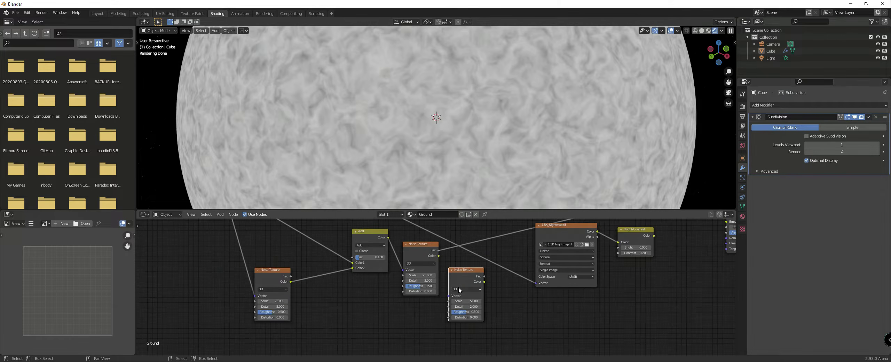
left_click_drag(459, 272, 428, 306)
scroll(428, 306, "down", 4)
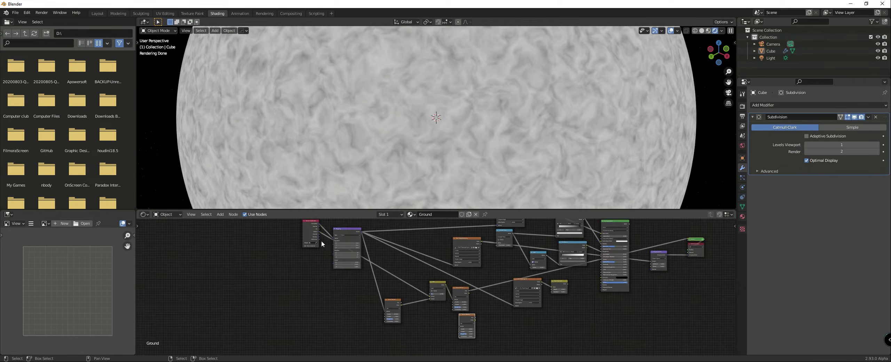
left_click_drag(319, 232, 454, 319)
Step: Duplicate the Add mix node, place the copy after the original Noise Texture, and set its blend mode to Multiply
scroll(498, 313, "up", 3)
middle_click_drag(499, 314, 472, 292)
scroll(469, 292, "up", 2)
left_click(379, 247)
key("shift+d")
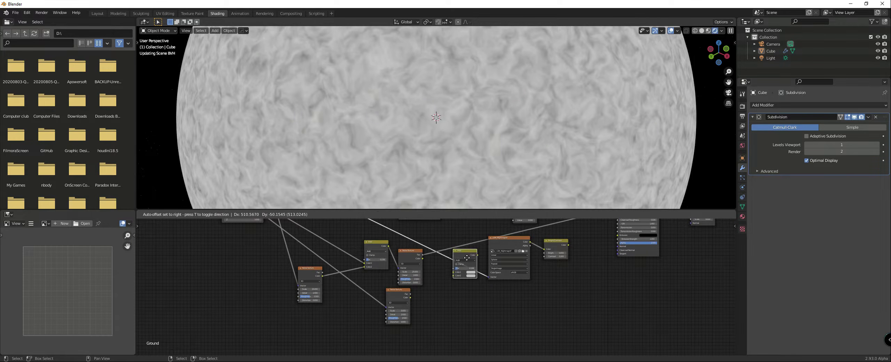
left_click(457, 264)
left_click(451, 264)
left_click(445, 278)
Step: Connect the third Noise Texture's Fac output to the Multiply node's Color2 input
left_click_drag(411, 294, 446, 278)
scroll(486, 271, "down", 4)
middle_click_drag(487, 271, 426, 309)
scroll(443, 286, "up", 4)
middle_click_drag(372, 295, 392, 275)
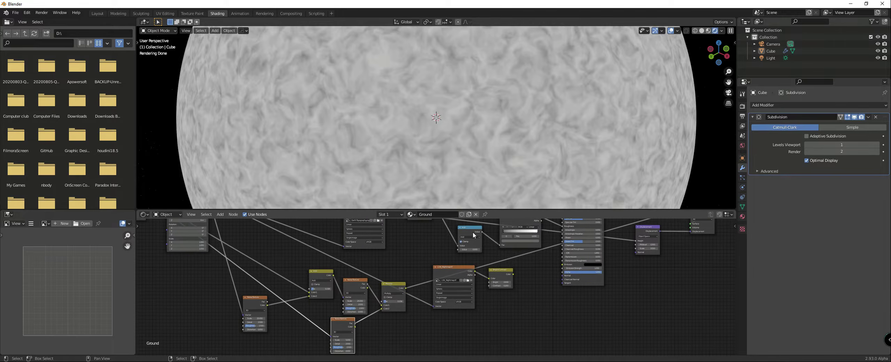
Step: Switch the Math node ahead of the roughness ColorRamp to a MixRGB node
key("shift+s")
mouse_move(438, 265)
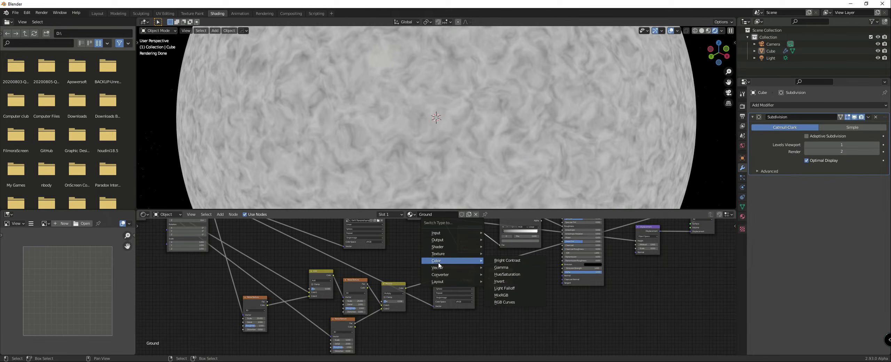
left_click(501, 295)
middle_click_drag(392, 302, 381, 274)
Step: Preview the Multiply node's combined noise on the globe and set its factor to 1.000
scroll(380, 273, "up", 5)
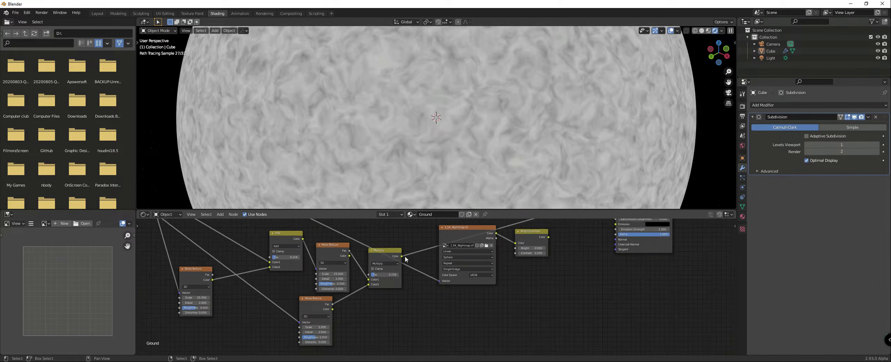
left_click(310, 307, "ctrl+shift")
left_click(379, 270, "ctrl+shift")
scroll(418, 265, "down", 2)
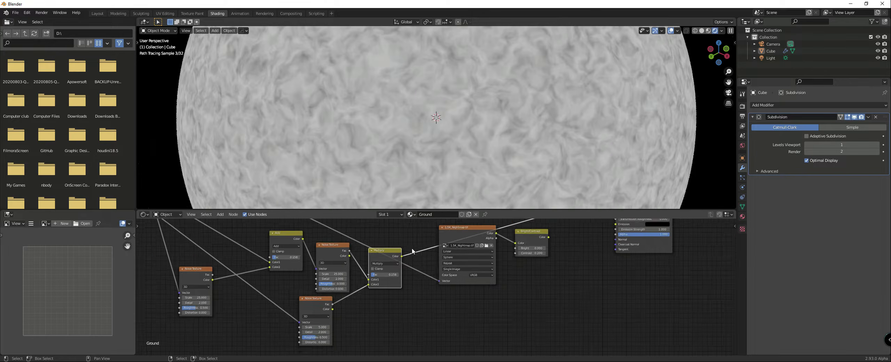
left_click_drag(345, 303, 319, 309)
scroll(382, 279, "up", 1)
left_click_drag(382, 278, 406, 277)
scroll(443, 232, "down", 5)
Step: Connect the Multiply node's Color output to the Color2 input of the Add mix node feeding the roughness ColorRamp
middle_click_drag(442, 232, 417, 285)
scroll(418, 285, "up", 1)
scroll(417, 285, "up", 1)
left_click_drag(387, 304, 445, 245)
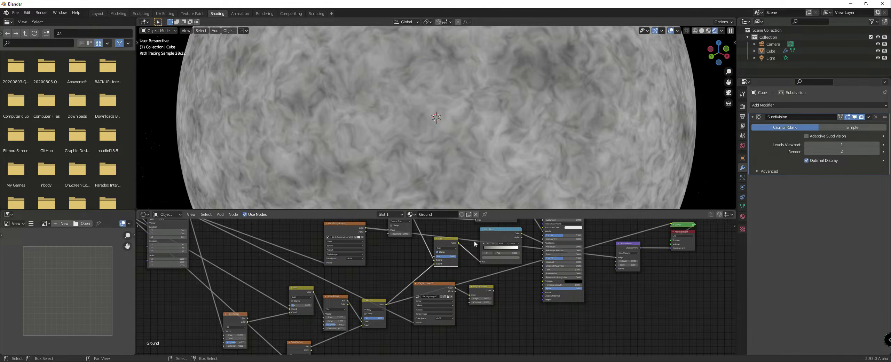
Step: Switch the globe's preview back to the Principled BSDF's output
scroll(537, 230, "down", 3)
middle_click_drag(540, 228, 471, 250)
left_click(471, 249, "ctrl+shift")
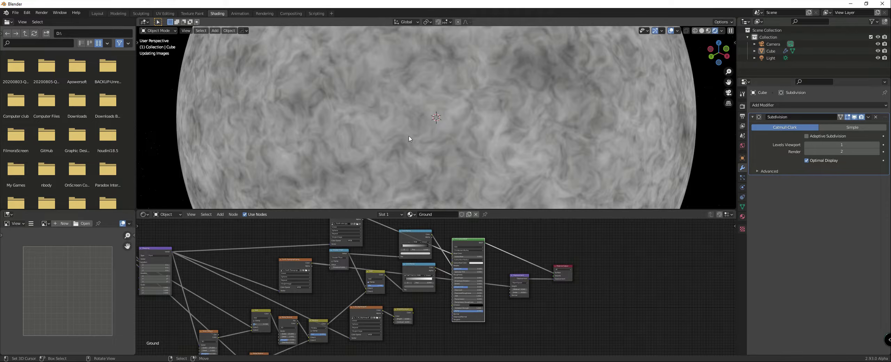
scroll(422, 147, "down", 5)
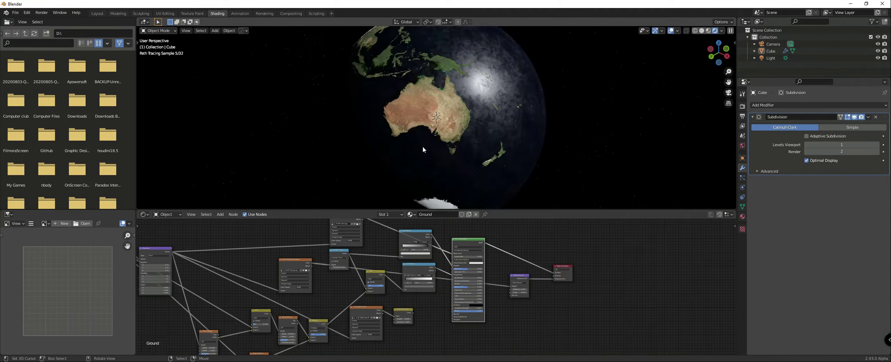
Step: Set the factor of the Add mix node feeding the roughness ColorRamp to 0.070
scroll(381, 286, "up", 4)
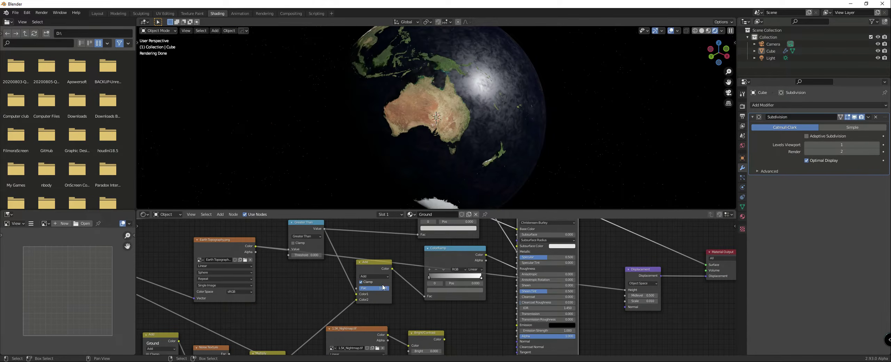
mouse_move(387, 288)
left_mouse_down()
mouse_move(374, 288)
mouse_move(387, 288)
left_mouse_up()
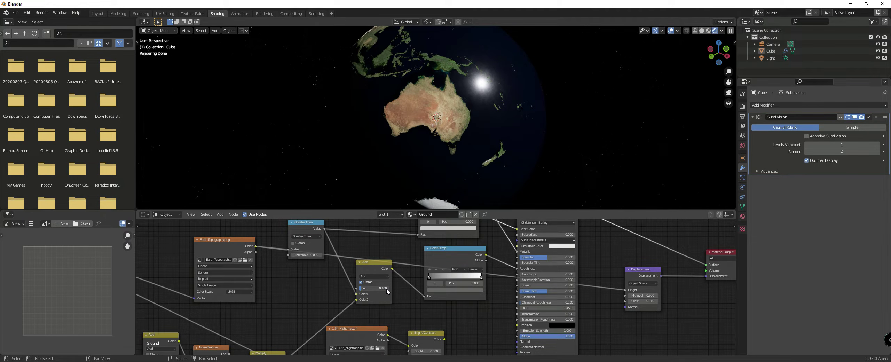
left_click(369, 288)
key("Return")
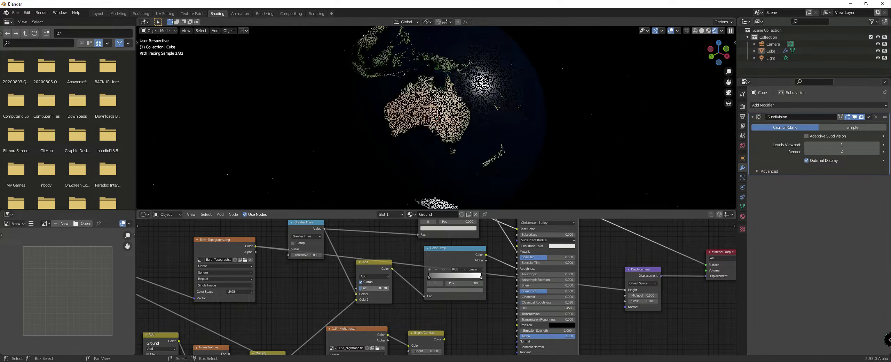
Step: Examine the ocean's sun reflection along the globe's edge and compare it with the sunset reference photo in the browser
middle_click_drag(442, 91, 529, 92)
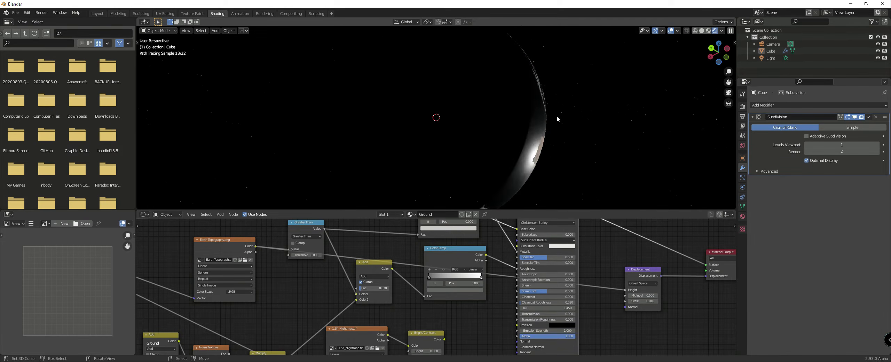
scroll(561, 118, "up", 3)
mouse_move(607, 143)
middle_mouse_down("shift")
mouse_move(538, 69)
mouse_move(525, 66)
mouse_move(540, 114)
mouse_move(495, 114)
mouse_move(498, 175)
mouse_move(467, 92)
mouse_move(477, 131)
mouse_move(549, 126)
mouse_move(546, 117)
mouse_move(522, 134)
mouse_move(485, 106)
mouse_move(459, 149)
mouse_move(466, 192)
mouse_move(485, 166)
mouse_move(494, 170)
middle_mouse_up("shift")
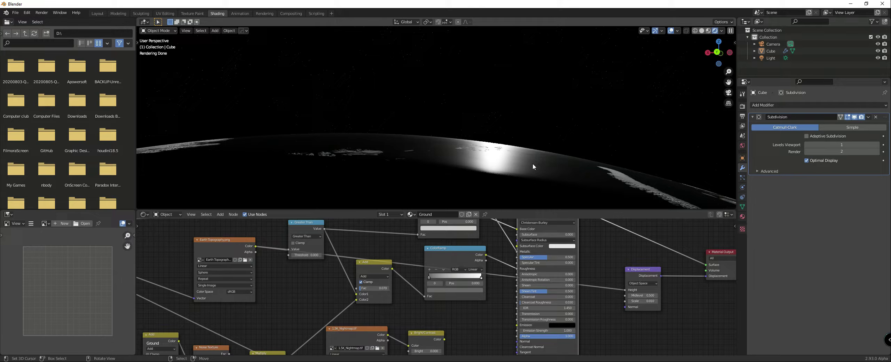
middle_click_drag(513, 174, 441, 187)
scroll(441, 188, "down", 3)
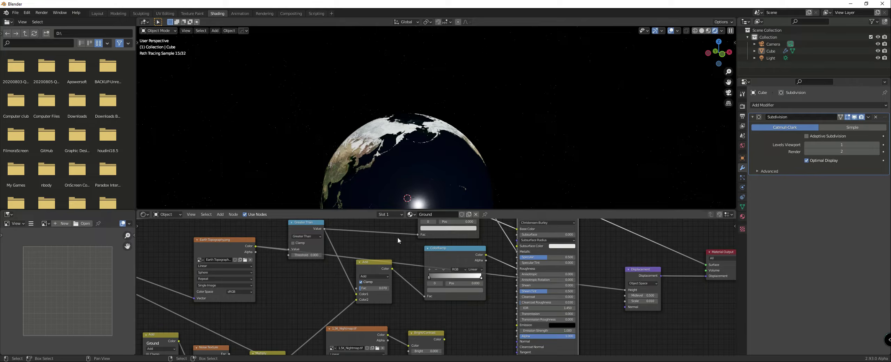
key("alt+Tab")
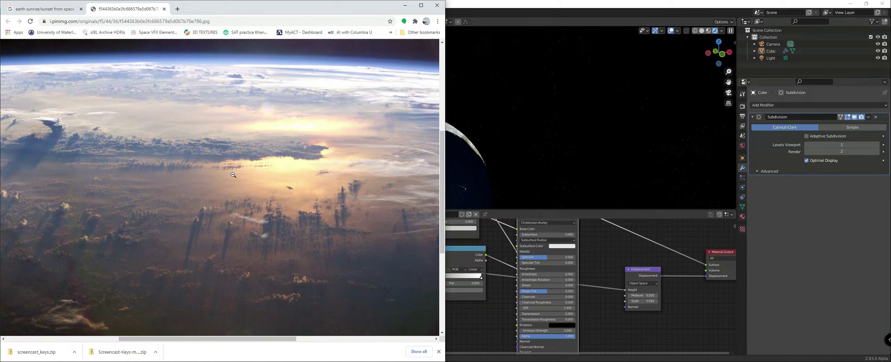
left_click(496, 316)
Step: Lower the factor of the Add mix node feeding the roughness ColorRamp to 0.015
scroll(466, 308, "down", 1)
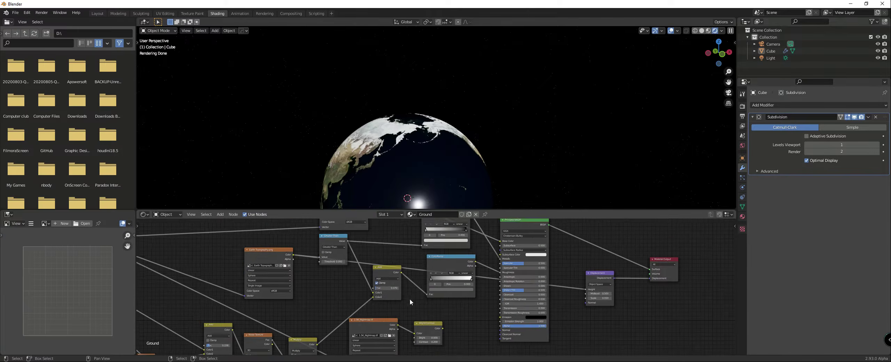
scroll(410, 299, "up", 1)
middle_click_drag(404, 299, 444, 266)
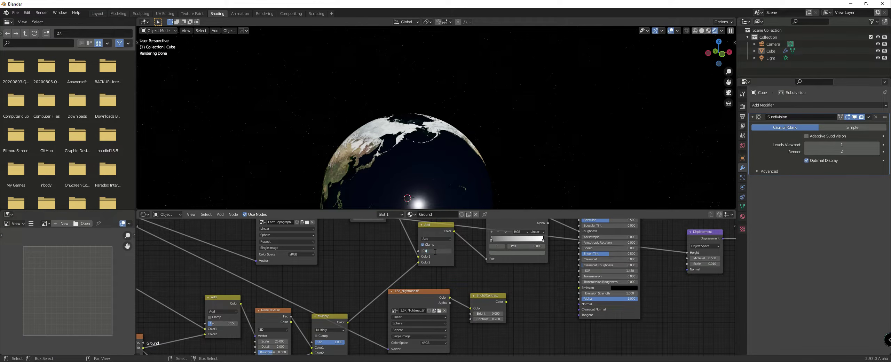
left_click(435, 251)
type("0.015")
key("Return")
type("5")
key("Return")
Step: Set the factor of the Add mix node that distorts the original Noise Texture to 0.042
mouse_move(543, 167)
middle_mouse_down()
mouse_move(544, 199)
mouse_move(531, 174)
middle_mouse_up()
middle_click_drag(333, 299, 439, 261)
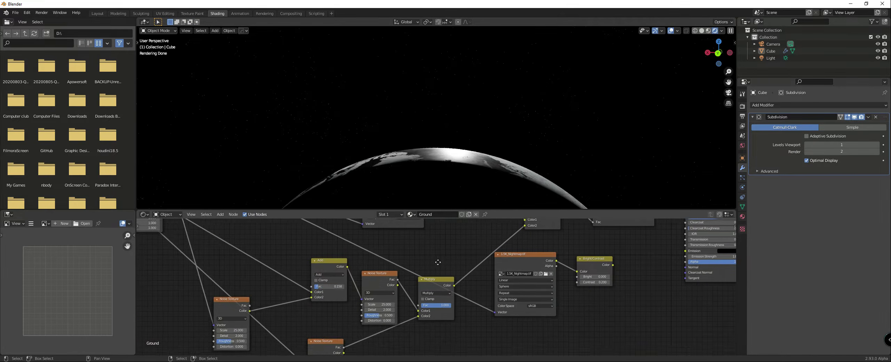
scroll(390, 294, "up", 4)
left_click_drag(302, 282, 302, 283)
Step: Set the Scale of the Noise Texture between the Add and Multiply nodes to 15
mouse_move(433, 139)
middle_mouse_down()
mouse_move(357, 162)
mouse_move(351, 172)
middle_mouse_up()
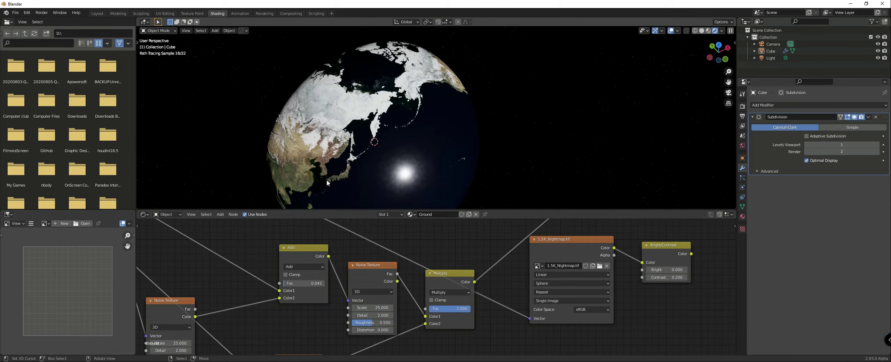
left_click(382, 307)
type("25.0")
key("Return")
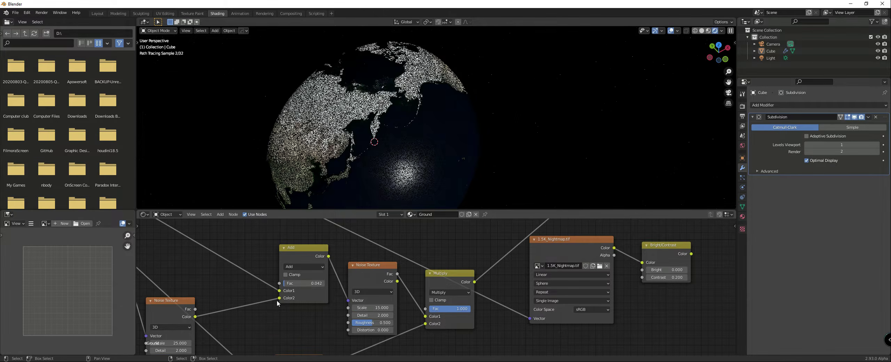
Step: Examine the sun's reflection on the ocean both close to the horizon and from a distance with the whole globe in sight
middle_click_drag(262, 307, 353, 272)
middle_click_drag(411, 163, 471, 139)
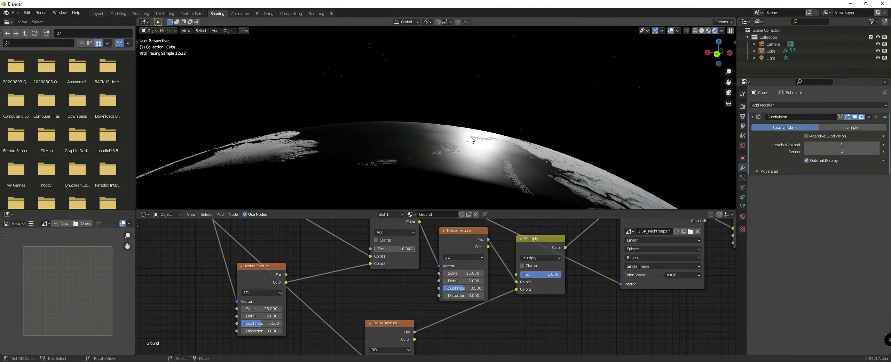
scroll(472, 138, "up", 2)
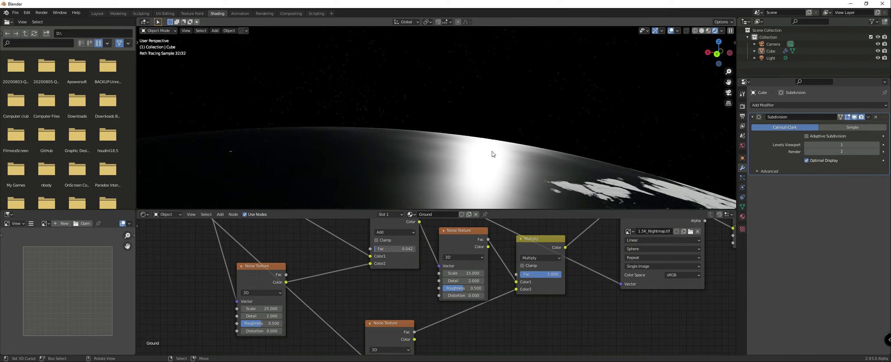
scroll(530, 261, "down", 2)
middle_click_drag(552, 165, 447, 167)
scroll(483, 176, "down", 4)
scroll(473, 174, "down", 2)
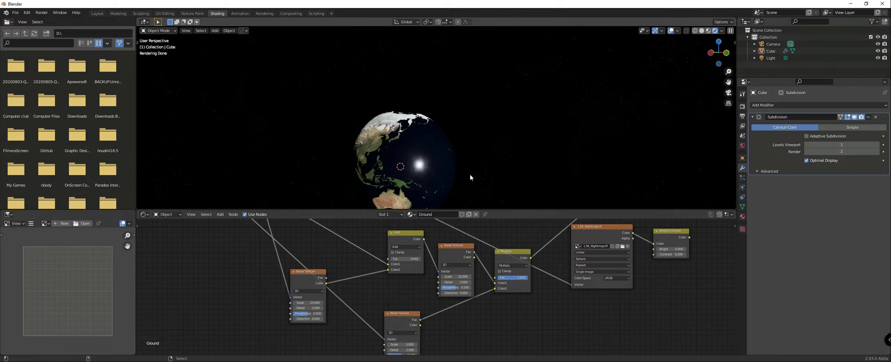
mouse_move(282, 155)
middle_mouse_down()
mouse_move(236, 160)
mouse_move(266, 163)
middle_mouse_up()
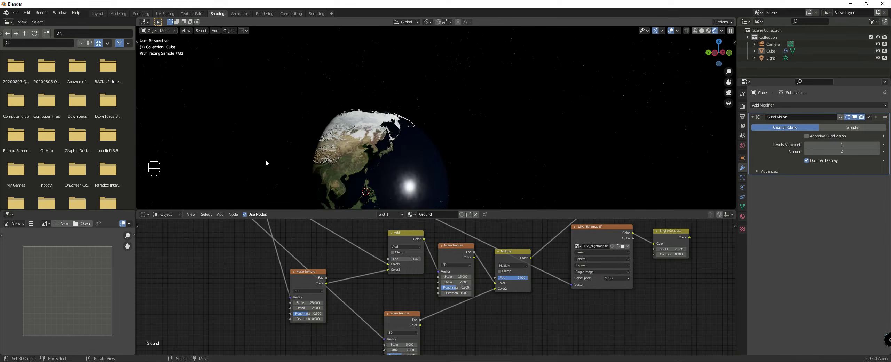
middle_click_drag(362, 161, 372, 139)
Step: Center the 3D view on the 3D cursor
left_click(229, 31)
mouse_move(232, 62)
left_click(185, 30)
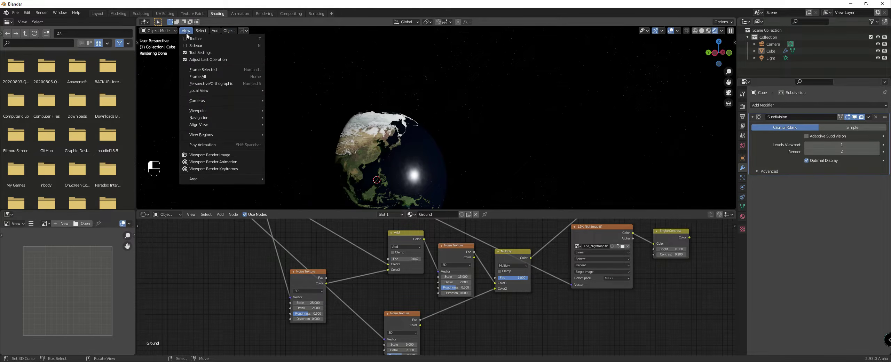
mouse_move(202, 126)
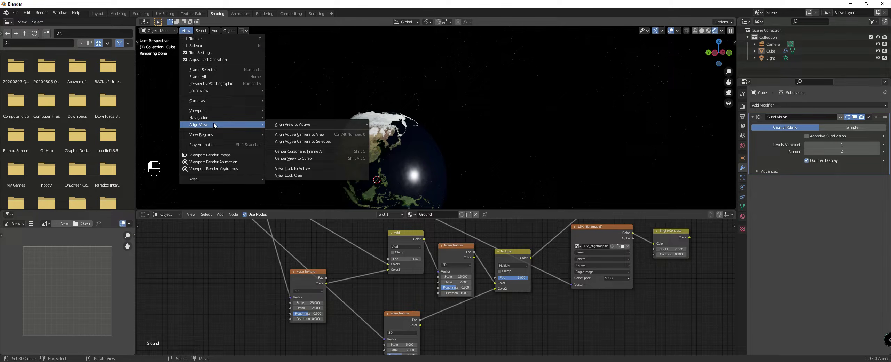
left_click(289, 159)
scroll(541, 146, "up", 8)
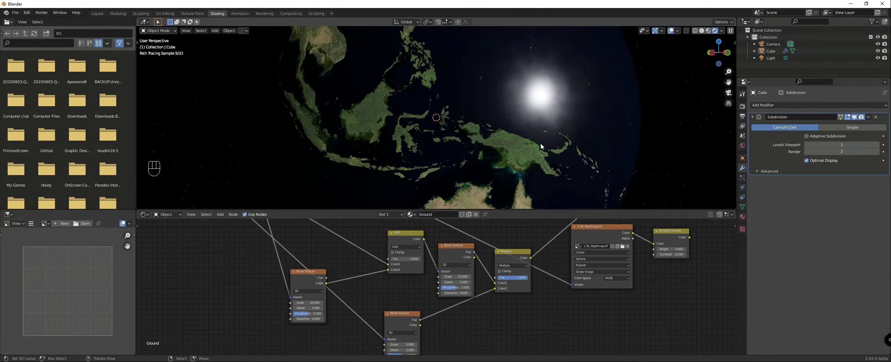
Step: Examine the globe's sun reflection and day-night boundary from several angles, and review the full Ground node tree
middle_click_drag(541, 146, 521, 145)
scroll(522, 149, "down", 4)
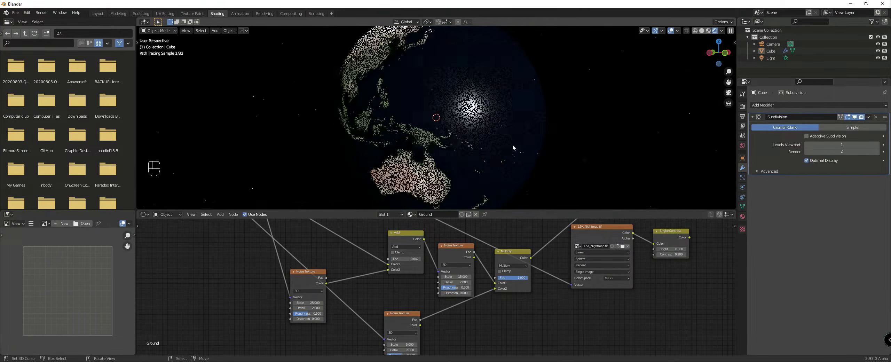
scroll(526, 280, "down", 4)
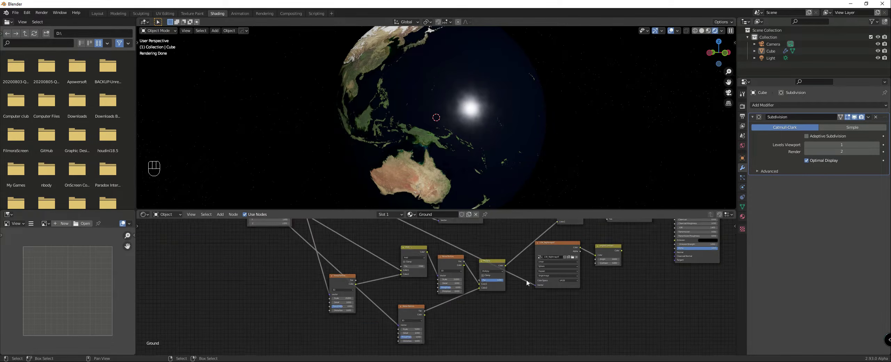
scroll(573, 274, "down", 1)
middle_click_drag(571, 275, 452, 296)
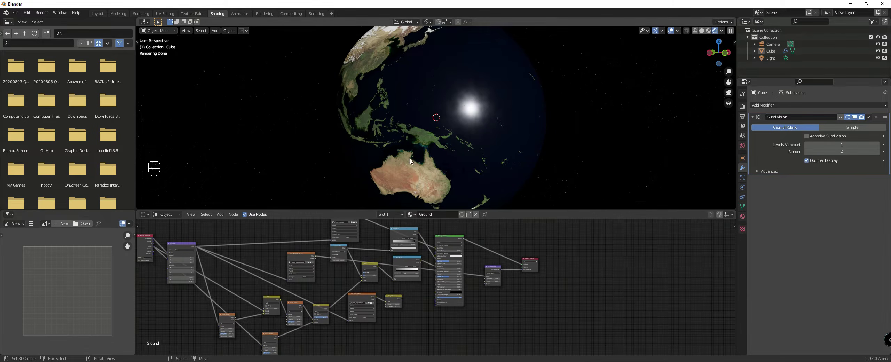
scroll(419, 160, "down", 3)
middle_click_drag(418, 159, 455, 159)
scroll(456, 159, "up", 3)
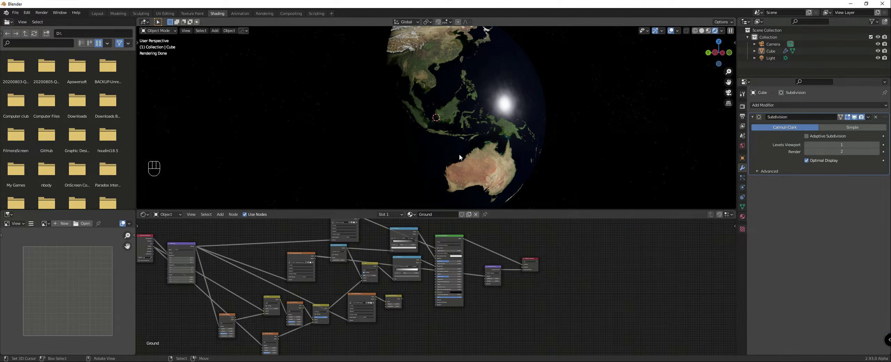
scroll(427, 122, "down", 2)
middle_click_drag(426, 122, 433, 121)
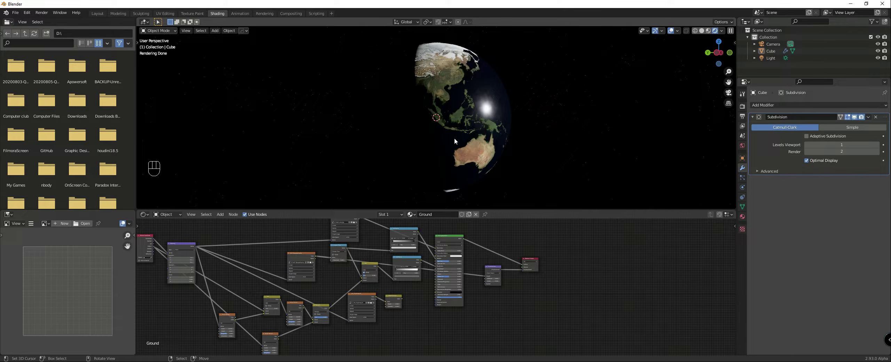
middle_click_drag(435, 117, 455, 121)
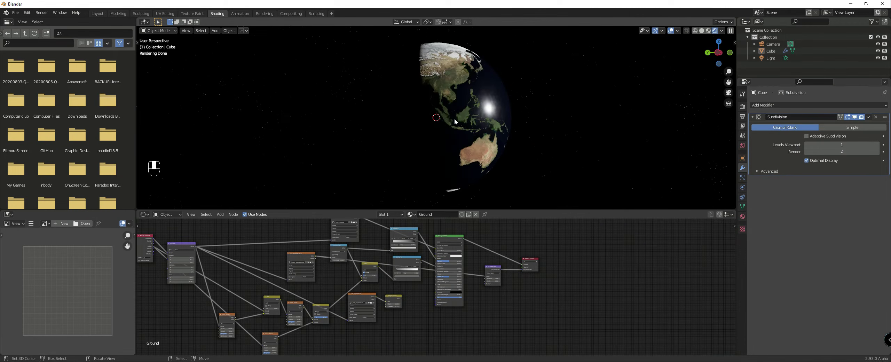
Step: Open the render settings and inspect the Southeast Asian islands and coastlines up close in the rendered view
left_click(742, 106)
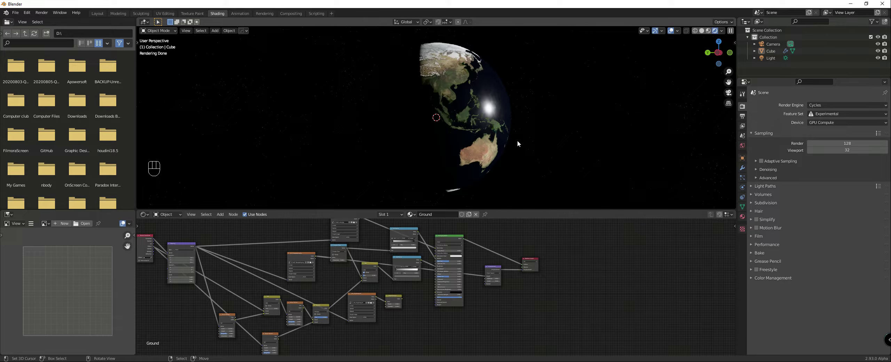
scroll(517, 143, "up", 15)
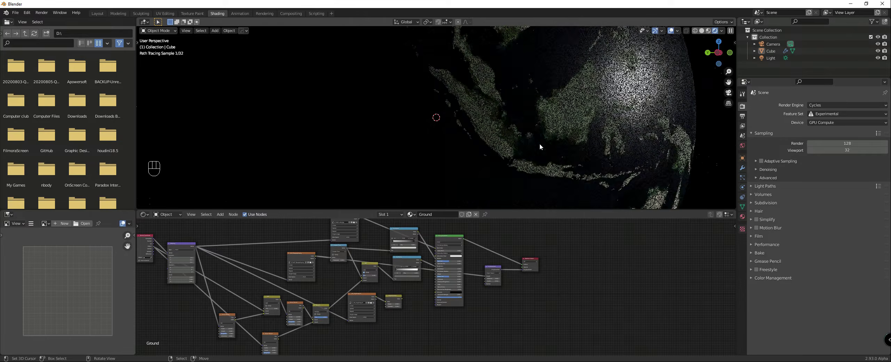
middle_click_drag(624, 151, 613, 149)
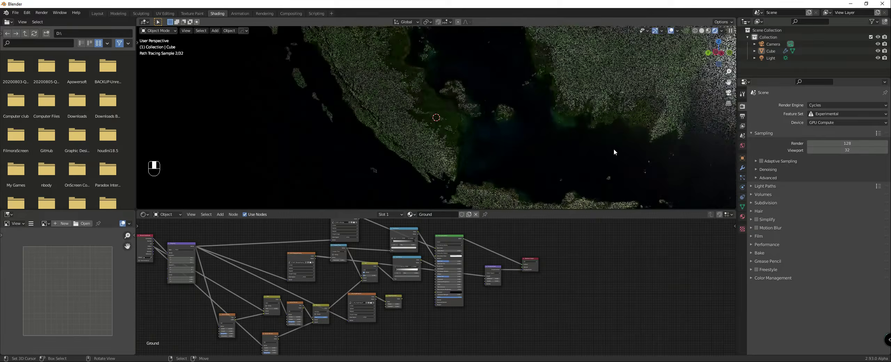
scroll(566, 144, "up", 1)
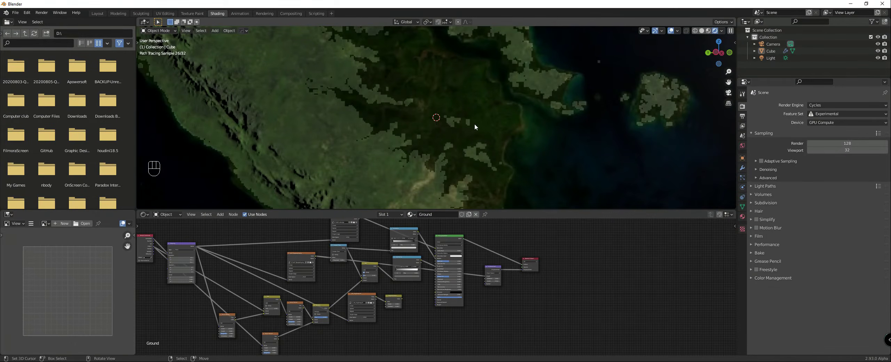
scroll(477, 124, "down", 6)
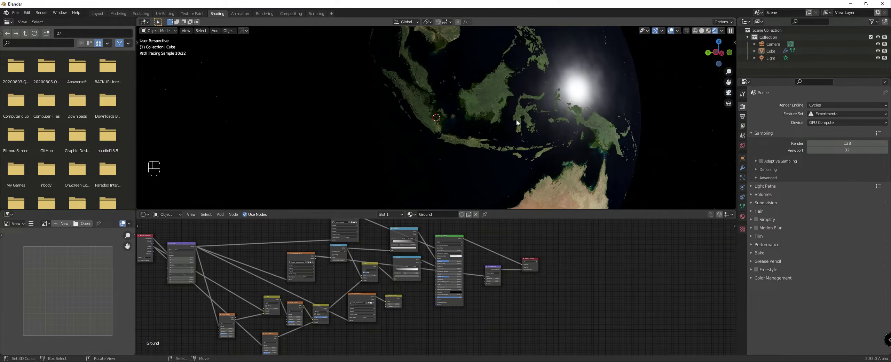
scroll(520, 121, "down", 3)
mouse_move(522, 120)
middle_mouse_down()
mouse_move(535, 132)
mouse_move(445, 137)
middle_mouse_up()
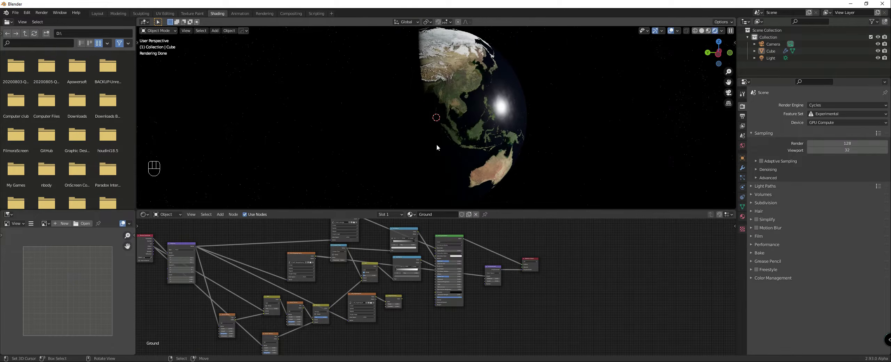
scroll(437, 144, "up", 1)
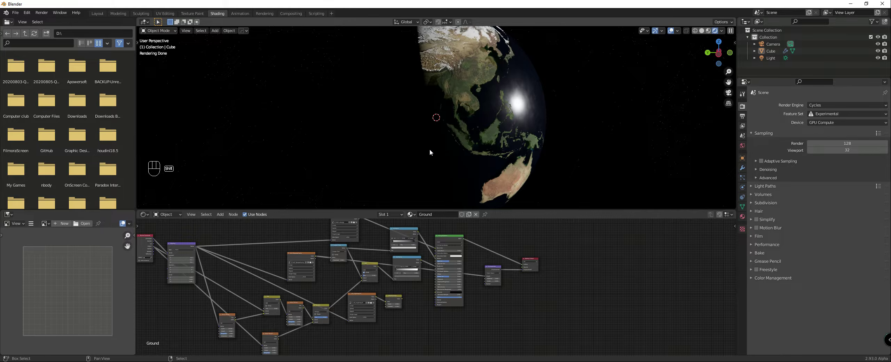
key("shift+a")
mouse_move(430, 150)
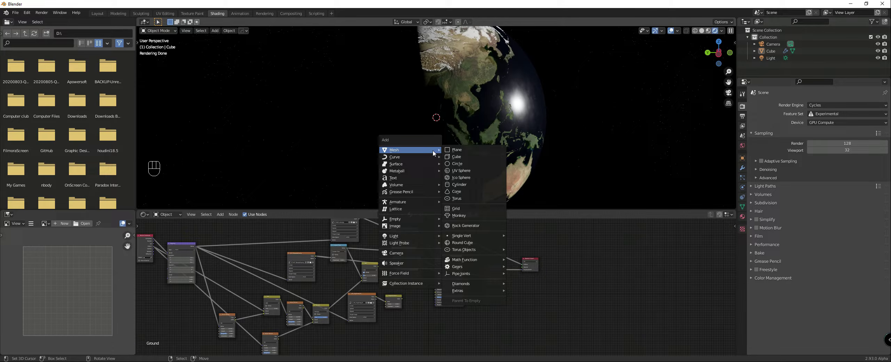
right_click(453, 85)
Step: Switch the viewport to solid shading, duplicate the globe in place and scale the copy up slightly as an outer shell
key("z")
key("shift")
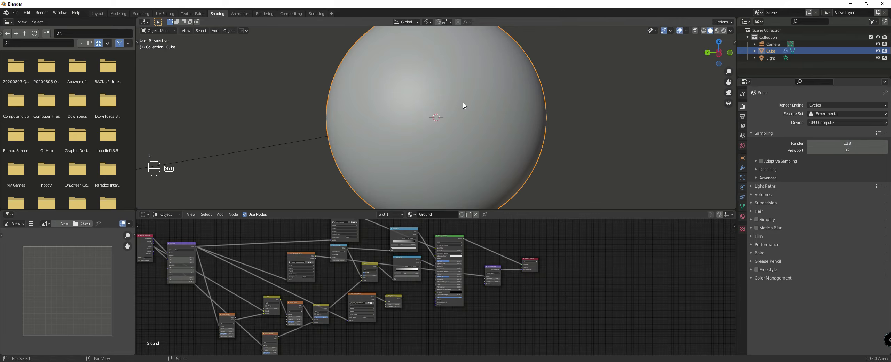
key("shift+d")
right_click(540, 106)
key("s")
left_click(536, 105)
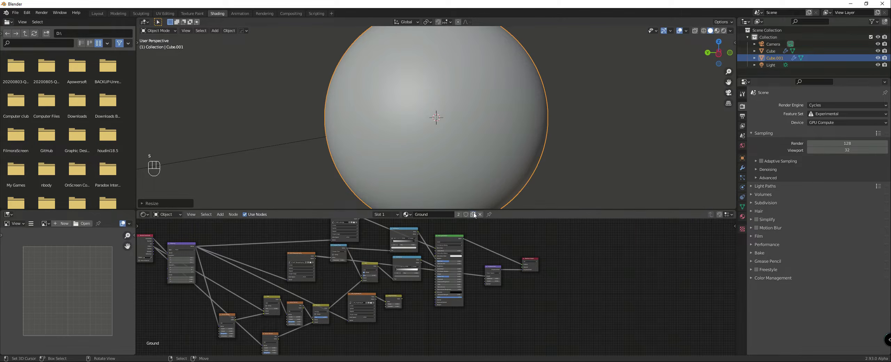
Step: Give the outer sphere its own copy of the Ground material named Atmo, and delete all its nodes except Material Output
key("Return")
scroll(435, 279, "down", 4)
left_click_drag(237, 235, 500, 316)
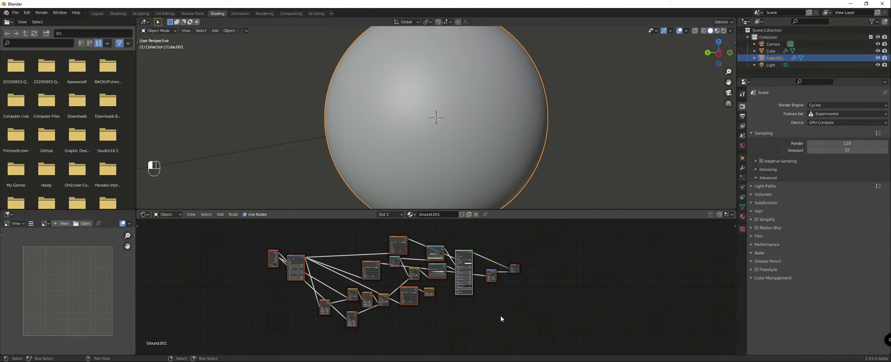
key("Delete")
left_click(441, 216)
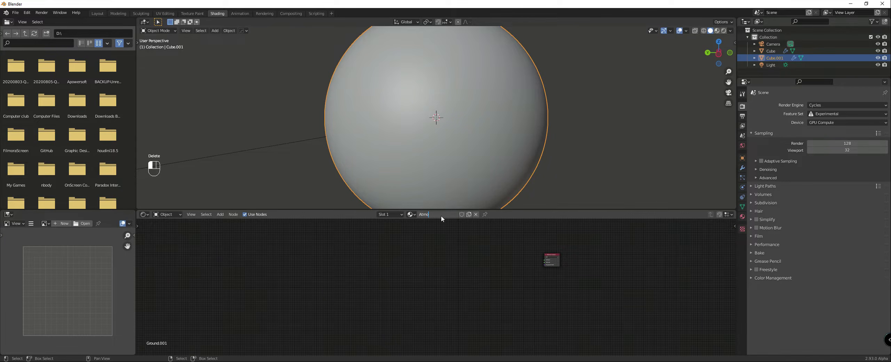
Step: Add a Volume Scatter shader to the Atmo material and connect it to the Volume input of Material Output
scroll(482, 255, "up", 5)
middle_click_drag(495, 244, 456, 257)
scroll(398, 253, "up", 1)
middle_click_drag(365, 249, 387, 245)
key("shift+a")
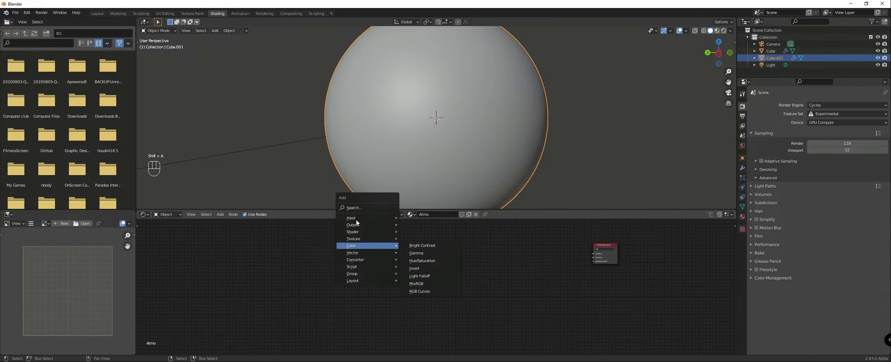
mouse_move(351, 219)
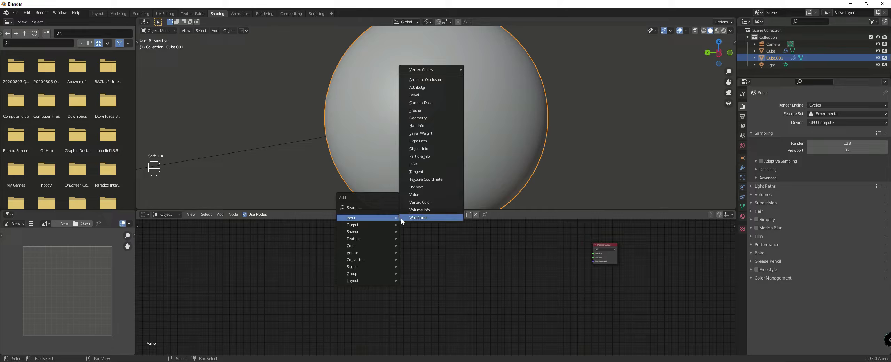
mouse_move(357, 232)
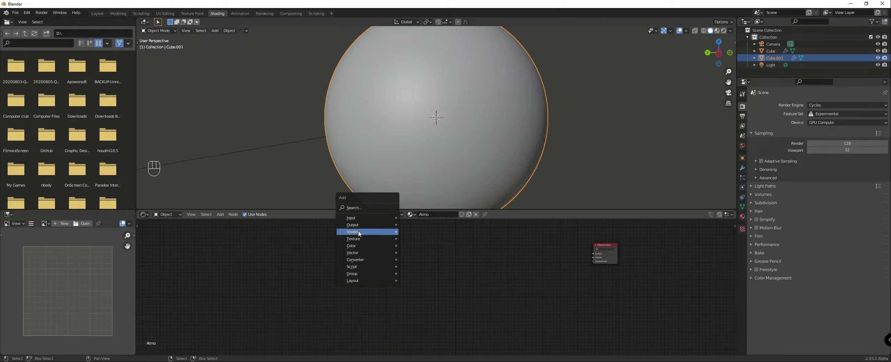
left_click(418, 231)
left_click(446, 240)
left_click_drag(469, 246, 594, 258)
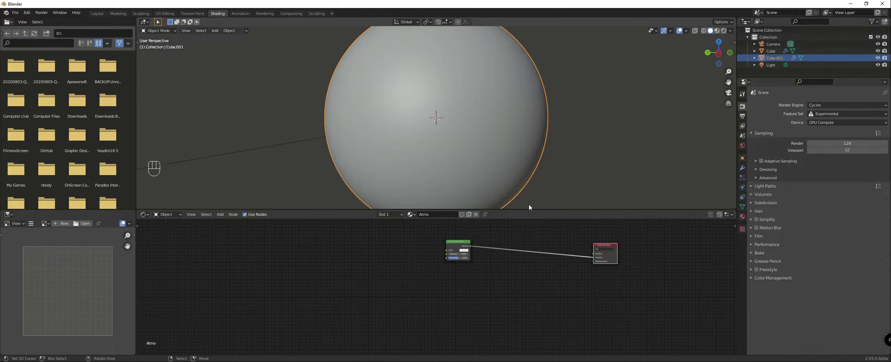
Step: Switch the viewport to rendered shading and inspect the atmosphere around the globe with the outer sphere deselected
key("z")
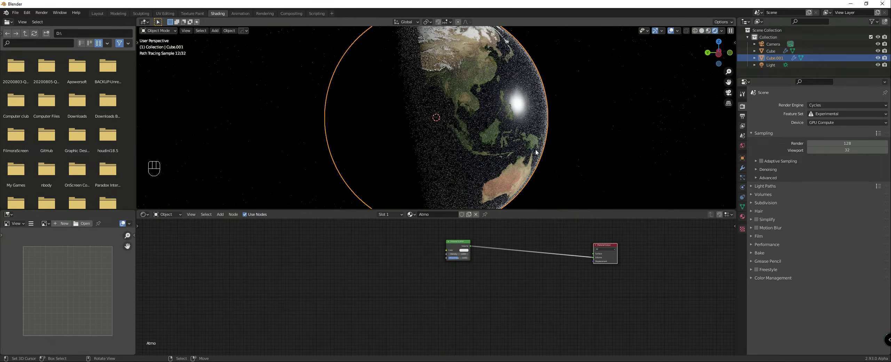
left_click(566, 153)
middle_click_drag(548, 153, 523, 139)
scroll(523, 138, "up", 3)
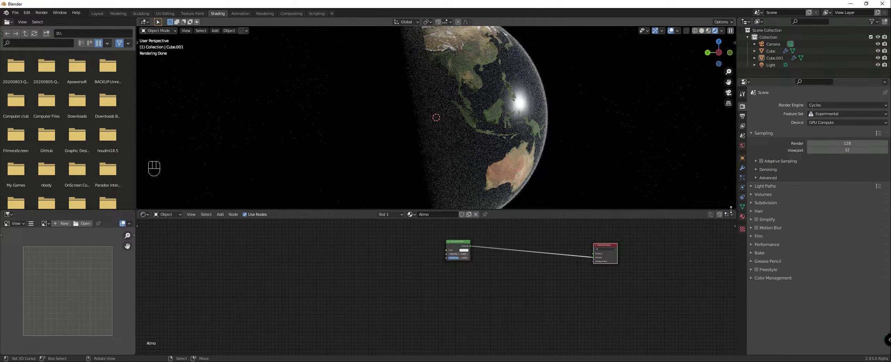
Step: Set the sun light's strength to 50
left_click(766, 65)
left_click(743, 187)
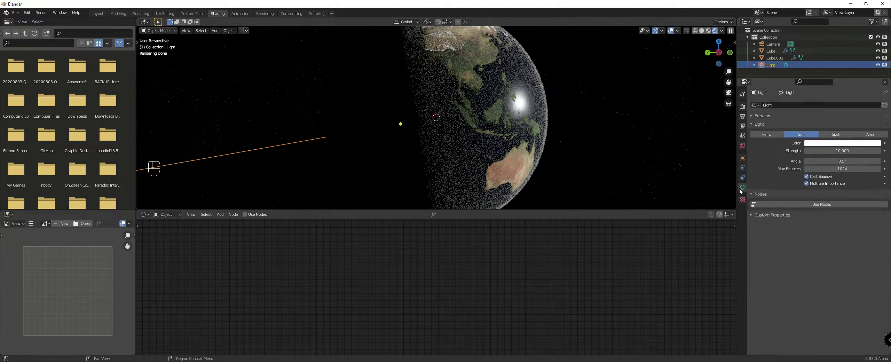
left_click(828, 151)
type("50")
key("Return")
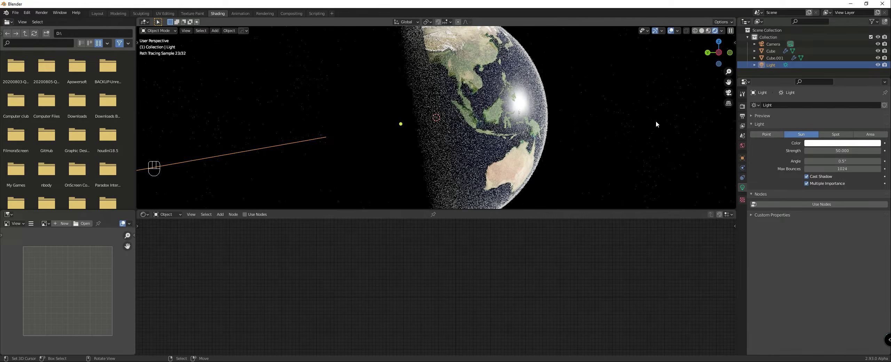
Step: Inspect the atmosphere's lit edge from the night side and select the outer atmosphere sphere
middle_click_drag(663, 121, 730, 120)
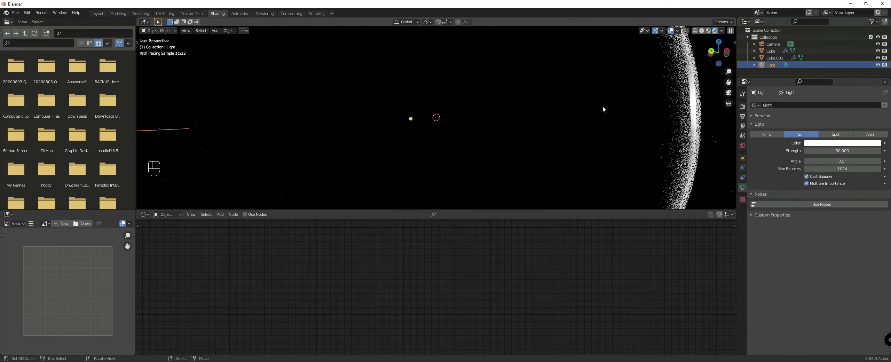
left_click(701, 109)
middle_click_drag(698, 115, 372, 128)
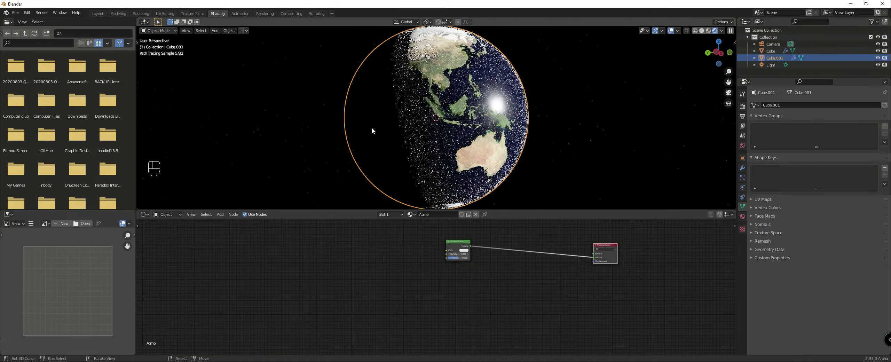
Step: Set the Volume Scatter color to a light sky blue with its brightness value at 1.000
right_click(442, 130)
right_click(442, 129)
scroll(449, 268, "up", 4)
left_click(453, 262)
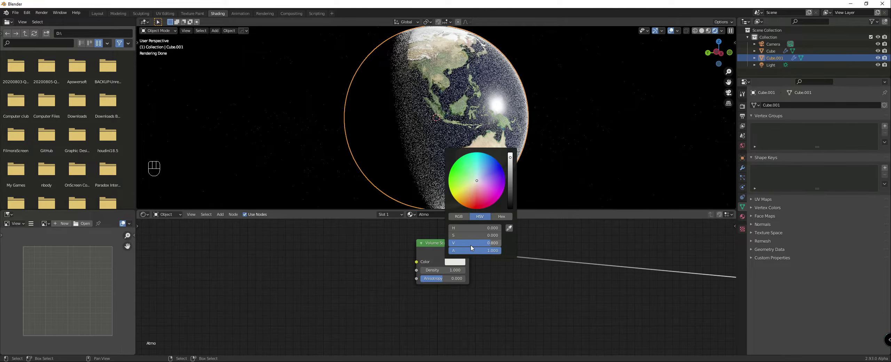
left_click_drag(471, 245, 472, 245)
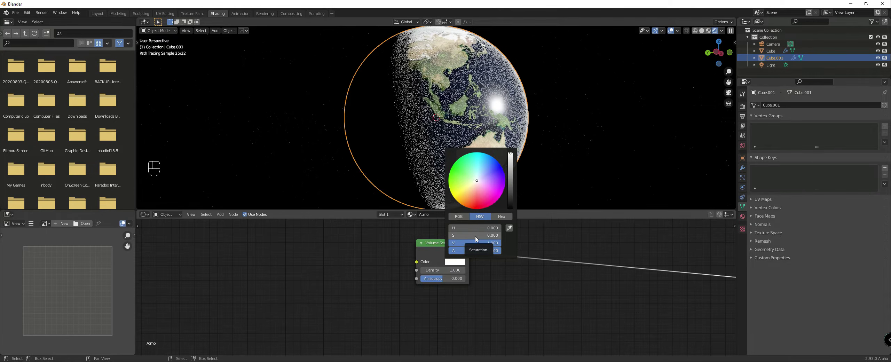
left_click(485, 168)
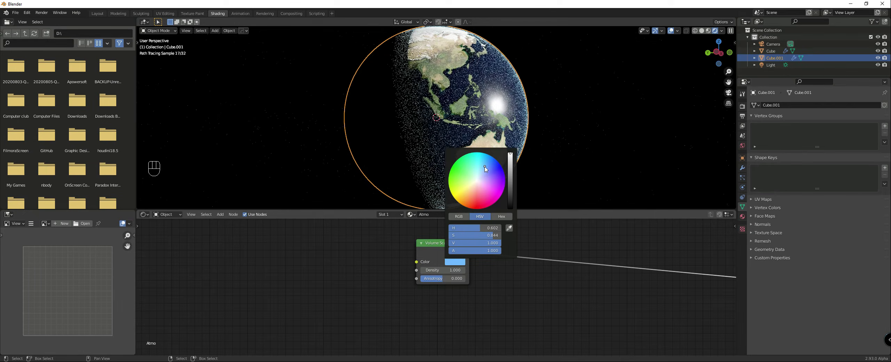
Step: Add a Texture Coordinate node well ahead of the Volume Scatter node in the Atmo material
scroll(418, 251, "down", 2)
middle_click_drag(414, 251, 431, 250)
key("shift+a")
mouse_move(400, 245)
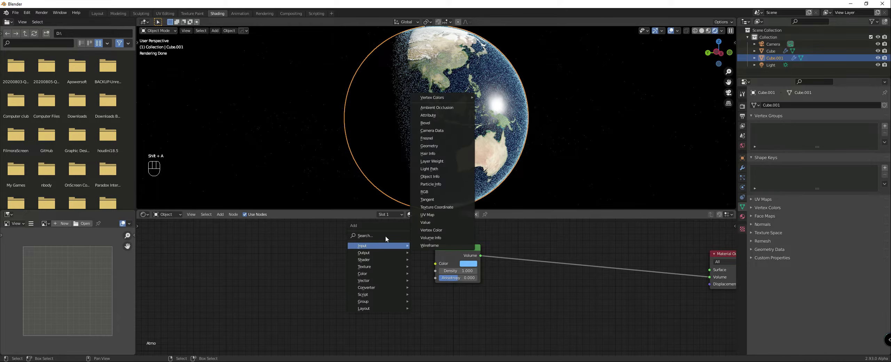
left_click(424, 209)
left_click(191, 244)
middle_click_drag(259, 254, 313, 252)
key("shift+a")
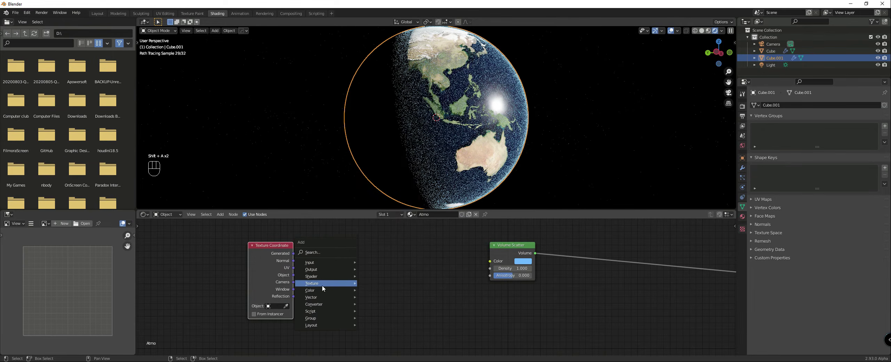
mouse_move(322, 288)
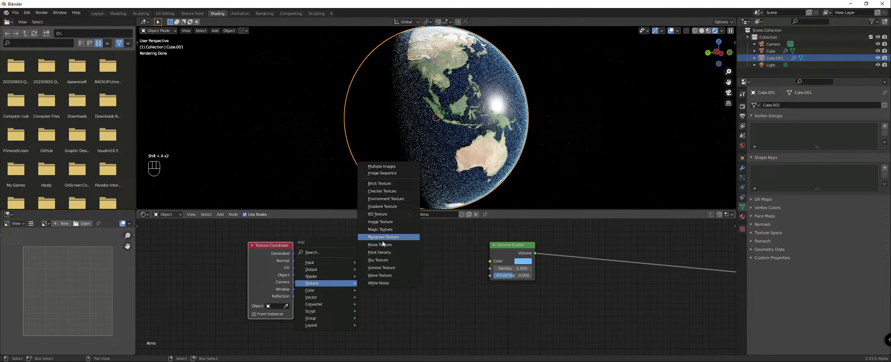
left_click(382, 206)
left_click(376, 258)
left_click(376, 280)
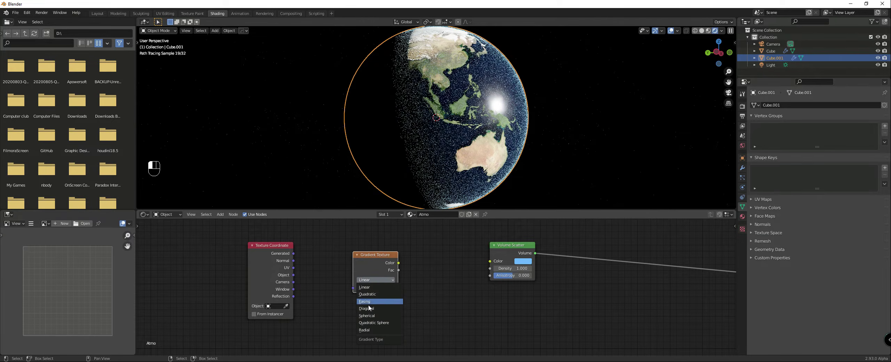
left_click(366, 315)
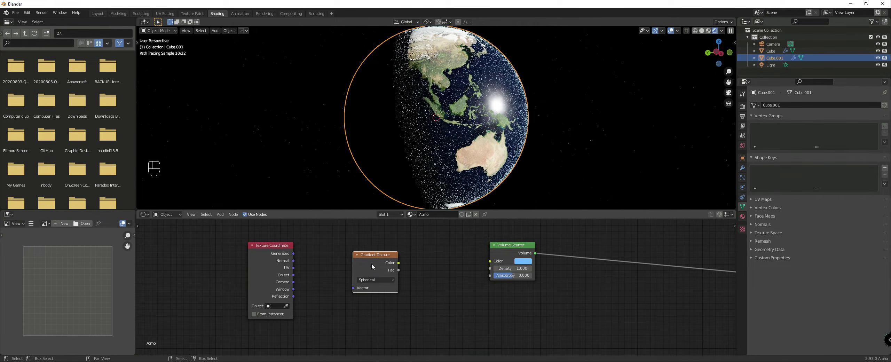
key("Delete")
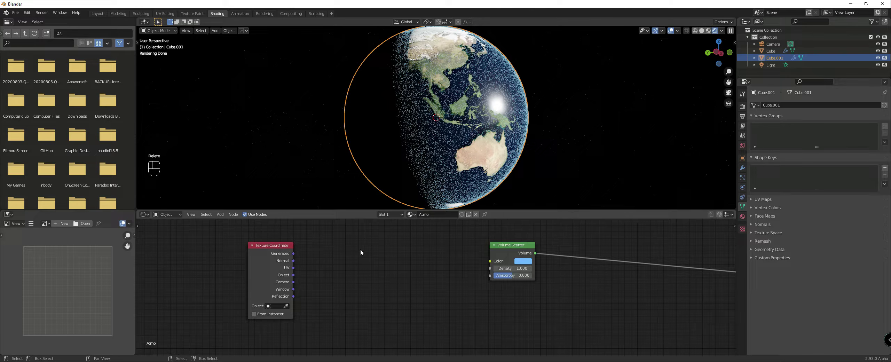
Step: Add a Vector Math node set to Length and connect the Texture Coordinate's Object output to its vector input
key("shift+a")
mouse_move(334, 271)
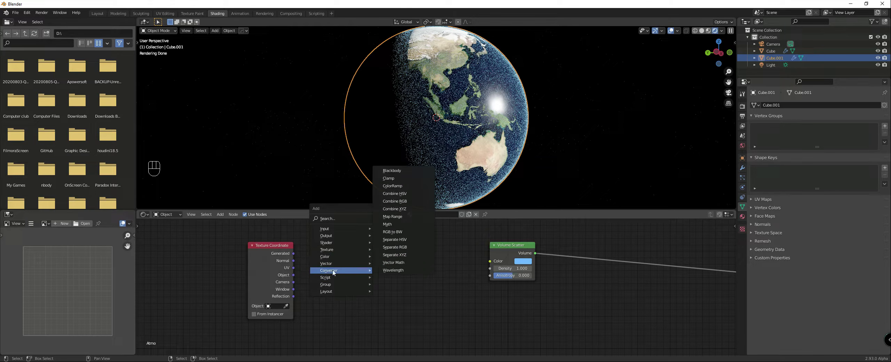
left_click(394, 263)
left_click(393, 263)
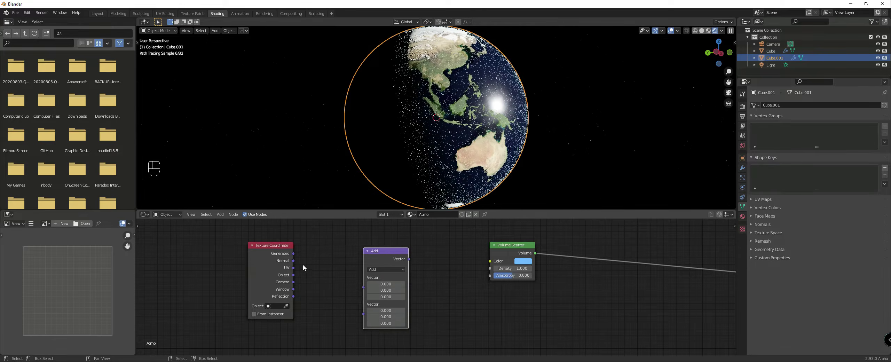
left_click_drag(293, 275, 364, 287)
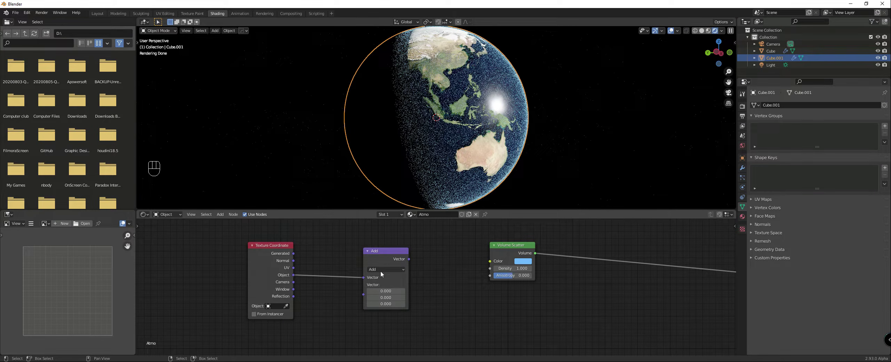
left_click(381, 271)
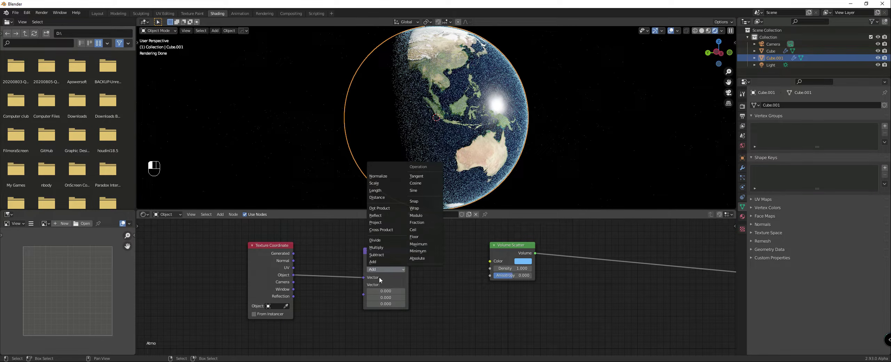
left_click(375, 191)
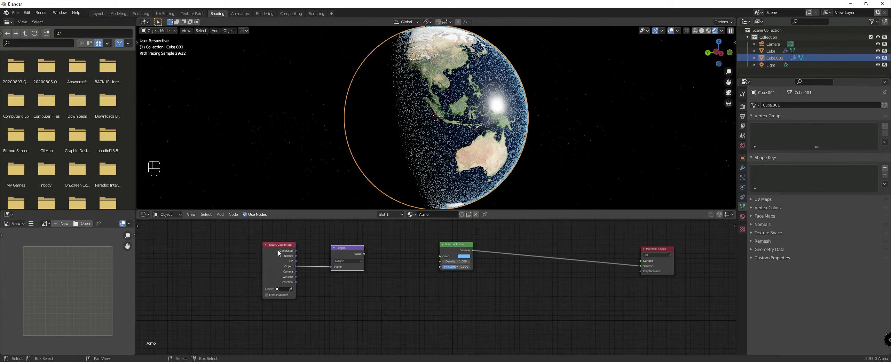
Step: Add a Math node set to Multiply after the Length node and feed the Length value into it
left_click_drag(281, 248, 220, 248)
left_click_drag(348, 248, 311, 248)
key("shift+a")
mouse_move(355, 261)
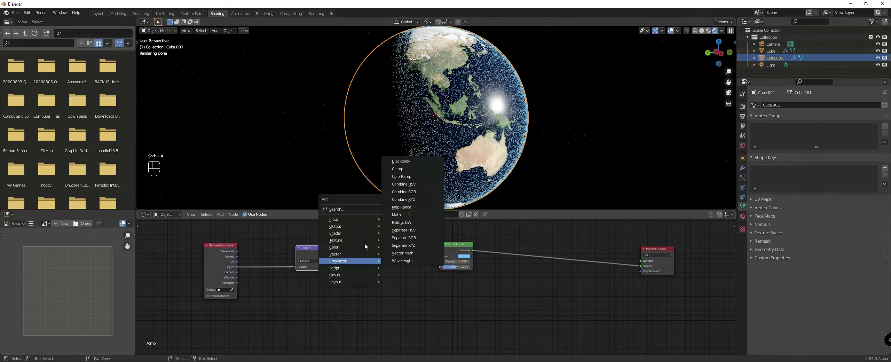
left_click(400, 219)
left_click(299, 253)
left_click_drag(312, 253, 358, 259)
left_click(373, 248)
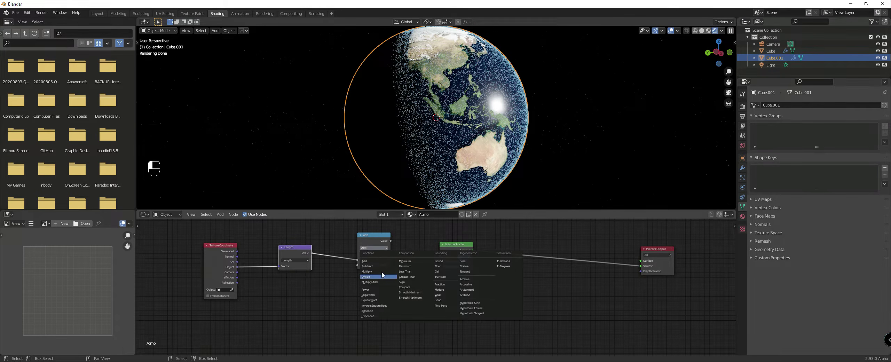
left_click(375, 271)
left_click_drag(374, 234, 352, 238)
Step: Add a ColorRamp node after the Multiply node and flip its gradient to run from white to black
key("shift+a")
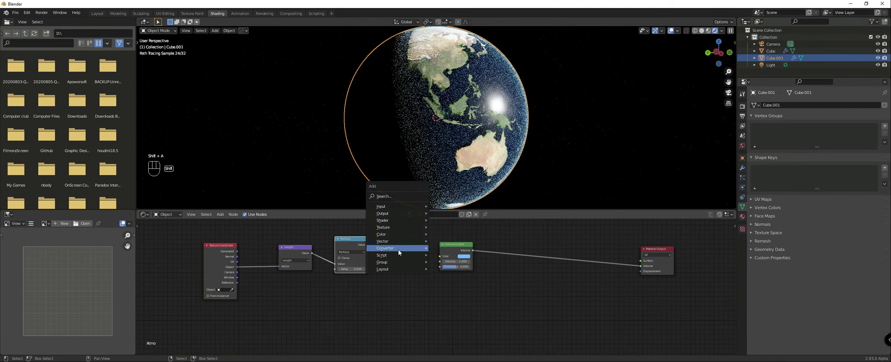
mouse_move(390, 248)
left_click(442, 165)
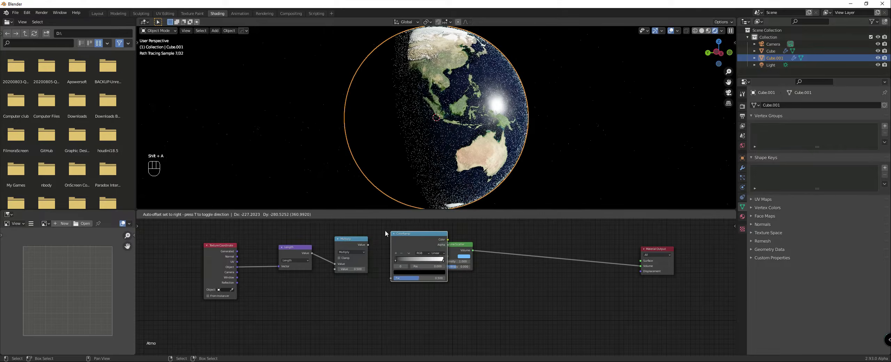
left_click(388, 234)
scroll(399, 245, "up", 3)
left_click(401, 245)
left_click(401, 246)
left_click(401, 245)
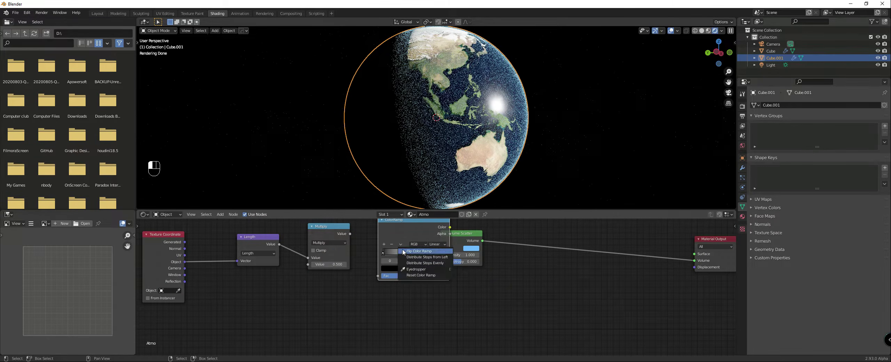
left_click(405, 251)
Step: Spread the Atmo nodes apart and connect the Multiply output to the ColorRamp's Fac input
left_click_drag(468, 234, 492, 234)
left_click_drag(404, 228, 365, 271)
scroll(369, 269, "down", 5)
middle_click_drag(369, 270, 431, 277)
left_click_drag(239, 256, 449, 292)
key("g")
left_click(393, 284)
scroll(421, 280, "up", 1)
left_click(422, 279)
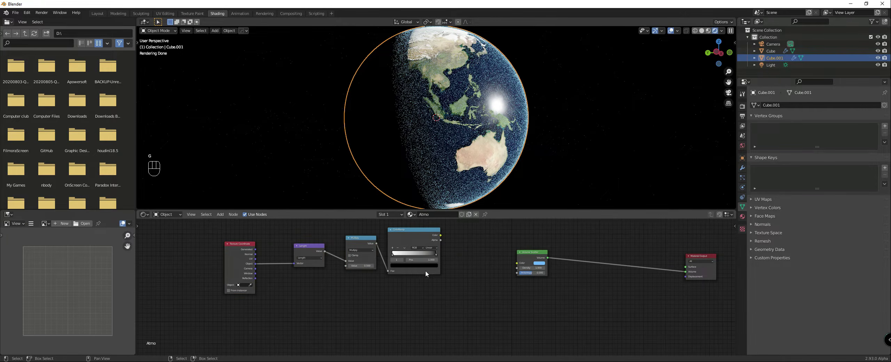
Step: Preview the ColorRamp through the emission viewer and bring its stops close together, with the white stop at 0.595
middle_click_drag(425, 270, 394, 292)
left_click(382, 252, "ctrl+shift")
scroll(435, 282, "up", 3)
scroll(440, 284, "up", 1)
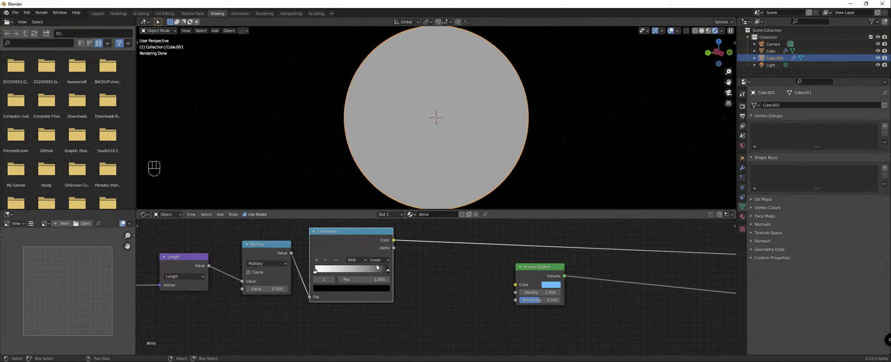
left_click_drag(389, 272, 352, 273)
left_click_drag(354, 271, 363, 270)
Step: Duplicate the ColorRamp, place the copy after the original in the chain, and make its gradient run from black to white
key("shift+d")
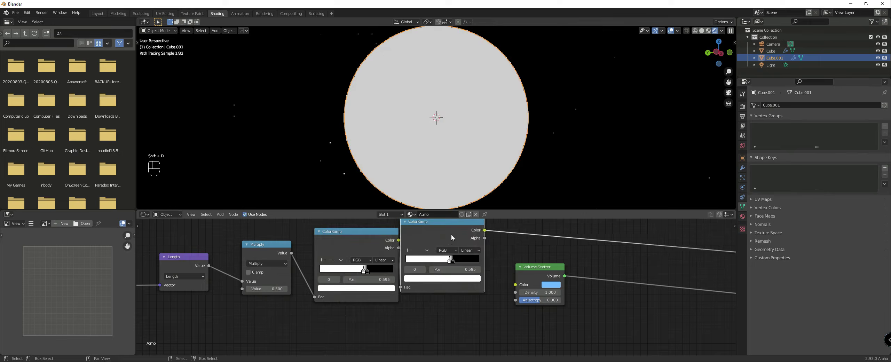
left_click(479, 233)
left_click(452, 250)
left_click(460, 258)
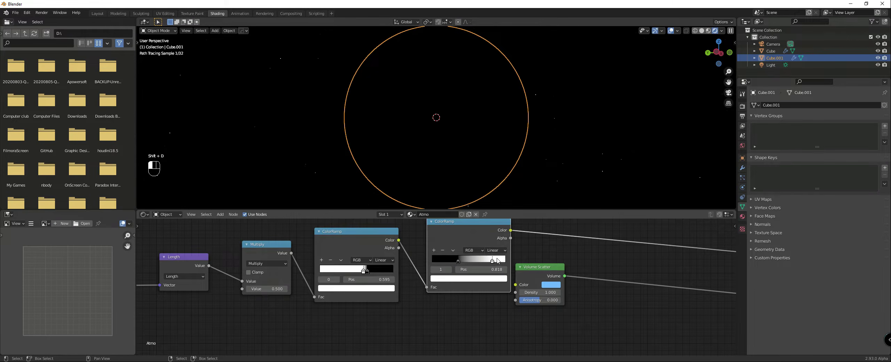
Step: Move the viewer link to the Volume input, shift the second ColorRamp's black stop near the start, and inspect the deselected atmosphere
scroll(545, 279, "down", 2)
left_click_drag(691, 290, 692, 295)
scroll(580, 166, "up", 3)
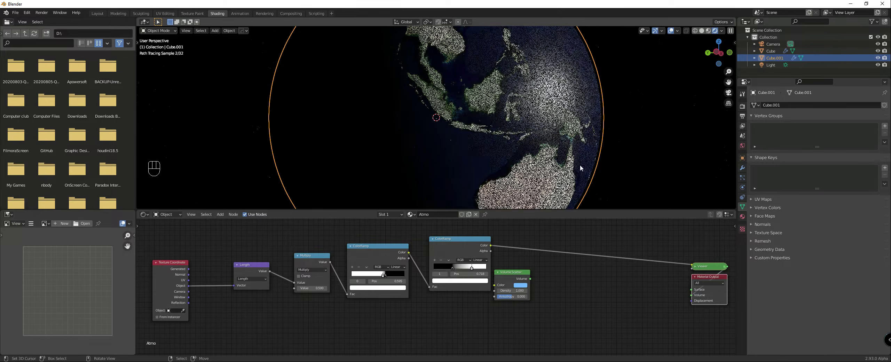
left_click_drag(453, 269, 436, 270)
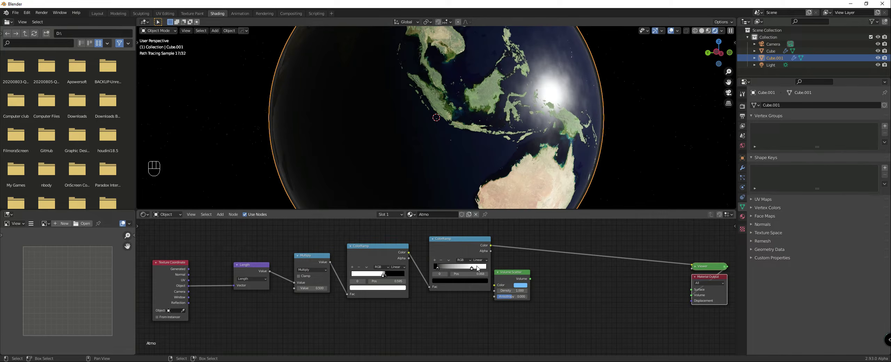
left_click(468, 252, "ctrl+shift")
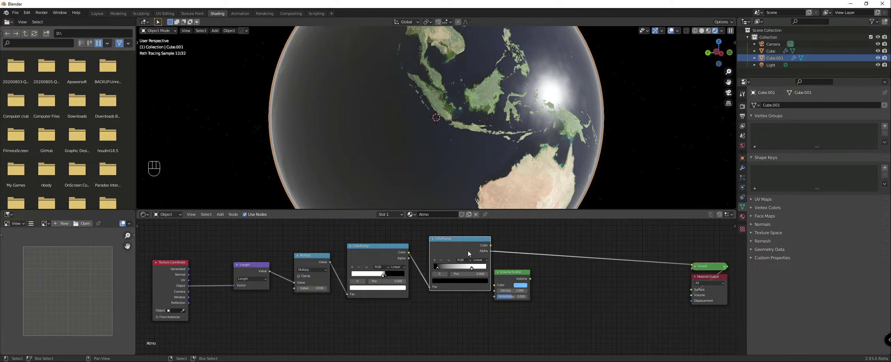
left_click(468, 251, "ctrl+shift")
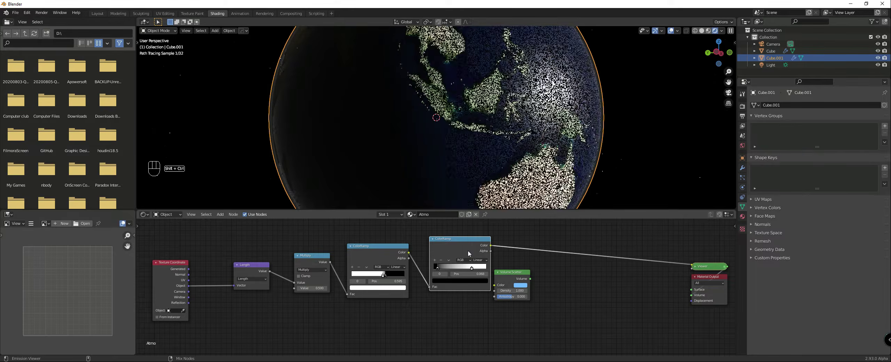
left_click(644, 153)
Step: Tighten the second ColorRamp by moving its white stop to about 0.27 and its black stop to about 0.1, previewing the result
mouse_move(438, 268)
left_mouse_down()
mouse_move(471, 268)
mouse_move(448, 268)
left_mouse_up()
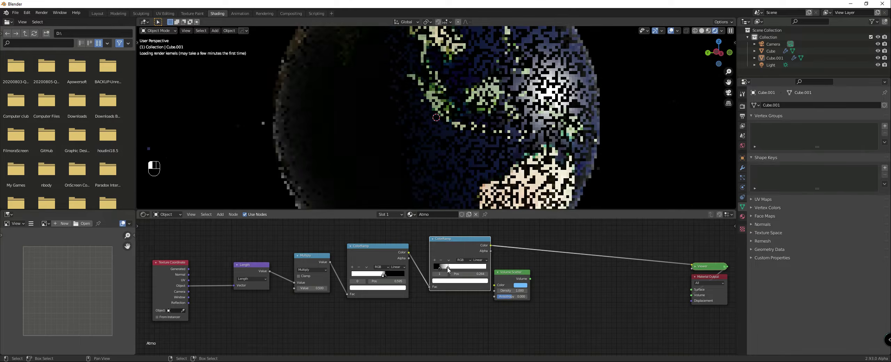
left_click(441, 268)
left_click_drag(441, 268, 442, 268)
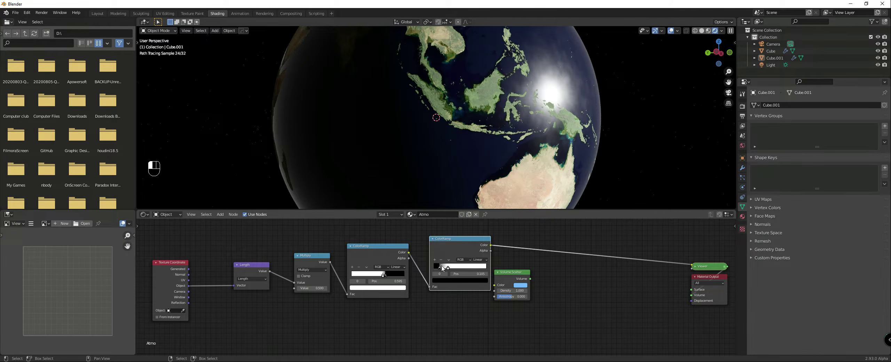
left_click(482, 243, "ctrl+shift")
left_click(482, 243, "ctrl+shift")
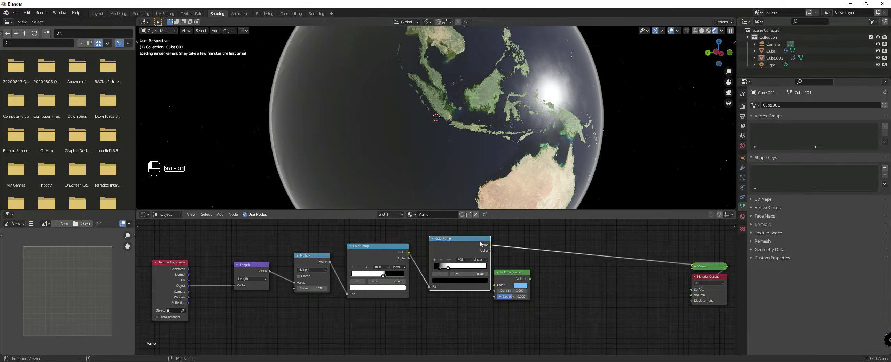
Step: Return the viewer link to Surface, add a Math node set to Multiply after the second ColorRamp, and raise its multiplier
left_click_drag(691, 295, 692, 290)
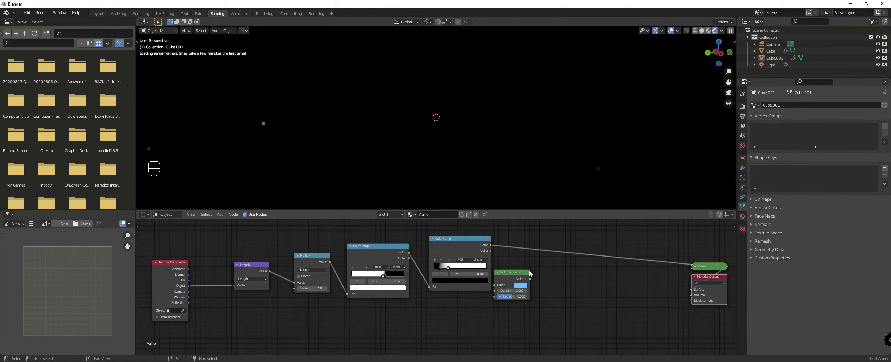
left_click_drag(441, 268, 442, 268)
scroll(441, 289, "down", 2)
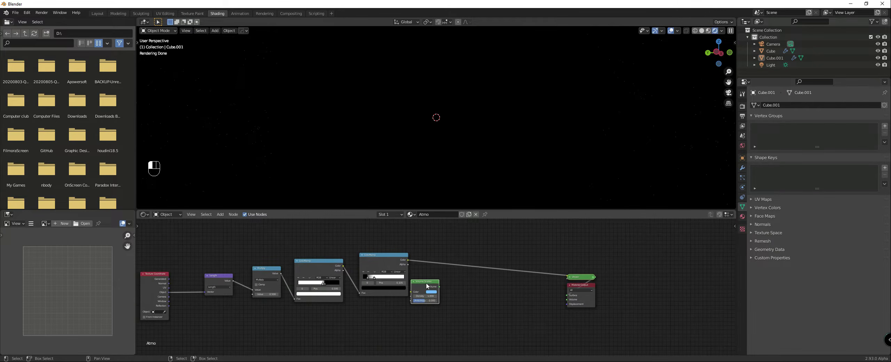
key("shift+a")
left_click(472, 243)
left_click(469, 260)
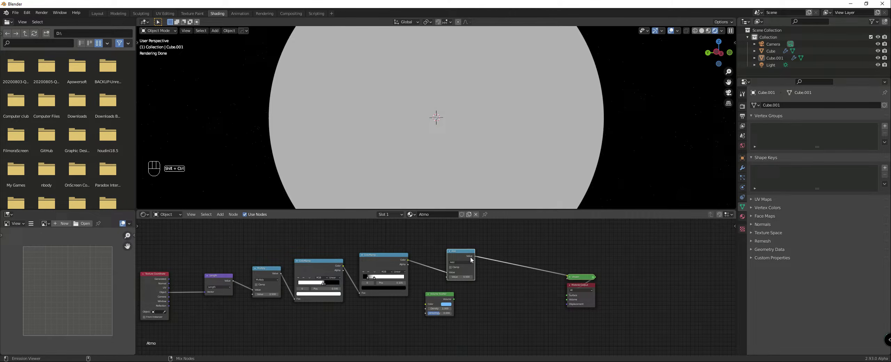
left_click(461, 262)
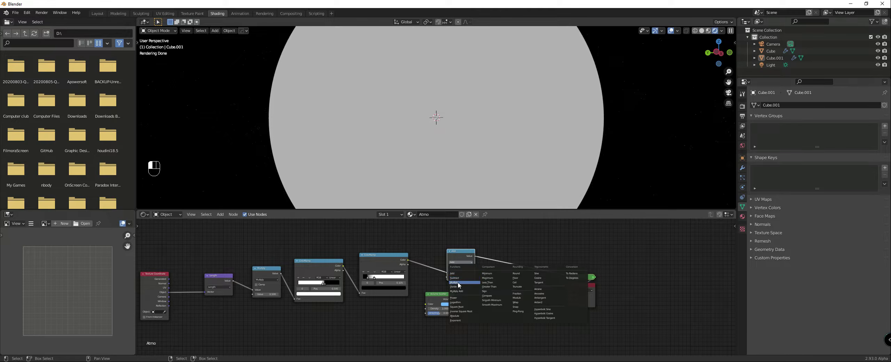
left_click(454, 276)
left_click_drag(454, 276, 474, 278)
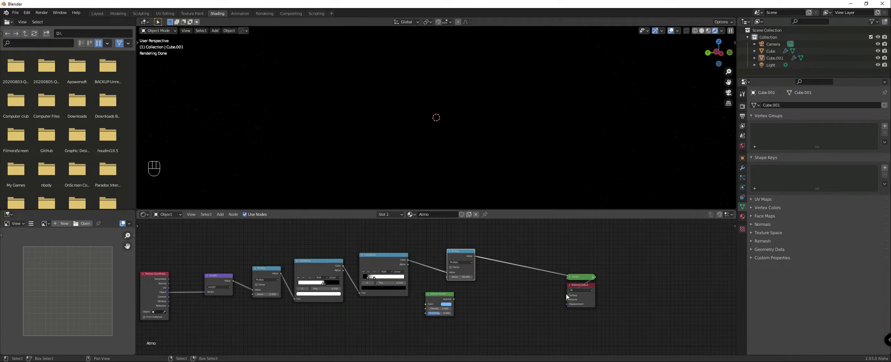
Step: Move the viewer link to the Volume input and set the second ColorRamp's interpolation to Constant to examine the atmosphere's extent
left_click_drag(567, 295, 567, 300)
scroll(465, 280, "up", 2)
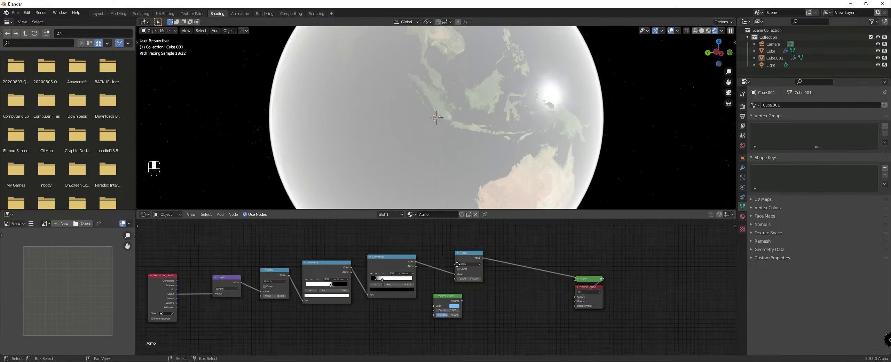
left_click(458, 282)
left_click(459, 318)
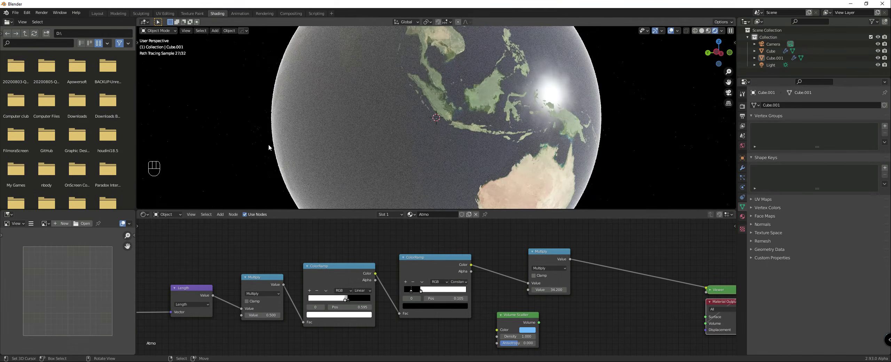
scroll(307, 148, "up", 1)
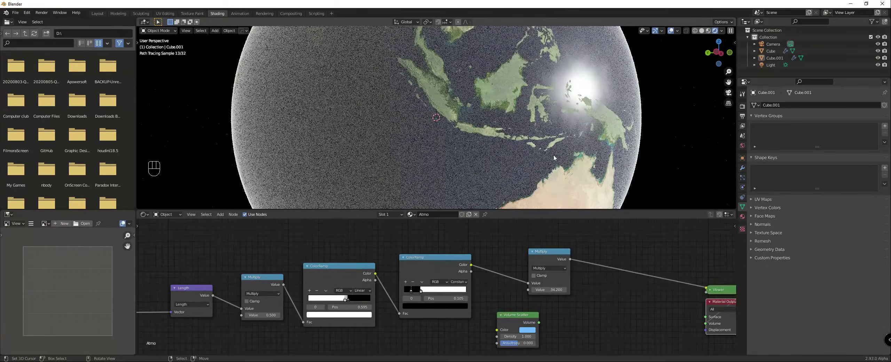
scroll(526, 252, "up", 2)
scroll(587, 167, "up", 6)
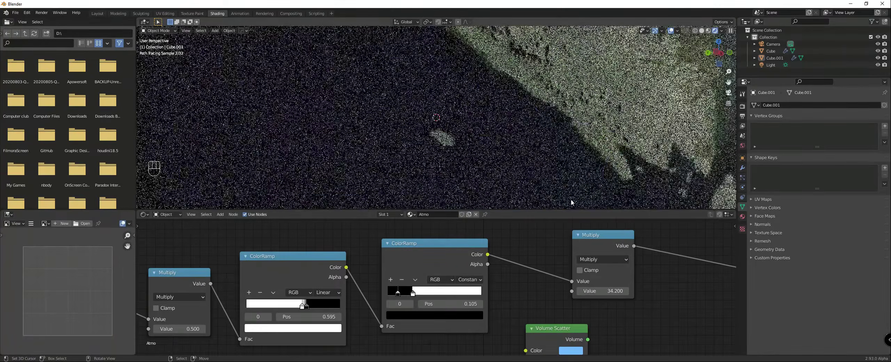
scroll(588, 167, "down", 6)
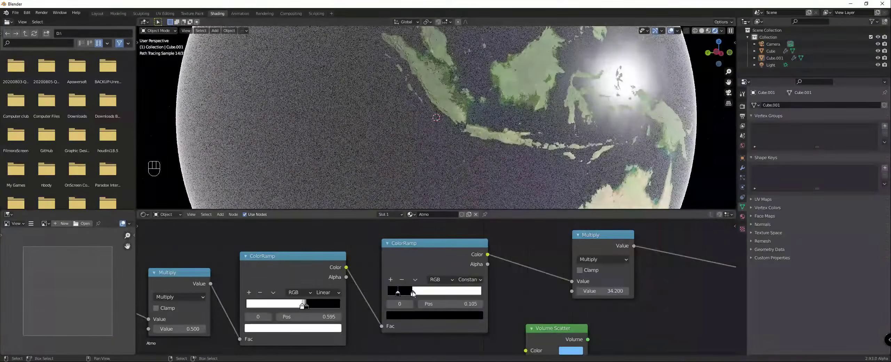
Step: Set the second ColorRamp's white stop to position 0.277 and change the ramp's interpolation to Ease
left_click(414, 293)
left_click_drag(413, 294, 415, 294)
scroll(249, 237, "down", 3)
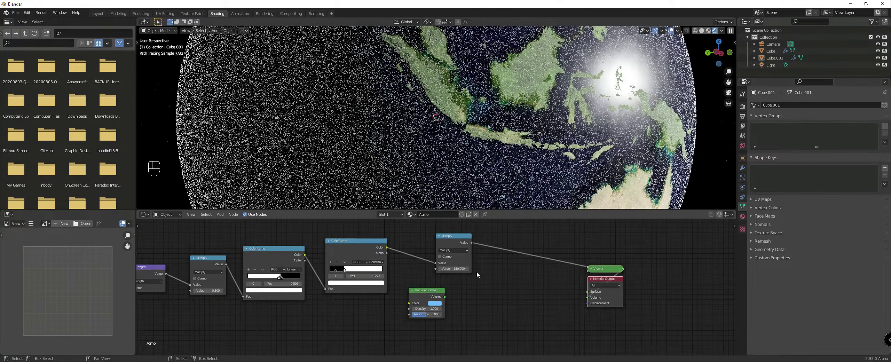
scroll(460, 262, "down", 1)
left_click(385, 266)
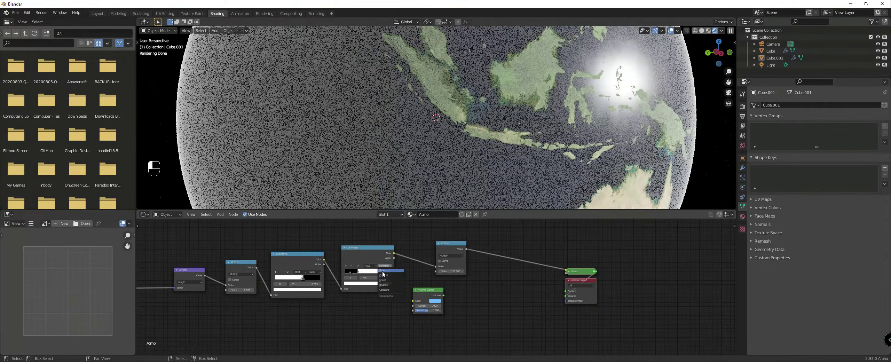
left_click(383, 270)
left_click_drag(362, 248, 355, 248)
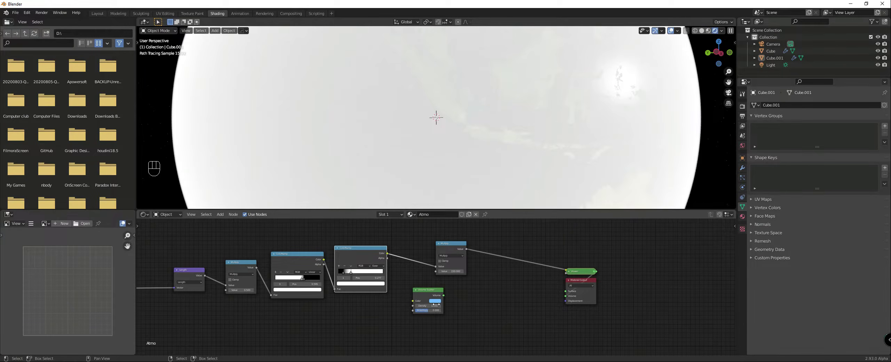
Step: Insert a Math node between the second ColorRamp and the last Multiply node, set it to Power, and enter its exponent
left_click_drag(431, 302, 453, 306)
key("shift+a")
mouse_move(409, 283)
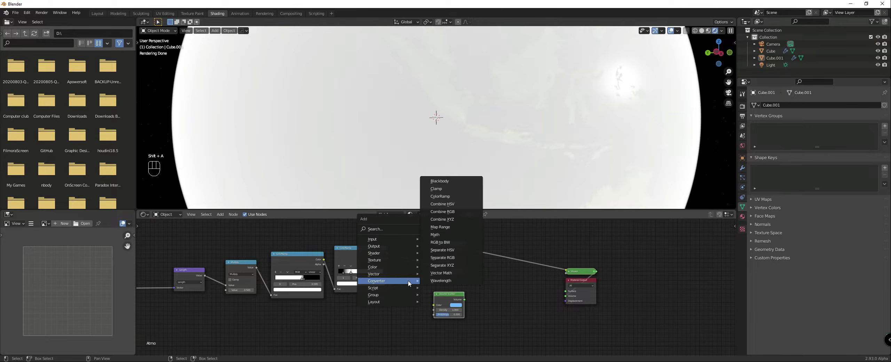
left_click(435, 234)
left_click(419, 248)
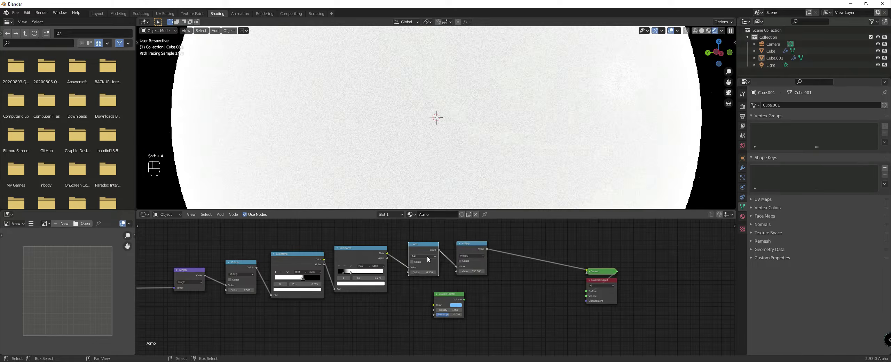
left_click(423, 256)
left_click(416, 295)
double_click(423, 272)
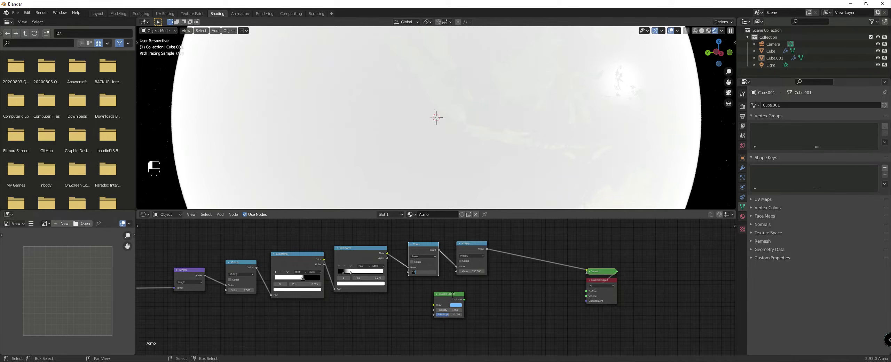
key("Return")
Step: Connect the last Multiply node to the Volume Scatter's Density and the scatter to the output's Volume input, and inspect the lit atmosphere
left_click_drag(447, 307, 535, 281)
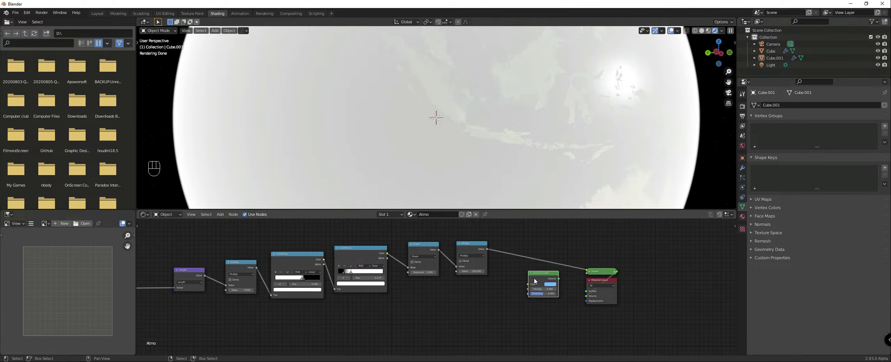
scroll(649, 136, "down", 1)
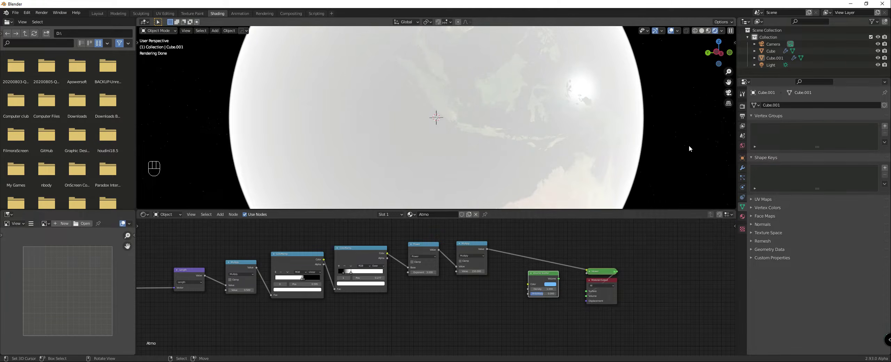
left_click_drag(491, 250, 500, 266)
left_click_drag(529, 289, 586, 296)
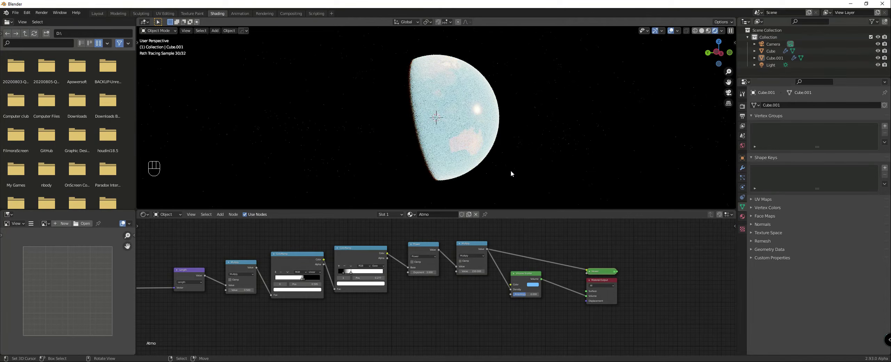
middle_click_drag(463, 143, 471, 137)
scroll(471, 139, "up", 2)
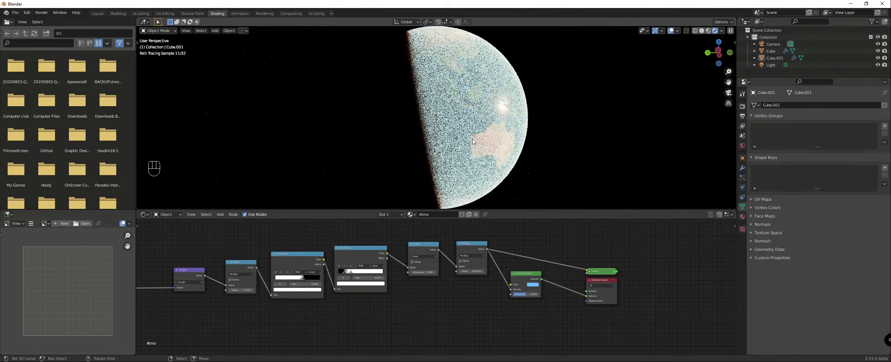
scroll(432, 130, "up", 2)
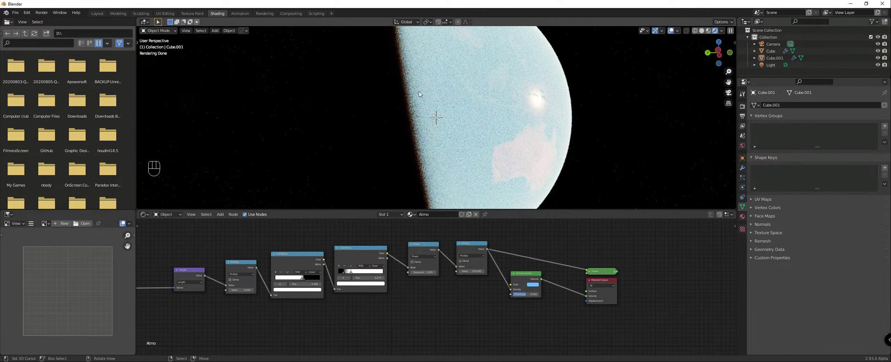
middle_click_drag(507, 111, 573, 126)
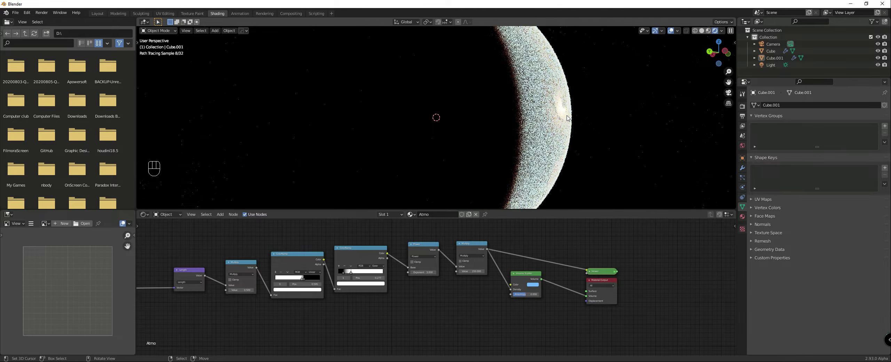
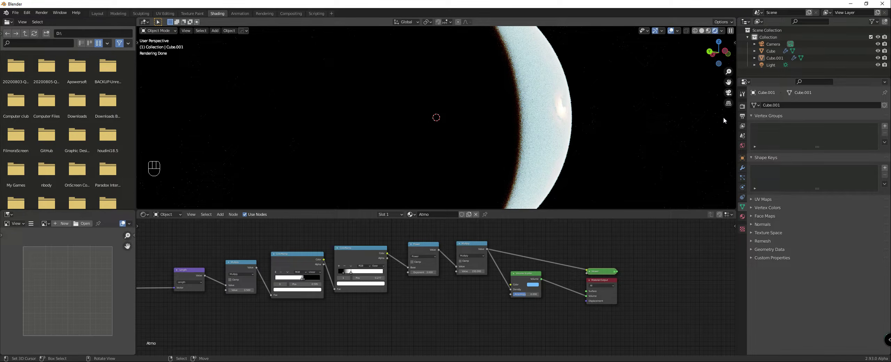
Step: Set the Cycles volume step rate for final renders to 0.02
left_click(743, 106)
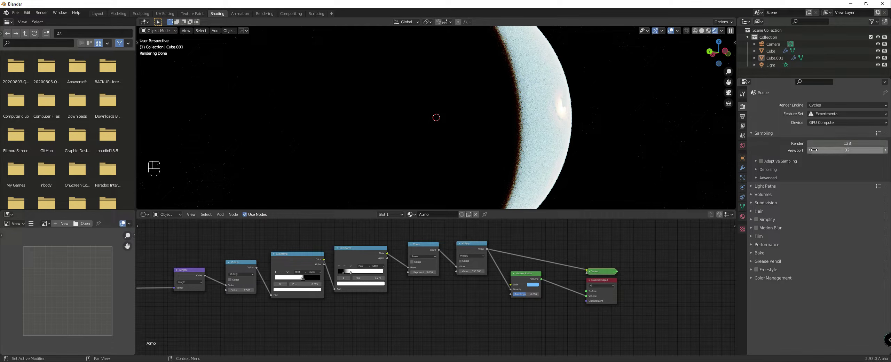
left_click(753, 193)
left_click(836, 204)
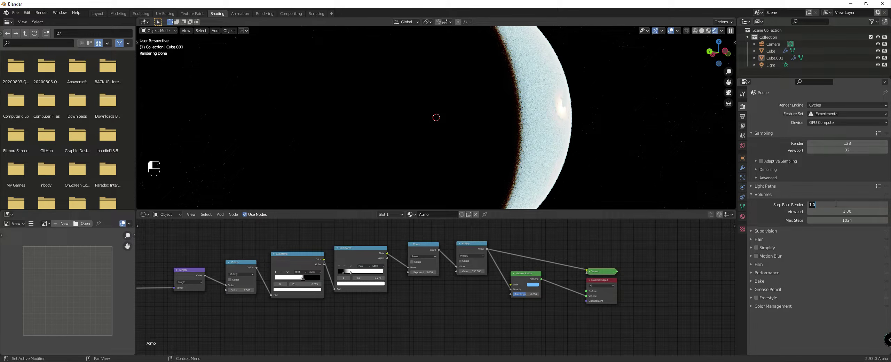
key("Return")
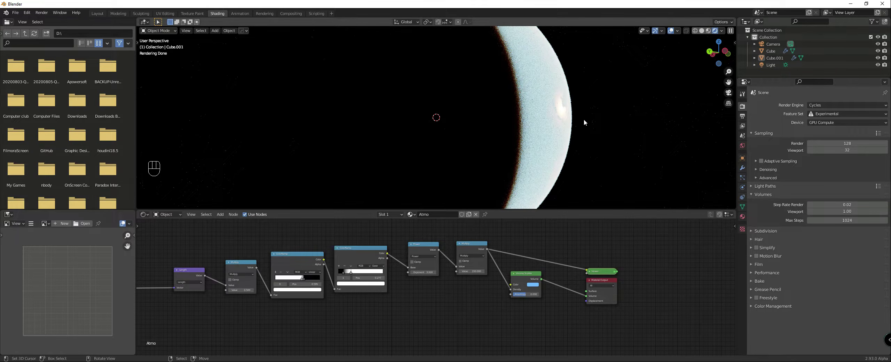
Step: Set the value of the last Multiply node in the atmosphere material to 25
scroll(585, 123, "down", 3)
middle_click_drag(598, 140, 590, 143)
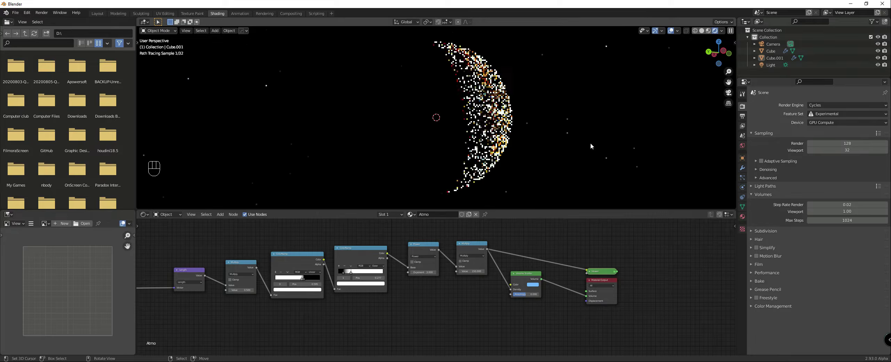
left_click_drag(479, 269, 477, 271)
left_click(478, 270)
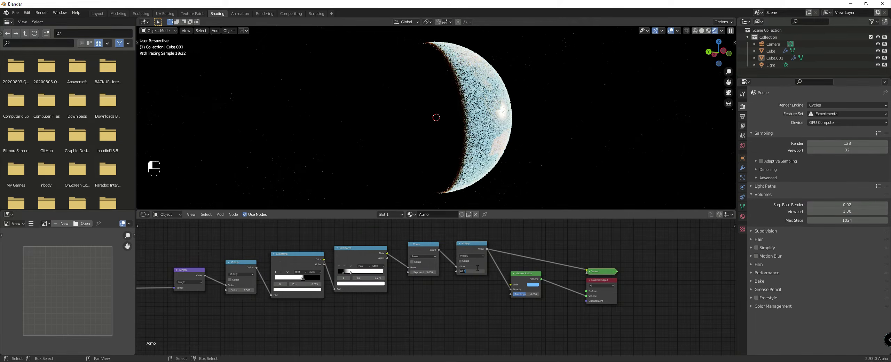
key("Return")
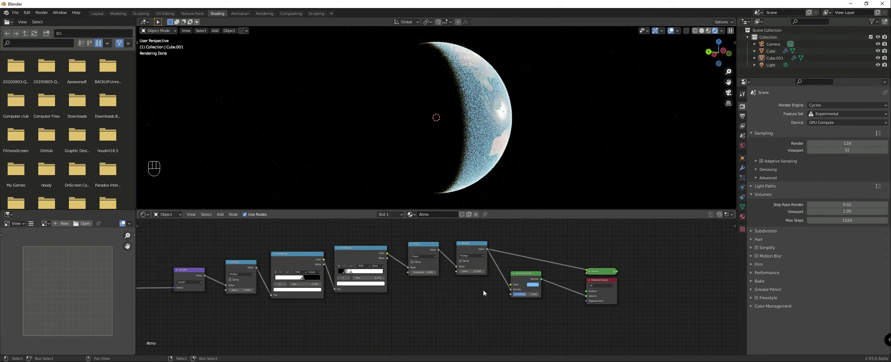
Step: Look through the scene camera and set the render tile size to 256 px in both X and Y
key("KP_0")
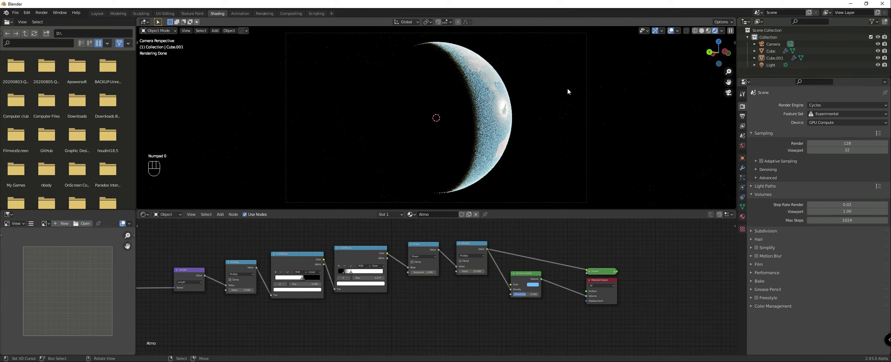
left_click(765, 273)
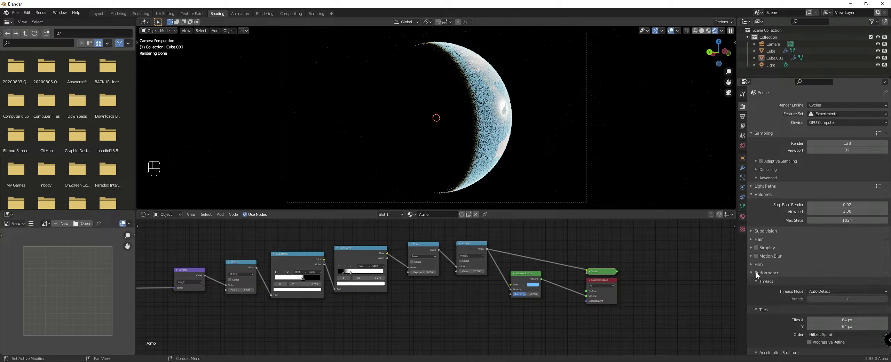
left_click(838, 320)
key("Return")
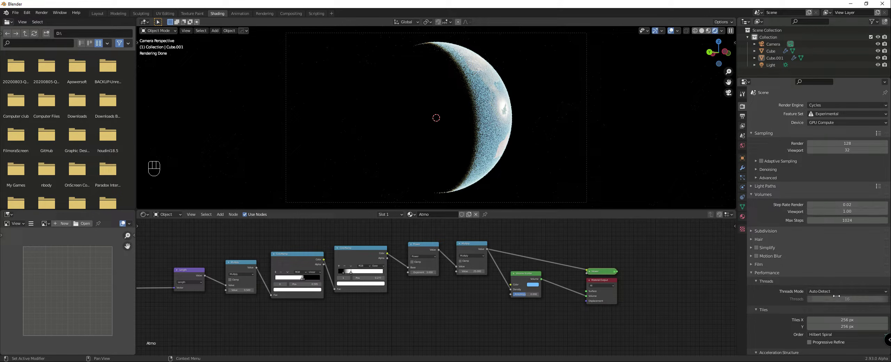
Step: Set the Cycles render sample count to 32
left_click(835, 143)
type("32")
key("Return")
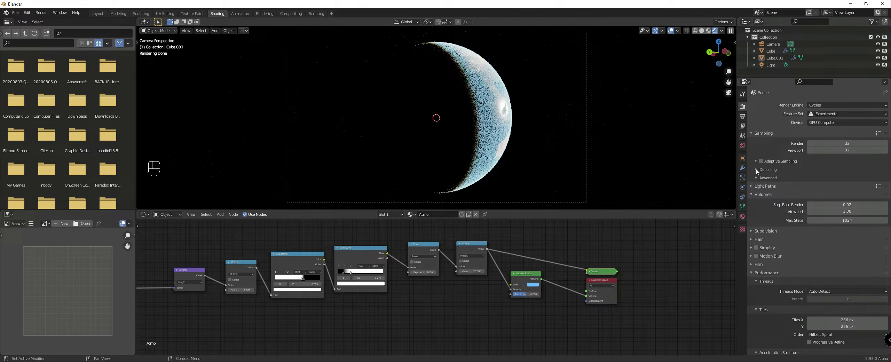
Step: Enable render denoising with OpenImageDenoise and turn on viewport denoising
left_click(755, 170)
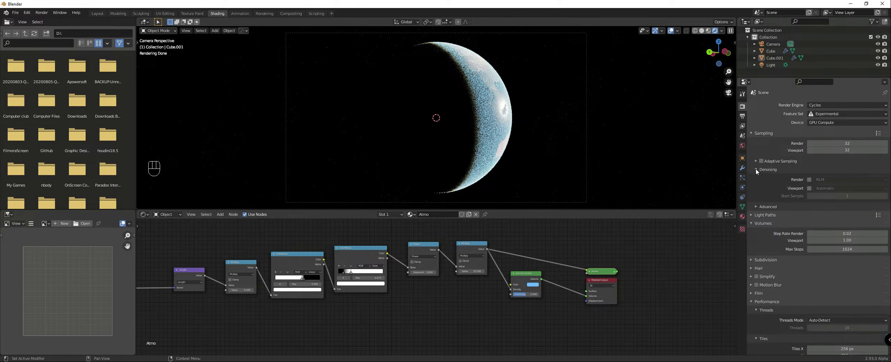
left_click(809, 179)
left_click(820, 180)
left_click(824, 202)
left_click(809, 189)
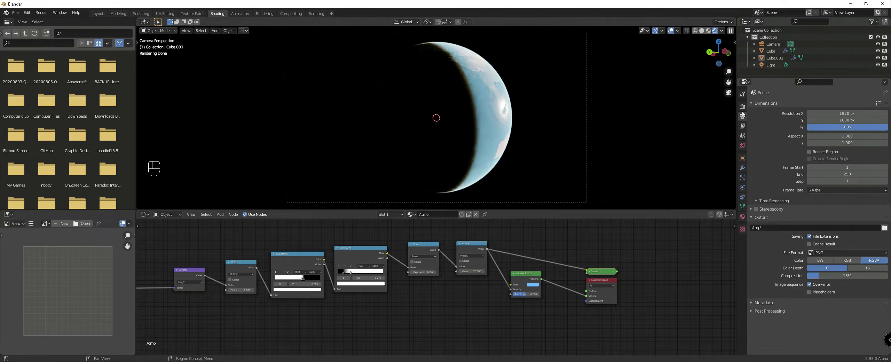
Step: Try OpenImageDenoise and OptiX as viewport denoisers and return the viewport denoiser to Automatic
left_click(836, 188)
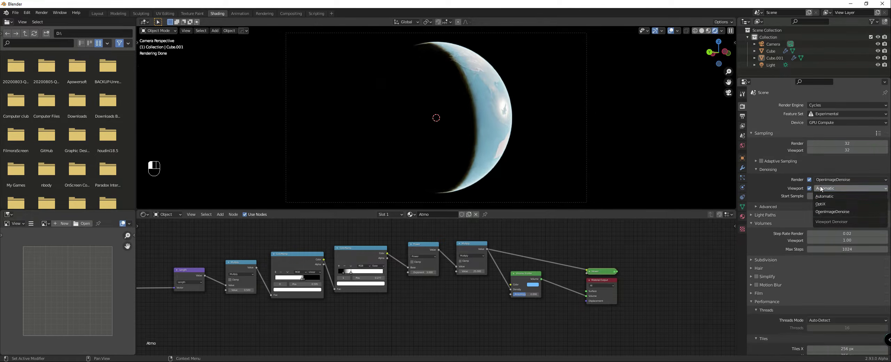
left_click(831, 211)
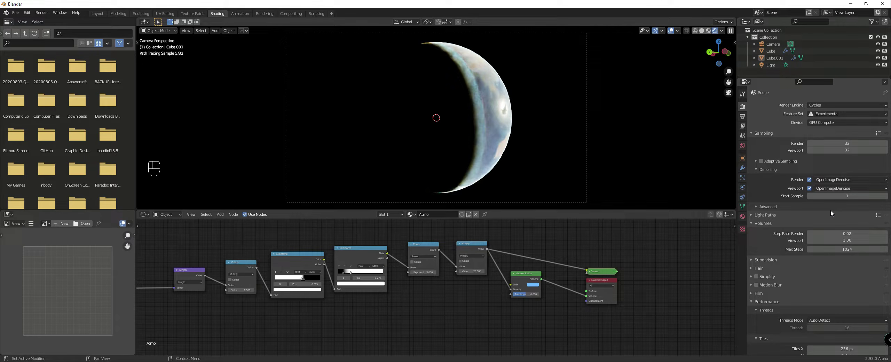
left_click(832, 188)
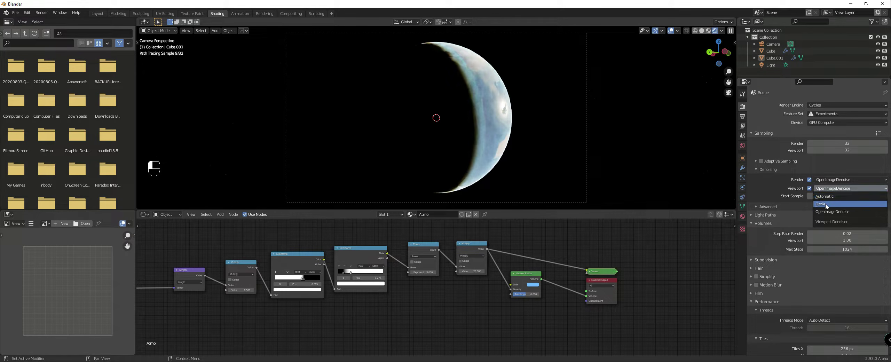
left_click(826, 204)
left_click(824, 189)
left_click(823, 196)
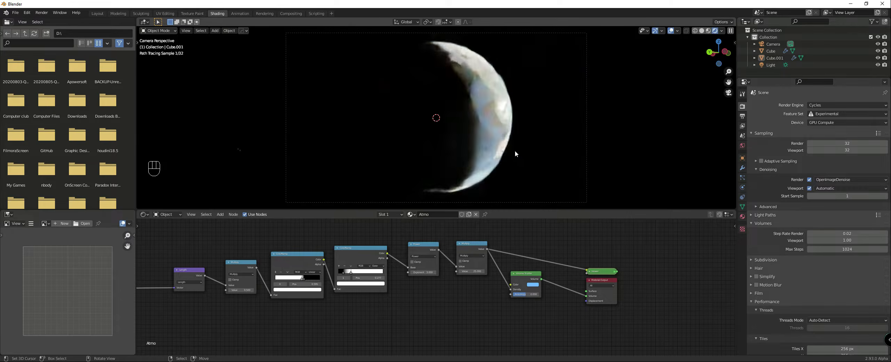
Step: Switch the viewport to Solid shading, render the camera view, and inspect the planet and its atmosphere
key("z")
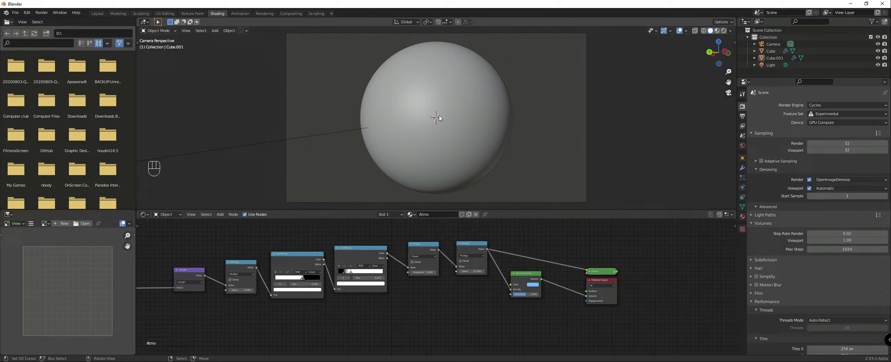
key("F12")
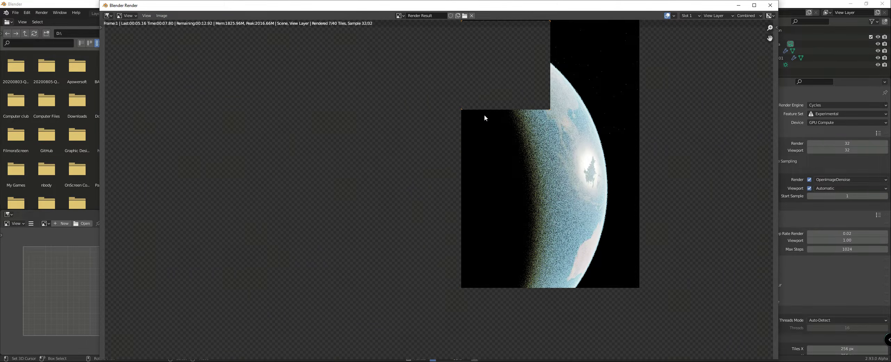
scroll(485, 118, "down", 1)
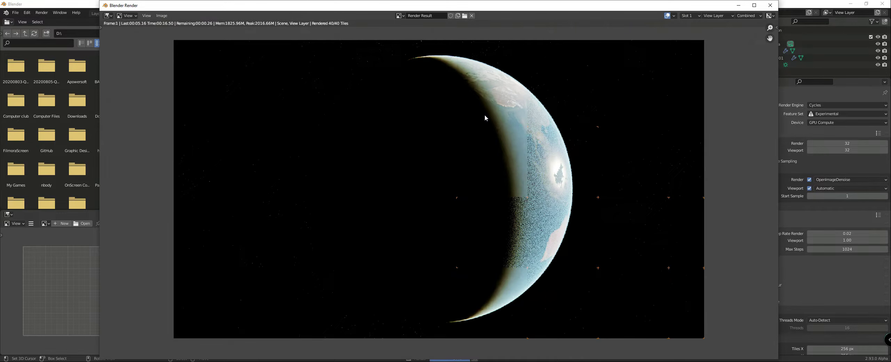
scroll(634, 165, "down", 1)
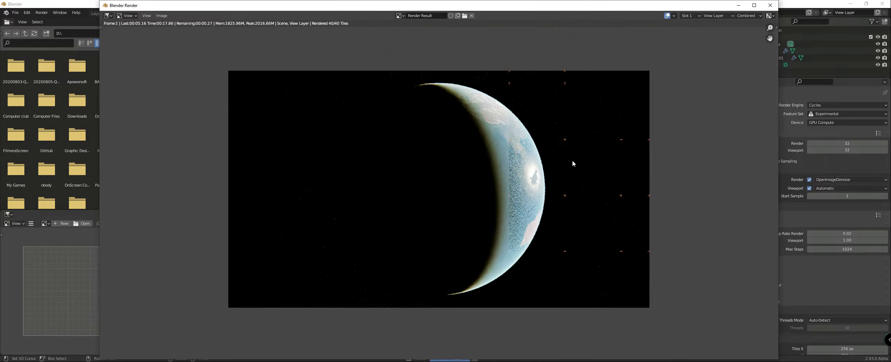
scroll(536, 183, "up", 1)
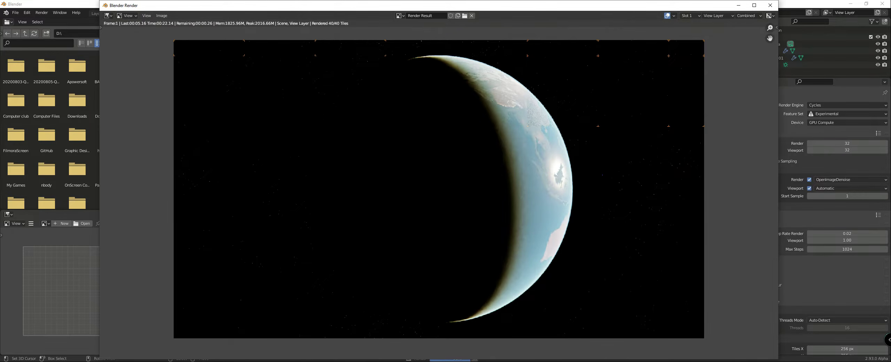
Step: Compare the render with the Earth sunset reference photo in the web browser and return to Blender's node setup
key("alt+Tab")
scroll(219, 89, "up", 1)
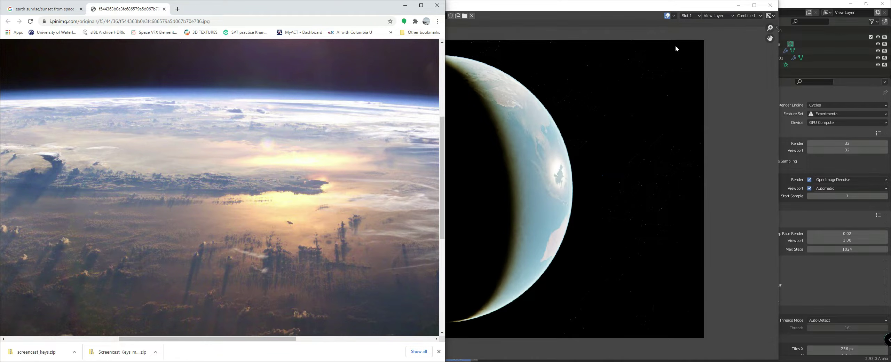
left_click(739, 37)
left_click(738, 6)
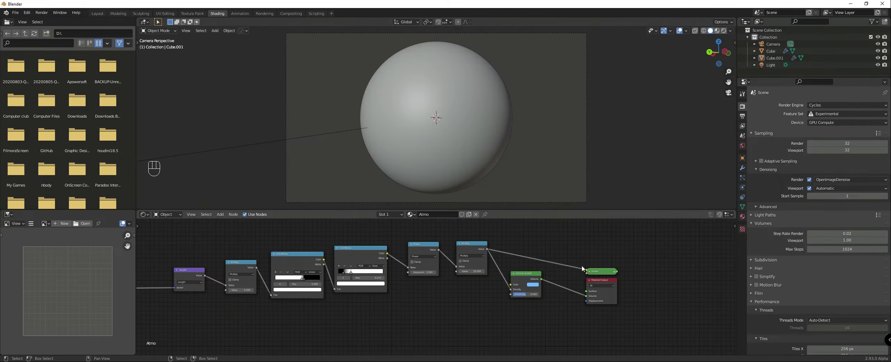
Step: Shift the Volume Scatter color to a deeper blue and set the last Multiply node's value to 50
scroll(432, 288, "up", 4)
middle_click_drag(432, 288, 421, 293)
middle_click_drag(477, 257, 475, 240)
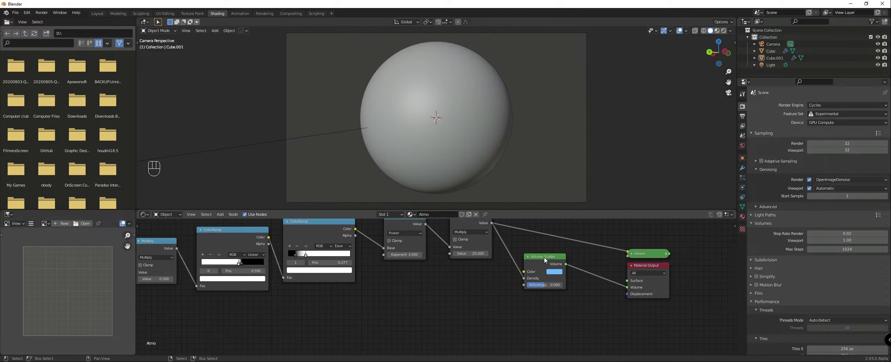
left_click(555, 272)
left_click_drag(580, 194, 581, 197)
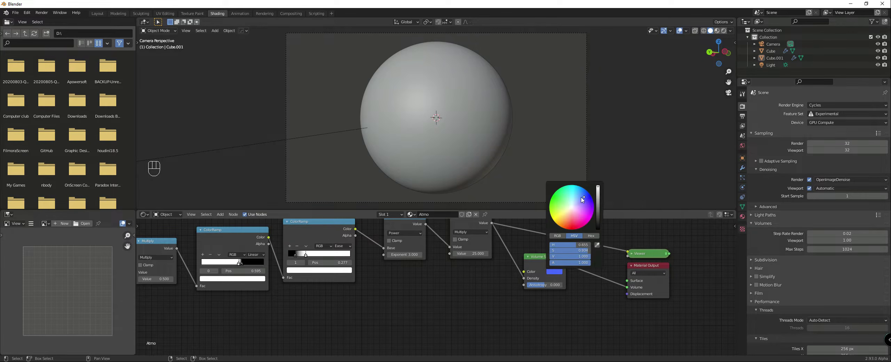
double_click(471, 253)
type("50")
key("Return")
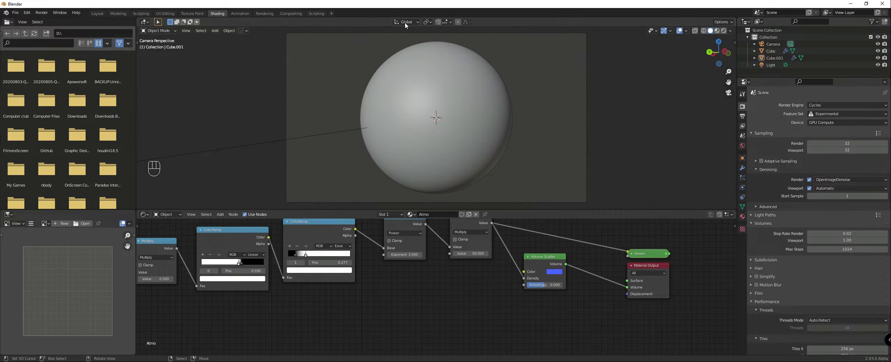
Step: Examine the planet's edge in the existing render result in the Rendering workspace and return to the Shading workspace
left_click(265, 14)
scroll(374, 117, "up", 3)
middle_click_drag(392, 119, 366, 238)
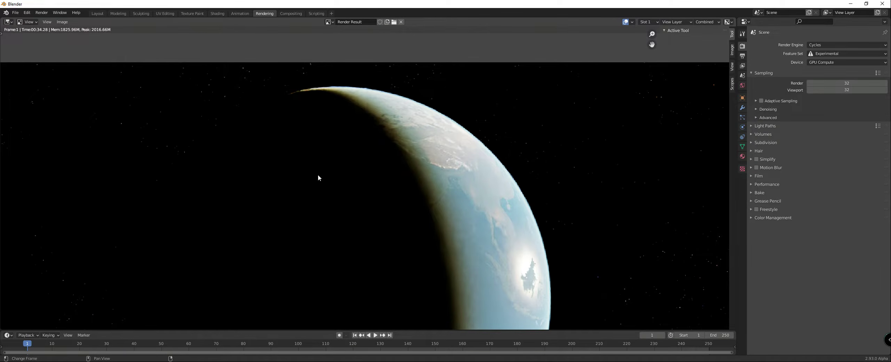
left_click(217, 13)
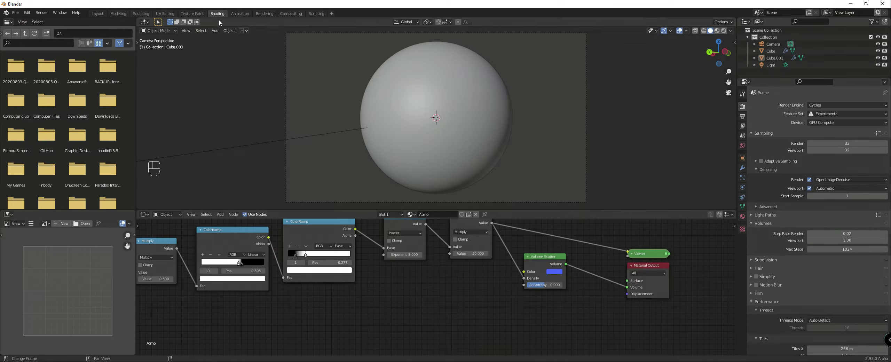
Step: Adjust the Volume Scatter's blue slightly, render the image to check the atmosphere, and close the render window
left_click(553, 272)
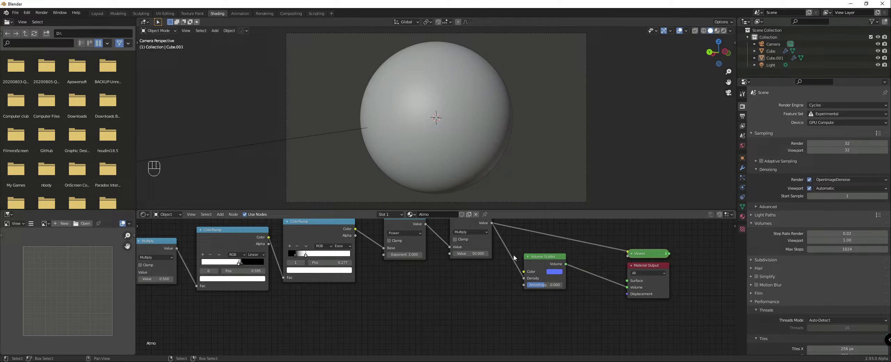
key("F12")
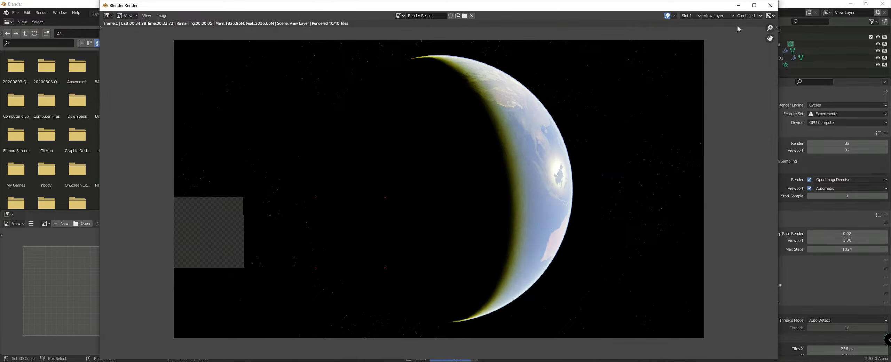
left_click(770, 5)
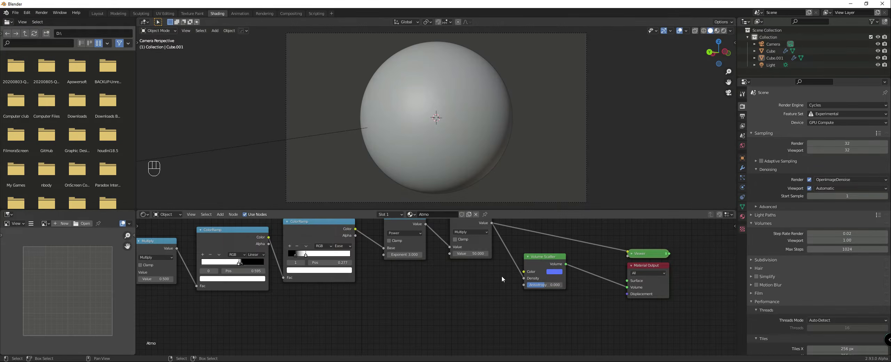
Step: Lower the hue of the Volume Scatter color to a lighter sky blue
left_click(554, 271)
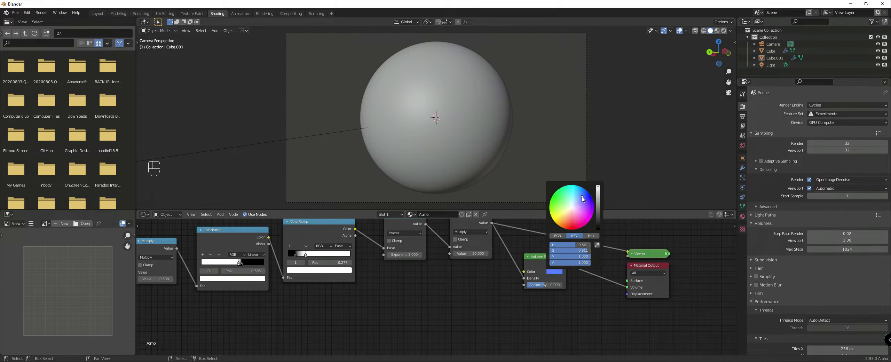
left_click(555, 271)
left_click_drag(575, 246, 573, 246)
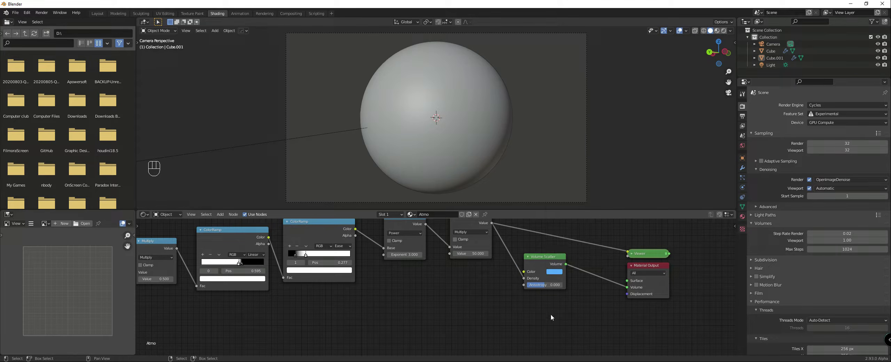
Step: Render the camera view again and inspect the lit atmosphere and the day-night boundary up close
key("F12")
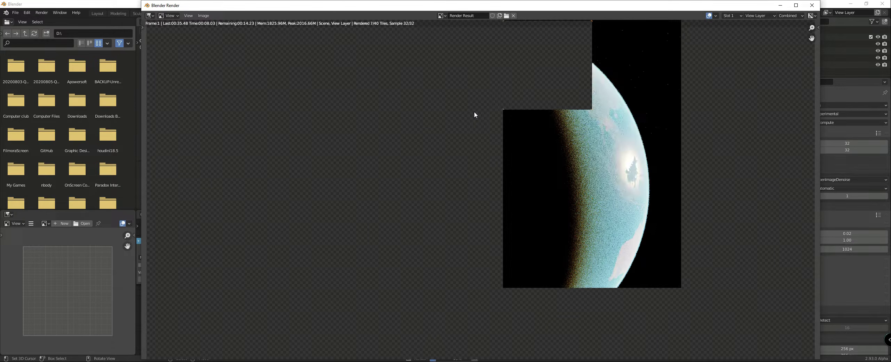
scroll(472, 105, "down", 1)
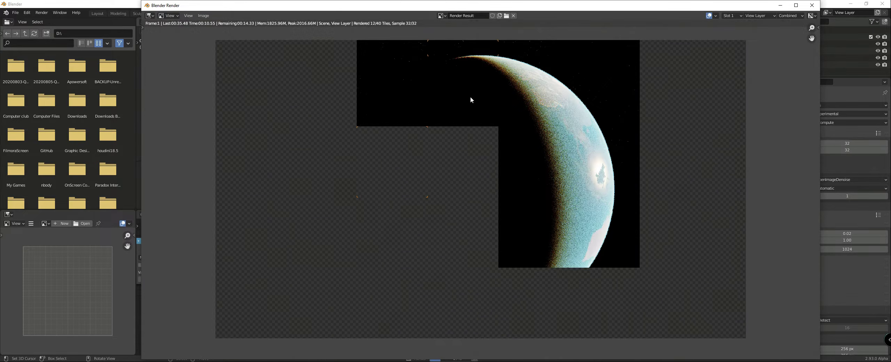
scroll(470, 100, "up", 3)
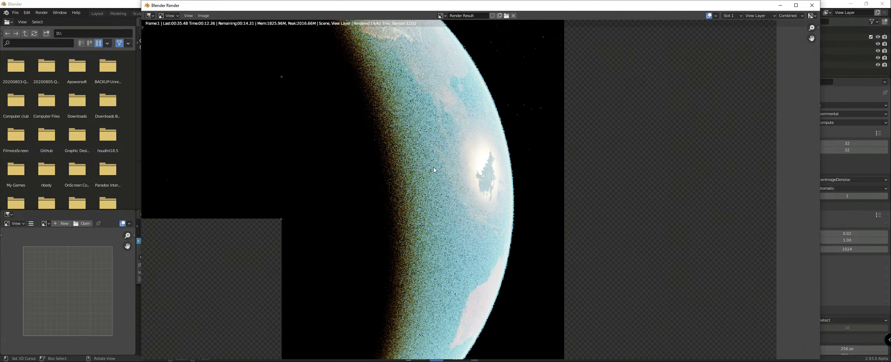
Step: Inspect the whole planet in the finished render and return to the main Blender window
scroll(434, 168, "down", 2)
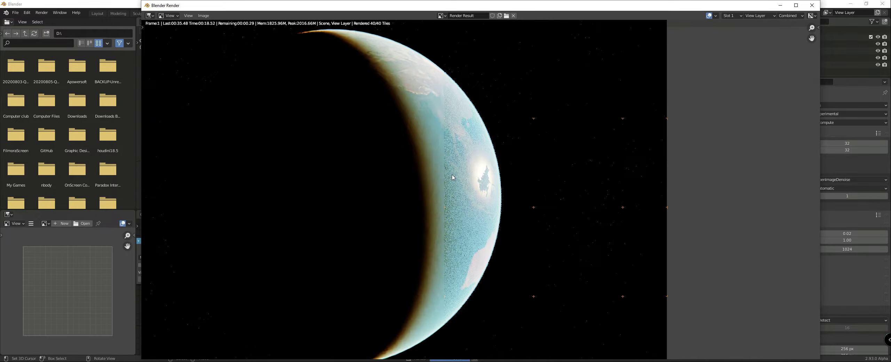
scroll(452, 178, "down", 2)
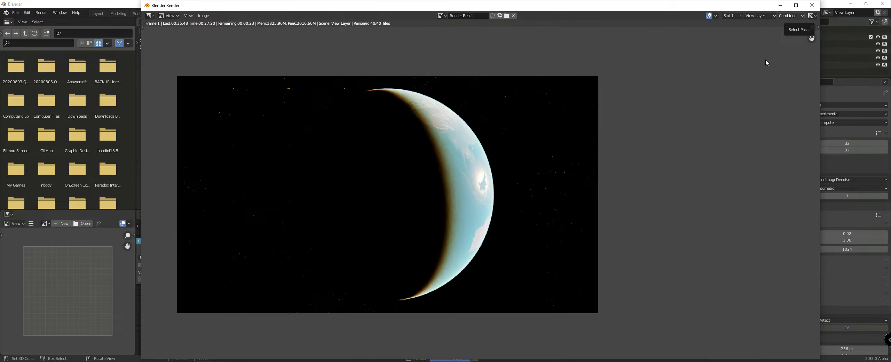
left_click(827, 82)
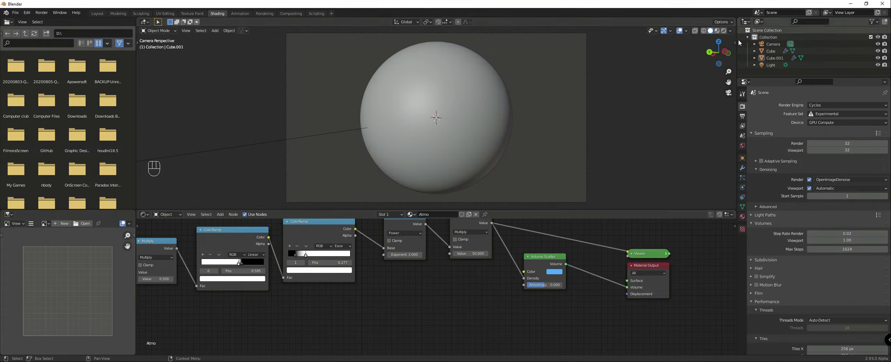
Step: Select the Earth sphere and examine the night-lights and emission nodes in its Ground material
scroll(390, 280, "down", 3)
middle_click_drag(390, 280, 466, 272)
left_click(406, 145)
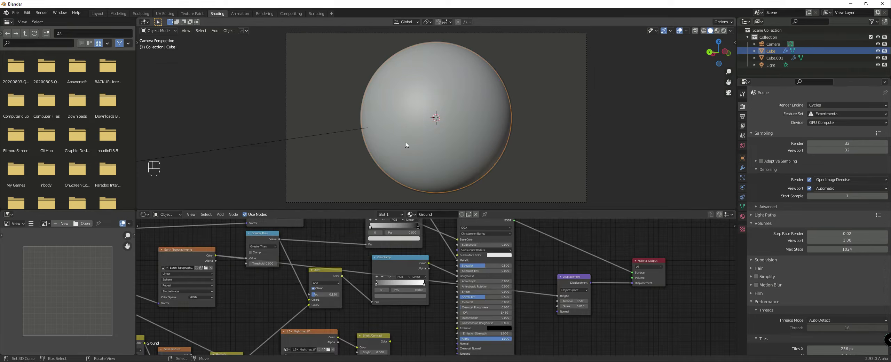
middle_click_drag(357, 286, 410, 293)
left_click_drag(412, 287, 474, 276)
scroll(423, 269, "up", 1)
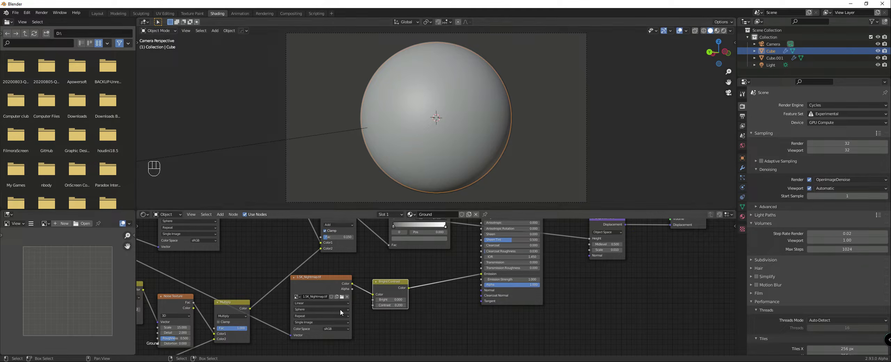
Step: Switch to the browser, examine the sunset-from-space reference photo at different zoom levels, and return to Blender
key("alt+Tab")
left_click(244, 270)
scroll(243, 265, "down", 3)
scroll(240, 263, "up", 6)
left_click(238, 261)
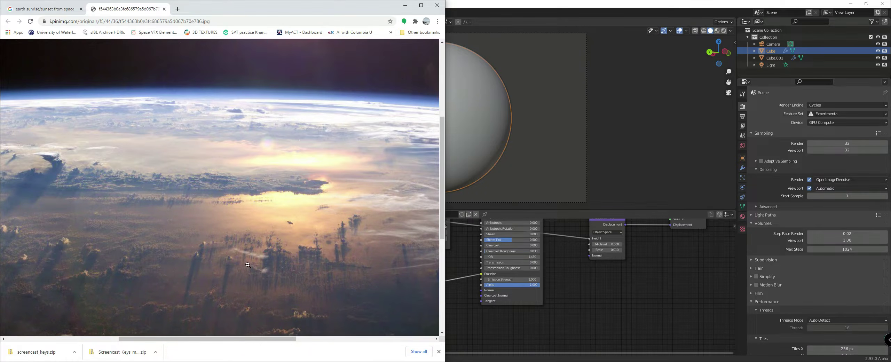
left_click(505, 312)
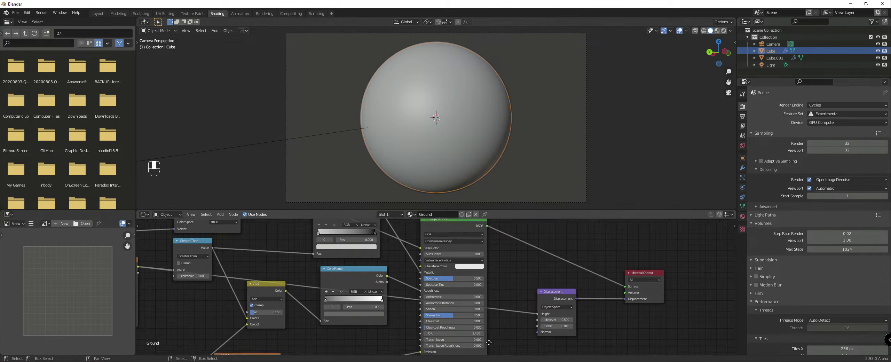
Step: Set the Multiply node feeding the Atmo material's Volume Scatter density to 10 and preview the scene in Rendered shading
left_click(436, 175)
left_click(506, 263)
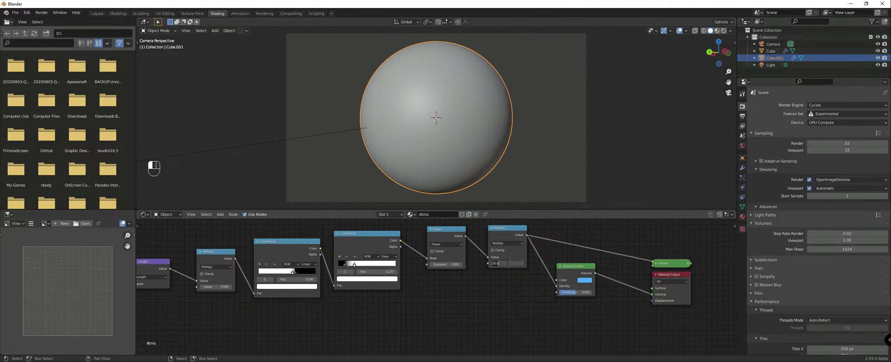
type("10")
key("Return")
key("z")
left_click(441, 126)
Step: Compare the rendered atmosphere with the sunset reference photo in the browser, ending in Blender with the atmosphere sphere deselected
left_click(292, 361)
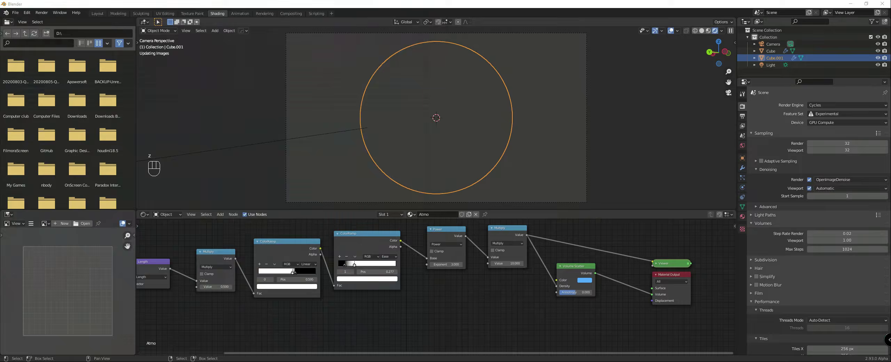
scroll(262, 250, "down", 1)
scroll(262, 249, "down", 2)
scroll(262, 249, "up", 3)
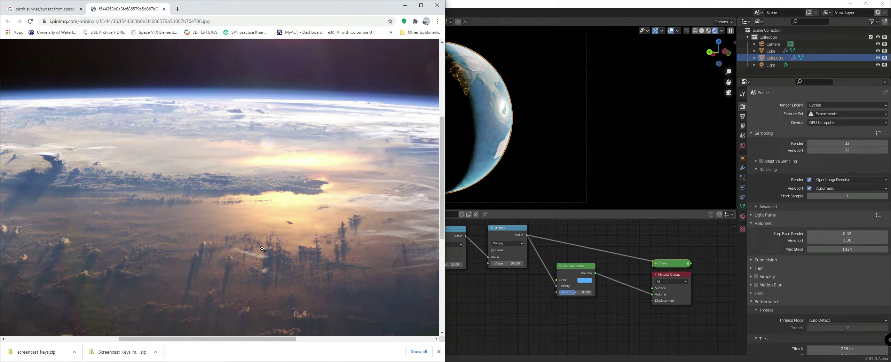
scroll(261, 247, "down", 1)
left_click(503, 310)
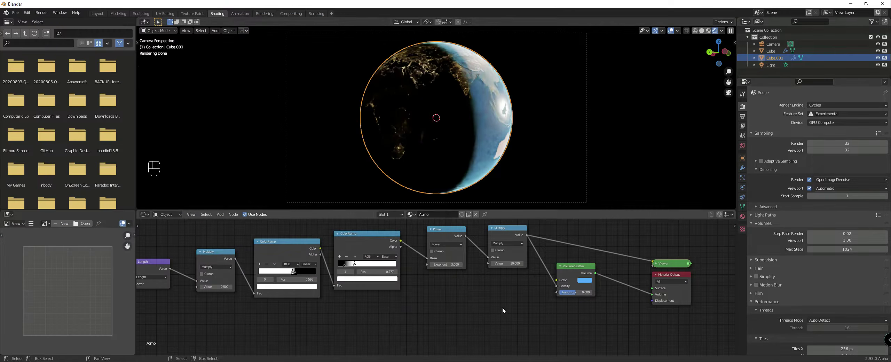
right_click(574, 175)
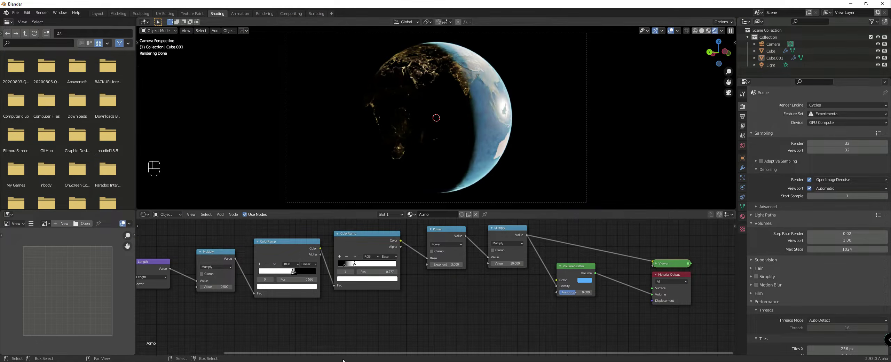
Step: Search the web for "earth nightlights" in a new browser tab
left_click(298, 361)
left_click(45, 9)
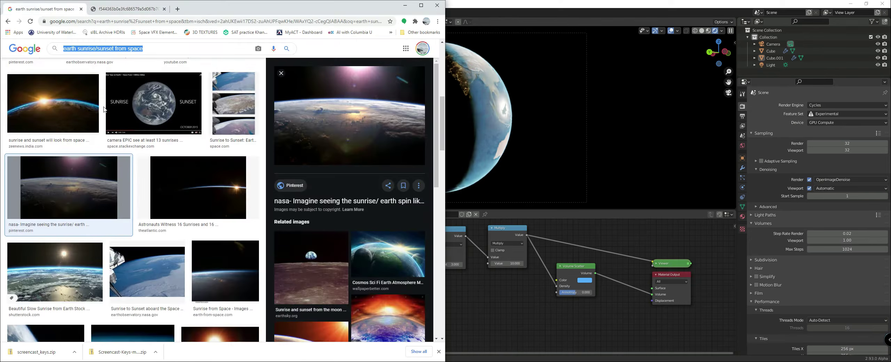
left_click(177, 9)
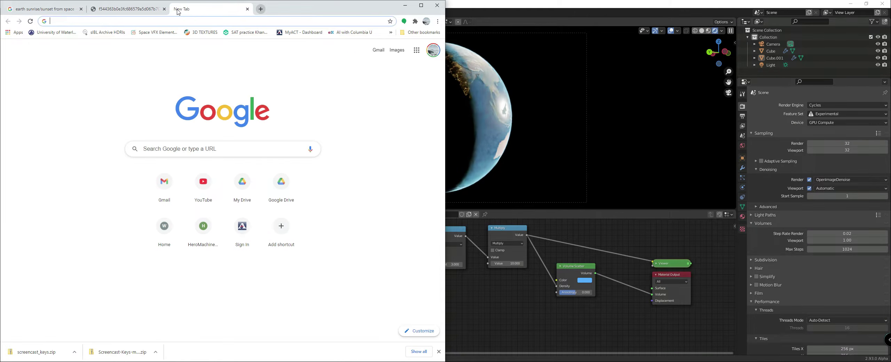
type("wart")
key("BackSpace")
key("BackSpace")
key("BackSpace")
key("BackSpace")
type("earth ")
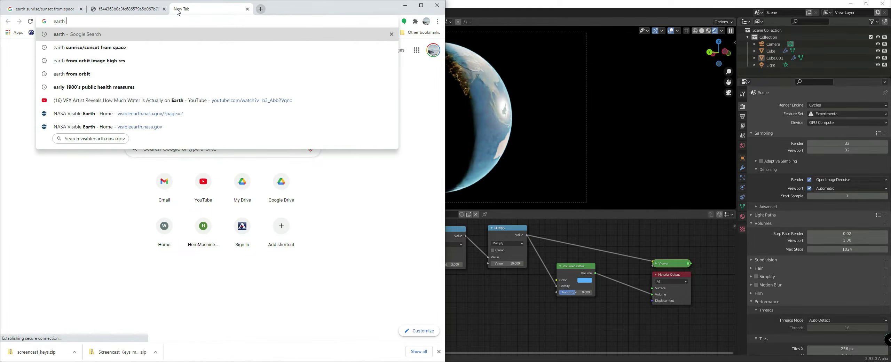
type("nightlights")
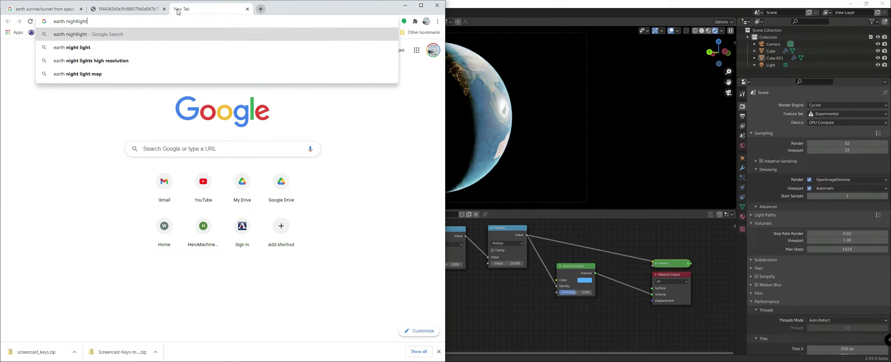
key("Return")
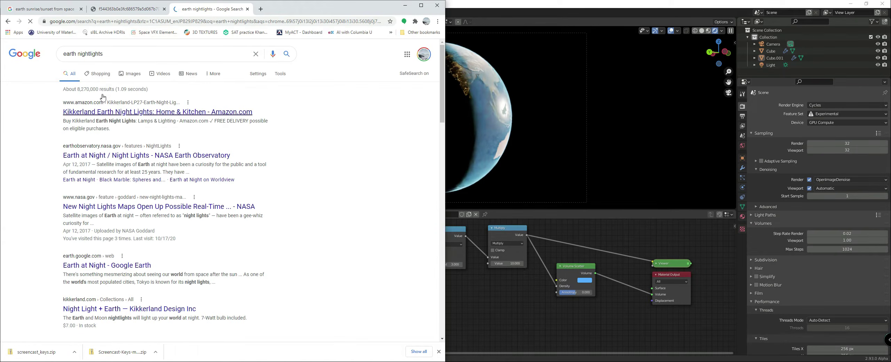
Step: Browse the image results for night-lights references and preview the NASA Earth Observatory "Earth at Night / Night Lights" globe
left_click(132, 73)
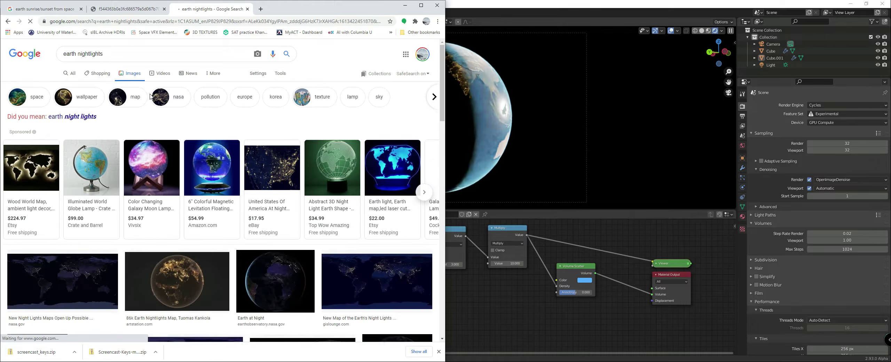
scroll(173, 142, "down", 3)
scroll(173, 141, "down", 3)
left_click(157, 92)
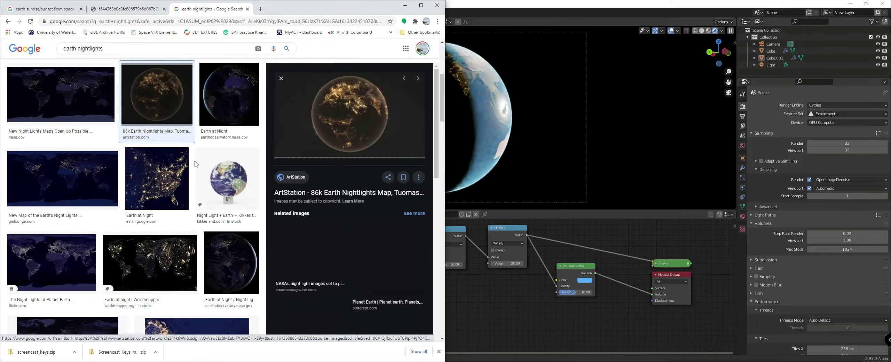
left_click(210, 174)
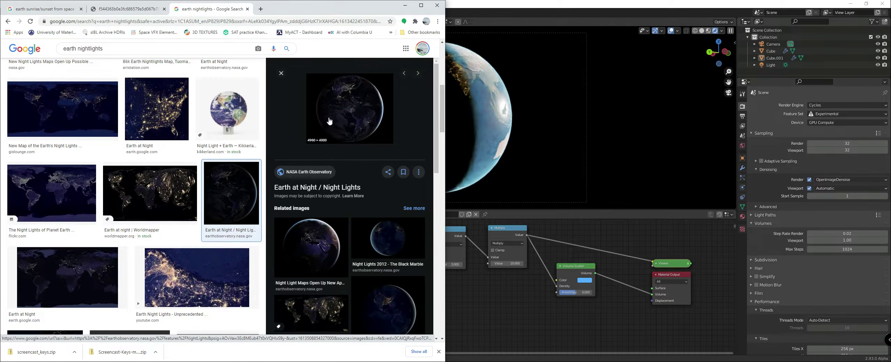
Step: View the NASA night globe image in its own tab, close it, and open the image's source page
right_click(365, 113)
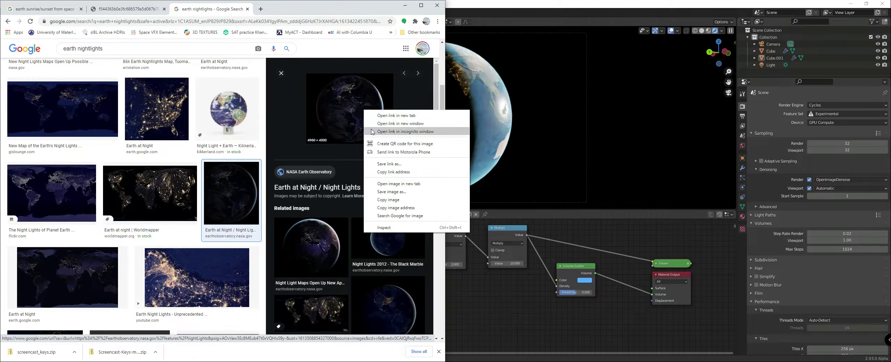
left_click(394, 183)
left_click(281, 10)
left_click(330, 9)
left_click(367, 113)
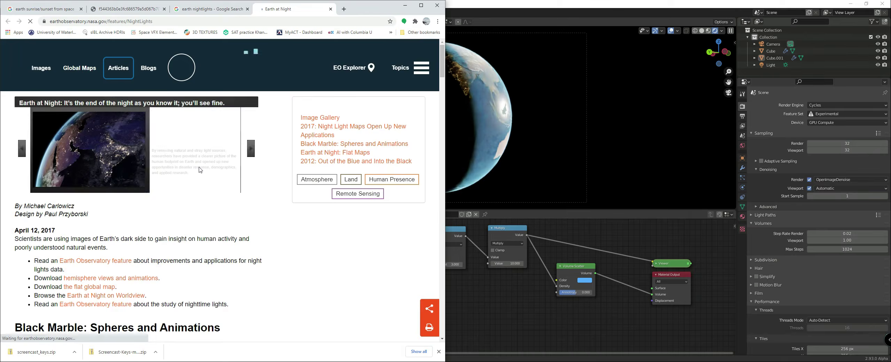
Step: Open the full-size Europe night image from the "Night Light Maps Open Up New Applications" article
left_click(91, 159)
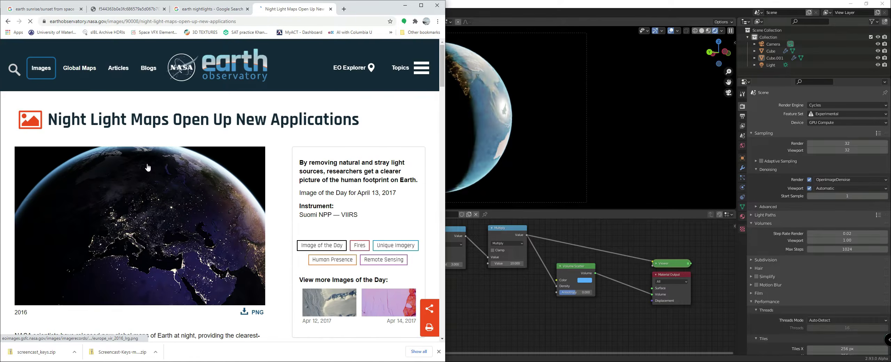
scroll(155, 192, "down", 1)
left_click(156, 195)
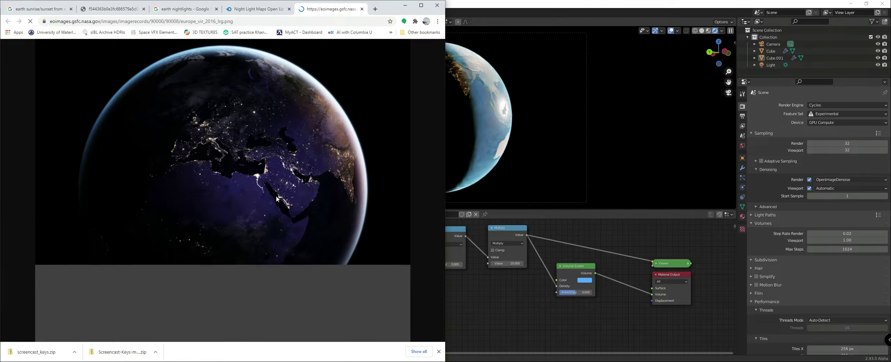
Step: Examine the color of the city lights up close in the Europe night image and return to Blender
left_click(252, 207)
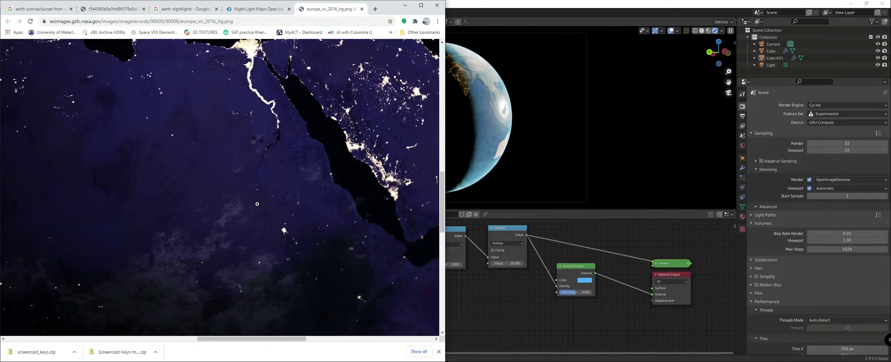
scroll(257, 204, "up", 4)
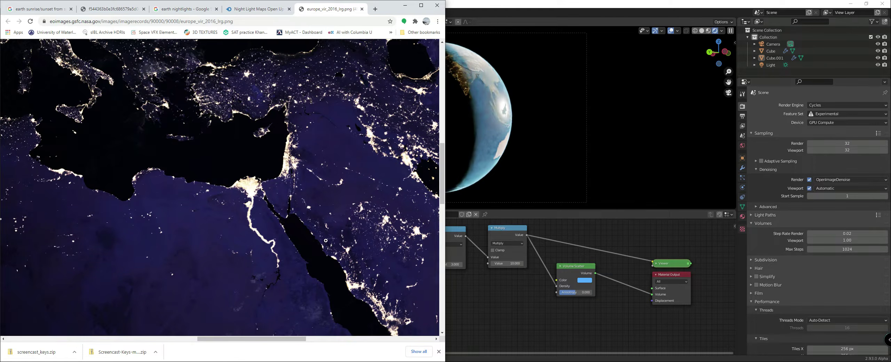
left_click(511, 290)
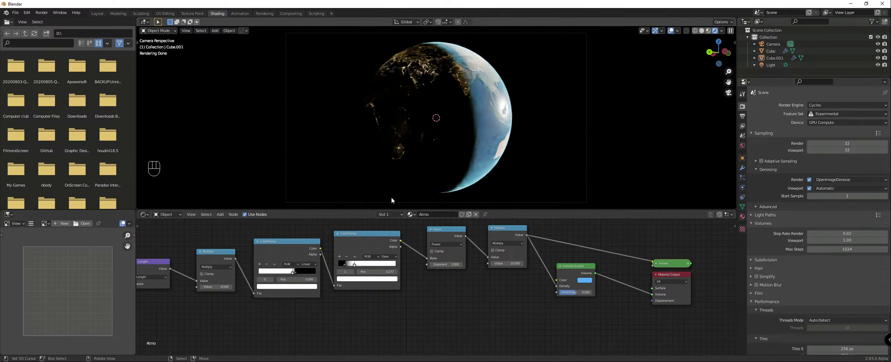
Step: Insert a Hue Saturation Value node between the Bright/Contrast node and the Emission input of the Earth's Ground material
left_click(167, 214)
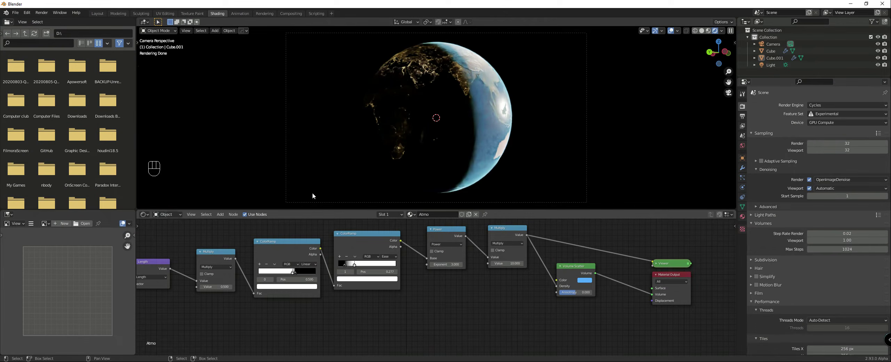
left_click(453, 156)
middle_click_drag(463, 293, 413, 259)
key("shift+a")
mouse_move(413, 259)
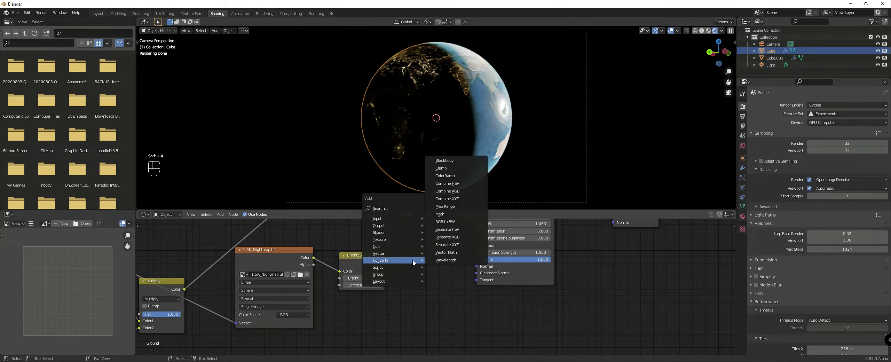
mouse_move(397, 245)
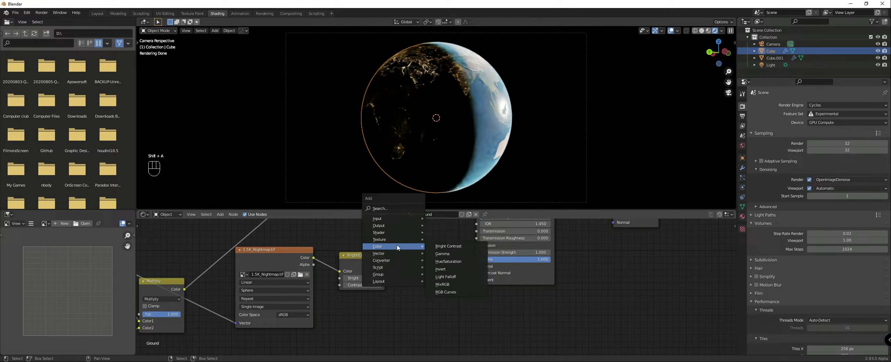
left_click(443, 263)
left_click(425, 244)
Step: Set the Hue Saturation Value node's saturation to 0.7 and deselect the Earth sphere
left_click(431, 269)
left_click(432, 270)
left_click(432, 270)
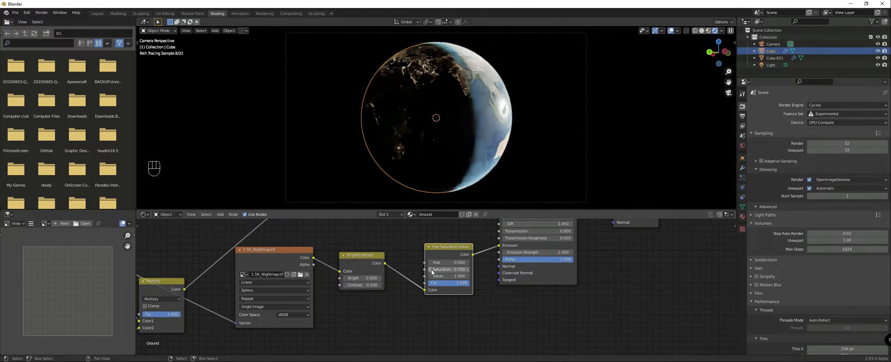
left_click(520, 160)
Step: Examine the atmosphere edge and night side of the Europe reference image in the browser and return to its article page
left_click(302, 361)
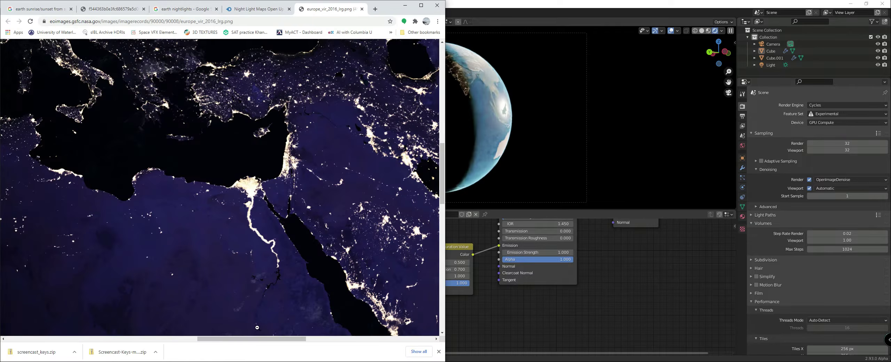
scroll(246, 213, "up", 15)
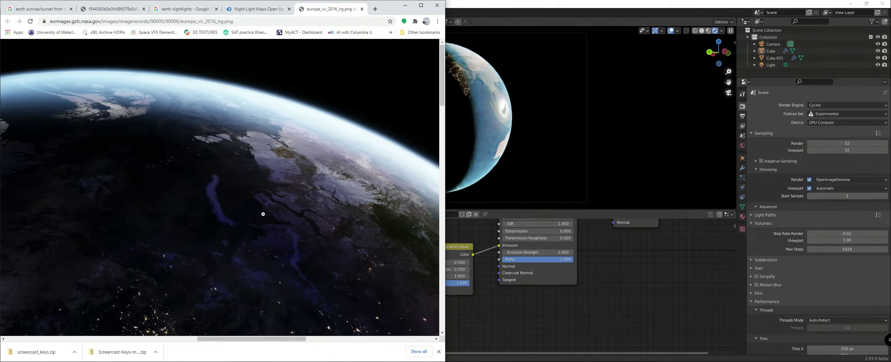
scroll(263, 214, "down", 6)
scroll(263, 214, "down", 15)
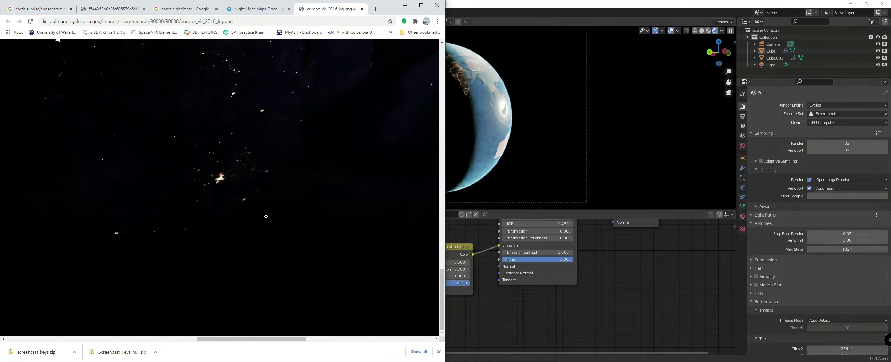
scroll(265, 217, "up", 5)
left_click(253, 11)
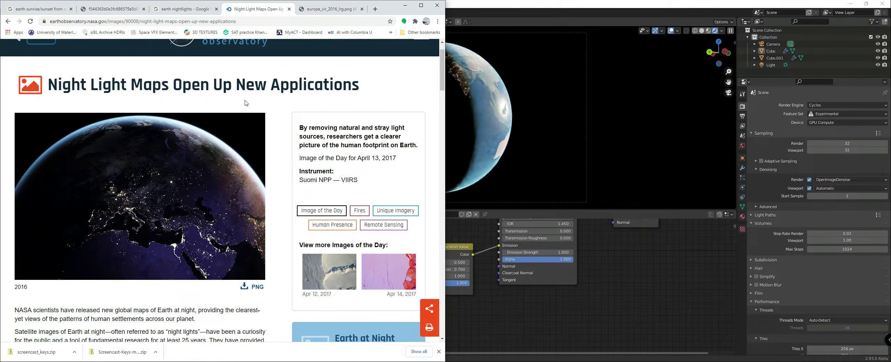
Step: Examine the King5 result among the earth nightlights images in the browser as a city lights reference and return to Blender
left_click(182, 10)
scroll(177, 119, "down", 5)
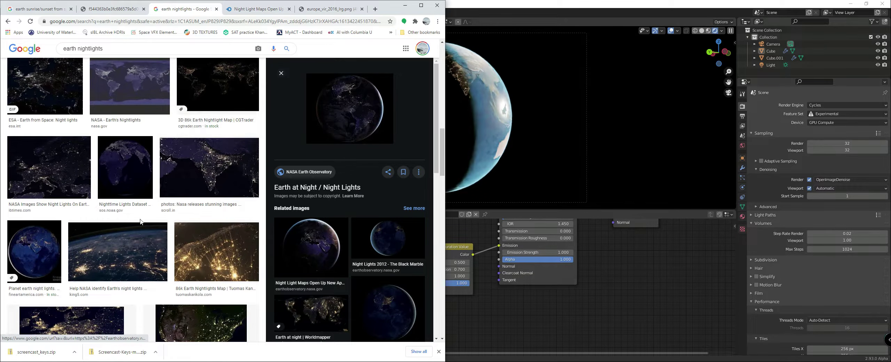
left_click(118, 251)
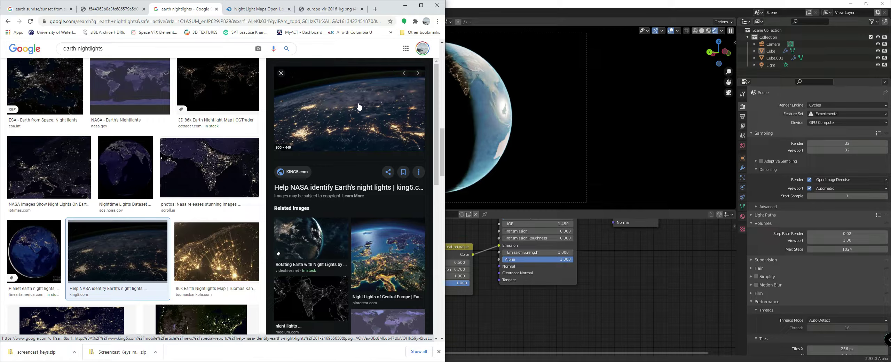
left_click(491, 294)
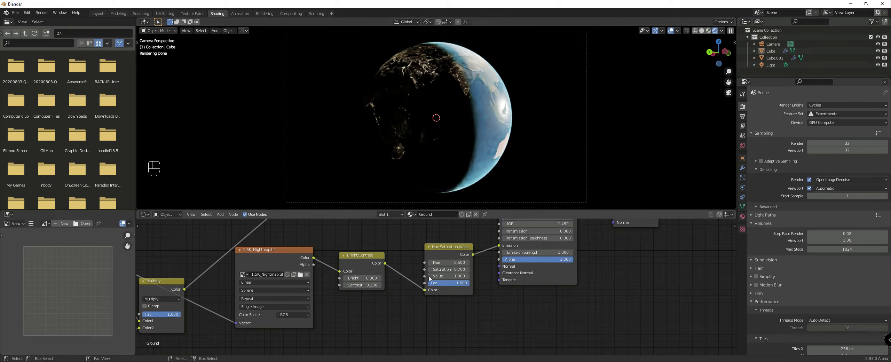
Step: Raise the Hue Saturation Value node's saturation to 0.9 and switch the viewport to solid shading
left_click(467, 272)
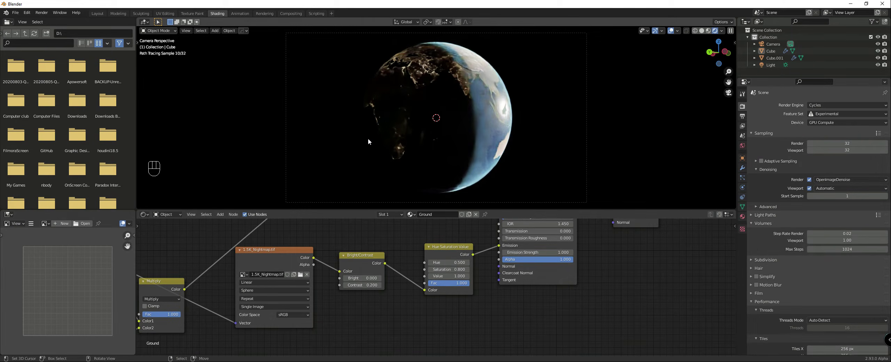
key("z")
left_click(551, 160)
left_click(467, 270)
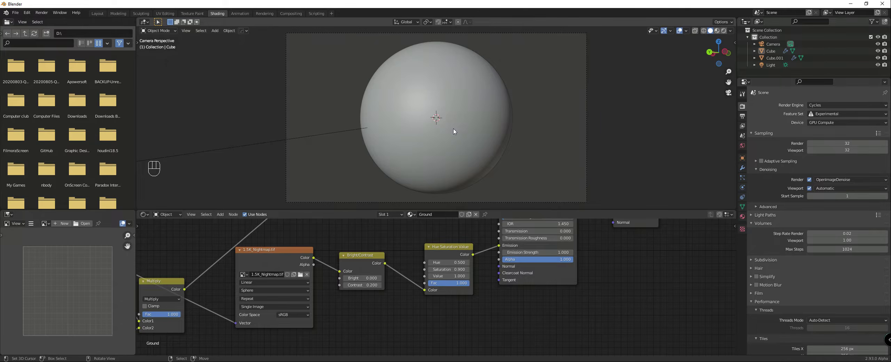
Step: Render the scene, examine the city lights and the atmosphere edge in the result, and close the render window
key("F12")
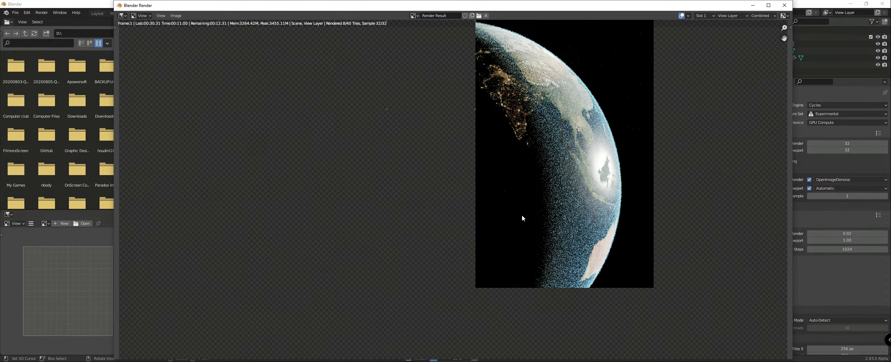
scroll(540, 231, "down", 1)
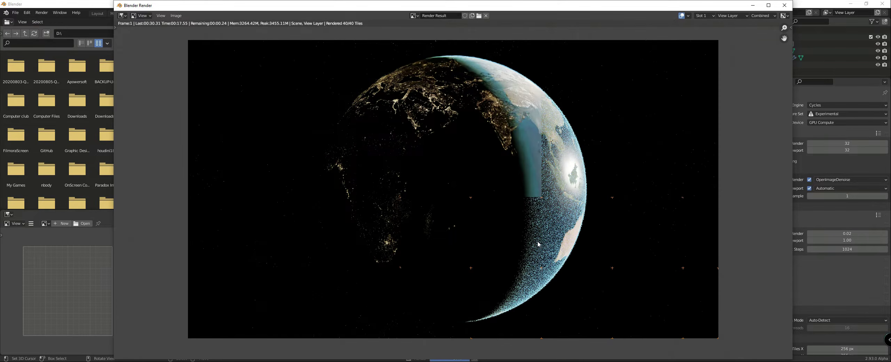
scroll(532, 246, "up", 1)
scroll(525, 246, "down", 1)
scroll(522, 246, "up", 1)
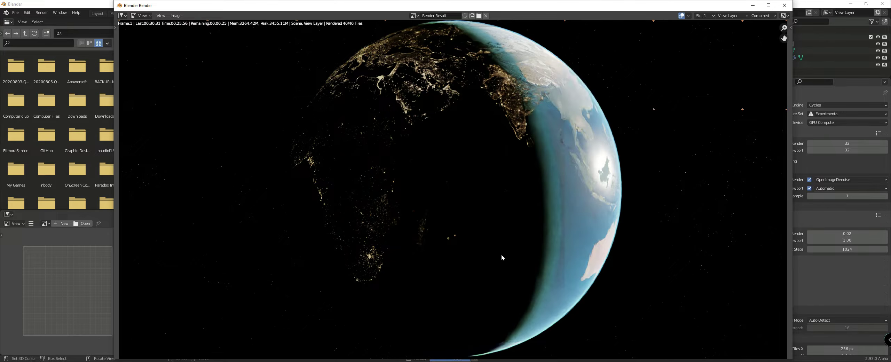
scroll(502, 254, "down", 2)
scroll(526, 251, "up", 4)
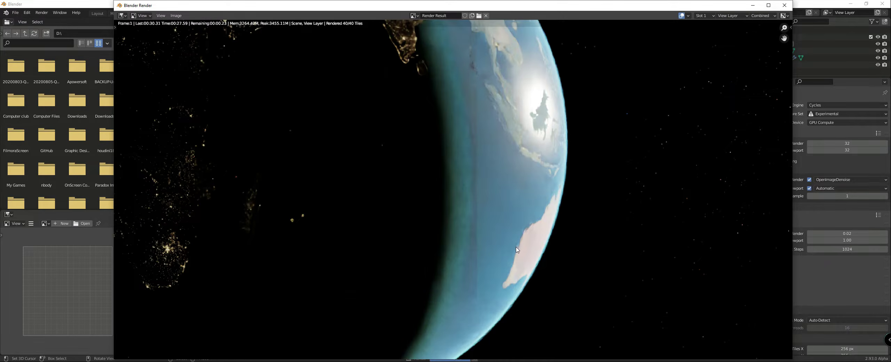
scroll(517, 249, "down", 3)
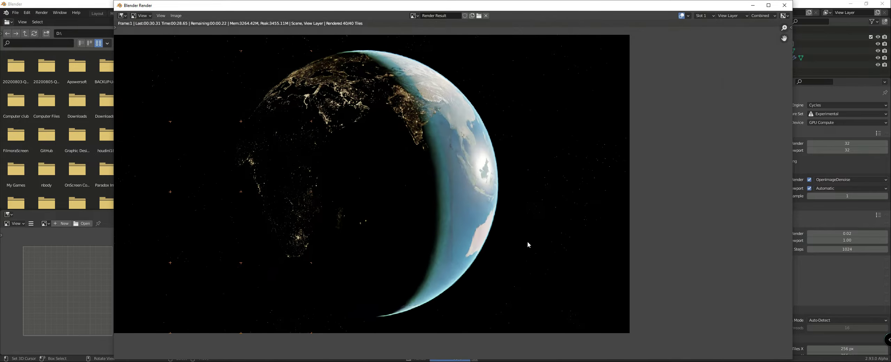
left_click(783, 5)
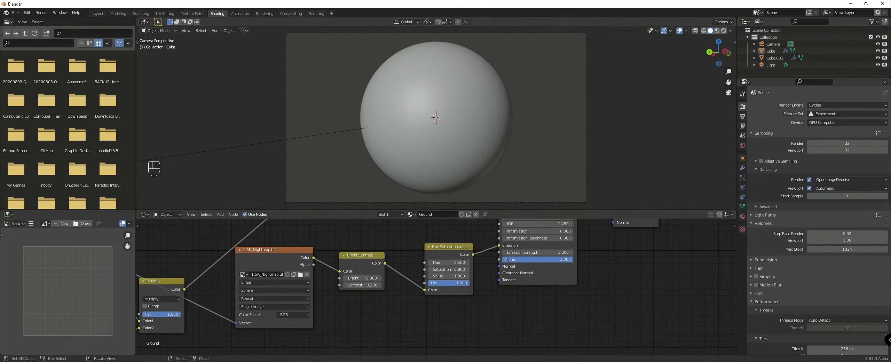
Step: Select the atmosphere sphere and bring up the Multiply and Volume Scatter nodes of its Atmo material
scroll(424, 311, "up", 2)
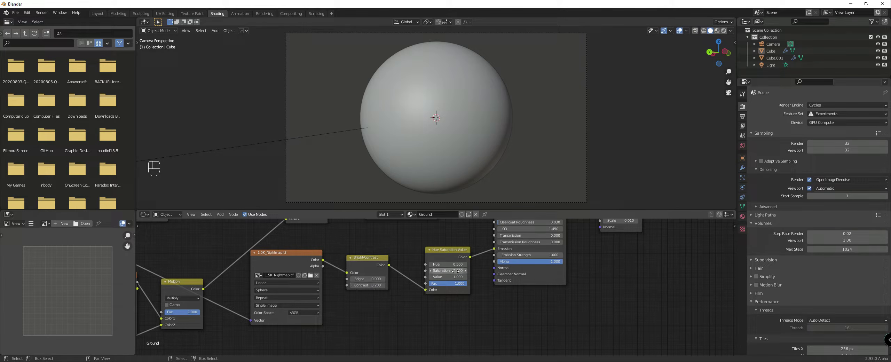
left_click(497, 160)
scroll(442, 281, "down", 5)
middle_click_drag(508, 261, 431, 306)
scroll(431, 308, "up", 6)
scroll(437, 288, "up", 1)
left_click(414, 253)
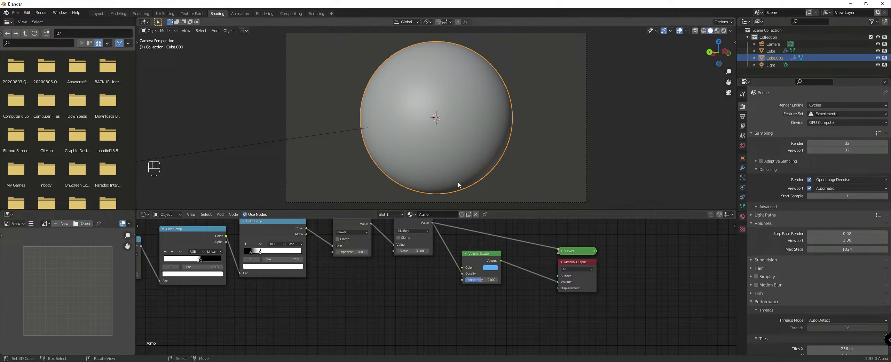
Step: Set the viewport volume step rate to 0.1 and check the deselected atmosphere in rendered shading
key("z")
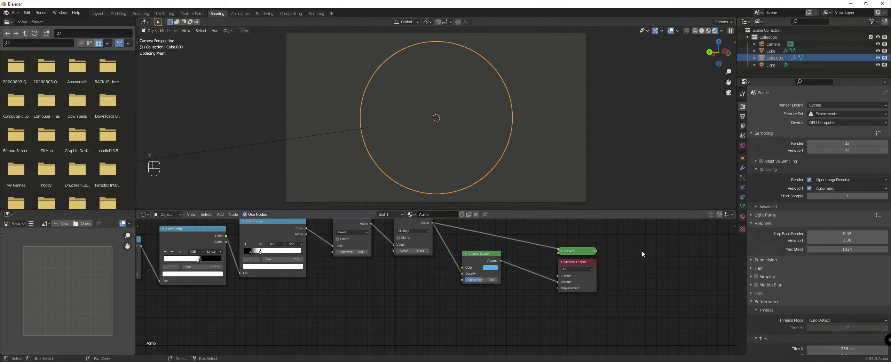
left_click(852, 240)
type("0.1")
key("Return")
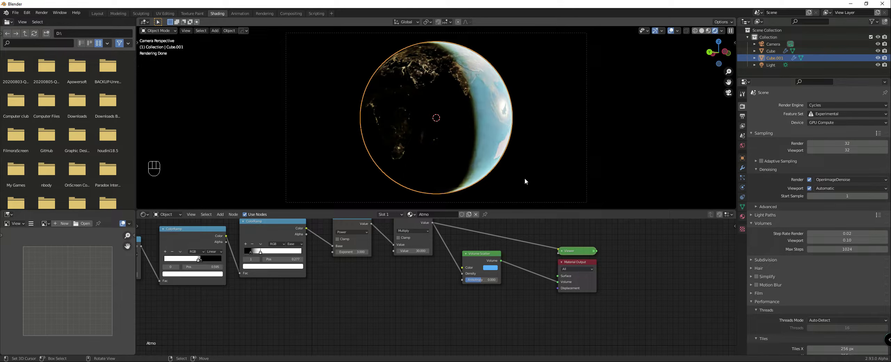
left_click(534, 174)
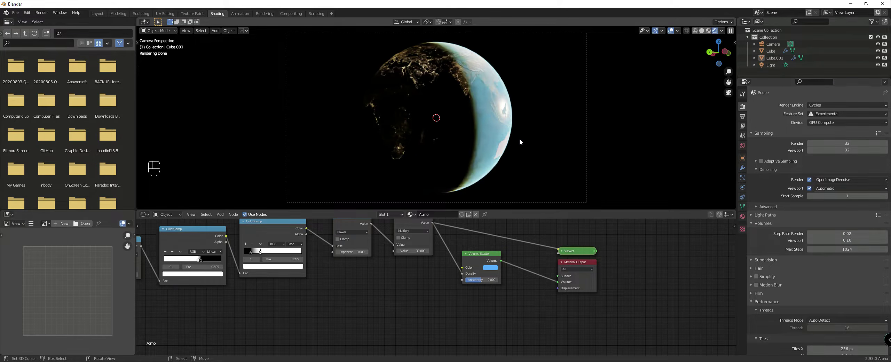
scroll(520, 139, "up", 3)
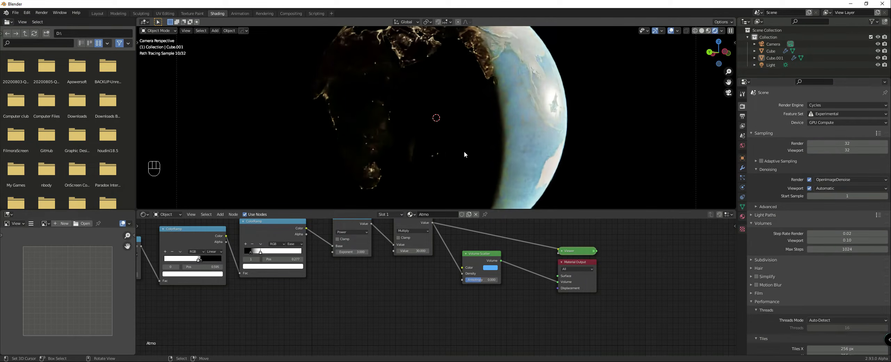
scroll(446, 155, "down", 3)
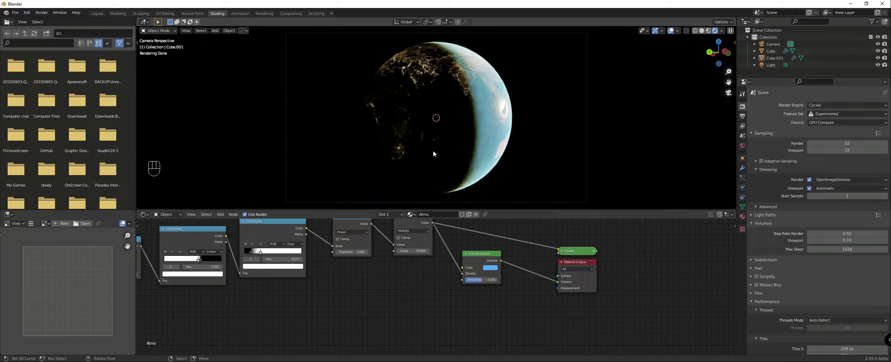
Step: Add a second camera in solid shading outside the camera view and make it the active scene camera
key("z")
left_click(462, 137)
middle_click_drag(464, 137, 485, 132)
scroll(485, 132, "down", 1)
scroll(485, 132, "down", 2)
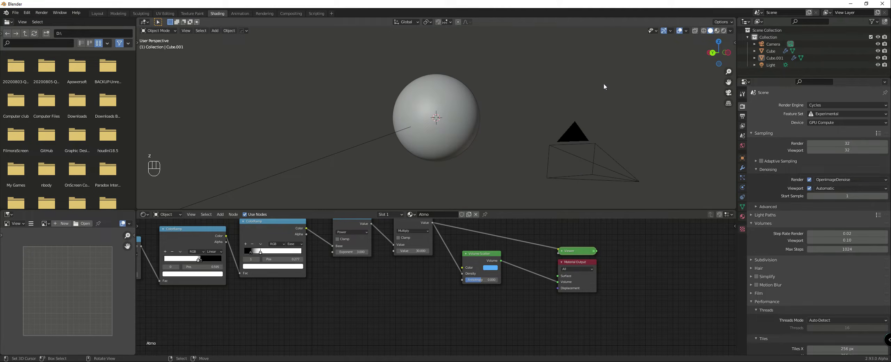
key("shift+a")
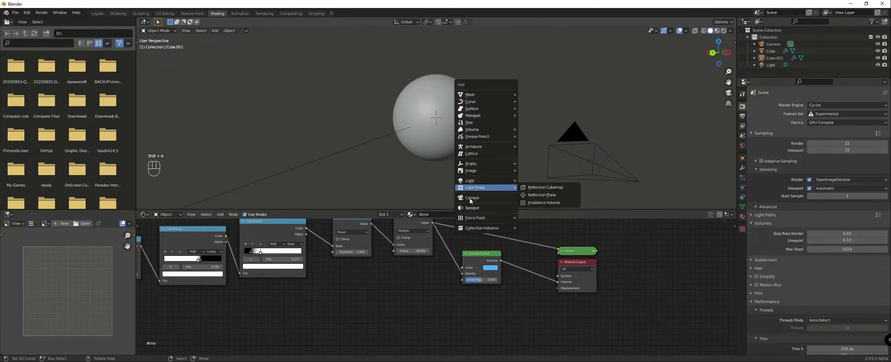
left_click(469, 197)
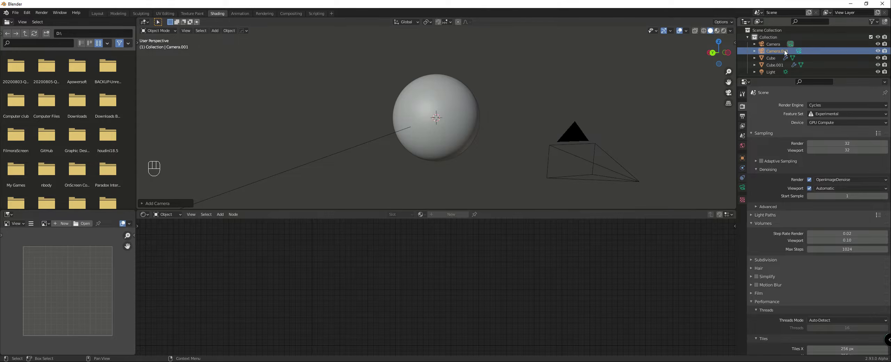
left_click(799, 52)
Step: Align the new camera to a close view of the Earth's upper horizon and preview it in rendered shading
scroll(540, 64, "up", 2)
middle_click_drag(534, 65, 542, 60)
middle_click_drag(490, 51, 496, 120, "shift")
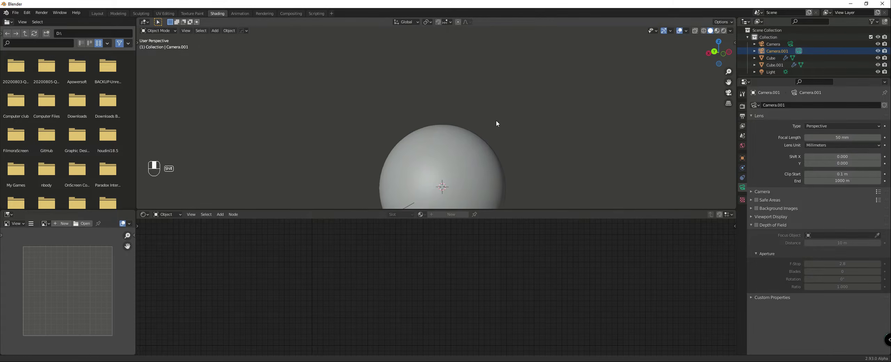
scroll(492, 153, "up", 3)
middle_click_drag(492, 177, 481, 148, "shift")
scroll(480, 145, "up", 4)
middle_click_drag(482, 120, 491, 138, "shift")
scroll(490, 138, "up", 2)
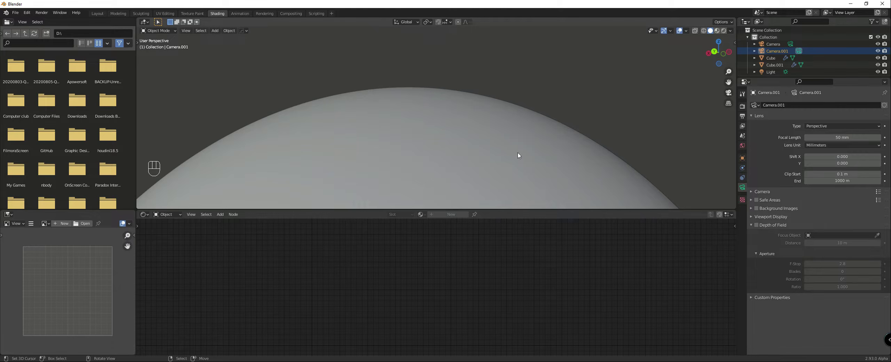
key("ctrl+alt+KP_0")
key("z")
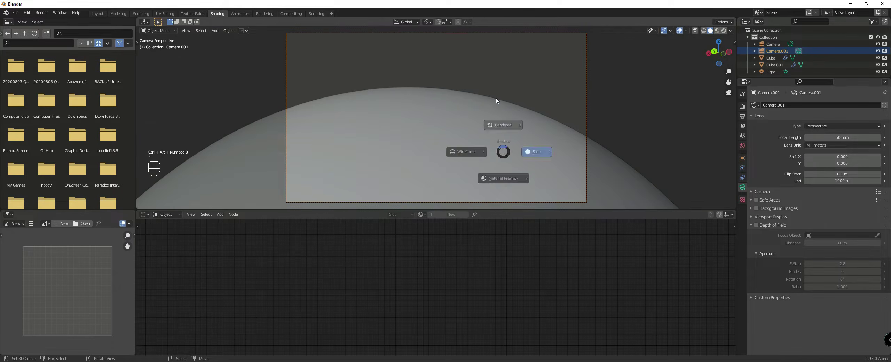
left_click(496, 101)
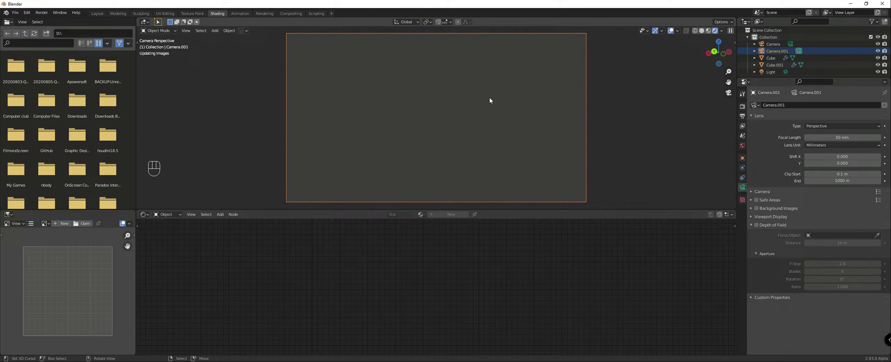
Step: Examine the horizon and atmosphere glow in the sunset reference photo in the browser and return to Blender
left_click(298, 361)
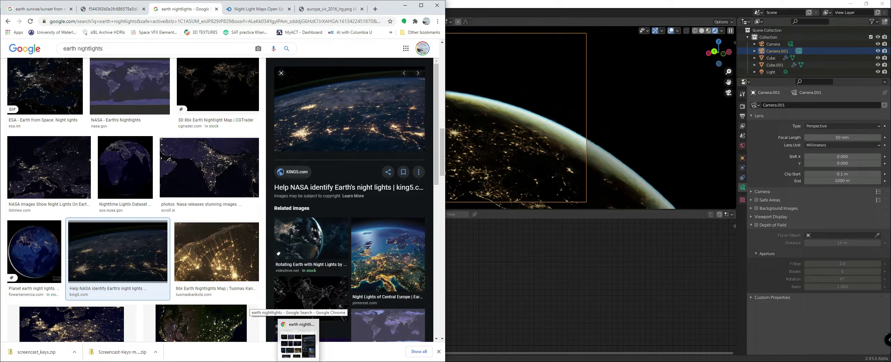
left_click(102, 10)
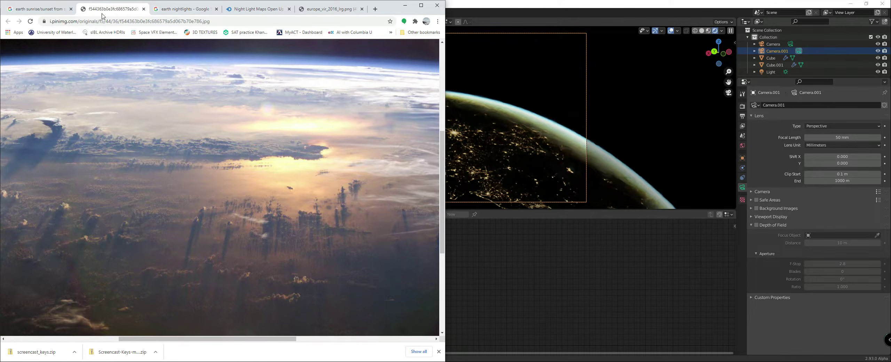
scroll(228, 169, "down", 5)
scroll(229, 169, "up", 10)
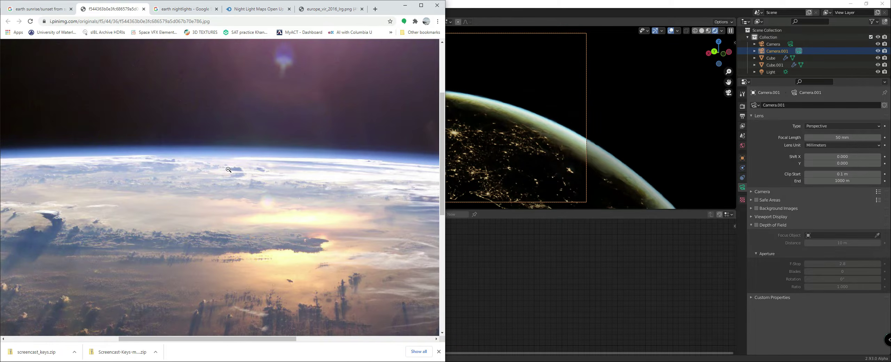
scroll(281, 189, "down", 2)
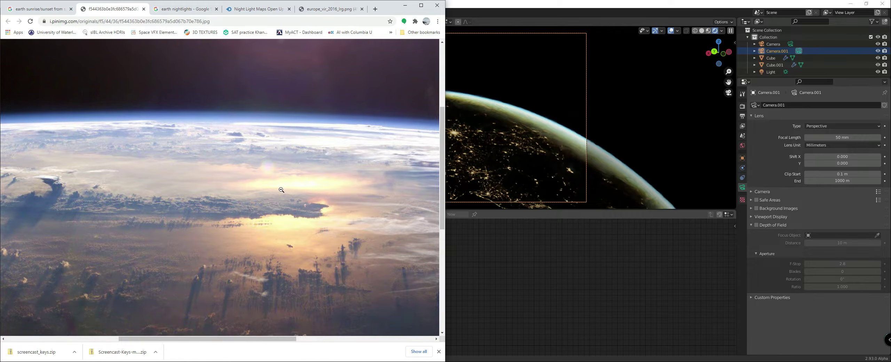
left_click(505, 246)
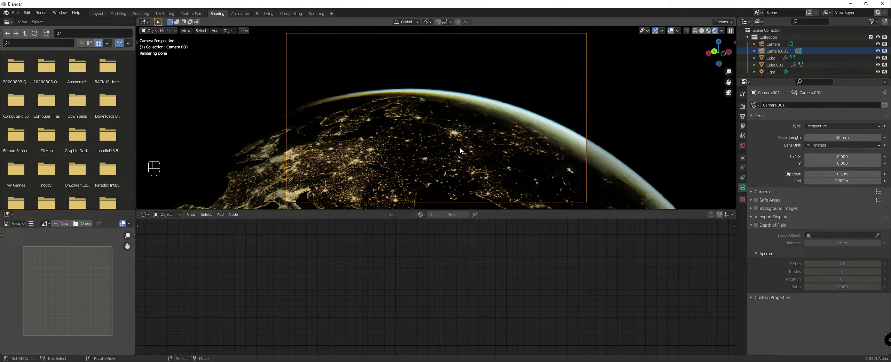
Step: Examine the city lights up close in the new camera's rendered view
scroll(413, 157, "up", 3)
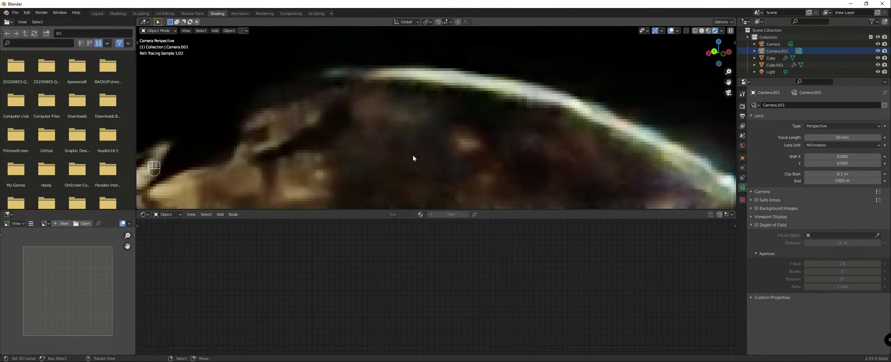
scroll(413, 156, "up", 5)
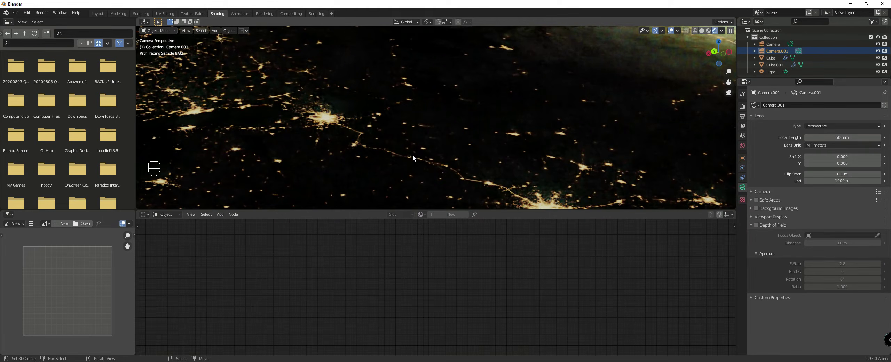
scroll(420, 145, "down", 5)
Step: Hide the atmosphere sphere and preview the bare Earth in rendered shading from outside the camera
key("z")
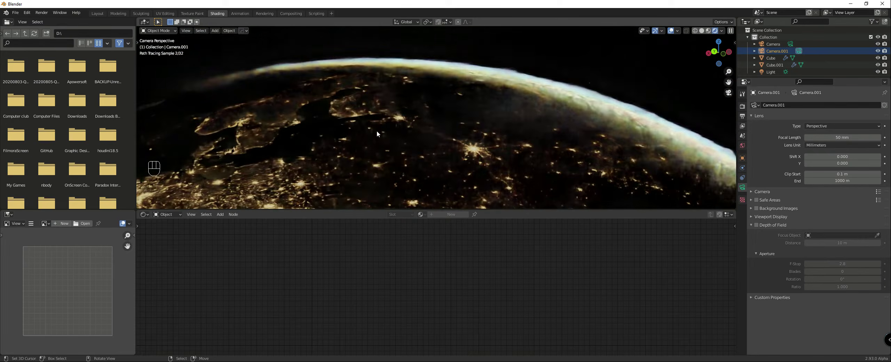
left_click(540, 139)
middle_click_drag(519, 140, 478, 162)
scroll(487, 156, "down", 4)
left_click(478, 165)
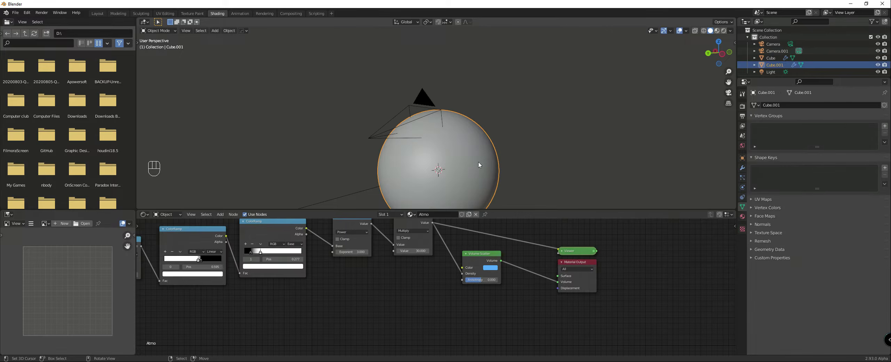
key("z")
left_click(474, 83)
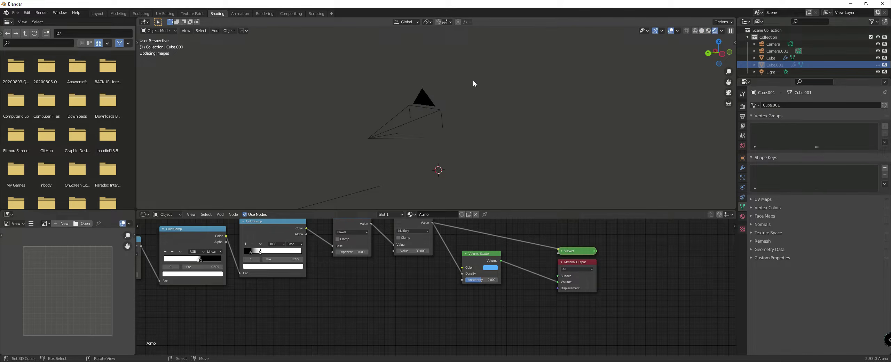
middle_click_drag(476, 91, 338, 116)
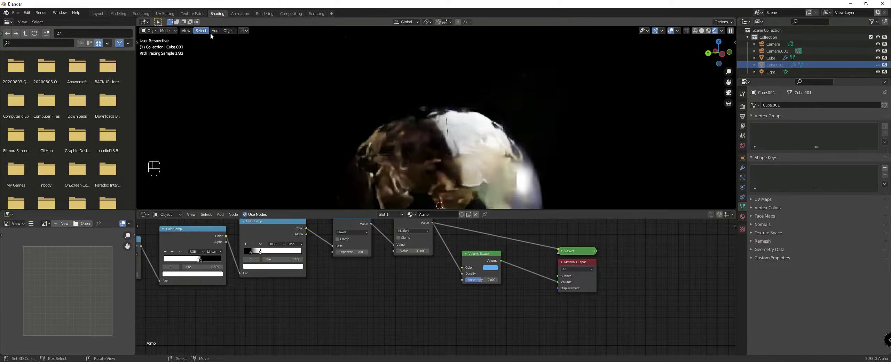
Step: Center the view on the 3D cursor and examine the Earth's day and night sides from different angles
left_click(229, 31)
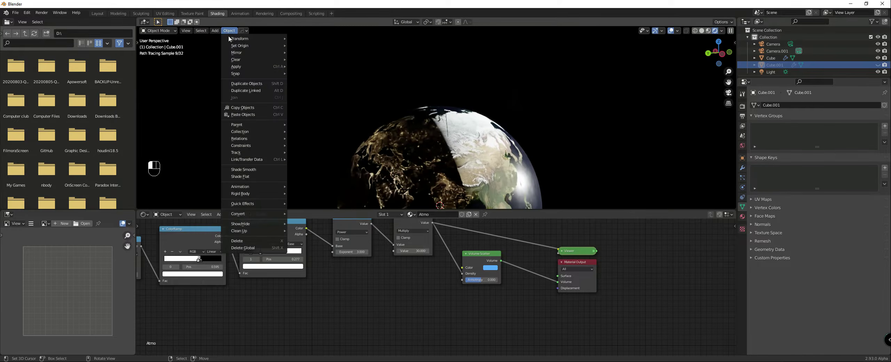
left_click(186, 31)
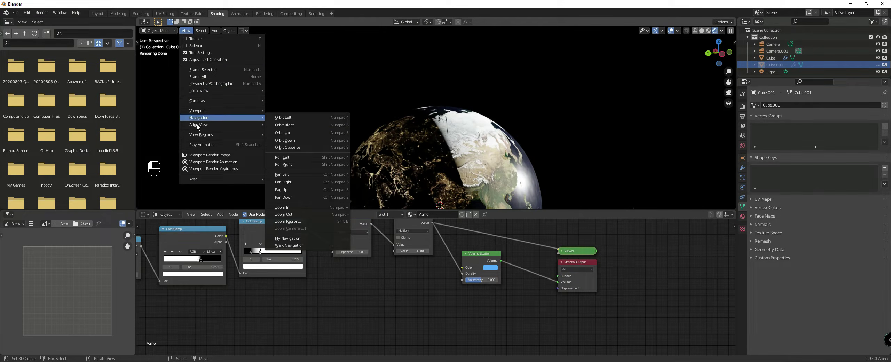
mouse_move(256, 124)
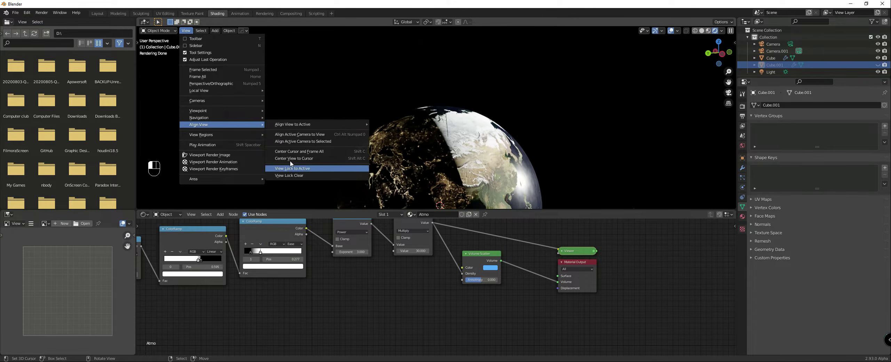
left_click(296, 158)
scroll(496, 119, "down", 1)
middle_click_drag(497, 119, 455, 130)
scroll(450, 102, "up", 1)
scroll(456, 110, "down", 2)
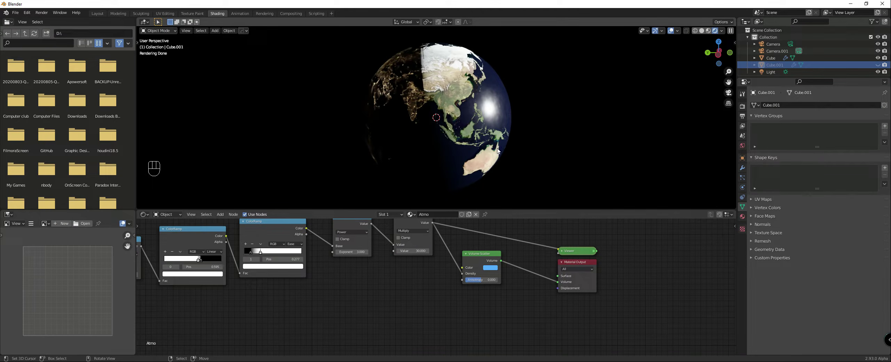
middle_click_drag(521, 163, 475, 128)
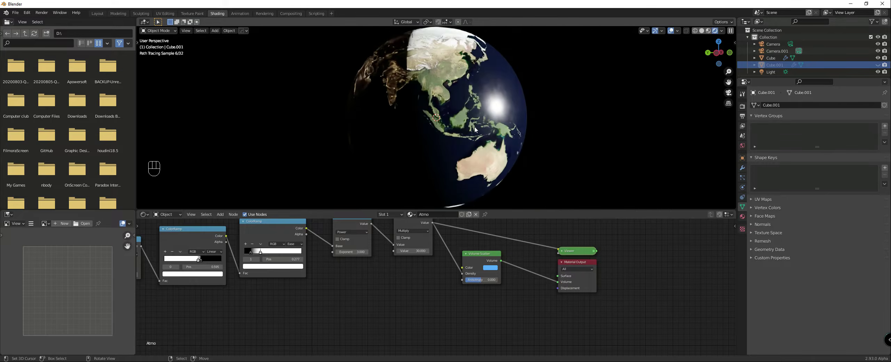
scroll(474, 128, "up", 2)
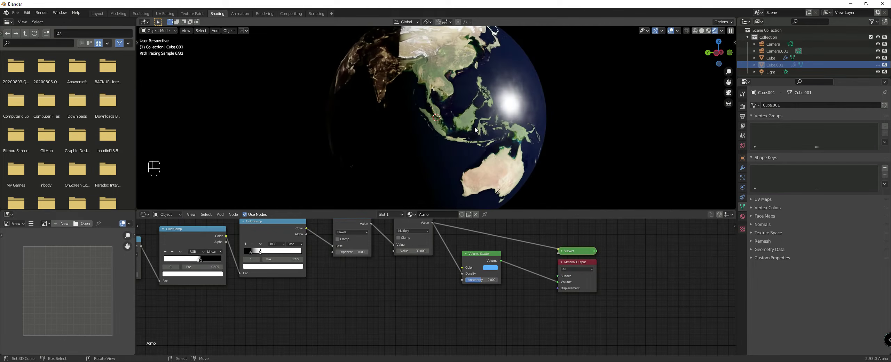
middle_click_drag(451, 131, 453, 131)
Step: Duplicate the Earth sphere in place and scale the copy up slightly to about 1.01
left_click(456, 129)
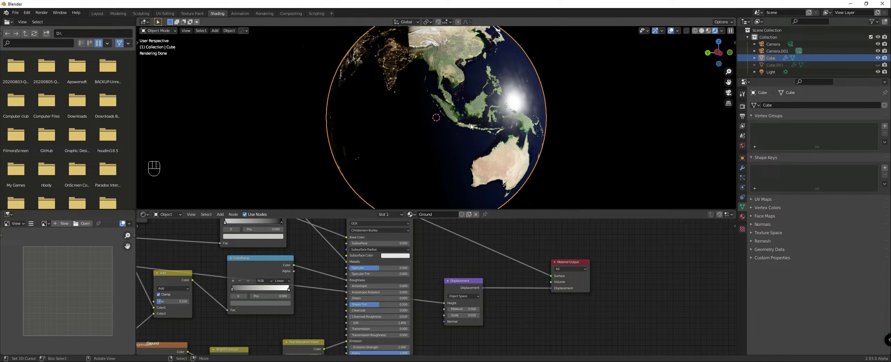
key("shift")
key("shift+d")
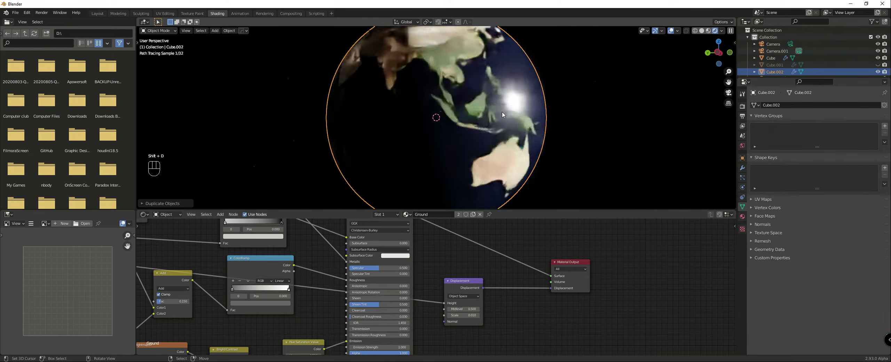
right_click(503, 112)
key("s")
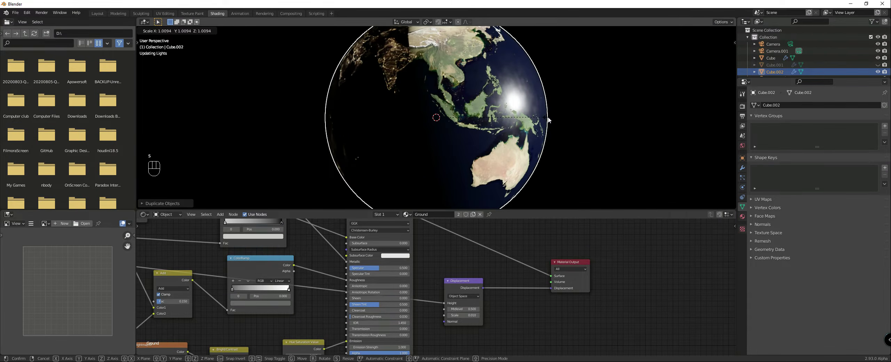
left_click(547, 119)
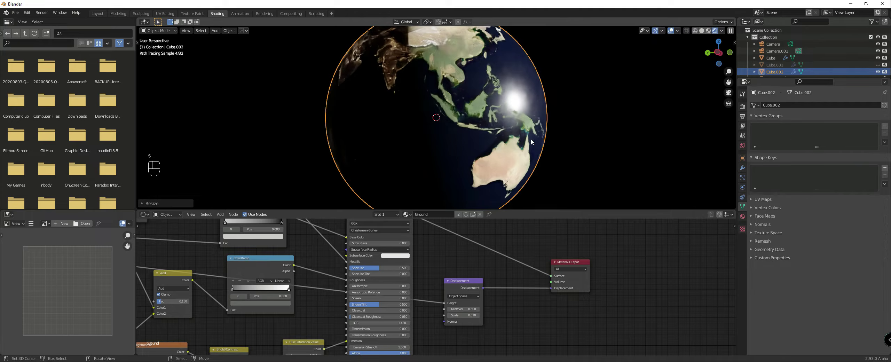
Step: Make the duplicated sphere's Ground material a separate copy and rename it Clouds
left_click(459, 214)
double_click(444, 214)
type("Clo")
key("Return")
Step: Delete all nodes of the Clouds material except the Material Output
scroll(427, 249, "down", 6)
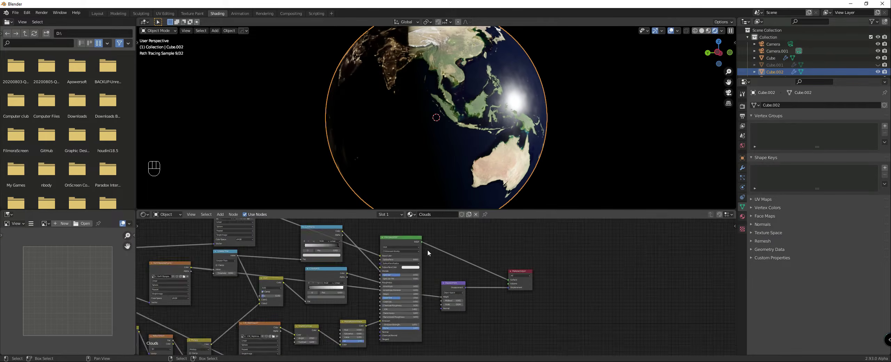
key("b")
left_click_drag(167, 246, 456, 353)
key("Delete")
Step: Add a Principled BSDF to the Clouds material and connect it to the Material Output's Surface
scroll(448, 278, "up", 3)
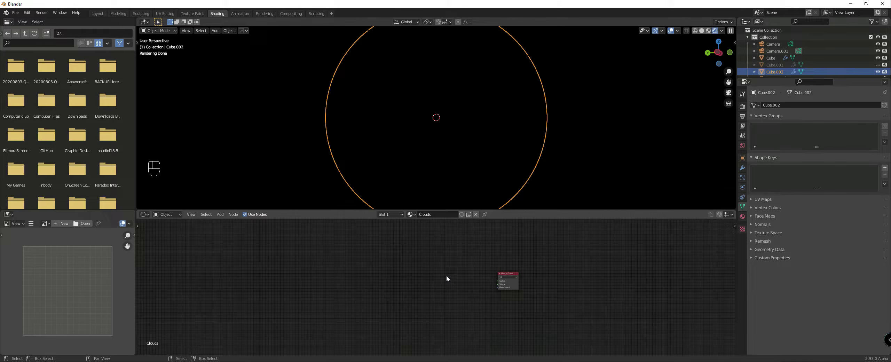
scroll(447, 276, "up", 3)
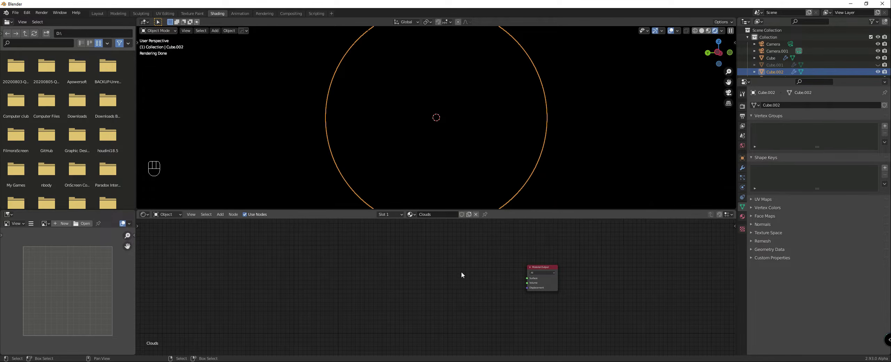
key("shift+a")
mouse_move(399, 273)
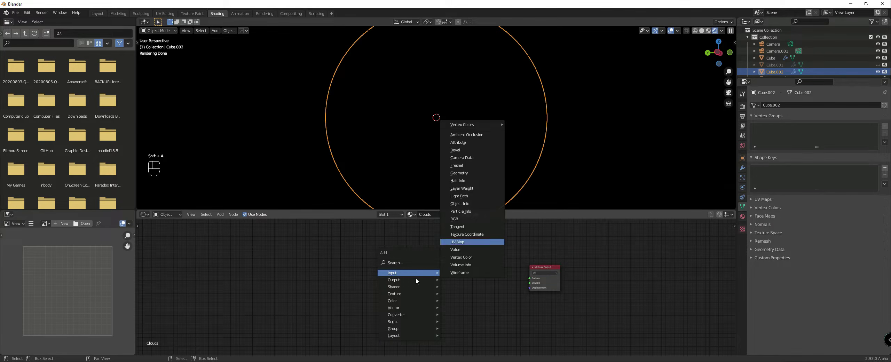
mouse_move(393, 287)
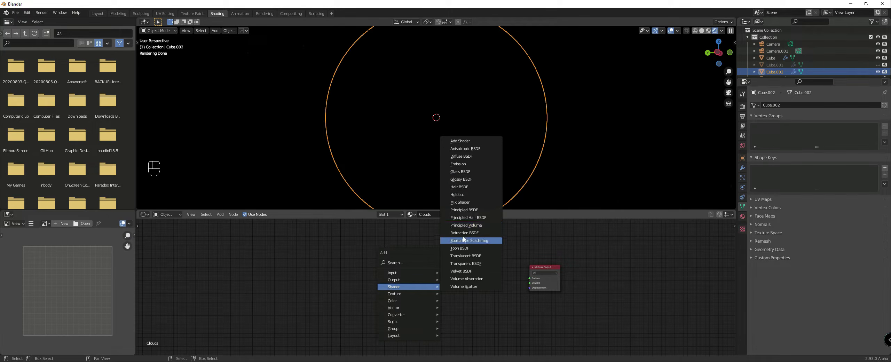
left_click(457, 210)
left_click_drag(449, 253, 530, 278)
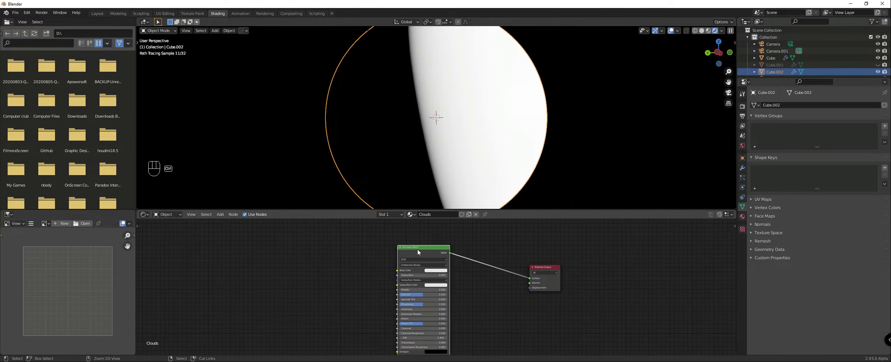
Step: Add an image texture with Mapping and Texture Coordinate nodes to the Principled BSDF's base color and space them away from the shader
key("ctrl+t")
key("g")
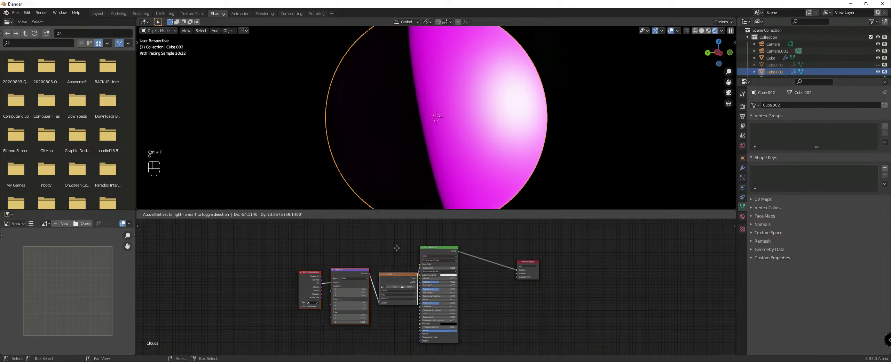
left_click(366, 240)
Step: Load cloud_combined_8192.tif from the Planets folder into the new image texture
left_click(379, 278)
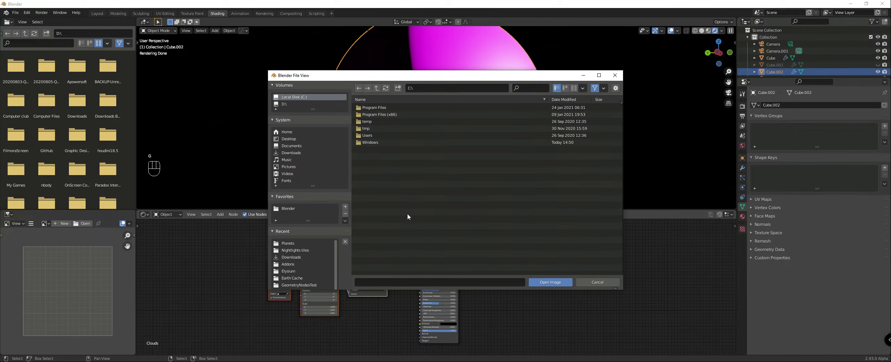
left_click(292, 244)
scroll(406, 222, "down", 2)
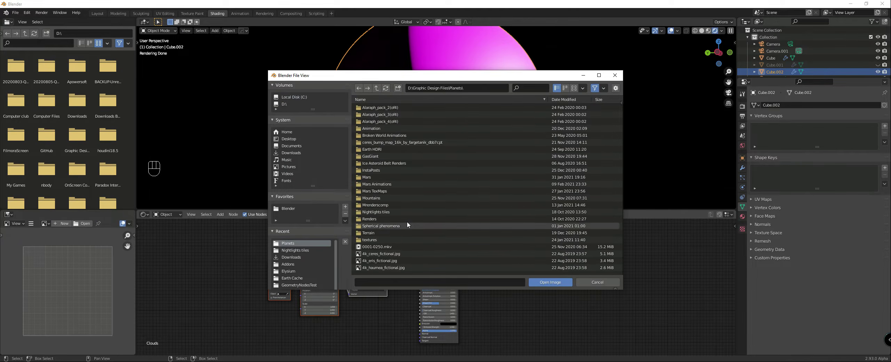
scroll(397, 222, "down", 4)
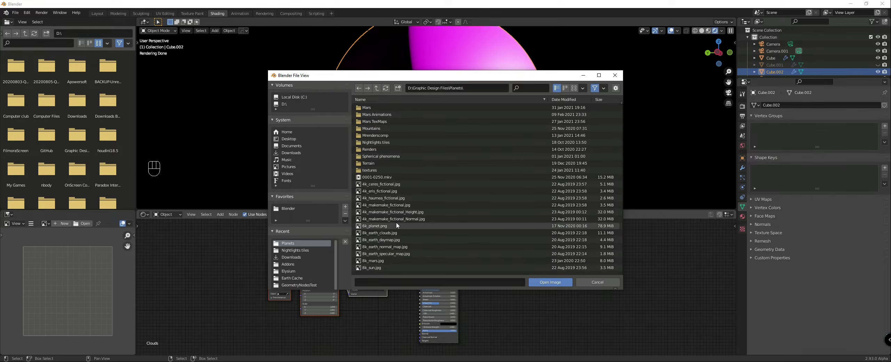
scroll(397, 226, "down", 2)
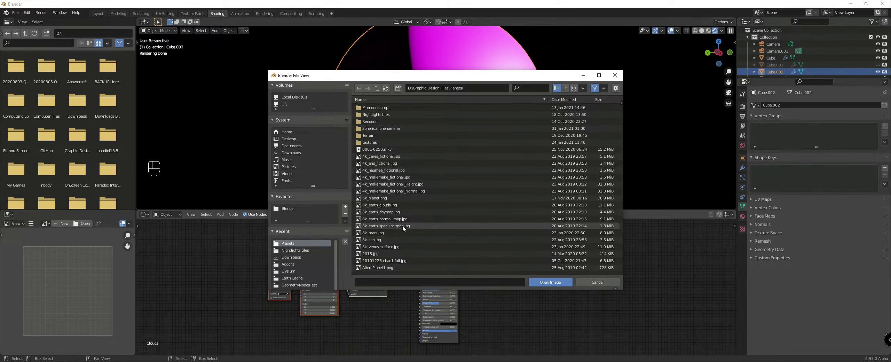
scroll(393, 208, "down", 4)
scroll(393, 212, "down", 5)
scroll(397, 218, "up", 1)
scroll(397, 218, "up", 3)
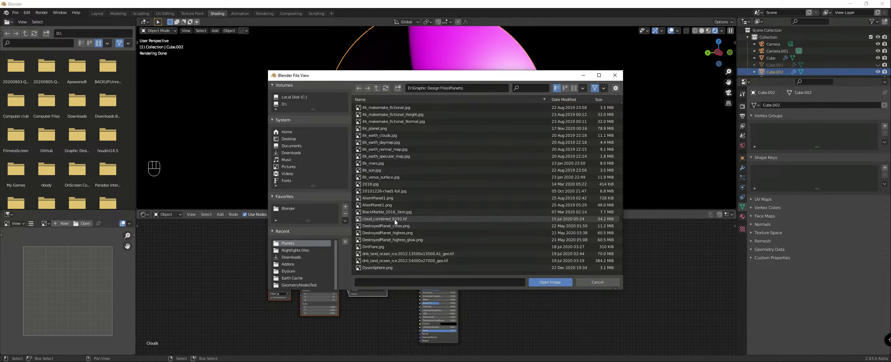
double_click(394, 218)
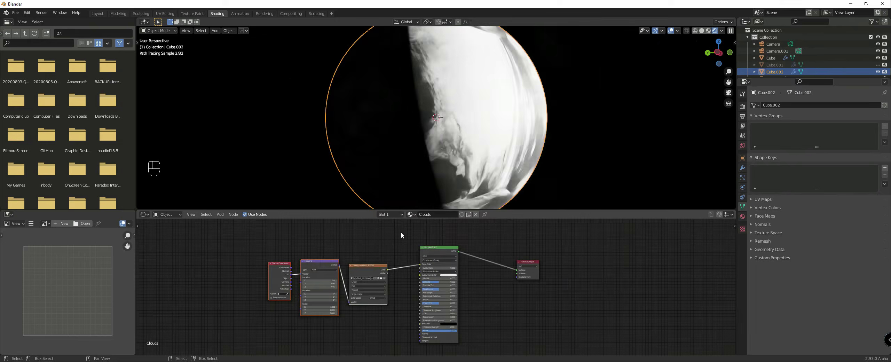
Step: Map the cloud image with Generated coordinates and Sphere projection, and check it on the globe
scroll(306, 281, "up", 2)
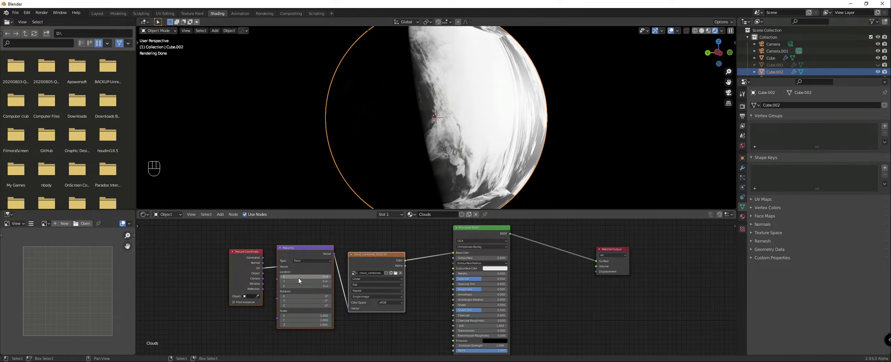
left_click_drag(262, 259, 279, 268)
left_click(370, 286)
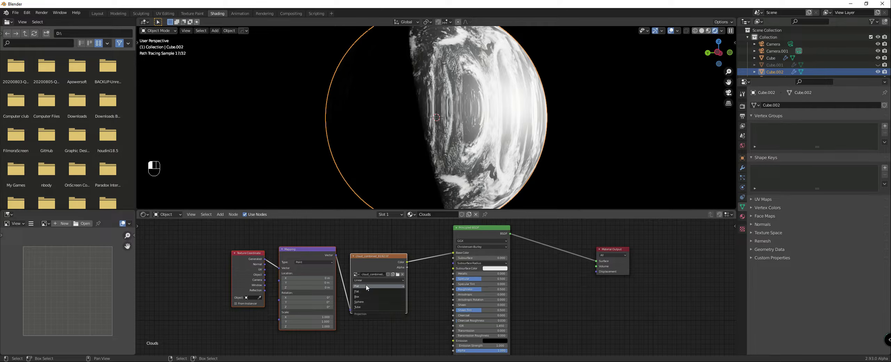
left_click(358, 302)
scroll(431, 169, "down", 2)
middle_click_drag(459, 149, 437, 157)
scroll(438, 155, "up", 7)
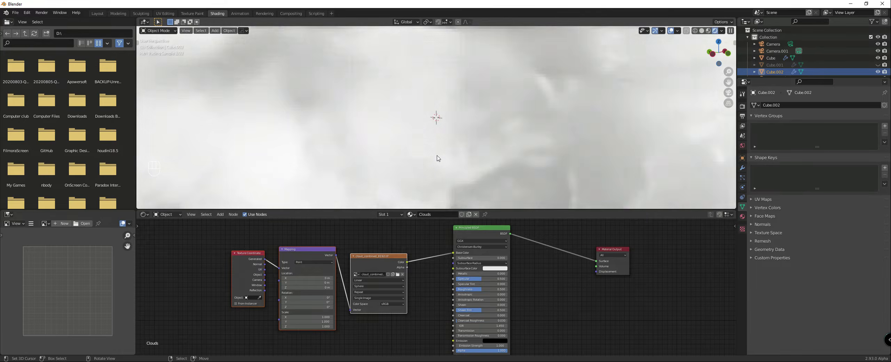
scroll(438, 159, "down", 5)
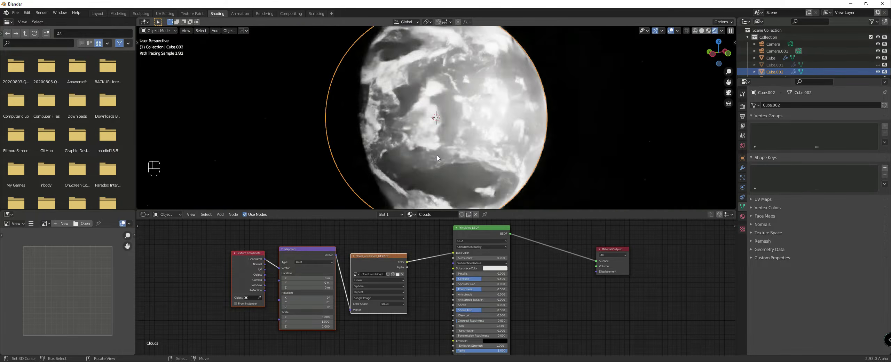
scroll(448, 259, "down", 2)
Step: Connect the cloud image's Color to the Principled BSDF's Alpha, and set Specular to 0 and Roughness to 1
left_click_drag(471, 237, 475, 233)
scroll(421, 240, "down", 1)
middle_click_drag(421, 240, 411, 211)
scroll(410, 242, "up", 2)
middle_click_drag(405, 256, 404, 261)
left_click_drag(398, 236, 454, 320)
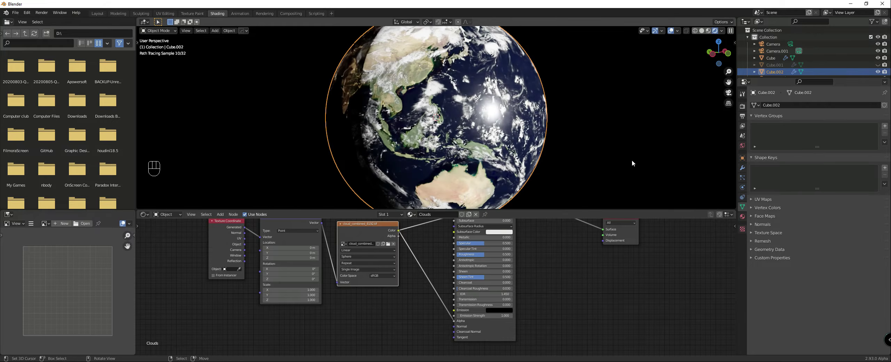
left_click_drag(486, 245, 515, 256)
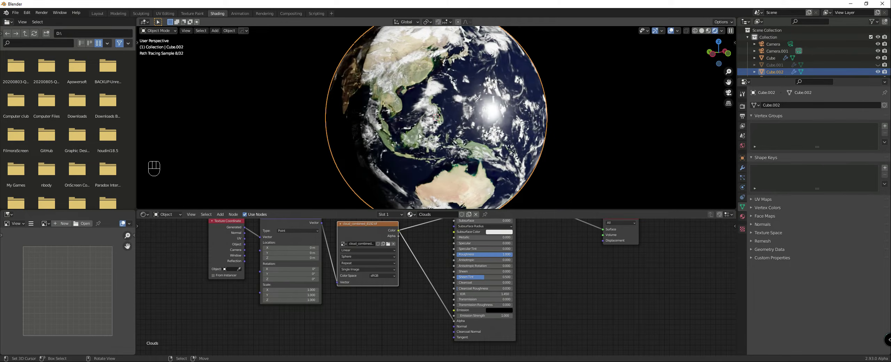
Step: Deselect the cloud sphere and examine the cloud layer over Southeast Asia from afar and close up
scroll(521, 115, "down", 5)
left_click(521, 115)
scroll(521, 115, "up", 5)
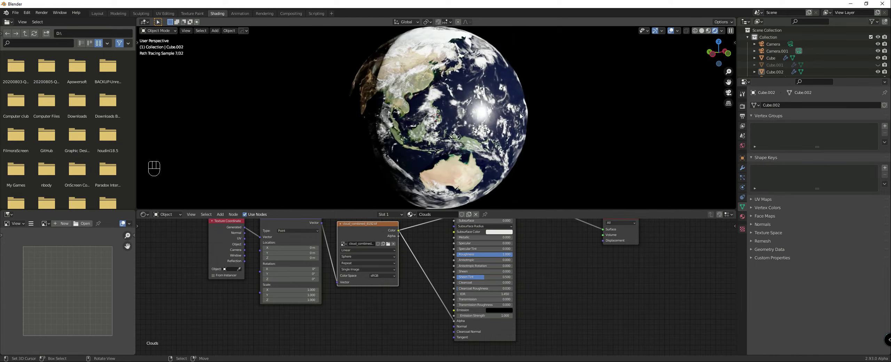
scroll(454, 243, "down", 2)
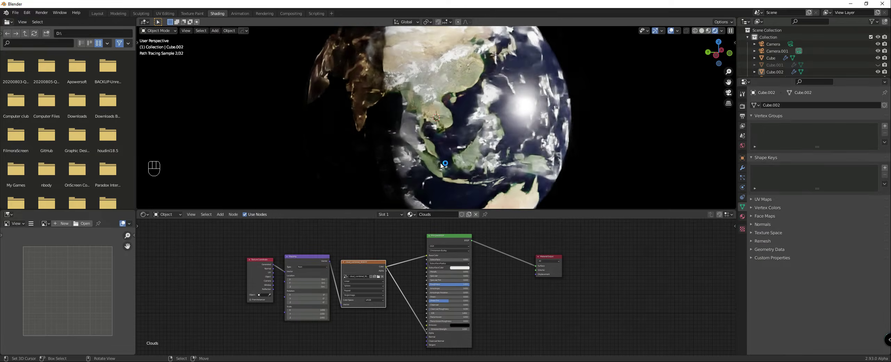
scroll(421, 122, "up", 3)
scroll(422, 122, "up", 2)
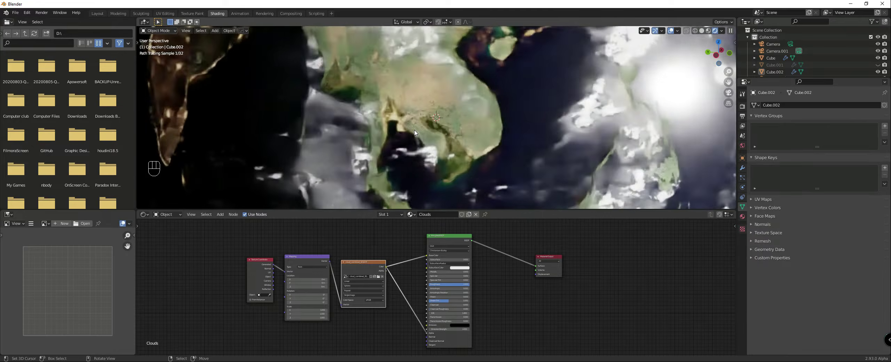
middle_click_drag(398, 126, 399, 123)
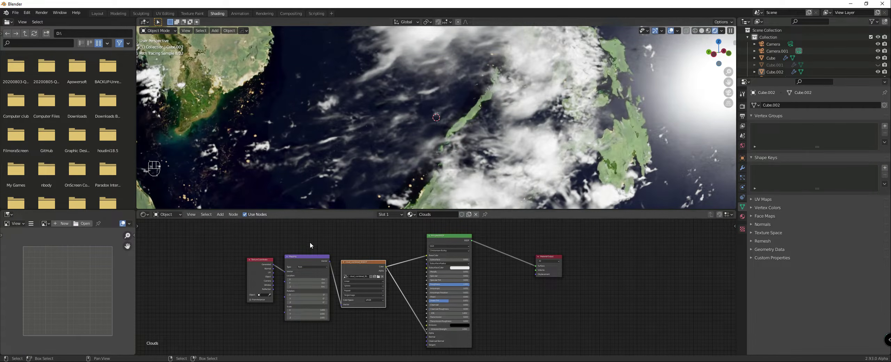
scroll(336, 130, "up", 3)
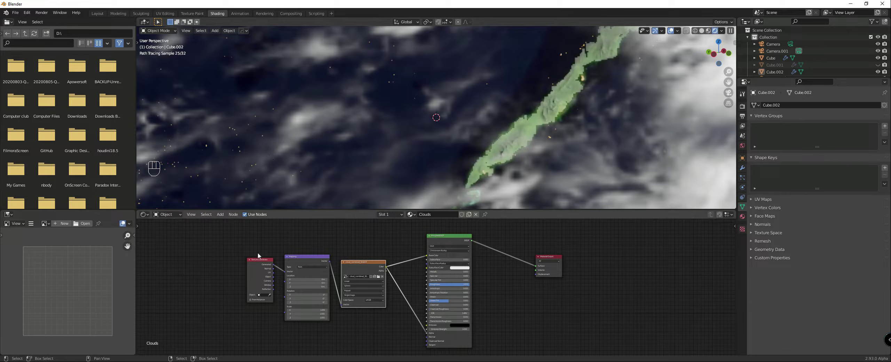
Step: Add a Noise Texture between the Texture Coordinate and Mapping nodes and feed its Vector from the Object coordinates
left_click_drag(260, 264, 183, 254)
scroll(232, 259, "down", 3)
middle_click_drag(233, 259, 377, 257)
scroll(333, 245, "up", 5)
key("shift+a")
mouse_move(338, 266)
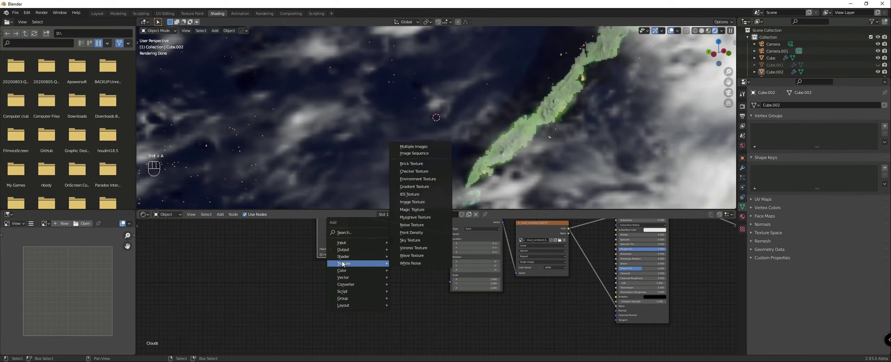
left_click(417, 225)
left_click(407, 251)
left_click_drag(333, 229, 392, 268)
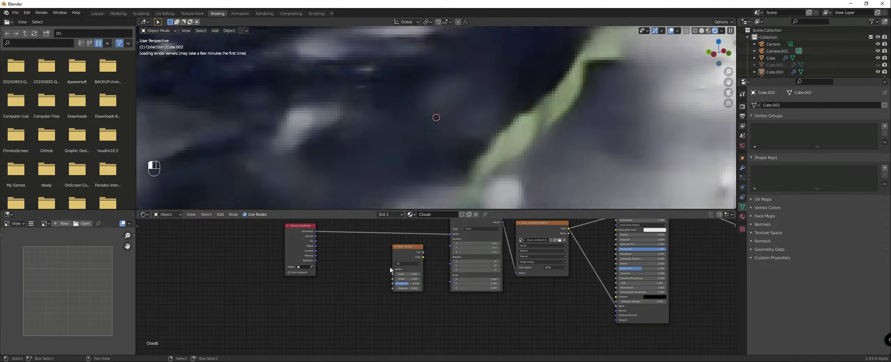
left_click_drag(303, 249, 196, 234)
left_click_drag(405, 251, 273, 246)
Step: Add a MixRGB node set to Subtract with Fac 1 and connect the noise Color to its Color1
key("shift+a")
mouse_move(340, 274)
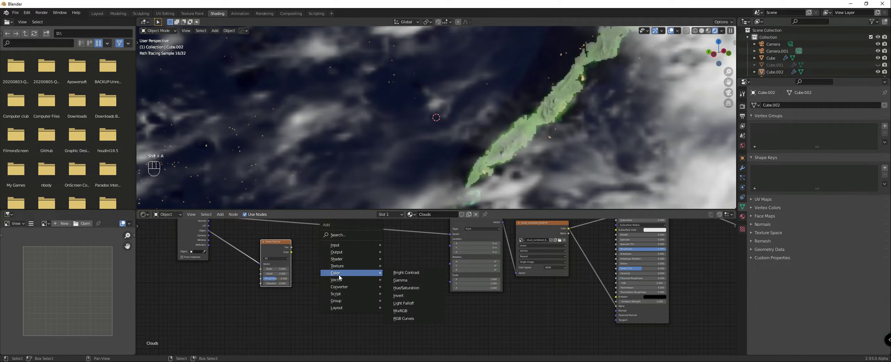
left_click(400, 311)
left_click(331, 259)
left_click_drag(291, 247, 315, 270)
left_click(328, 256)
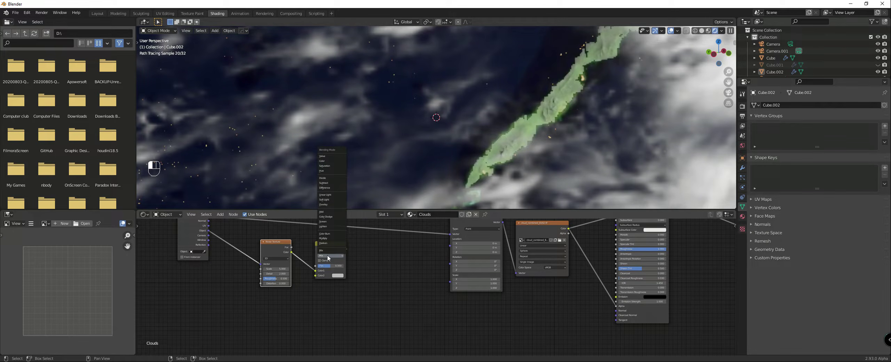
left_click(327, 183)
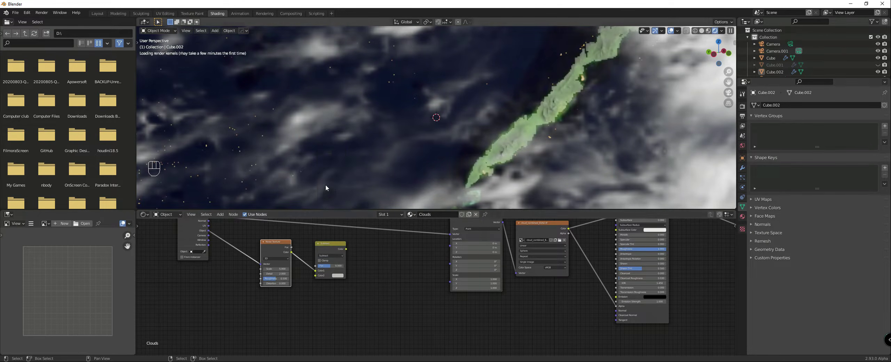
left_click_drag(330, 267, 342, 267)
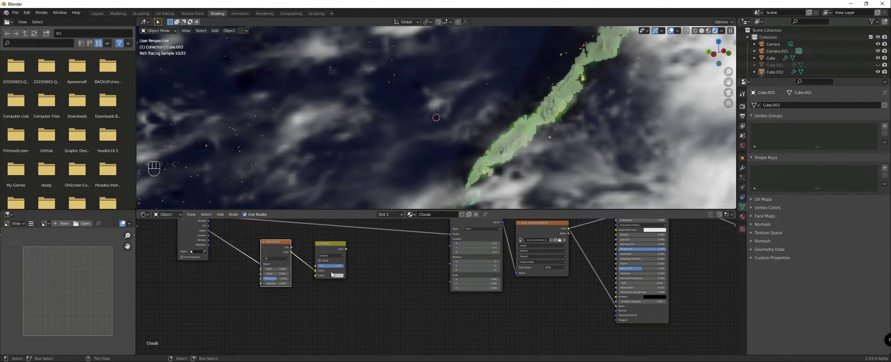
left_click(337, 275)
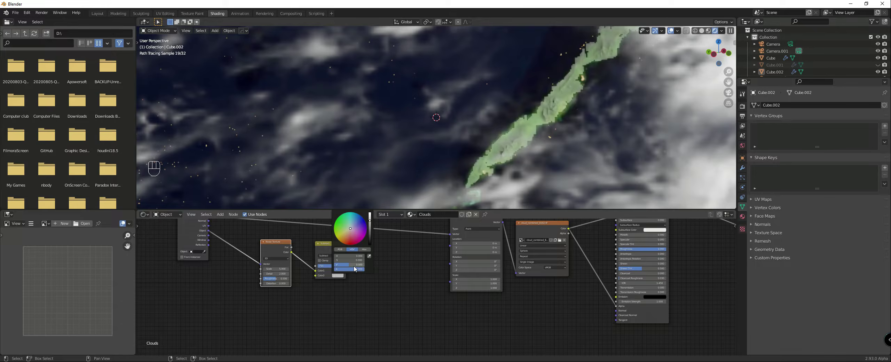
left_click_drag(334, 246, 326, 247)
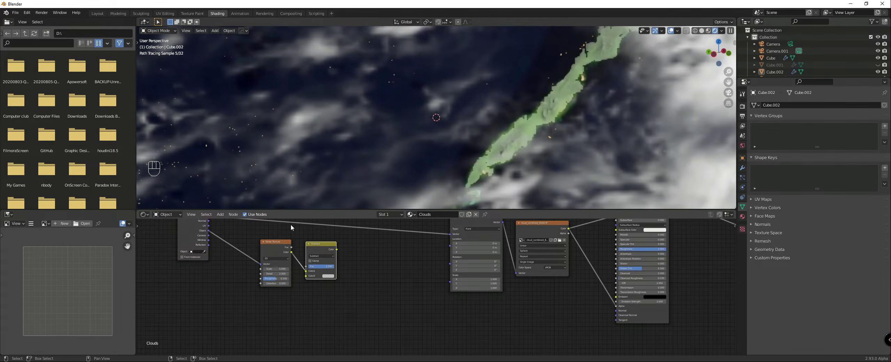
Step: Set the Noise Texture's Scale to 250 and Detail to 4
scroll(347, 262, "down", 2)
left_click_drag(251, 248, 230, 244)
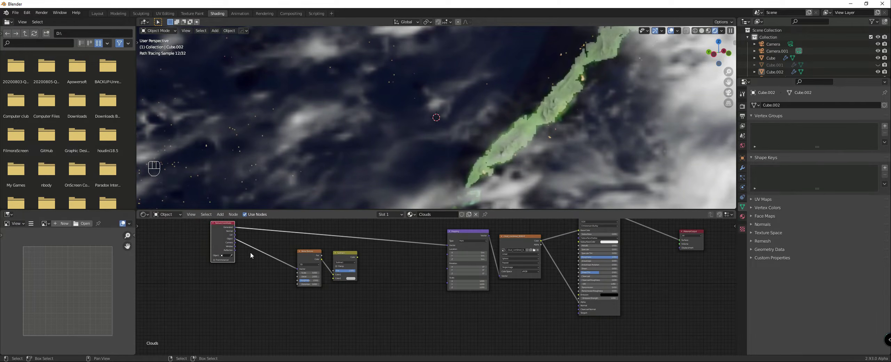
scroll(349, 269, "up", 2)
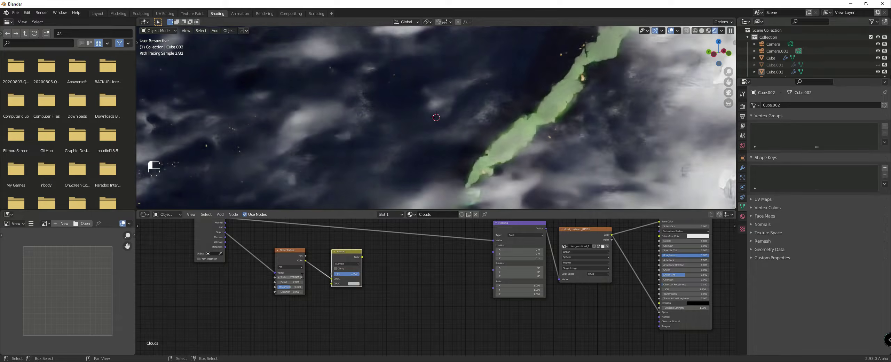
type("4")
key("Return")
Step: Add a second MixRGB node set to Multiply with Fac 1 and connect the Subtract output to its Color1
left_click_drag(355, 251, 347, 248)
key("shift+a")
mouse_move(376, 261)
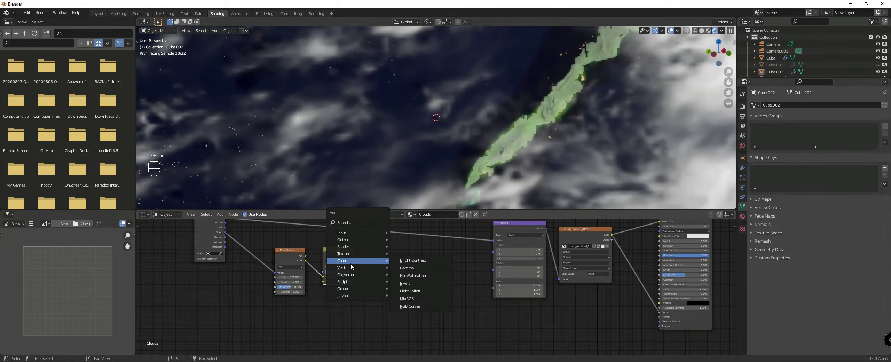
left_click(408, 298)
left_click(387, 246)
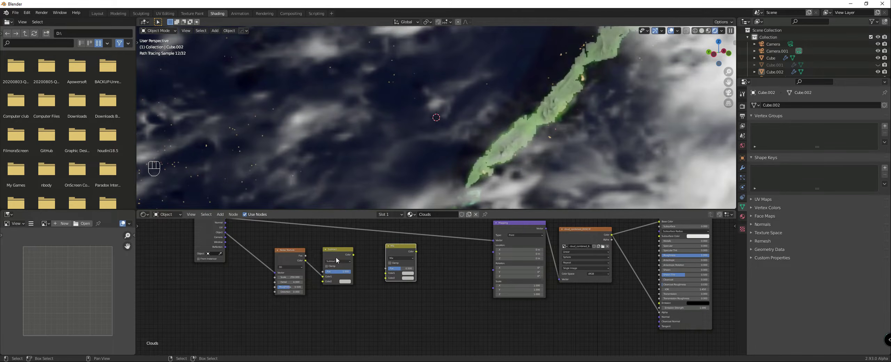
left_click_drag(352, 256, 386, 273)
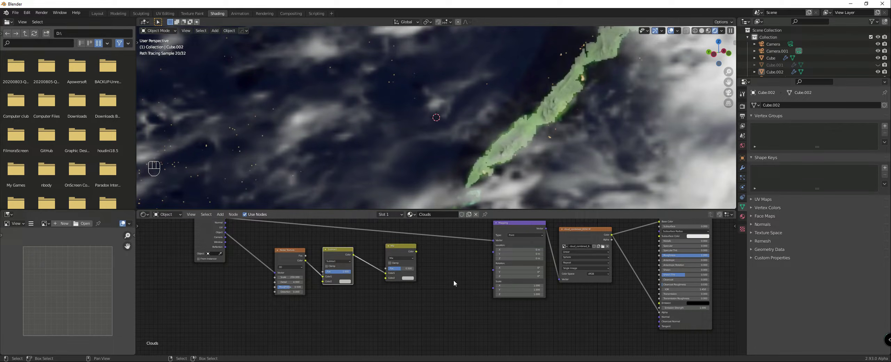
scroll(449, 282, "up", 2)
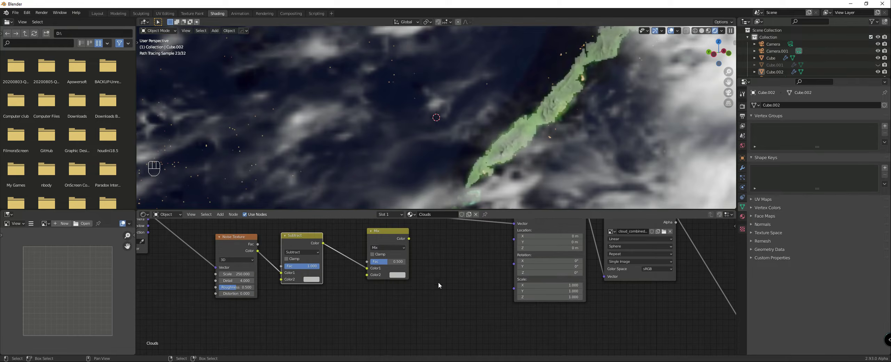
left_click(380, 248)
left_click(382, 227)
left_click_drag(382, 262, 405, 261)
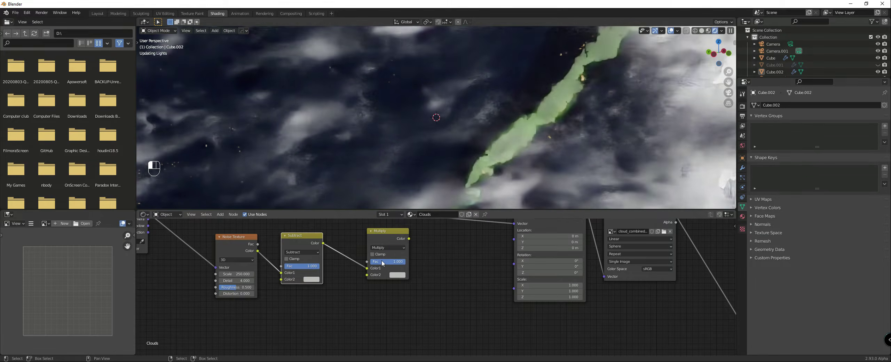
Step: Add a Value node, connect it to the Multiply node's Color2 and set it to 0.010
key("shift+a")
mouse_move(291, 254)
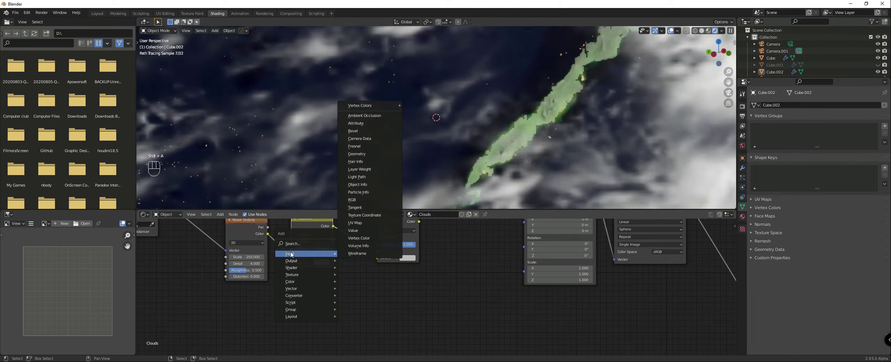
left_click(353, 231)
left_click(292, 264)
left_click_drag(327, 284, 377, 258)
double_click(315, 293)
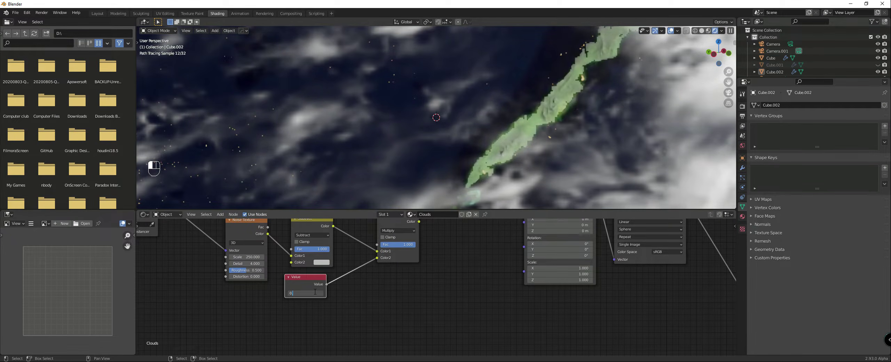
key("Return")
Step: Connect the Multiply node's Color to the Mapping node's Location and check the distorted clouds on the globe
middle_click_drag(419, 223, 401, 263)
left_click_drag(401, 262, 511, 263)
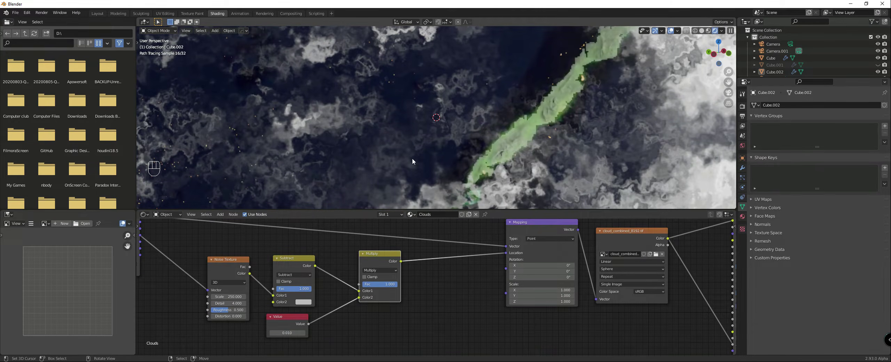
scroll(404, 149, "down", 6)
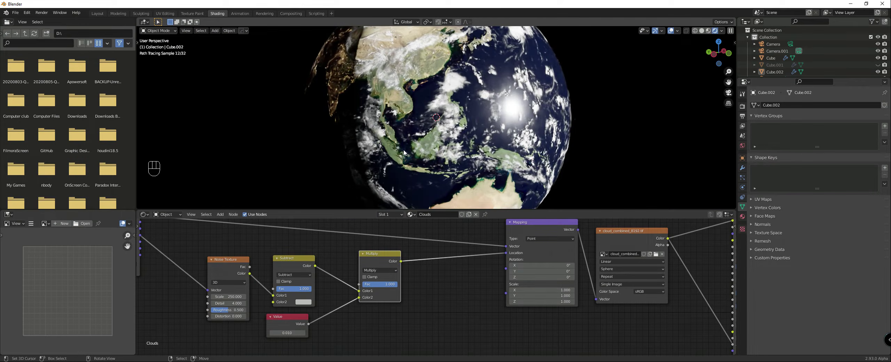
scroll(408, 136, "up", 8)
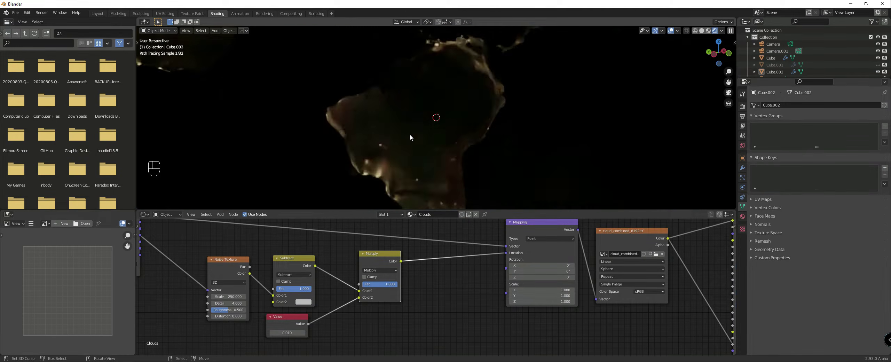
Step: Set the Value node that controls the cloud distortion strength to 0.002
scroll(410, 138, "down", 1)
middle_click_drag(340, 262, 449, 232)
scroll(380, 295, "up", 3)
left_click(398, 306)
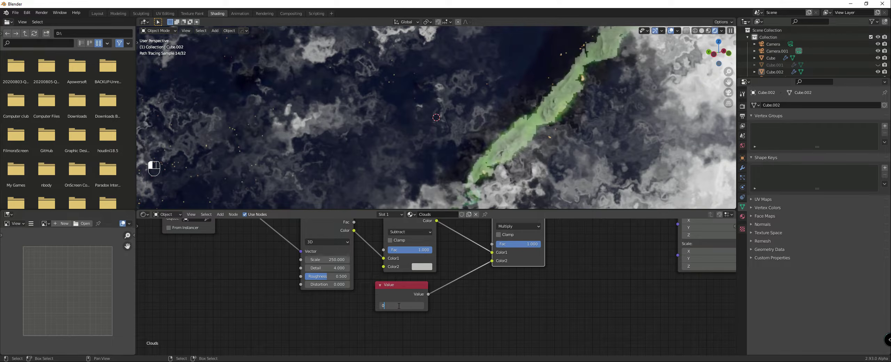
key("Return")
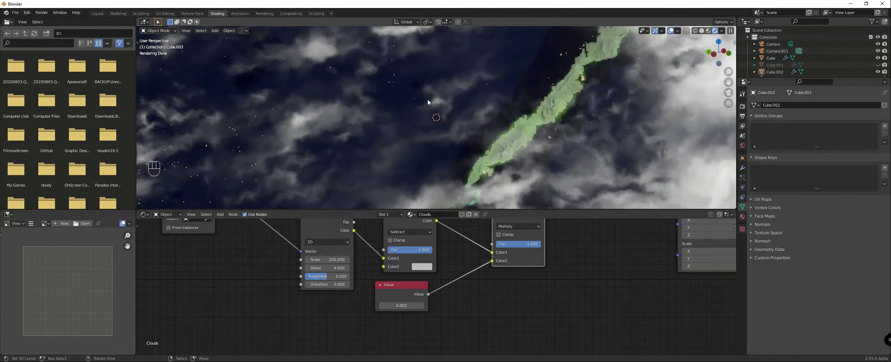
Step: Examine the distorted cloud layer close up, over the whole globe and towards the night side
scroll(433, 100, "up", 1)
scroll(432, 100, "down", 1)
scroll(434, 105, "down", 5)
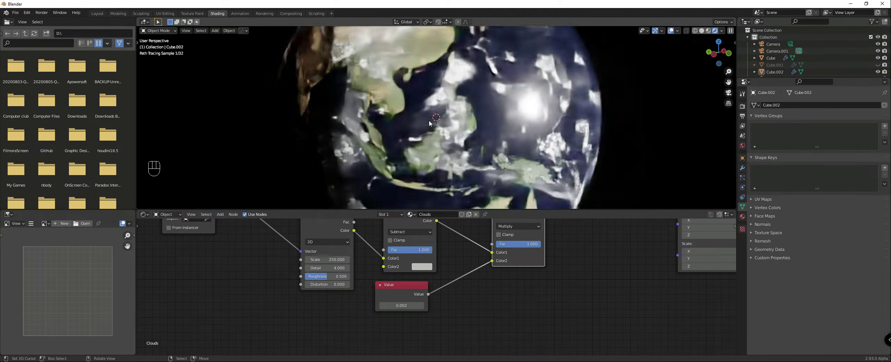
scroll(544, 284, "down", 1)
scroll(545, 283, "down", 3)
middle_click_drag(574, 286, 339, 360)
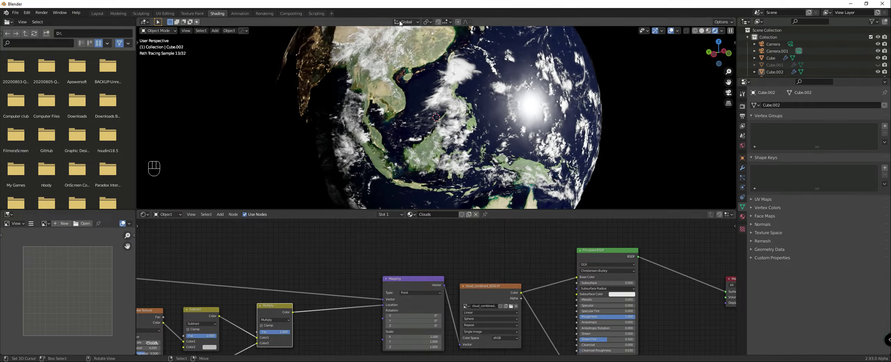
scroll(424, 129, "down", 4)
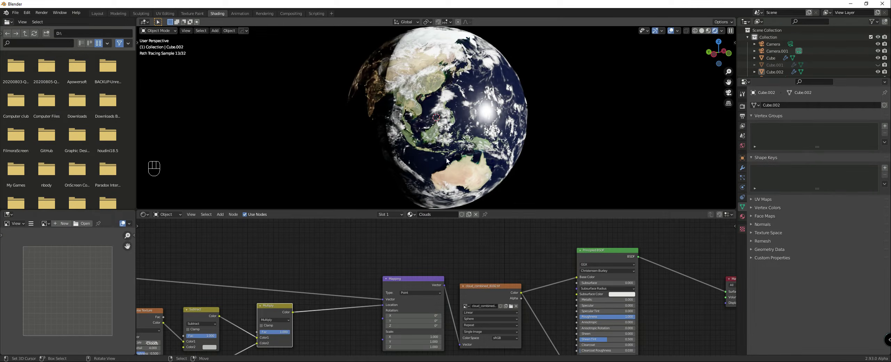
scroll(460, 252, "down", 2)
middle_click_drag(464, 257, 455, 259)
middle_click_drag(405, 133, 430, 133)
Step: Try Transmission at 1 on the clouds' Principled BSDF and check the clouds along the day-night boundary
scroll(501, 252, "down", 4)
middle_click_drag(501, 251, 401, 234)
scroll(470, 257, "up", 5)
middle_click_drag(470, 257, 418, 213)
scroll(431, 260, "down", 1)
scroll(431, 287, "up", 6)
left_click_drag(346, 291, 423, 292)
middle_click_drag(442, 102, 486, 92)
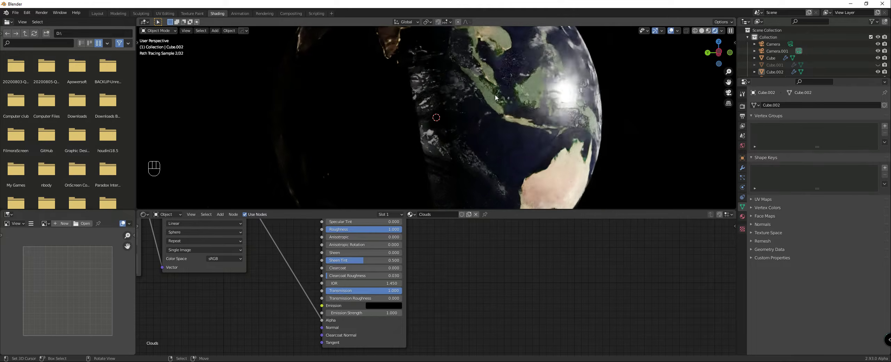
Step: Try Transmission at 0.336 with Transmission Roughness at 0.636 and check the clouds over the city lights
mouse_move(389, 292)
left_mouse_down()
mouse_move(351, 292)
mouse_move(375, 299)
left_mouse_up()
middle_click_drag(348, 90, 478, 88)
scroll(484, 90, "up", 2)
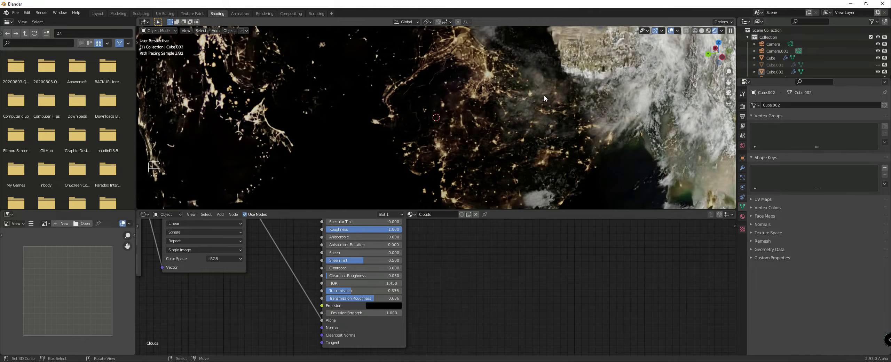
Step: Set the Principled BSDF's Transmission Roughness to 1 and Transmission to 0.545
left_click_drag(367, 301, 400, 301)
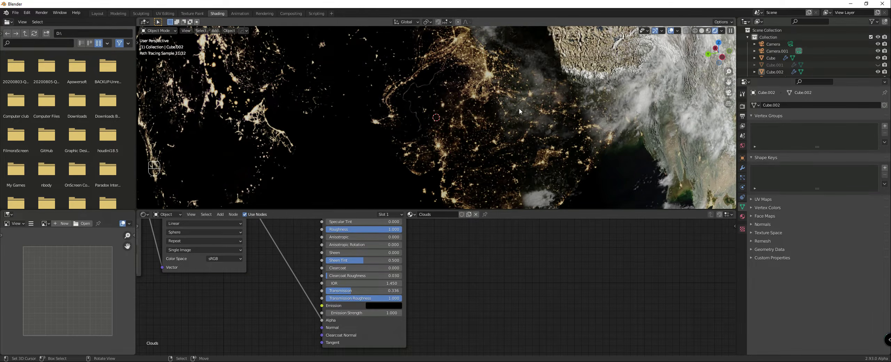
left_click_drag(362, 288, 403, 290)
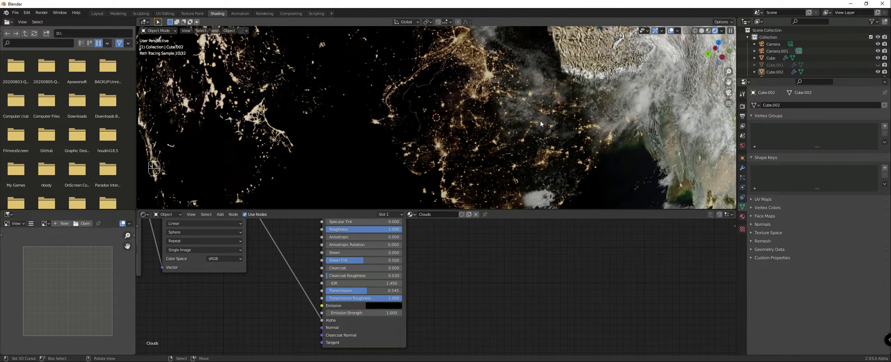
Step: Check the clouds across the night side of the globe and set the Principled BSDF's Transmission to 0
scroll(504, 102, "down", 1)
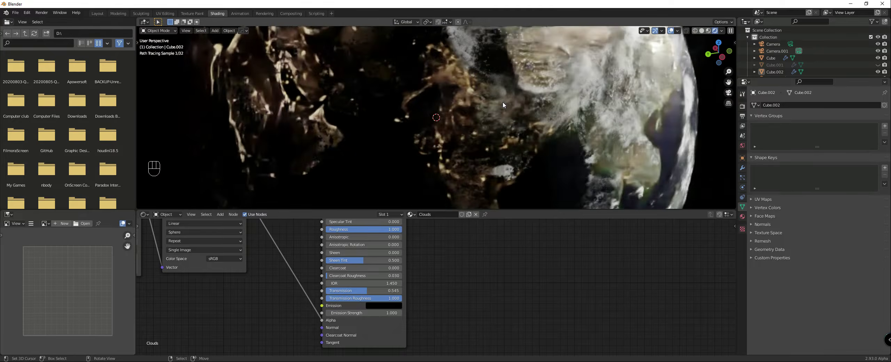
mouse_move(439, 153)
middle_mouse_down()
mouse_move(356, 137)
mouse_move(378, 140)
middle_mouse_up()
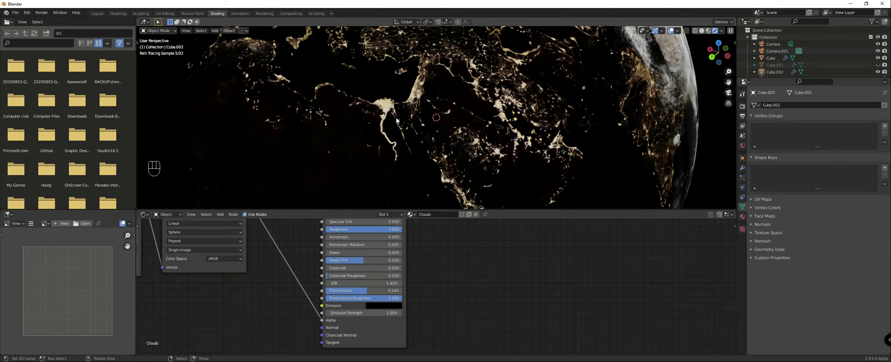
middle_click_drag(396, 117, 427, 134)
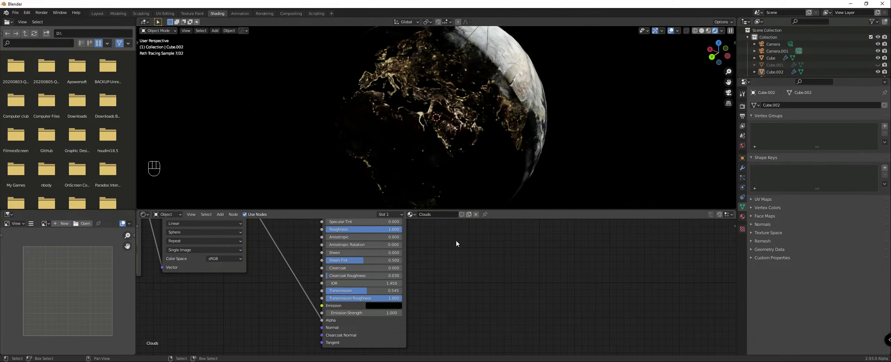
left_click_drag(368, 291, 327, 291)
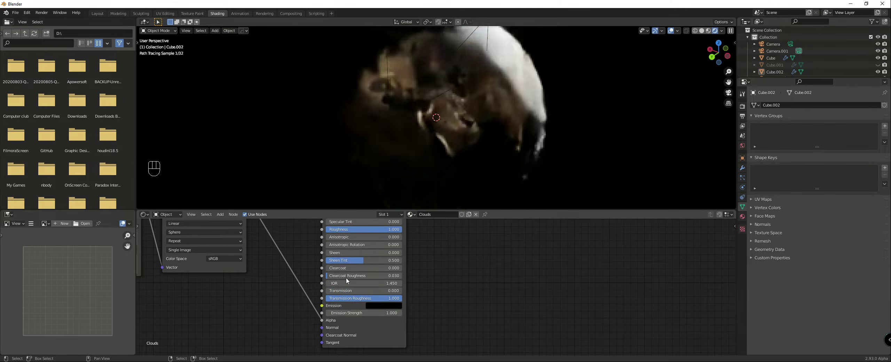
Step: Insert an Add Shader node between the clouds' Principled BSDF and the Material Output
scroll(390, 266, "down", 3)
key("shift+a")
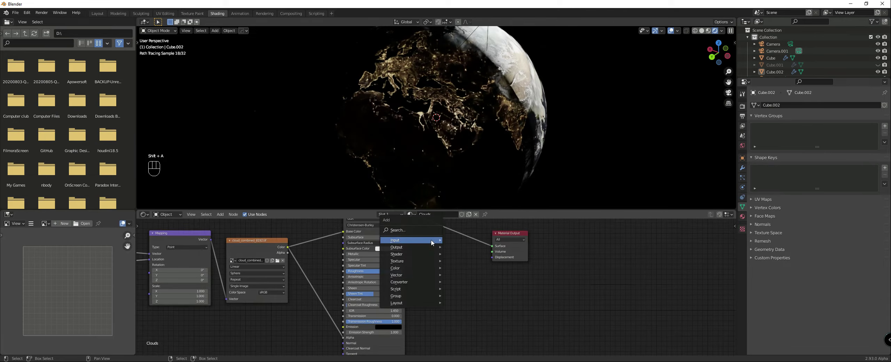
mouse_move(395, 254)
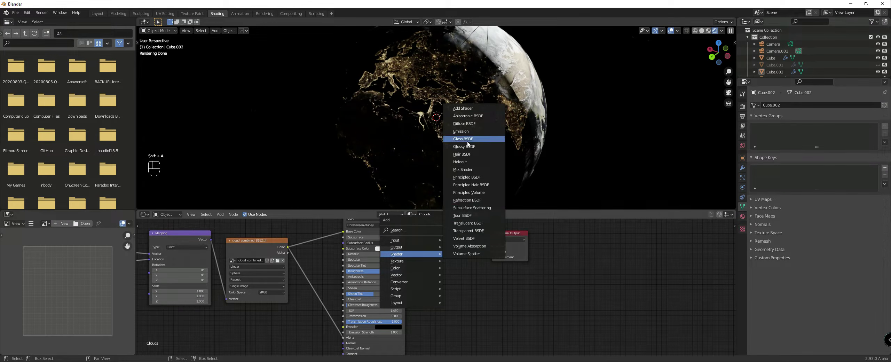
left_click(474, 111)
left_click(459, 228)
Step: Add a Translucent BSDF, feed it into the Add Shader's second input and connect the cloud texture's Color to its Color
scroll(430, 335, "down", 1)
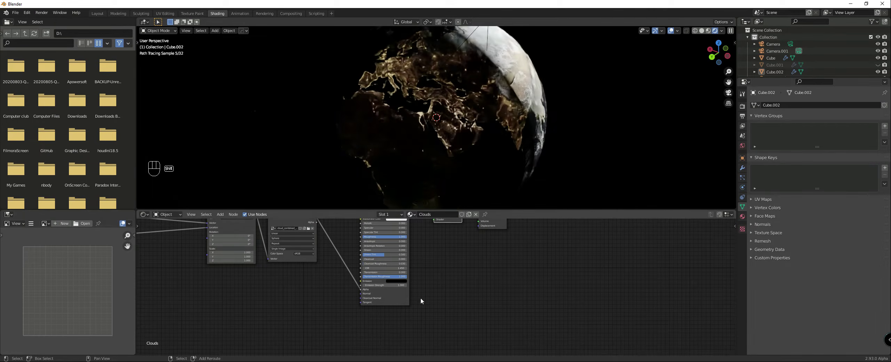
key("shift+a")
mouse_move(396, 302)
mouse_move(402, 324)
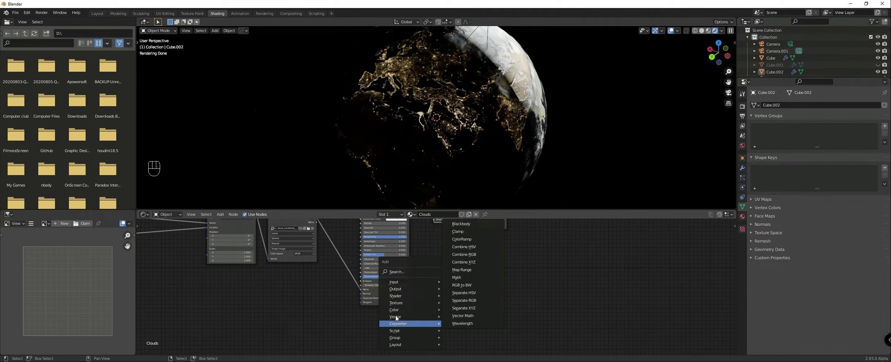
mouse_move(391, 284)
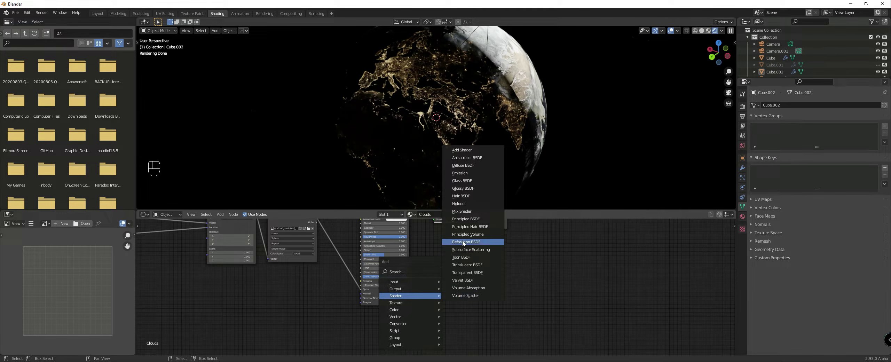
left_click(466, 264)
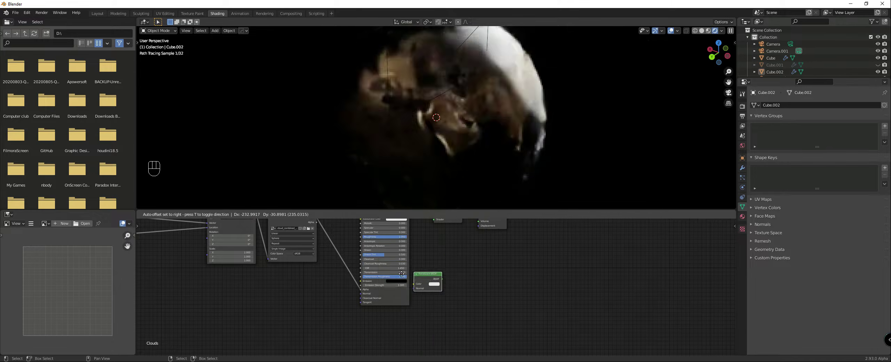
scroll(352, 303, "down", 2)
left_click_drag(370, 307, 436, 256)
left_click_drag(344, 254, 347, 310)
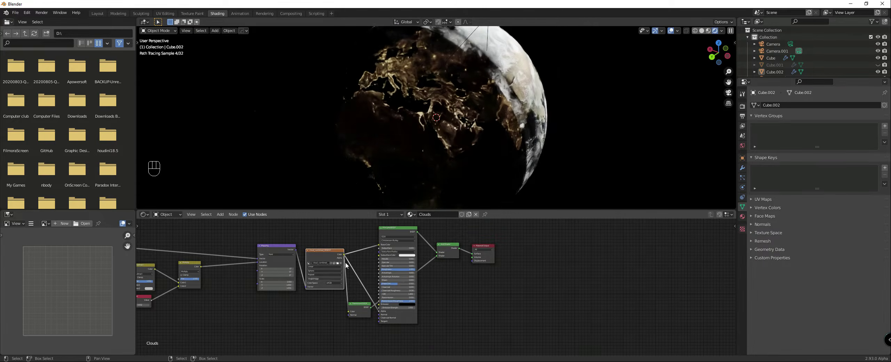
Step: Examine the clouds over the night-side city lights, comparing them with the Principled BSDF linked straight to the Material Output
middle_click_drag(499, 176, 472, 172)
scroll(473, 171, "up", 3)
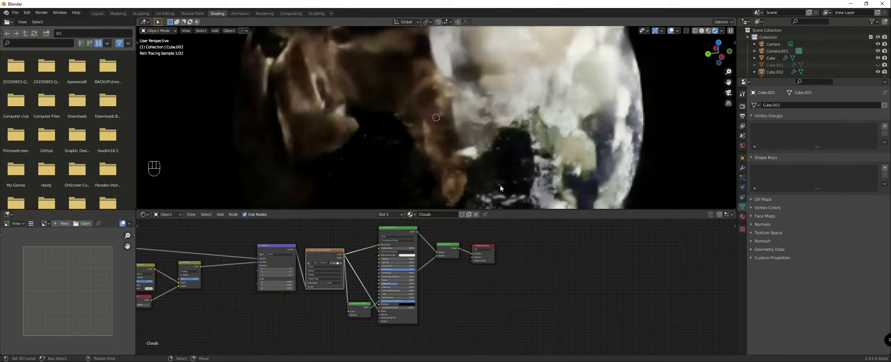
scroll(501, 186, "up", 1)
middle_click_drag(361, 176, 484, 167)
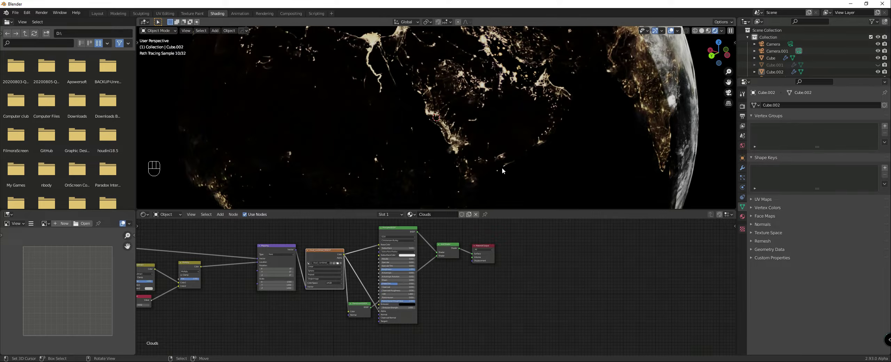
scroll(501, 171, "up", 2)
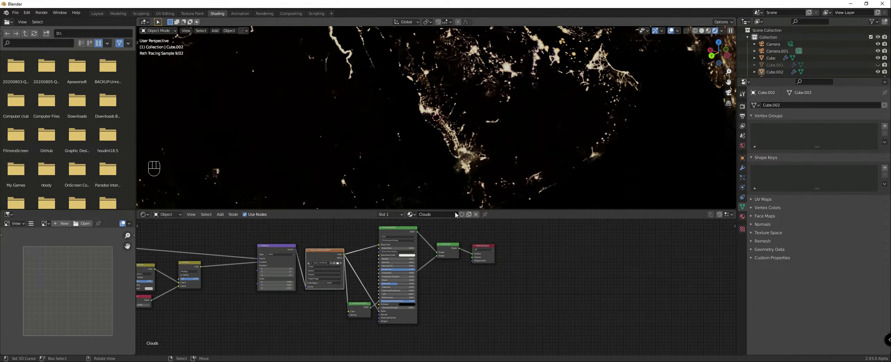
scroll(444, 259, "up", 1)
left_click_drag(413, 226, 478, 249)
key("ctrl+z")
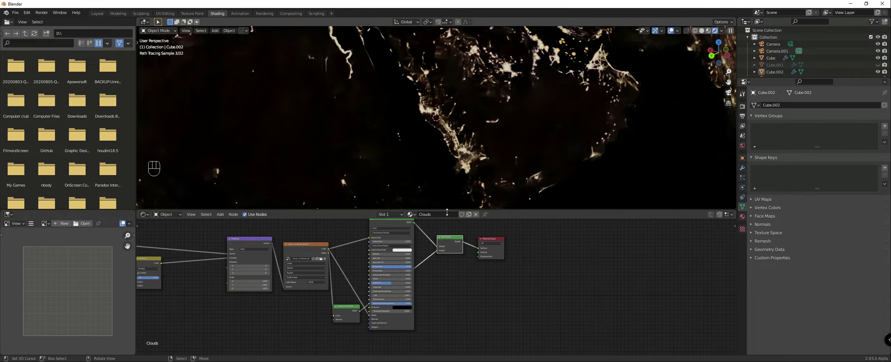
Step: Move the Principled BSDF node clear of the Translucent BSDF's link and check the clouds along the day-night boundary
scroll(423, 286, "down", 2)
middle_click_drag(358, 291, 377, 324)
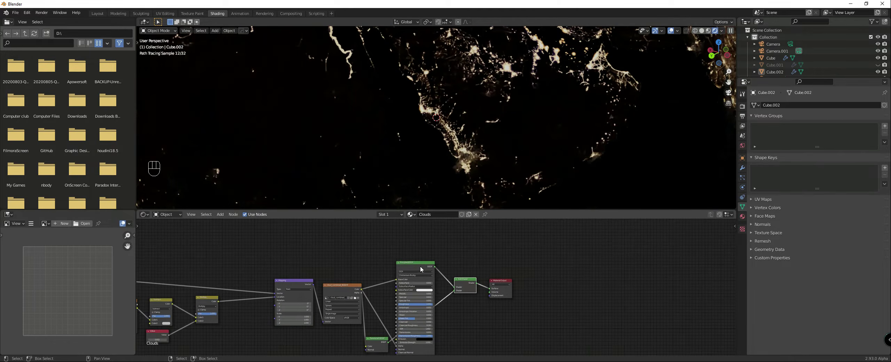
left_click_drag(415, 266, 407, 226)
scroll(490, 141, "down", 5)
middle_click_drag(573, 143, 539, 145)
scroll(538, 145, "up", 3)
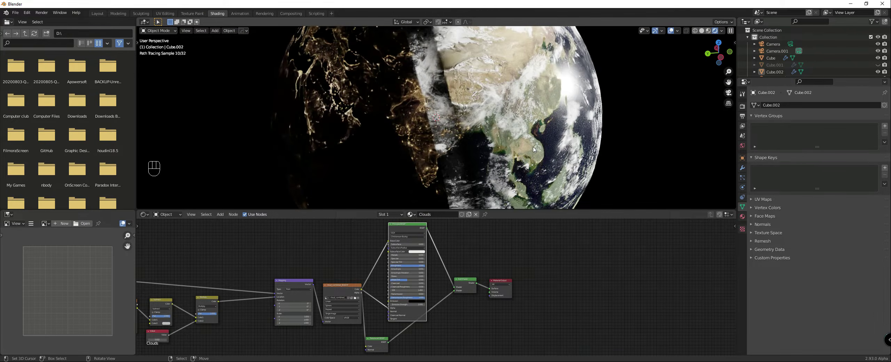
scroll(519, 155, "up", 2)
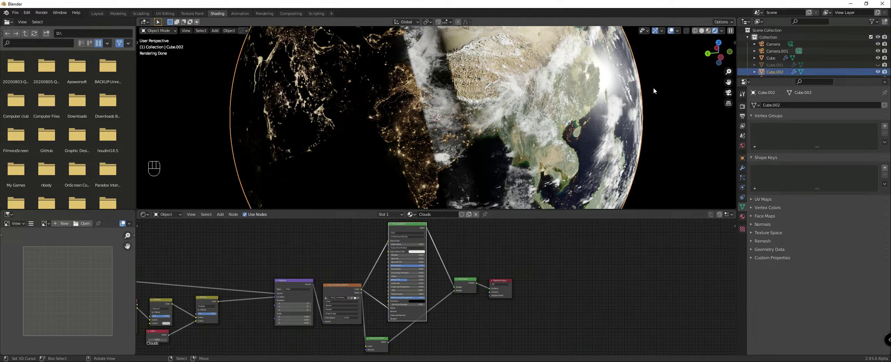
Step: Scale the cloud sphere down slightly, to about 0.994, so it sits closer to the Earth's surface
mouse_move(664, 87)
middle_mouse_down("shift")
mouse_move(667, 80)
mouse_move(644, 76)
mouse_move(376, 125)
mouse_move(500, 112)
middle_mouse_up("shift")
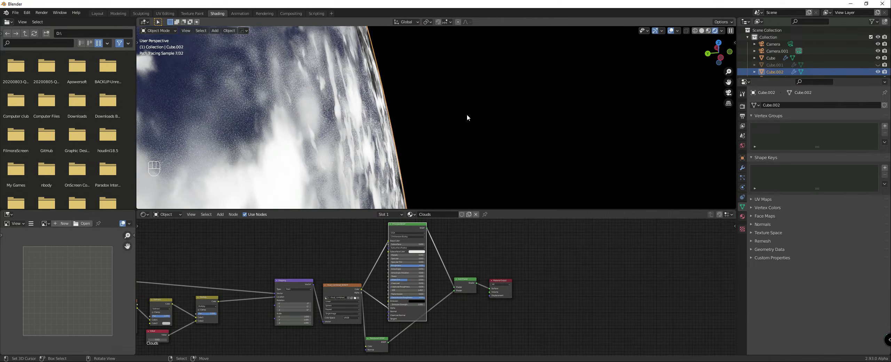
key("s")
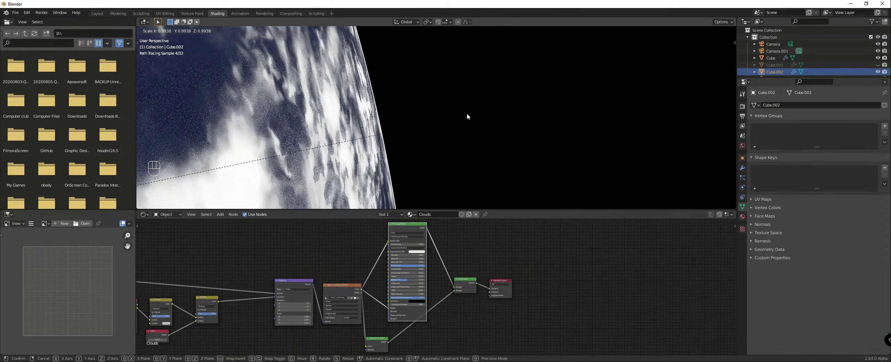
left_click(445, 121)
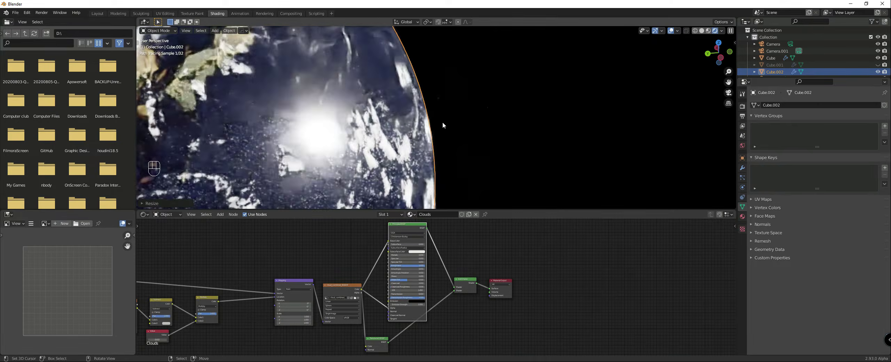
Step: Add a Displacement node feeding the Material Output's Displacement and connect the cloud texture's Color to its Height
middle_click_drag(342, 286, 384, 248)
key("shift+a")
mouse_move(487, 310)
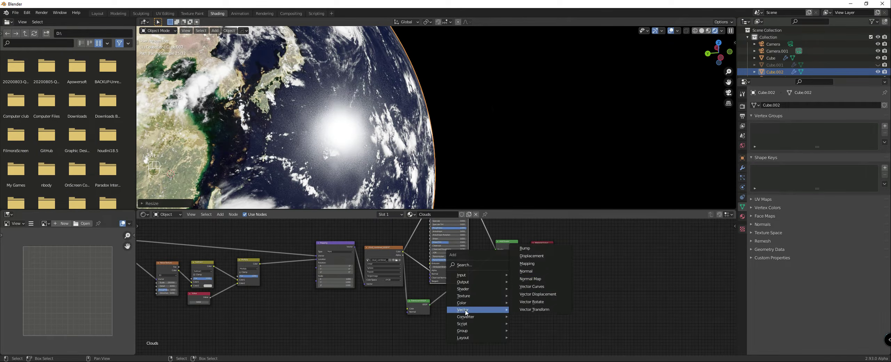
left_click(526, 256)
left_click(503, 272)
left_click_drag(403, 252, 529, 259)
Step: Set the clouds' Displacement node Scale to 0.01
scroll(516, 287, "up", 4)
middle_click_drag(552, 295, 471, 301)
scroll(471, 300, "up", 4)
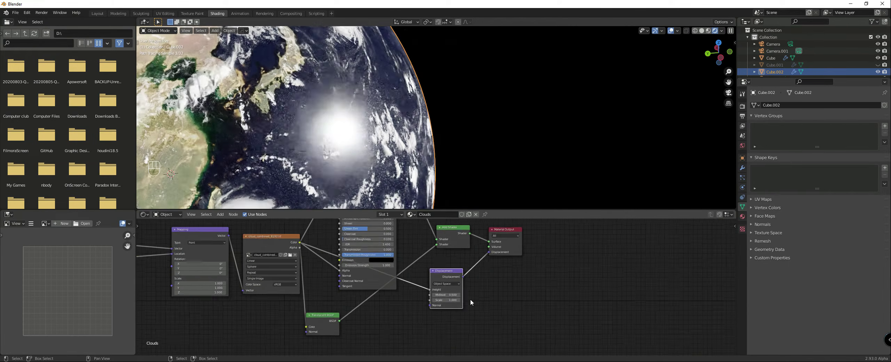
middle_click_drag(321, 127, 351, 128)
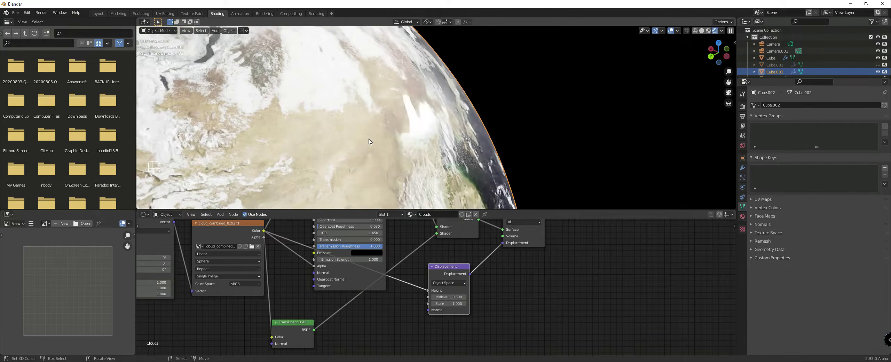
left_click(449, 303)
type("1.001")
key("Return")
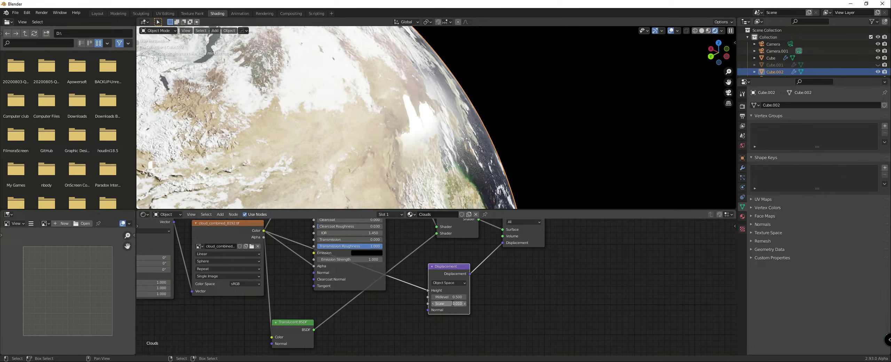
Step: Examine the displaced clouds over the coasts, along the globe's edge and near the day-night boundary, and review the clouds' node setup
middle_click_drag(458, 164, 448, 157)
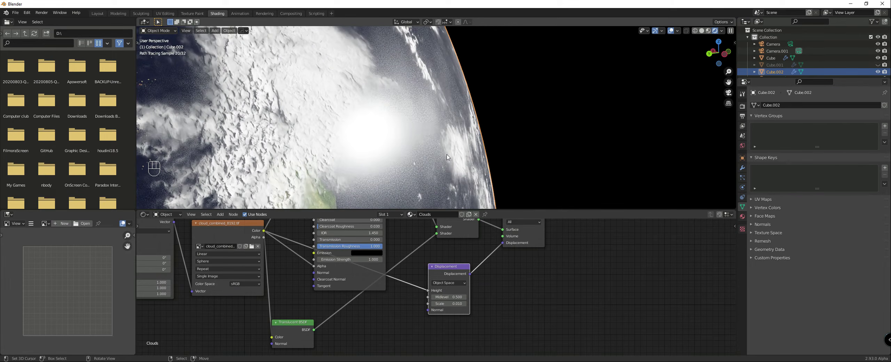
scroll(282, 163, "down", 8)
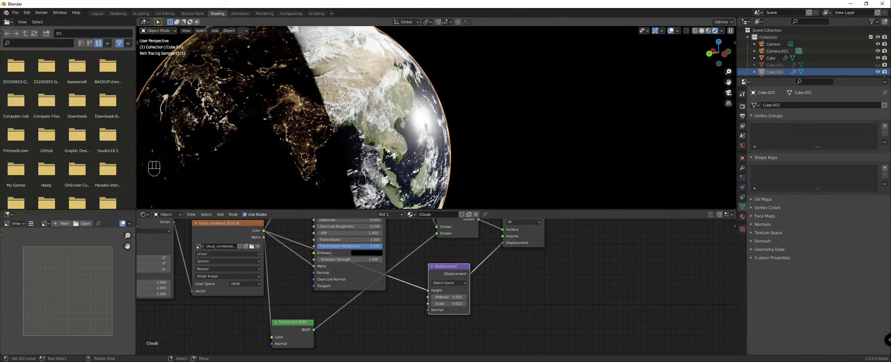
right_click(549, 157)
scroll(438, 167, "up", 3)
scroll(437, 170, "up", 4)
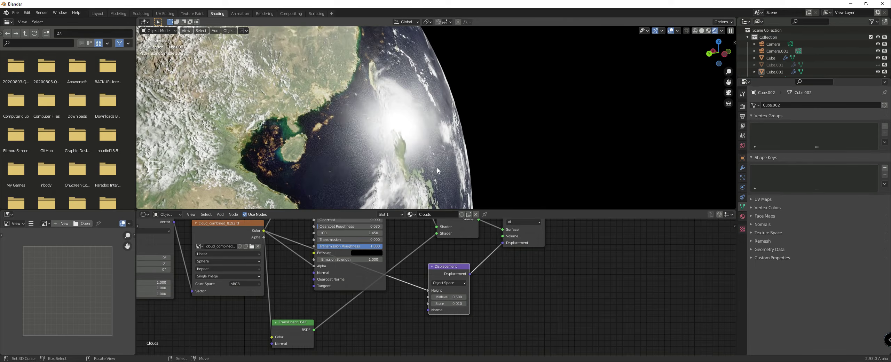
scroll(437, 170, "down", 5)
scroll(366, 281, "down", 1)
middle_click_drag(385, 265, 437, 226)
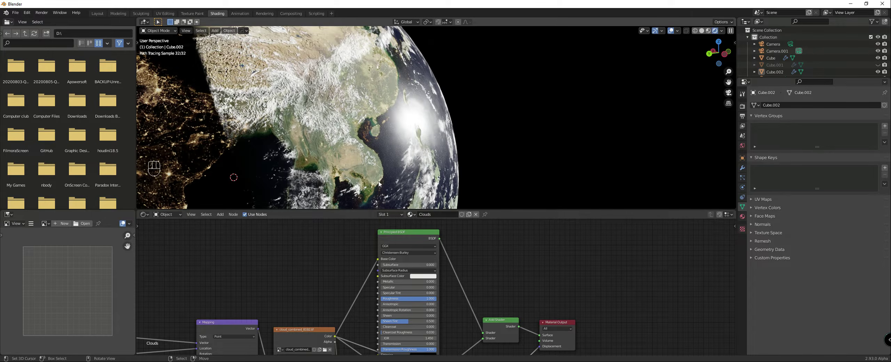
scroll(463, 279, "up", 1)
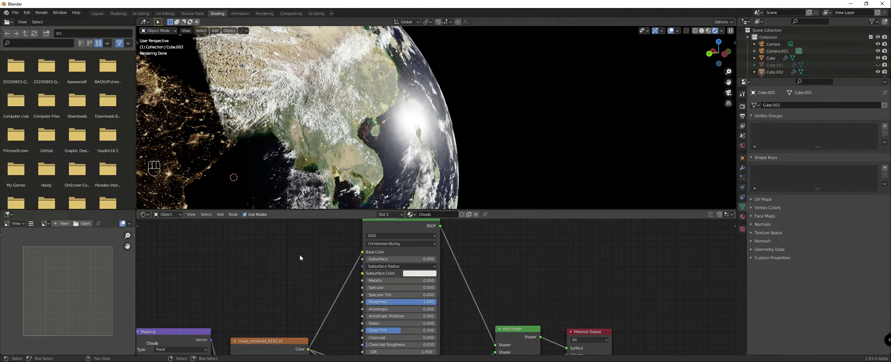
scroll(300, 258, "down", 3)
middle_click_drag(342, 254, 325, 339)
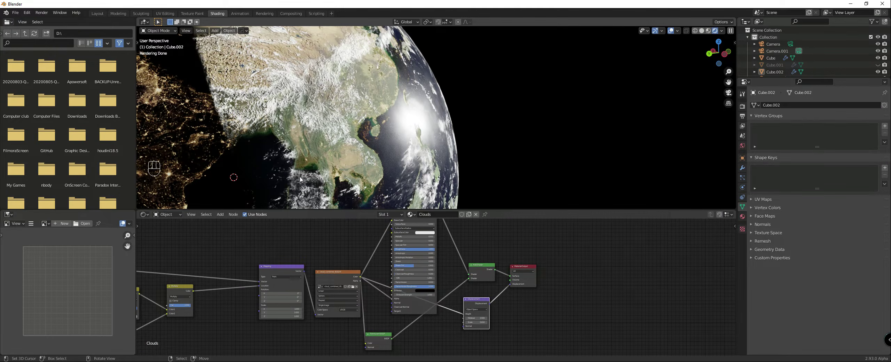
middle_click_drag(350, 160, 327, 158)
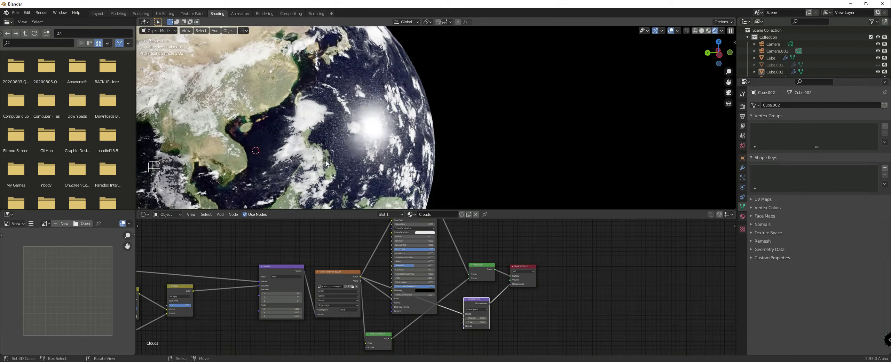
middle_click_drag(431, 264, 401, 289)
scroll(381, 255, "up", 1)
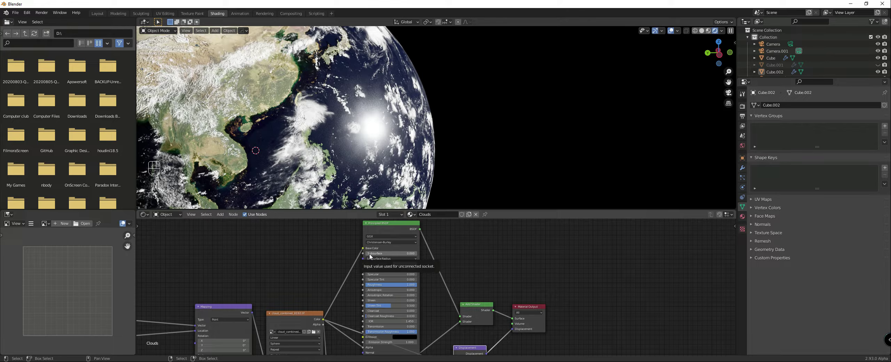
middle_click_drag(342, 202, 362, 196)
scroll(362, 196, "up", 2)
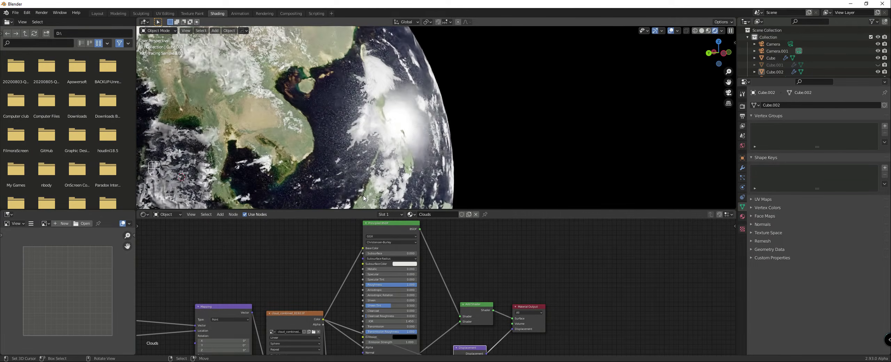
Step: Set the second and third Subsurface Radius values of the clouds' Principled BSDF to 1
scroll(427, 279, "down", 4)
middle_click_drag(458, 329, 421, 270)
scroll(408, 298, "up", 5)
middle_click_drag(364, 252, 406, 361)
scroll(393, 243, "up", 3)
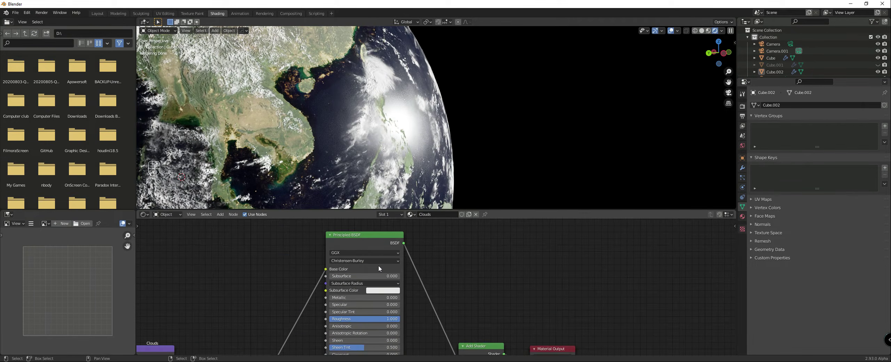
left_click(359, 276)
key("Return")
left_click(361, 283)
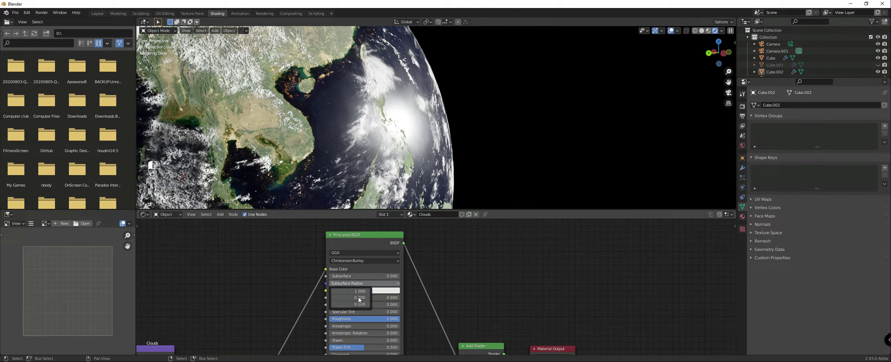
left_click_drag(358, 298, 358, 304)
type("1")
key("Return")
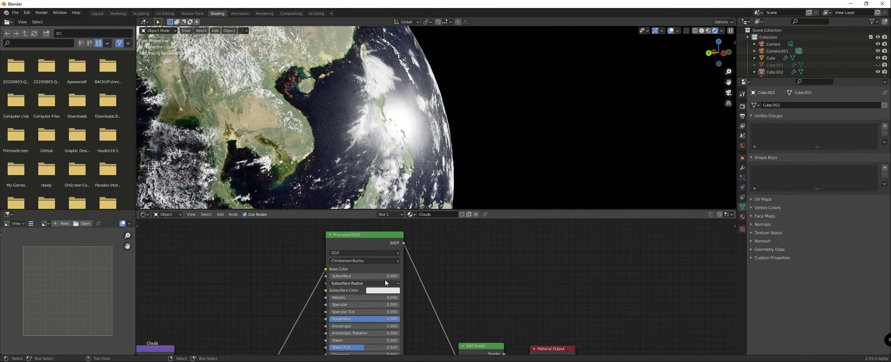
Step: Set the Principled BSDF's Subsurface to 0.0025
scroll(428, 286, "up", 4)
middle_click_drag(502, 290, 567, 302)
scroll(418, 294, "up", 3)
left_click(396, 283)
type("0")
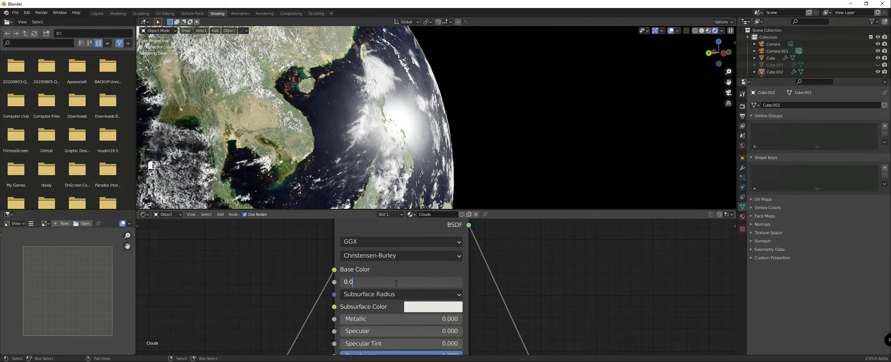
type("025")
key("Return")
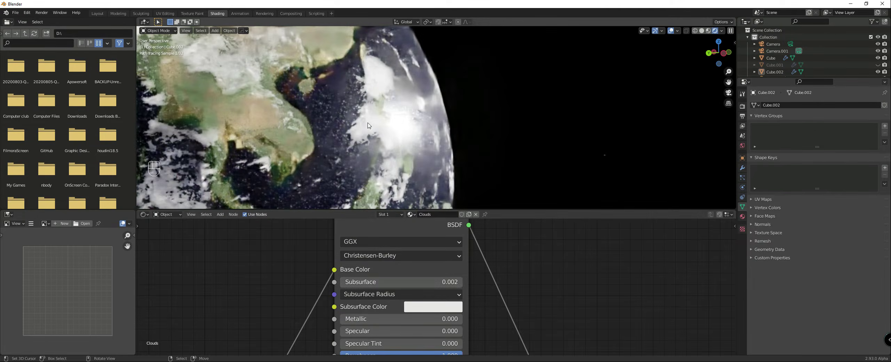
Step: Examine the cloud layer along the globe's bright edge, then review the scene's render and output settings
scroll(369, 125, "up", 5)
scroll(369, 125, "down", 2)
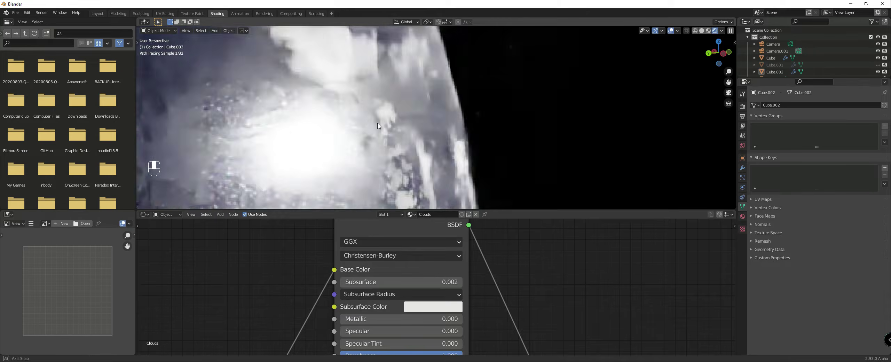
scroll(493, 289, "down", 3)
middle_click_drag(493, 290, 473, 251)
scroll(421, 181, "down", 6)
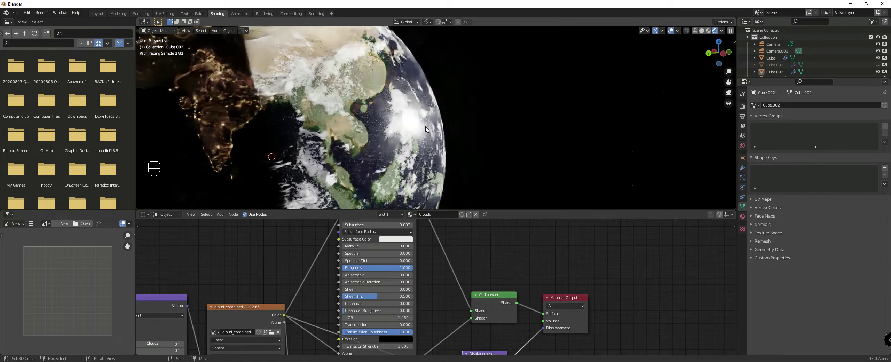
left_click(420, 184)
left_click(742, 105)
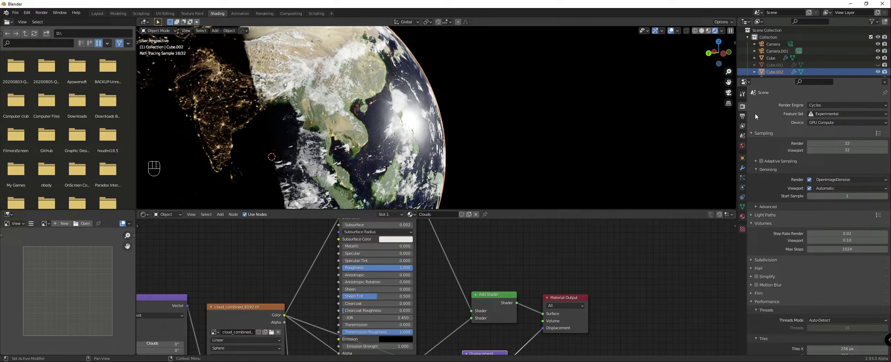
left_click(742, 115)
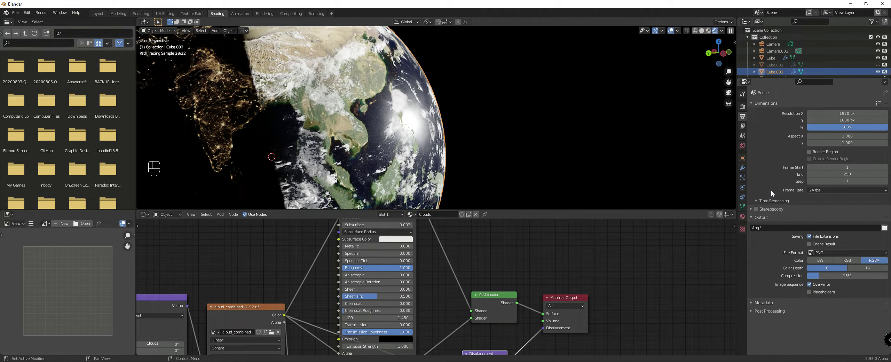
Step: Set the Midlevel of the clouds' Displacement node to 0, keeping the cloud sphere as the selected object
middle_click_drag(493, 292, 483, 219)
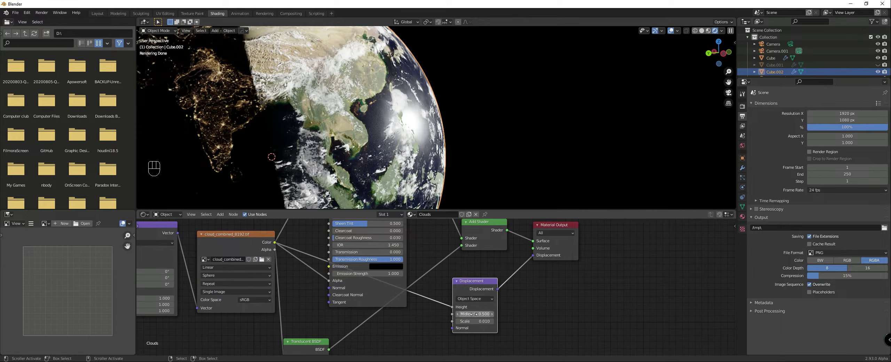
left_click_drag(477, 315, 452, 316)
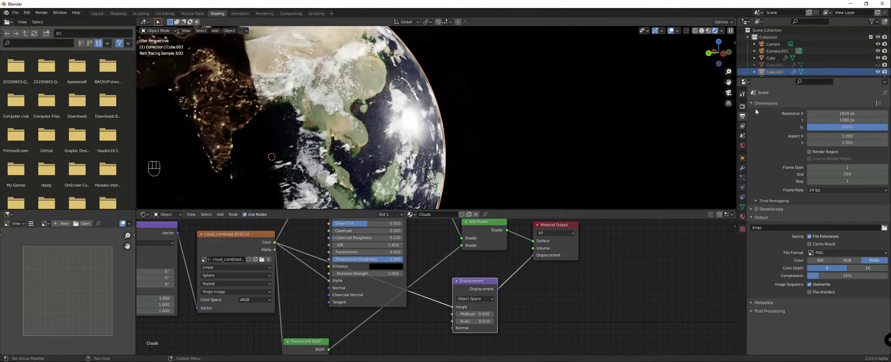
left_click(440, 102)
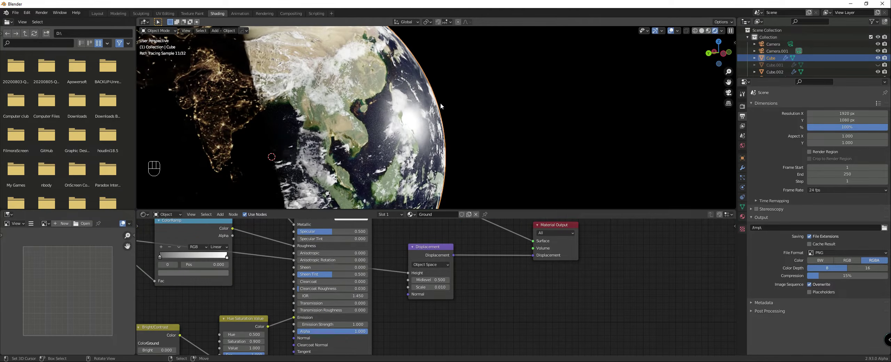
key("ctrl+z")
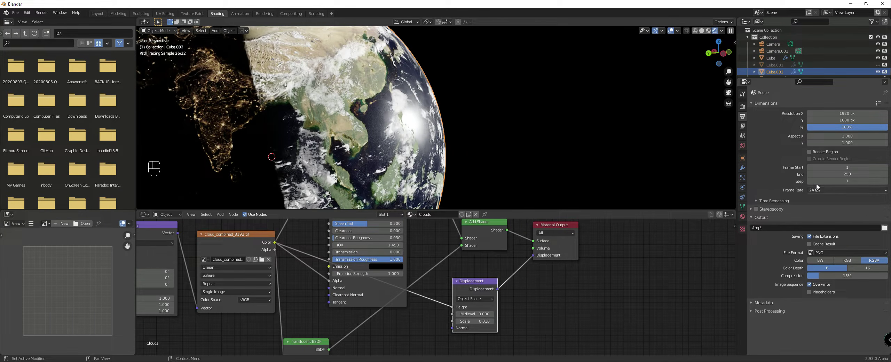
Step: Change the surface displacement method in the Clouds material settings so the clouds use real mesh displacement
left_click(742, 217)
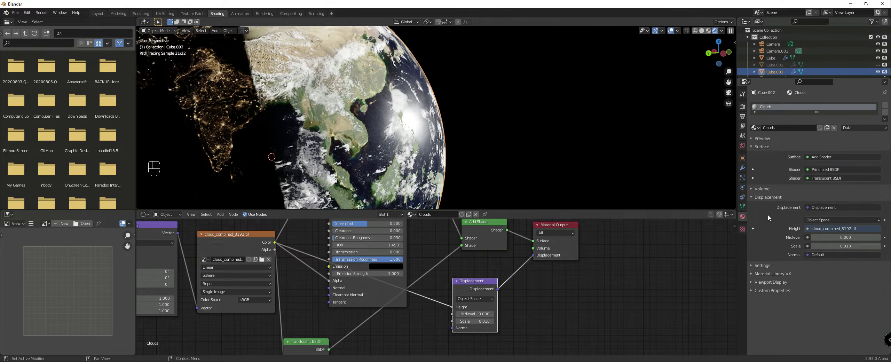
left_click(753, 264)
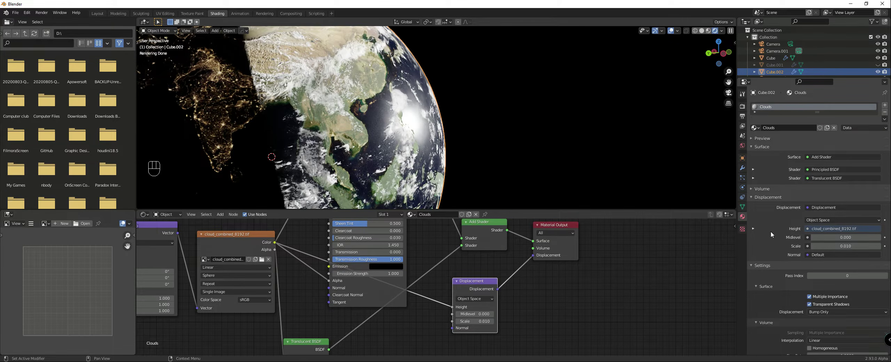
scroll(771, 231, "down", 3)
left_click(846, 280)
left_click(823, 304)
Step: Enable Adaptive Subdivision on the clouds' Subdivision modifier and inspect the cloud relief close up
left_click(742, 167)
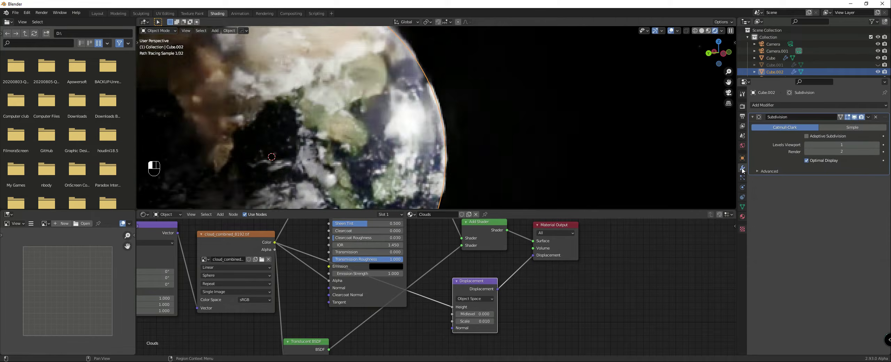
left_click(806, 136)
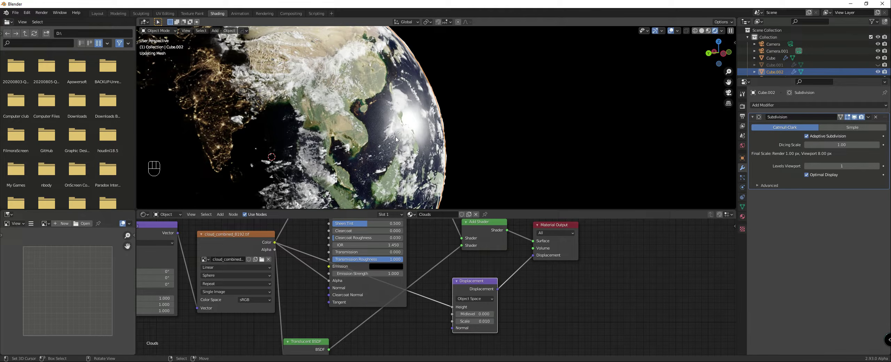
left_click(464, 132)
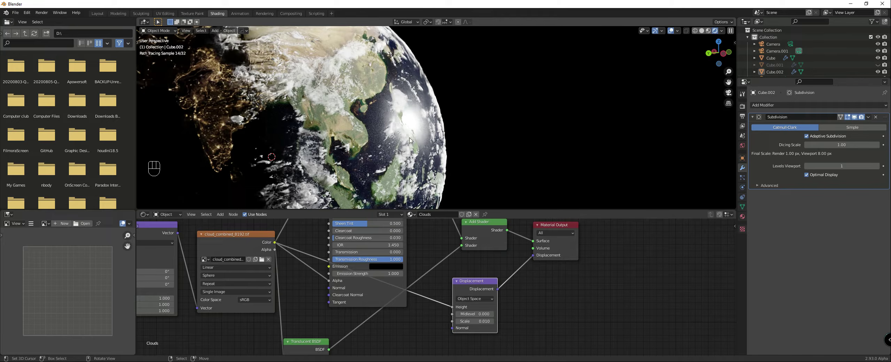
mouse_move(451, 137)
middle_mouse_down()
mouse_move(451, 115)
mouse_move(482, 118)
middle_mouse_up()
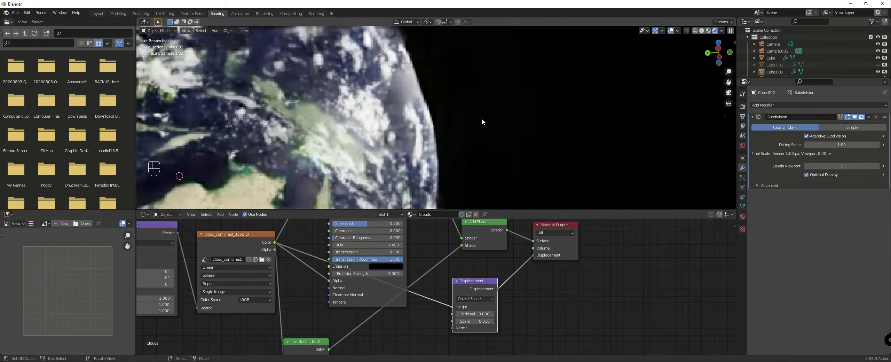
scroll(482, 119, "up", 5)
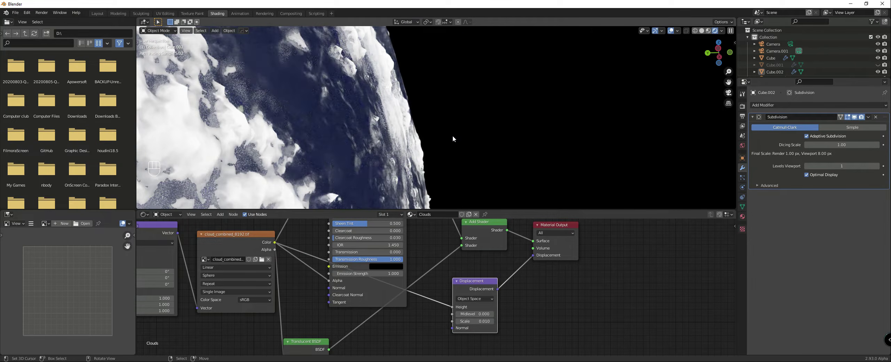
Step: Set the Subsurface of the clouds' Principled BSDF to 0.0003 and check the clouds near the sun's reflection
scroll(454, 135, "up", 3)
middle_click_drag(413, 270, 427, 355)
left_click(388, 240)
type("0.00025")
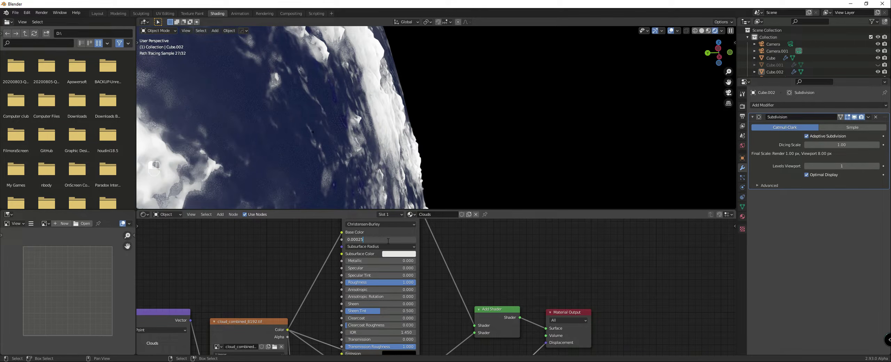
key("Return")
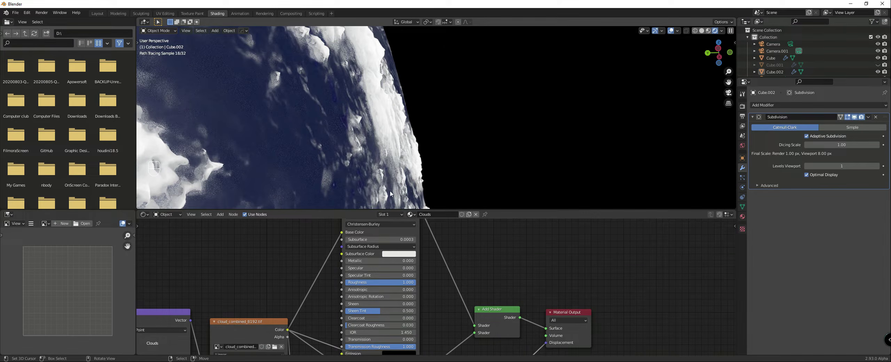
scroll(292, 155, "down", 4)
middle_click_drag(293, 155, 348, 141)
scroll(349, 141, "up", 5)
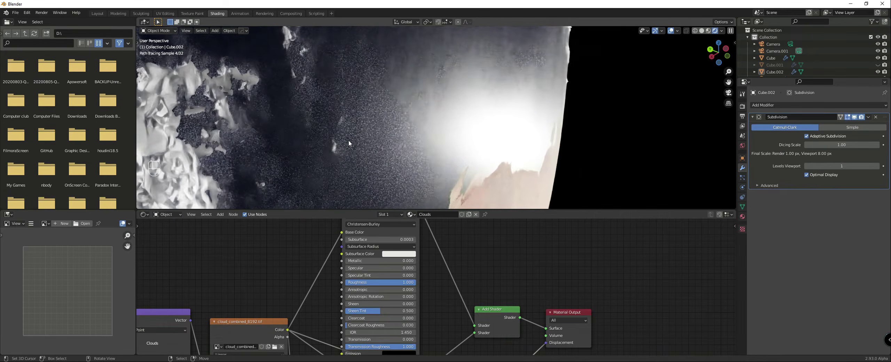
middle_click_drag(348, 140, 334, 147)
double_click(382, 238)
type("0.0025")
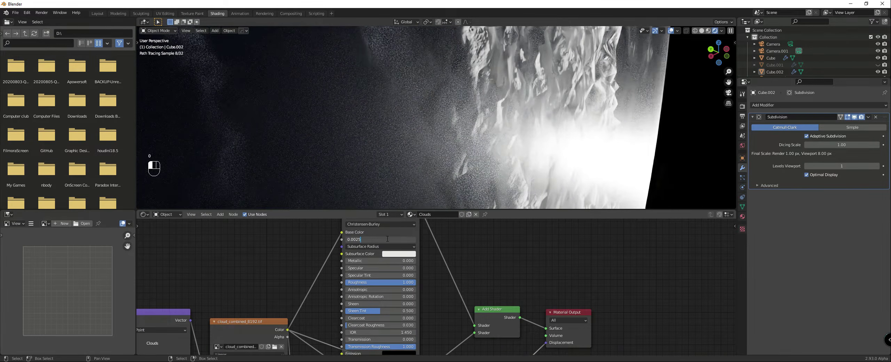
key("Escape")
Step: Turn off Adaptive Subdivision for the clouds and set their Principled BSDF Subsurface to 0.002
left_click(807, 136)
left_click(393, 240)
type("0.002")
key("Return")
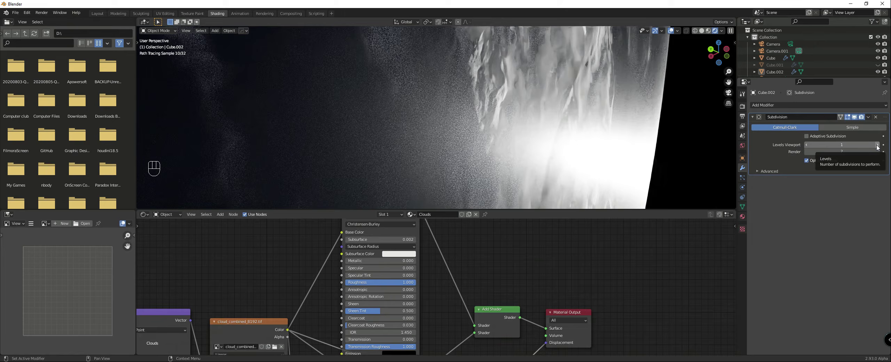
Step: Reduce the Scale of the clouds' Displacement node to 0.001
scroll(600, 95, "down", 5)
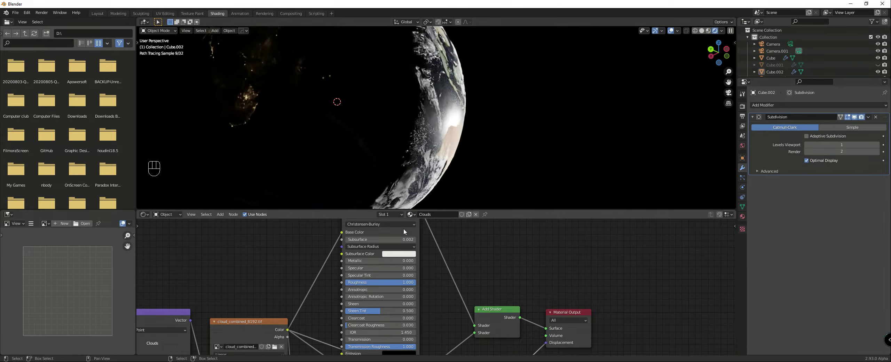
mouse_move(464, 110)
middle_mouse_down()
mouse_move(452, 123)
mouse_move(465, 118)
middle_mouse_up()
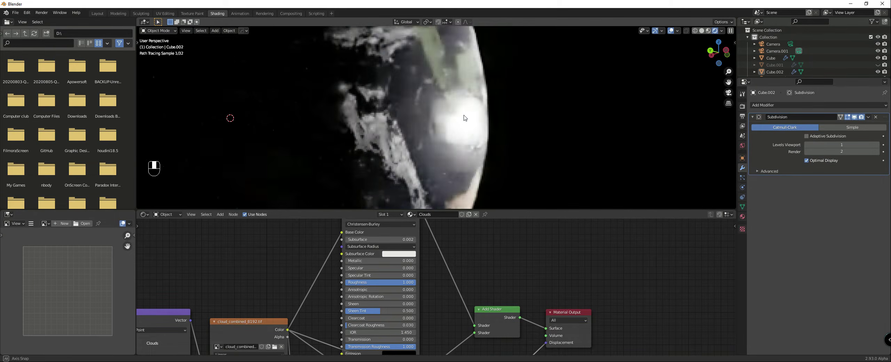
scroll(466, 122, "up", 2)
middle_click_drag(495, 323, 498, 342)
left_click(490, 293)
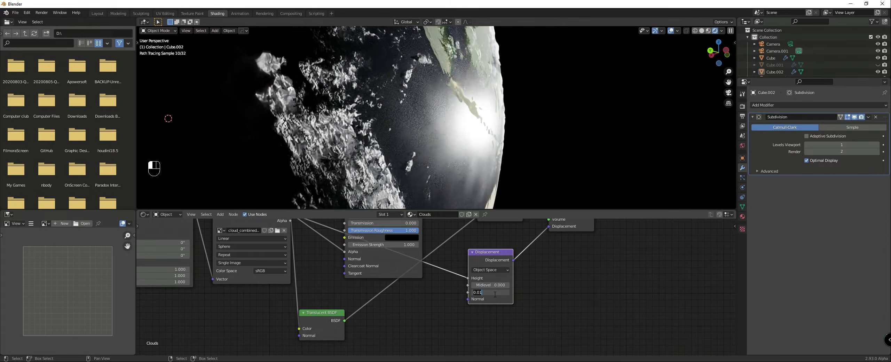
key("Return")
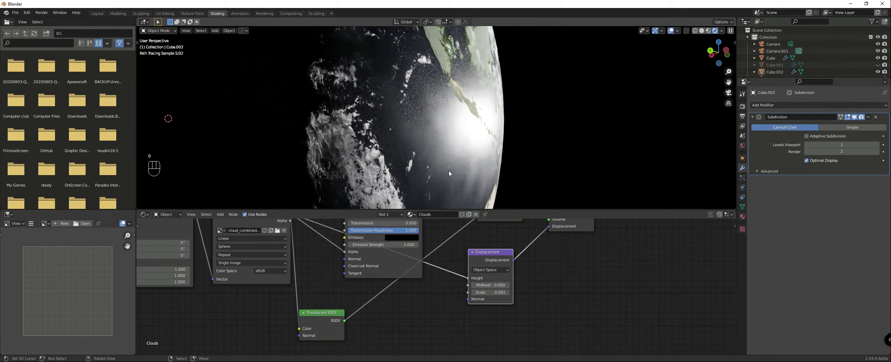
Step: Examine the flatter clouds near the sun's reflection and over the coasts, and review the whole cloud node setup
mouse_move(485, 164)
middle_mouse_down()
mouse_move(552, 157)
mouse_move(414, 159)
middle_mouse_up()
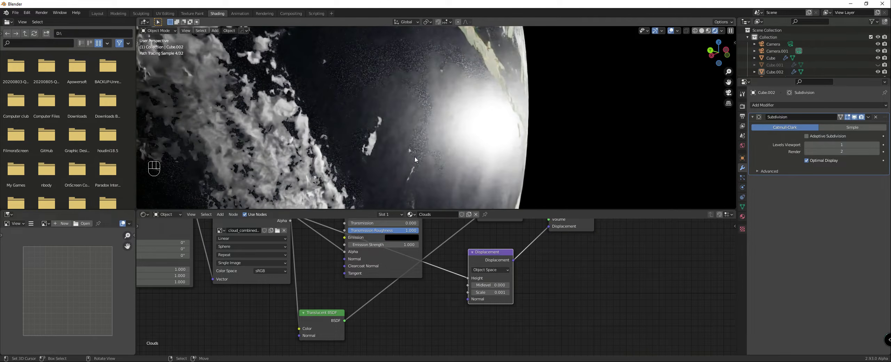
scroll(407, 286, "down", 2)
mouse_move(402, 290)
middle_mouse_down()
mouse_move(400, 313)
mouse_move(367, 337)
middle_mouse_up()
scroll(372, 332, "up", 1)
scroll(429, 275, "up", 1)
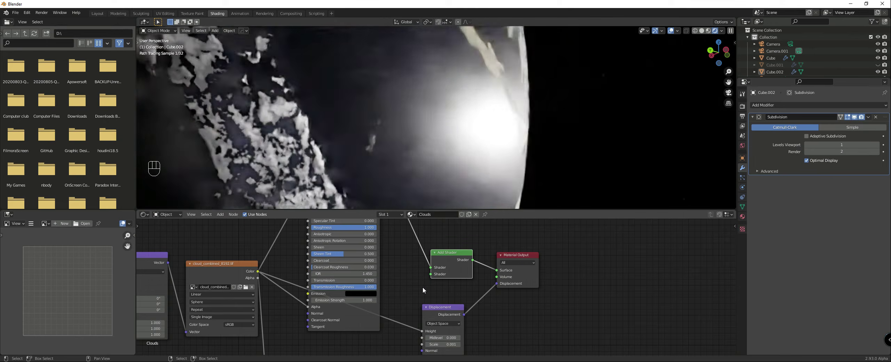
scroll(356, 164, "down", 5)
mouse_move(356, 165)
middle_mouse_down()
mouse_move(336, 167)
mouse_move(350, 173)
middle_mouse_up()
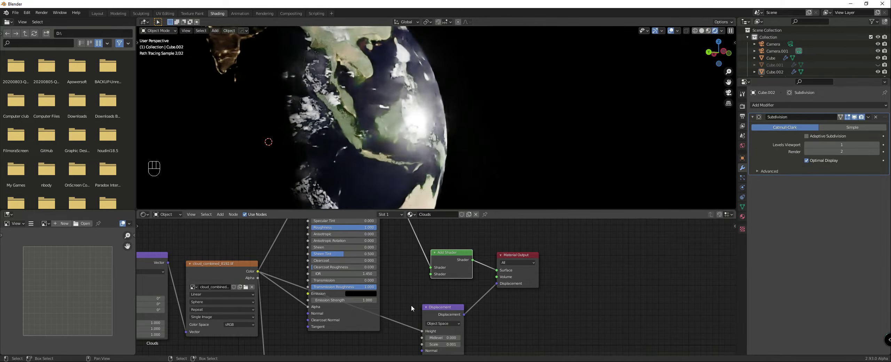
scroll(418, 302, "down", 2)
scroll(345, 155, "up", 5)
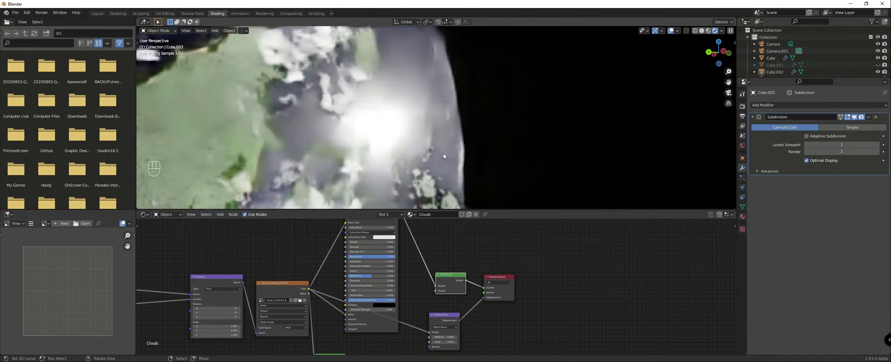
middle_click_drag(397, 245, 436, 263)
scroll(437, 263, "down", 3)
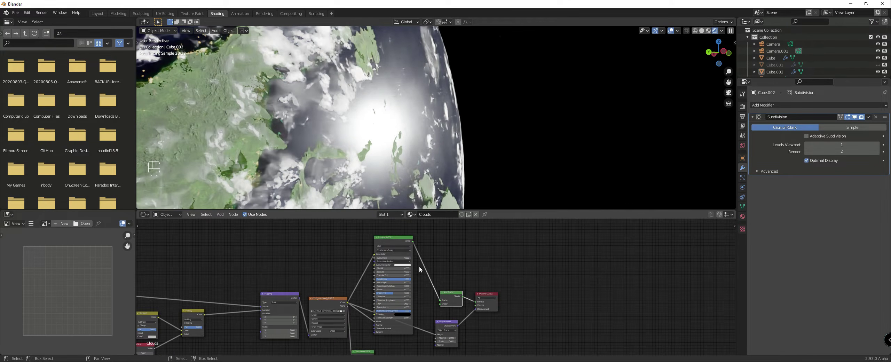
Step: Turn off viewport denoising in the render settings and inspect the clouds near the day-night boundary
left_click(742, 106)
left_click(809, 188)
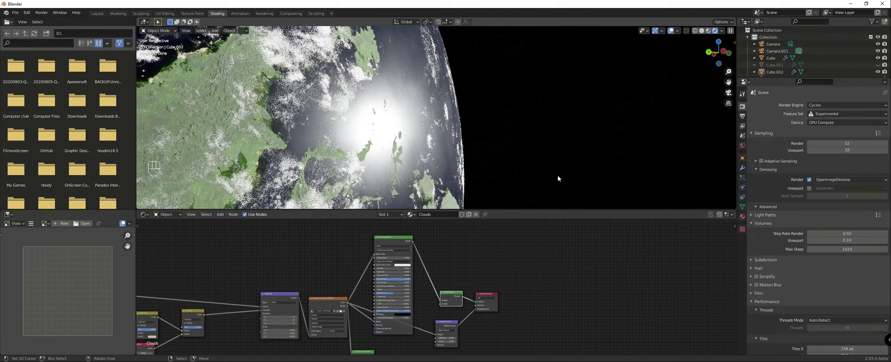
middle_click_drag(557, 175, 447, 164)
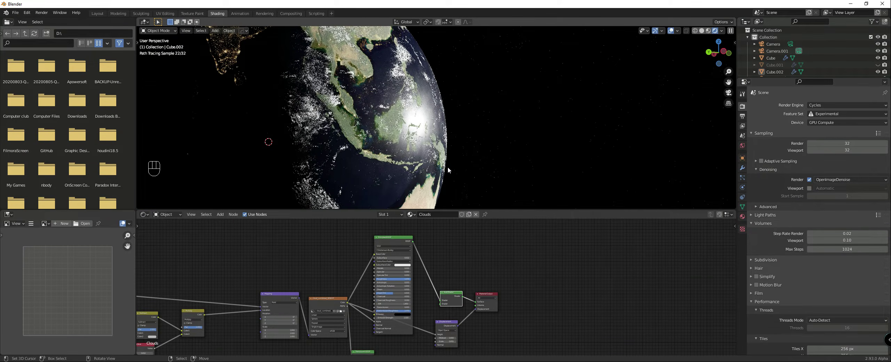
scroll(402, 147, "up", 4)
middle_click_drag(403, 148, 407, 132)
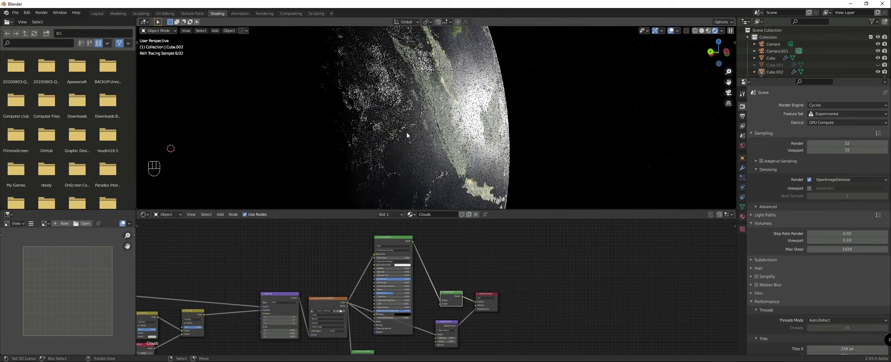
scroll(392, 133, "up", 2)
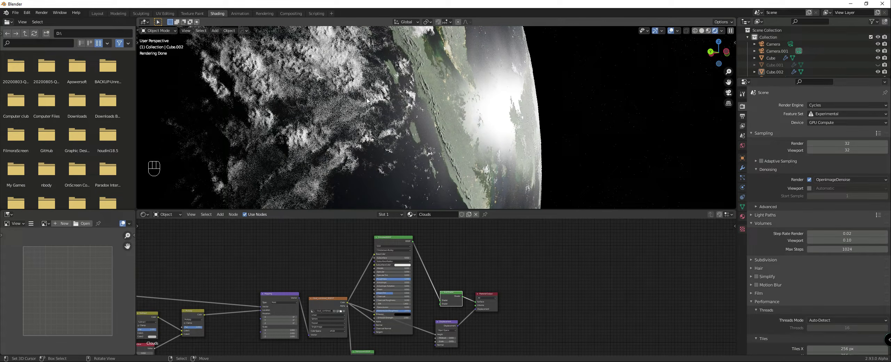
middle_click_drag(351, 121, 380, 120)
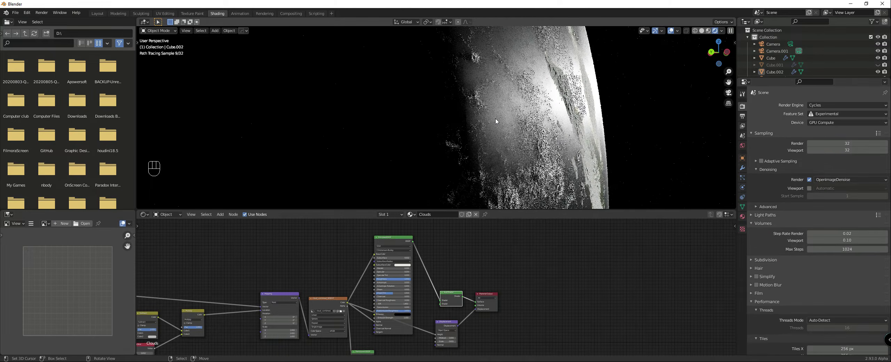
scroll(366, 238, "up", 2)
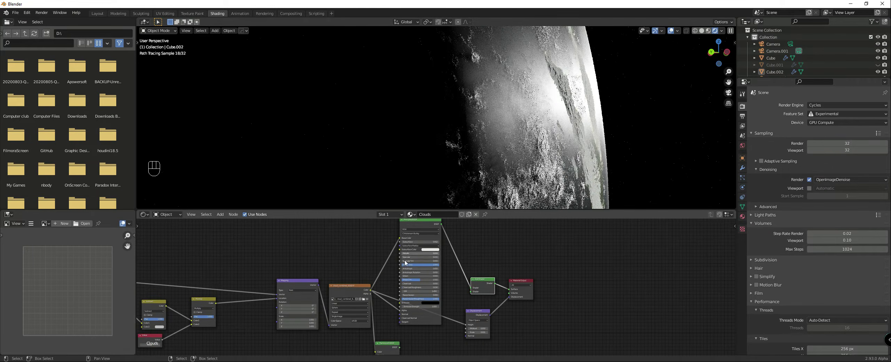
scroll(404, 268, "down", 2)
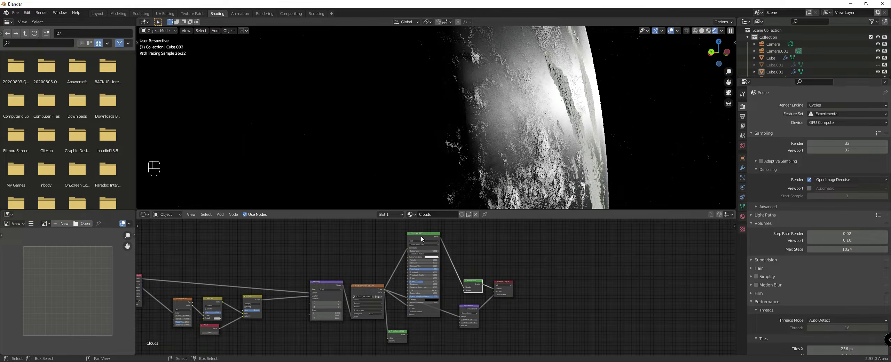
scroll(470, 259, "up", 2)
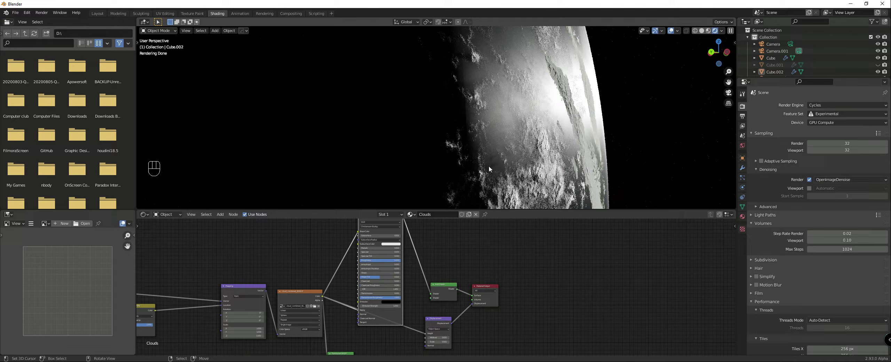
Step: In the ground sphere's material, duplicate the ColorRamp with its input link and connect the copy's Color to the Principled BSDF's Specular
left_click(597, 162)
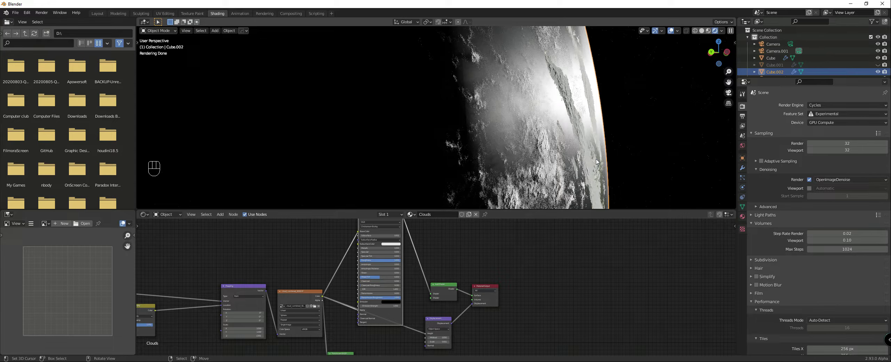
left_click(596, 162)
left_click_drag(354, 290, 333, 291)
middle_click_drag(554, 194, 513, 171)
middle_click_drag(339, 275, 467, 301)
scroll(390, 271, "up", 3)
scroll(468, 271, "down", 3)
left_click_drag(410, 264, 399, 347)
key("ctrl+shift+d")
left_click(395, 262)
left_click_drag(415, 259, 474, 315)
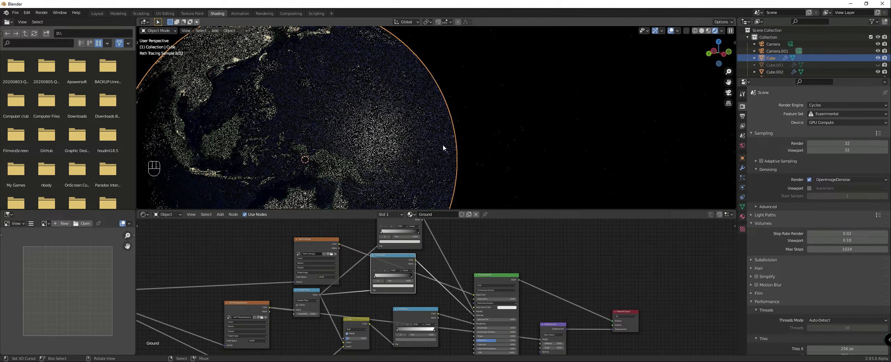
Step: Examine the sun's reflection on the ocean from the sunlit side and select the cloud sphere
middle_click_drag(407, 166, 451, 163)
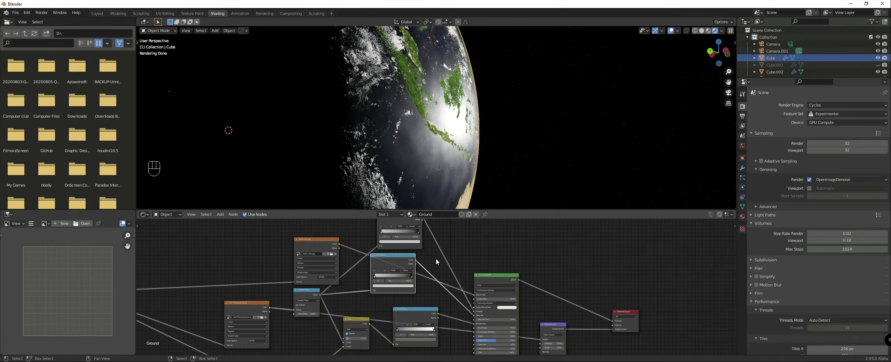
scroll(422, 281, "up", 1)
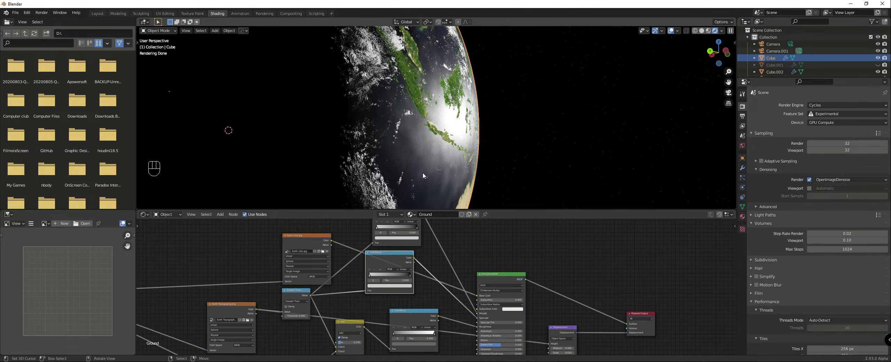
left_click(373, 175)
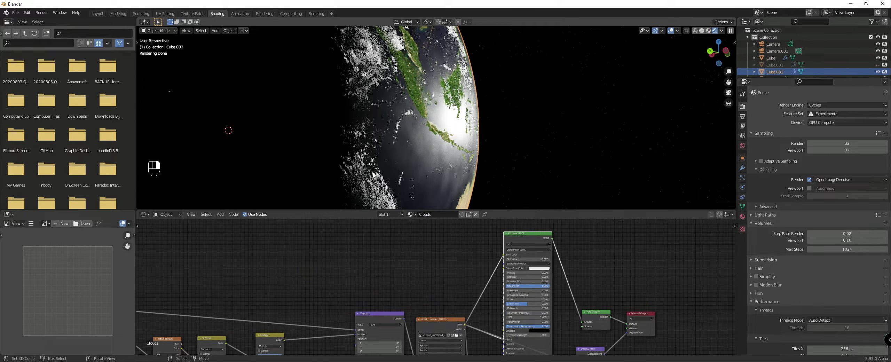
Step: Orbit from the camera's night-side view to the sunlit horizon and align the active camera to that view
key("KP_0")
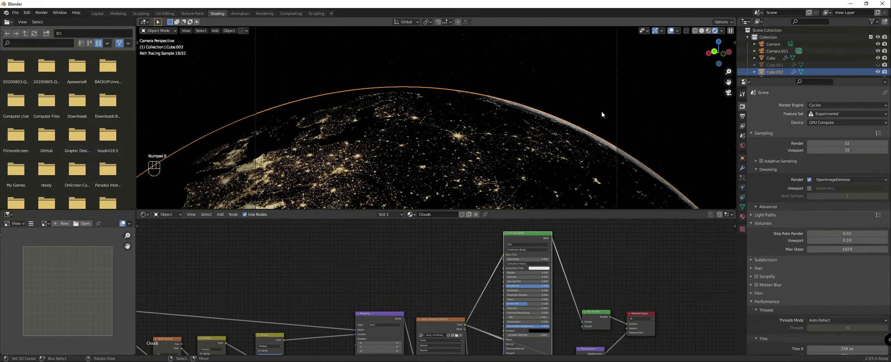
middle_click_drag(601, 113, 522, 117)
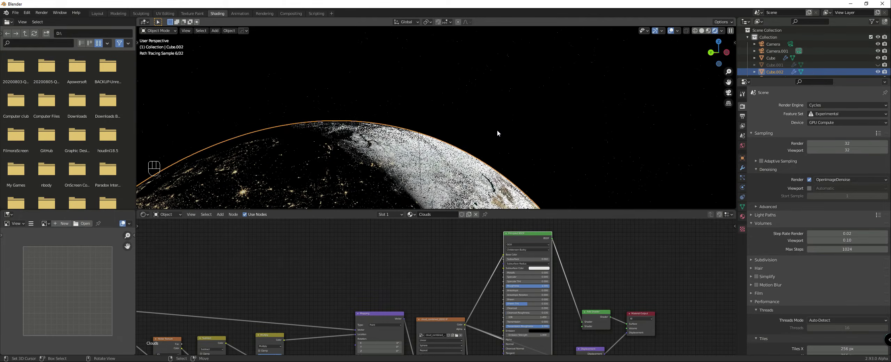
scroll(497, 133, "up", 5)
scroll(485, 108, "down", 4)
middle_click_drag(469, 108, 505, 127)
scroll(508, 126, "up", 4)
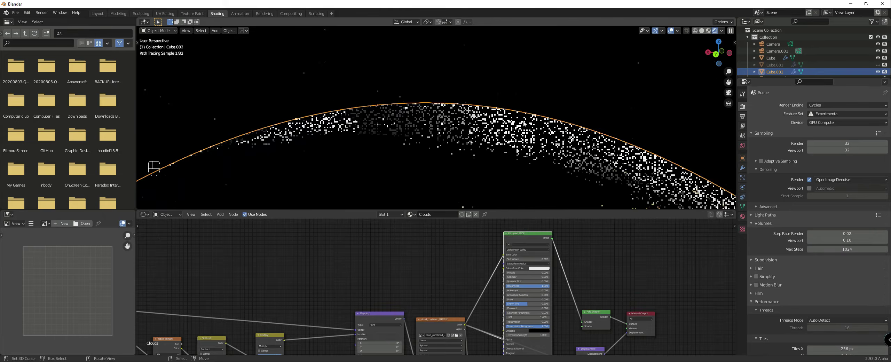
key("ctrl+alt+KP_0")
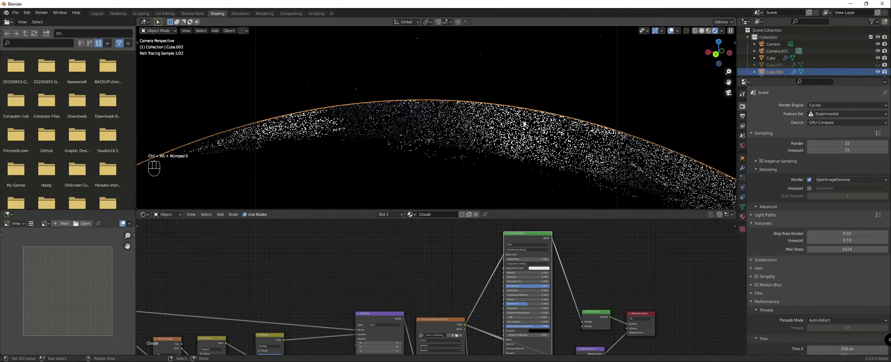
Step: Show the Statistics overlay and set the cloud sphere's Subdivision levels to 2 for the viewport and 3 for render
left_click(695, 198)
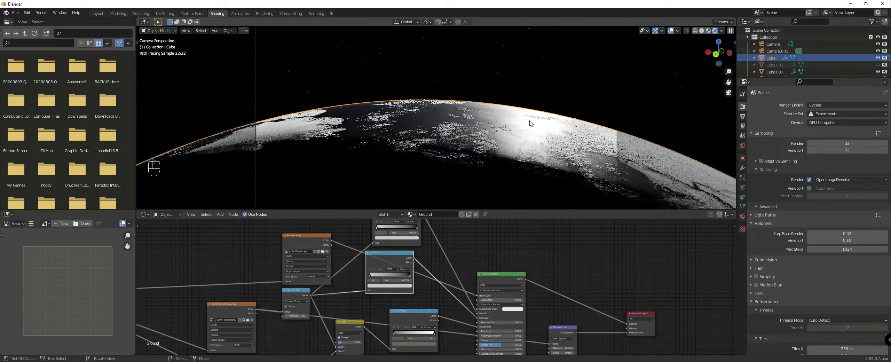
left_click(774, 71)
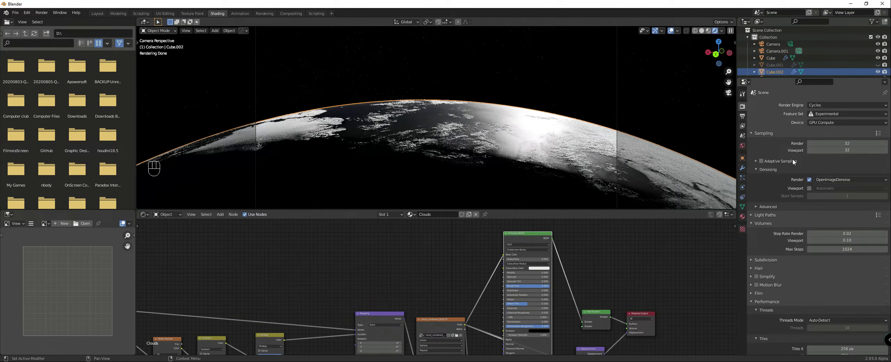
left_click(742, 168)
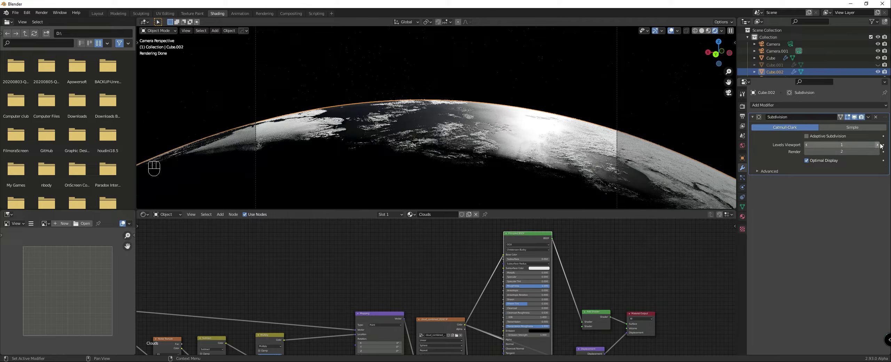
left_click(678, 30)
left_click(641, 87)
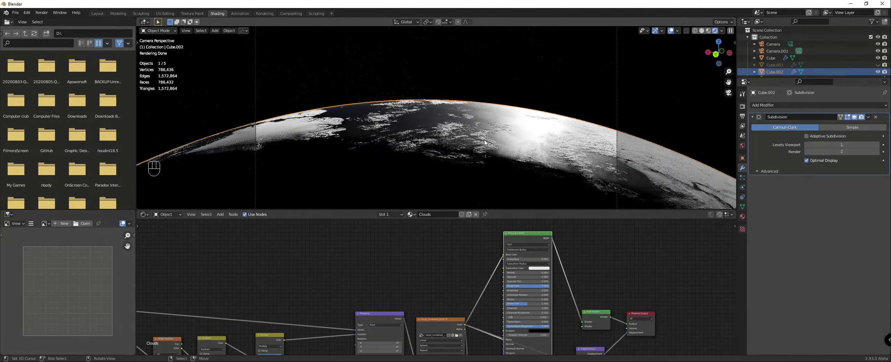
left_click(877, 145)
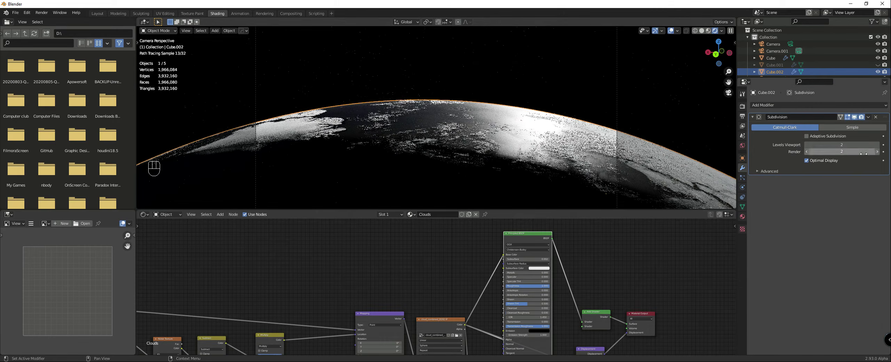
left_click(877, 153)
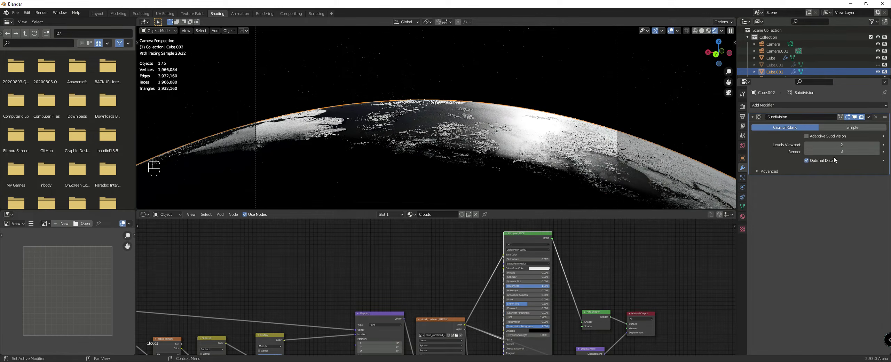
Step: Switch the viewport to solid shading, render the image from the new camera angle, and inspect the clouds and horizon before closing it
key("z")
left_click(607, 112)
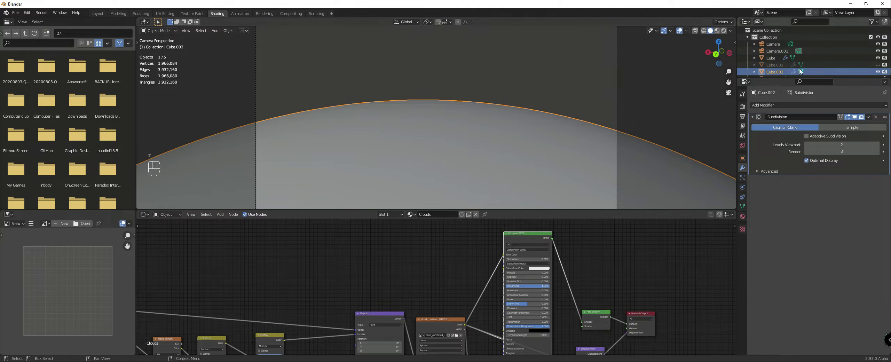
key("F12")
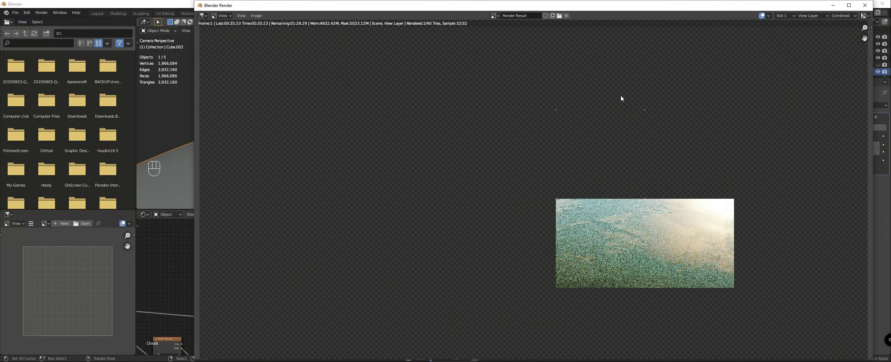
scroll(621, 98, "down", 1)
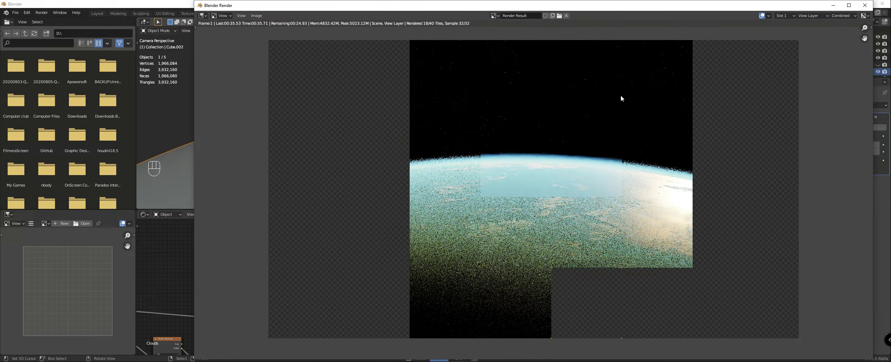
scroll(608, 127, "down", 2)
middle_click_drag(607, 126, 550, 119)
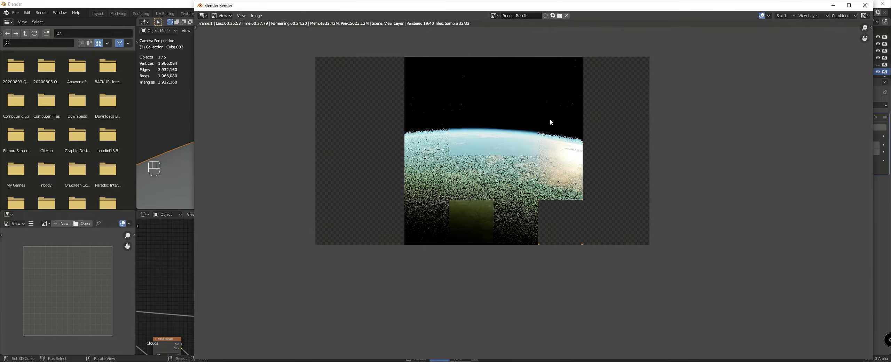
scroll(540, 163, "up", 3)
scroll(541, 162, "down", 1)
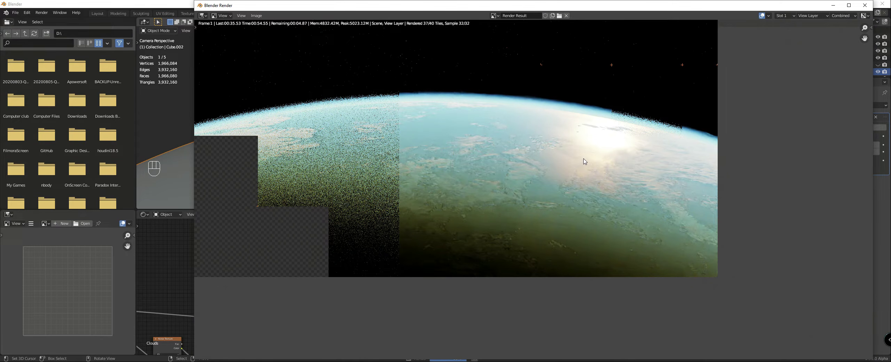
scroll(588, 162, "down", 1)
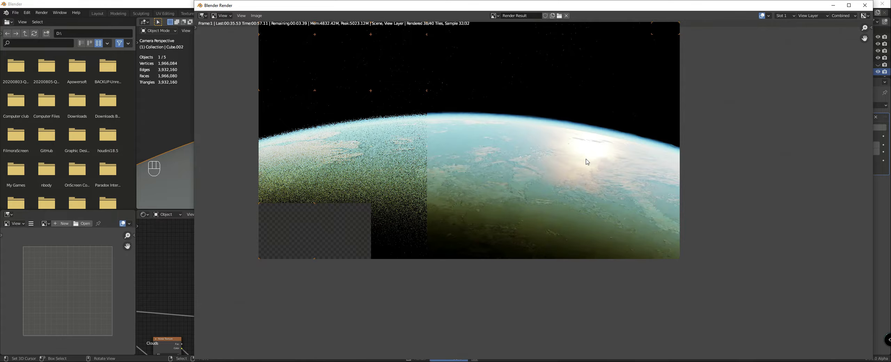
scroll(592, 164, "up", 1)
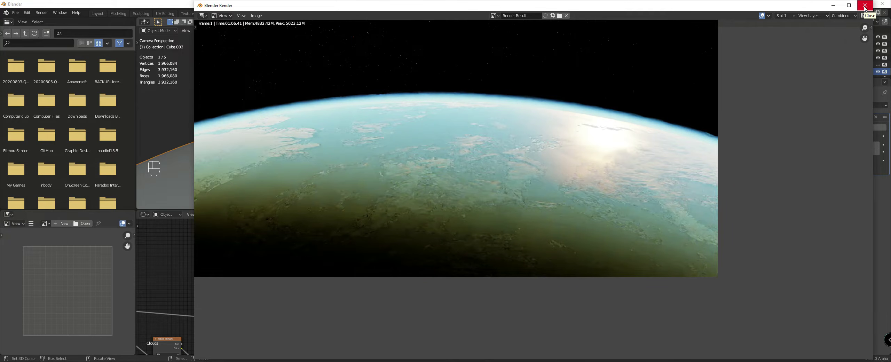
left_click(865, 8)
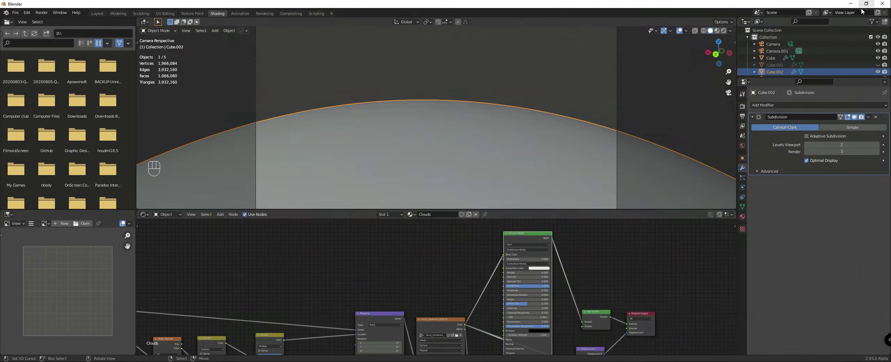
Step: Set the Scale of the clouds' Displacement node to 0.01 and start a new render
middle_click_drag(494, 341, 401, 264)
scroll(435, 286, "up", 4)
left_click(516, 306)
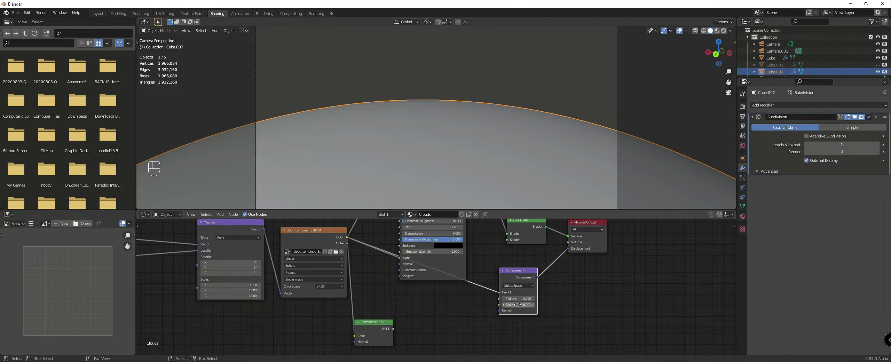
type("0")
key("Return")
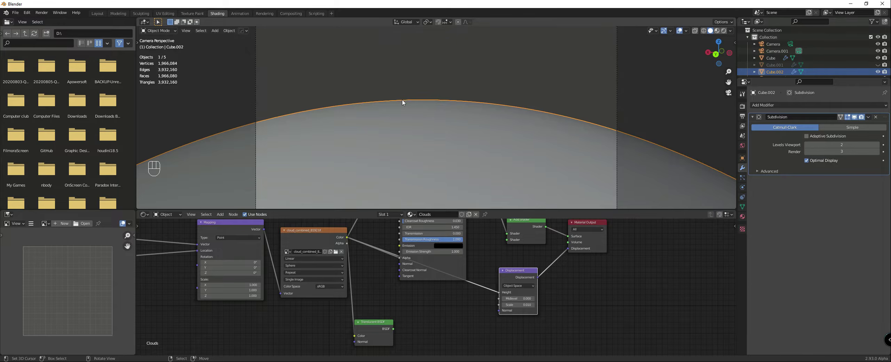
key("F12")
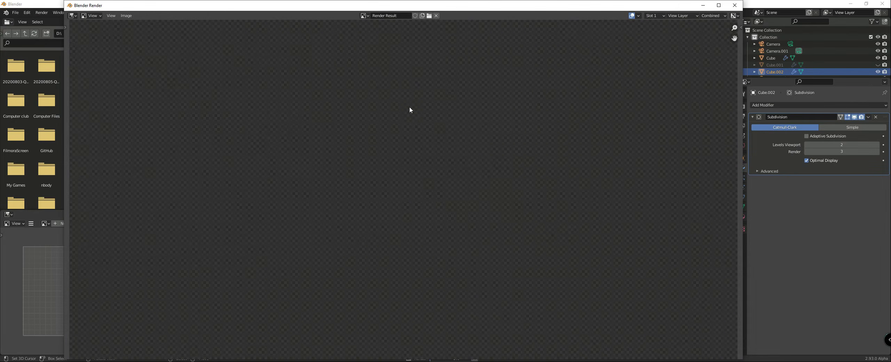
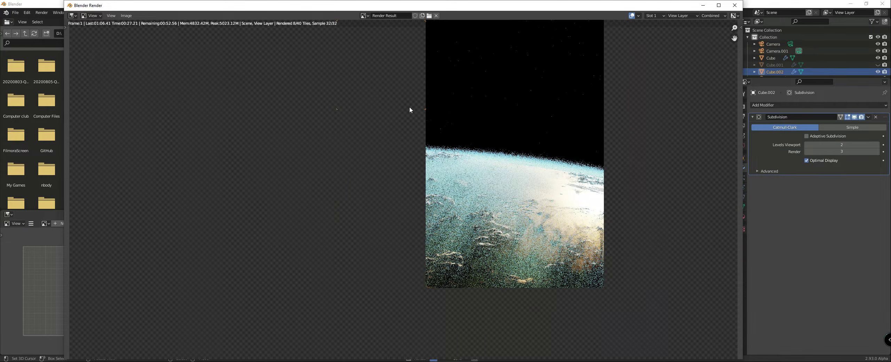
Step: Examine the horizon and clouds in the running render and compare them with the sunlit-Earth reference photo in the browser
scroll(482, 147, "down", 1)
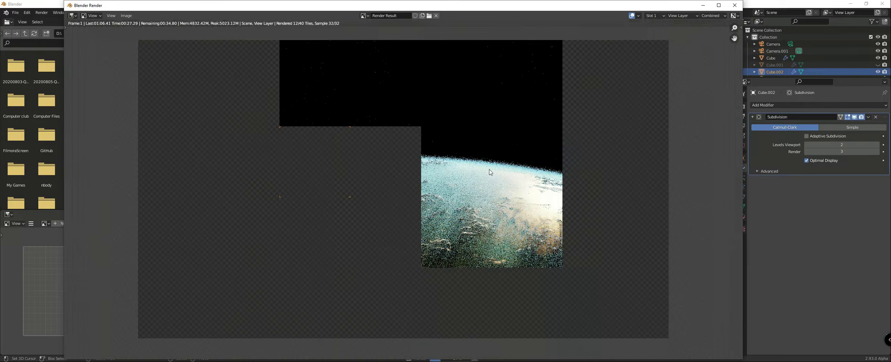
scroll(486, 170, "up", 1)
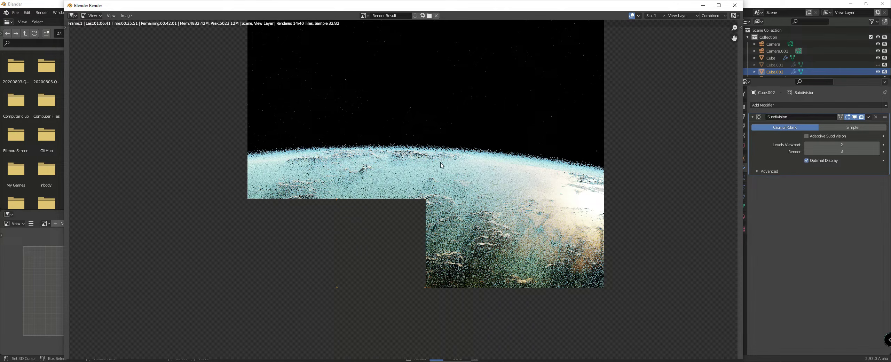
scroll(485, 197, "up", 1)
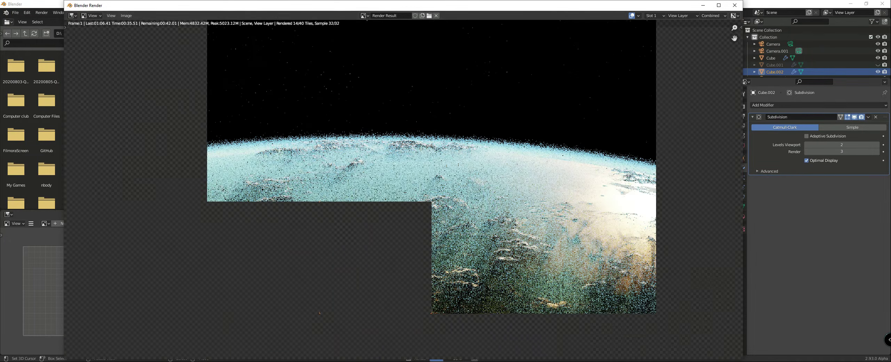
key("alt+Tab")
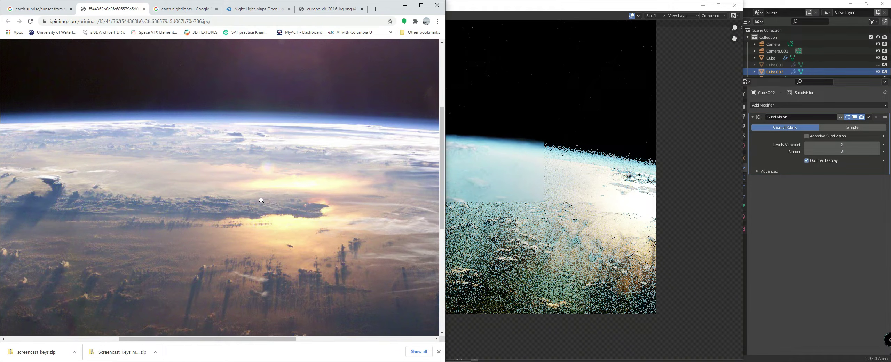
scroll(217, 149, "down", 1)
scroll(281, 159, "down", 1)
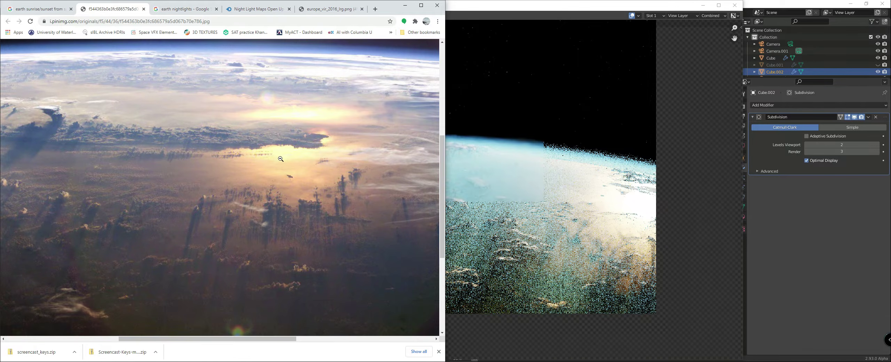
left_click(280, 159)
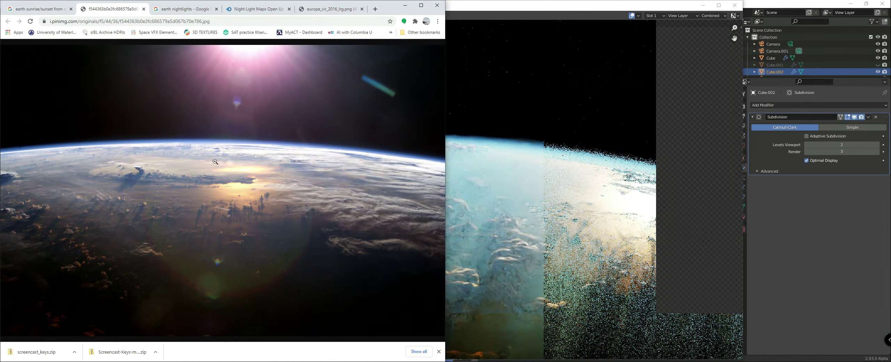
Step: Inspect the sun glare, cloud shadows and displaced clouds in the horizon render until it completes, and close the render
scroll(645, 242, "up", 1)
scroll(646, 259, "up", 1)
middle_click_drag(641, 260, 441, 169)
scroll(442, 170, "down", 3)
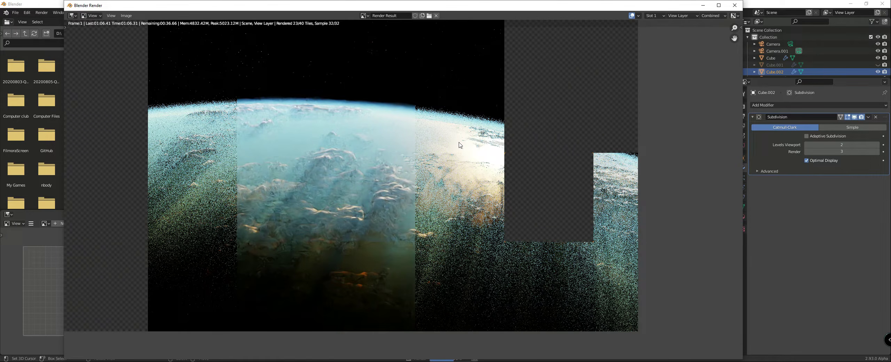
scroll(466, 146, "up", 1)
middle_click_drag(591, 164, 504, 167)
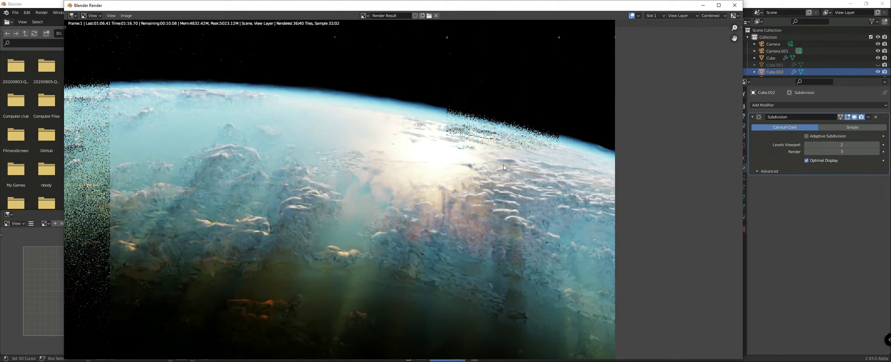
scroll(510, 169, "down", 2)
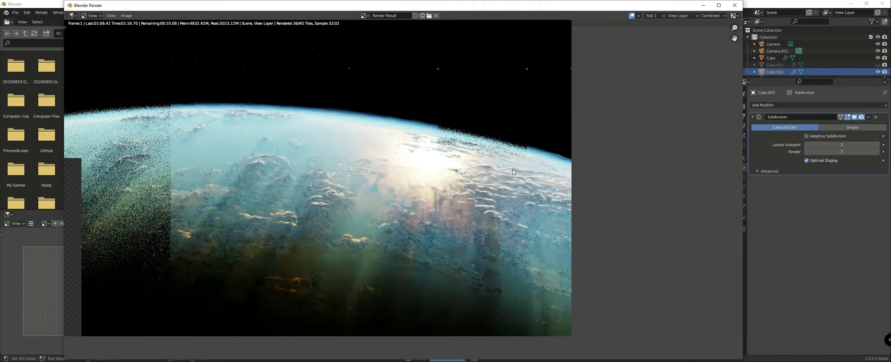
scroll(513, 172, "up", 5)
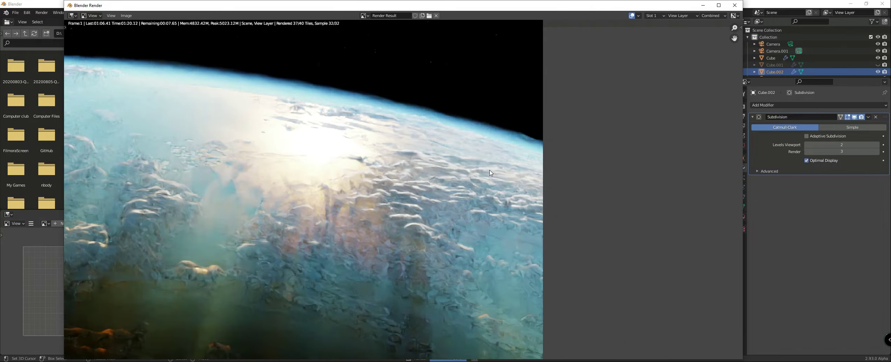
scroll(491, 172, "down", 3)
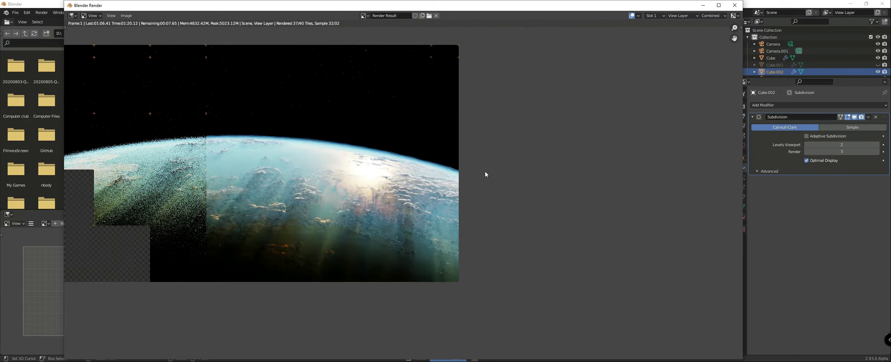
scroll(484, 174, "up", 1)
scroll(481, 174, "down", 4)
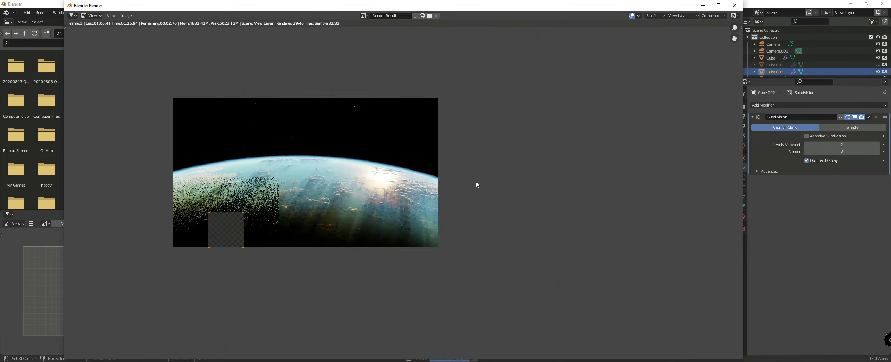
scroll(435, 185, "up", 2)
scroll(427, 187, "down", 1)
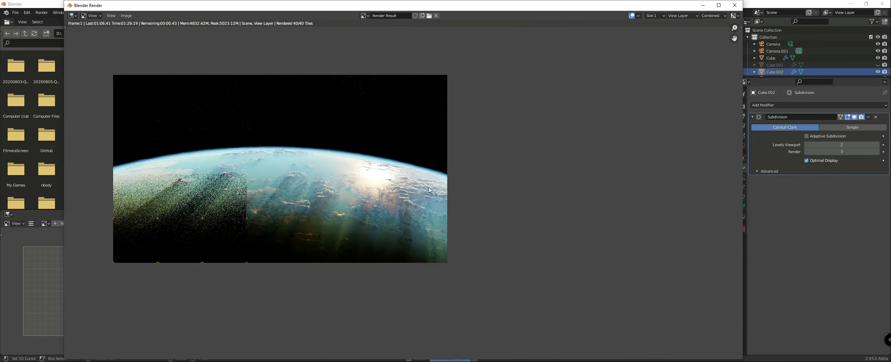
middle_click_drag(428, 186, 483, 181)
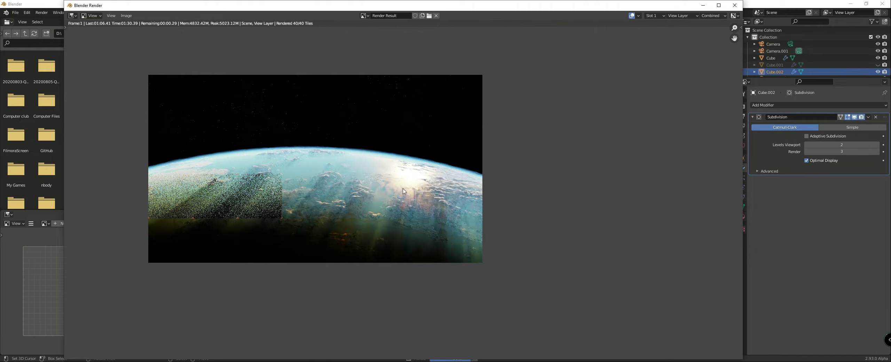
scroll(417, 212, "up", 2)
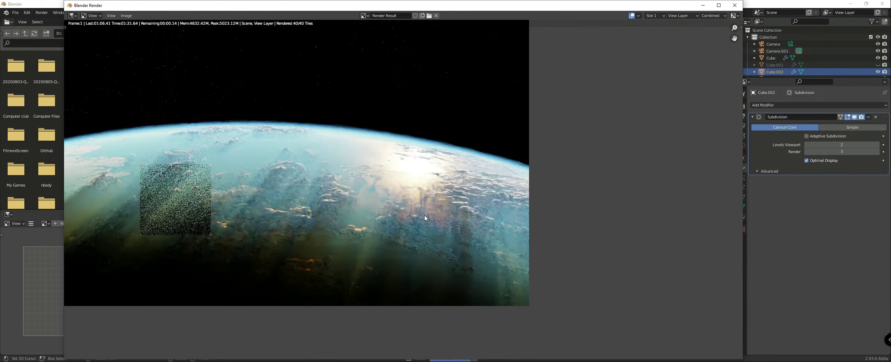
scroll(417, 213, "down", 2)
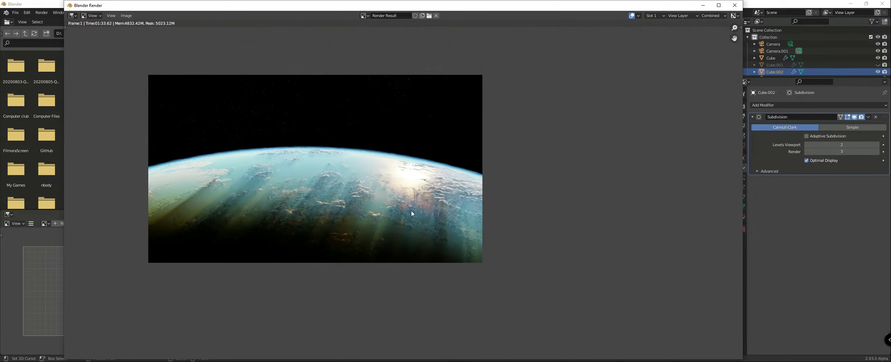
scroll(418, 209, "up", 3)
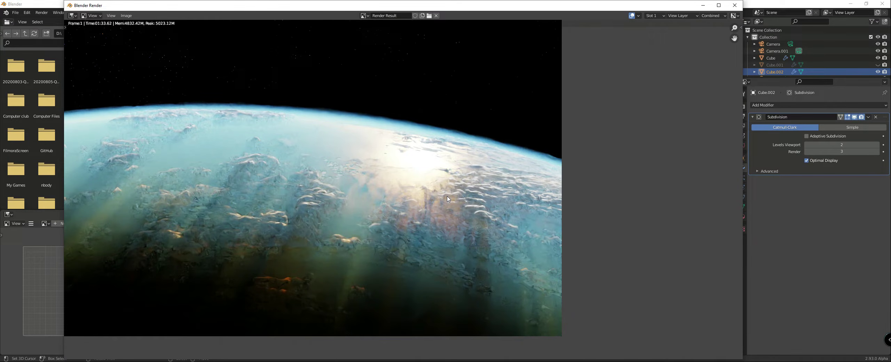
scroll(439, 199, "down", 1)
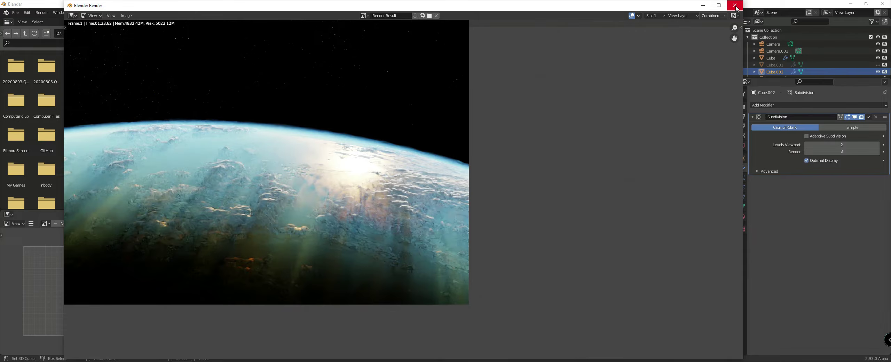
left_click(735, 6)
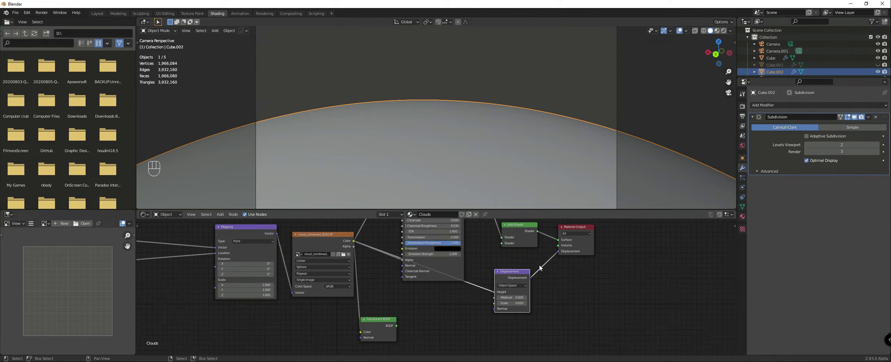
Step: Make the original Camera the active one and render the full-globe view
scroll(540, 268, "down", 1)
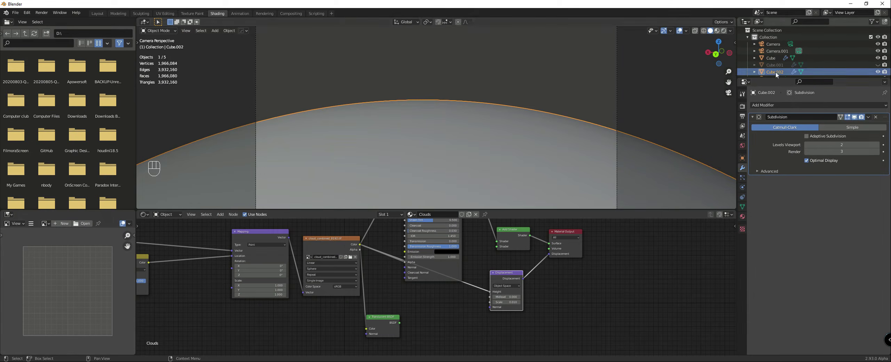
left_click(790, 44)
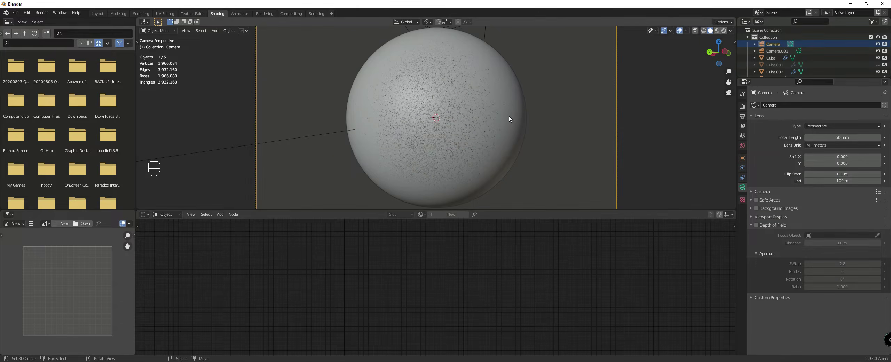
key("F12")
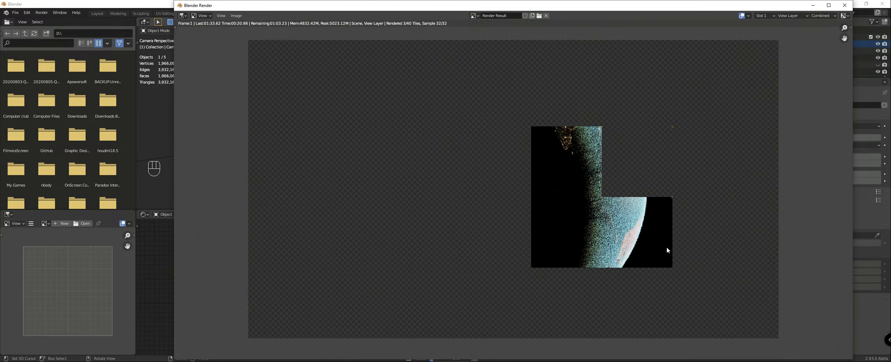
Step: Inspect the city night lights, day-night boundary and clouds in the full-globe render, and close it
scroll(661, 249, "up", 1)
scroll(660, 250, "down", 2)
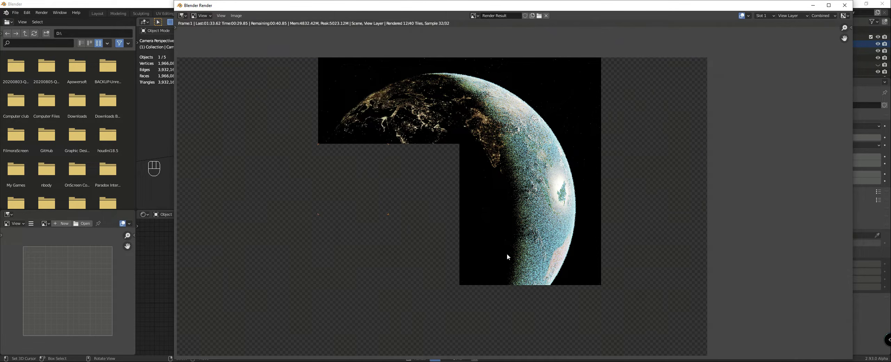
scroll(521, 298, "up", 2)
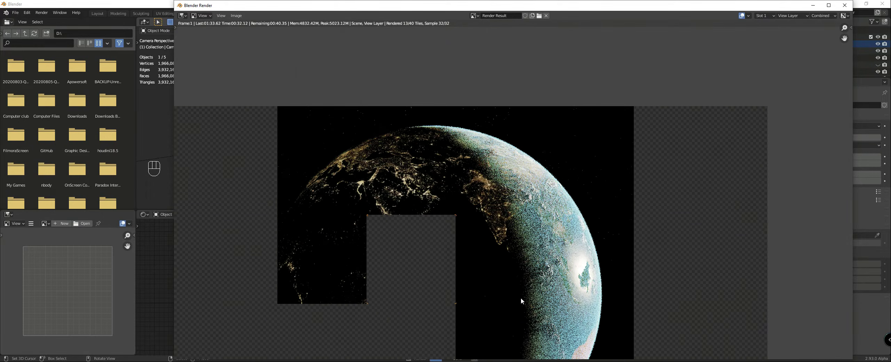
scroll(521, 298, "down", 1)
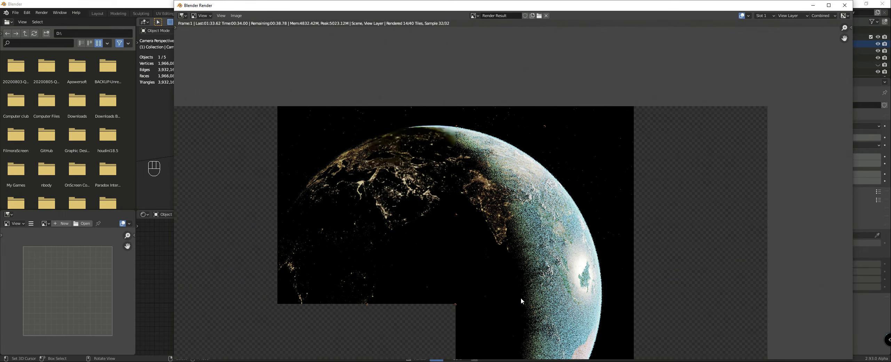
middle_click_drag(521, 298, 500, 231)
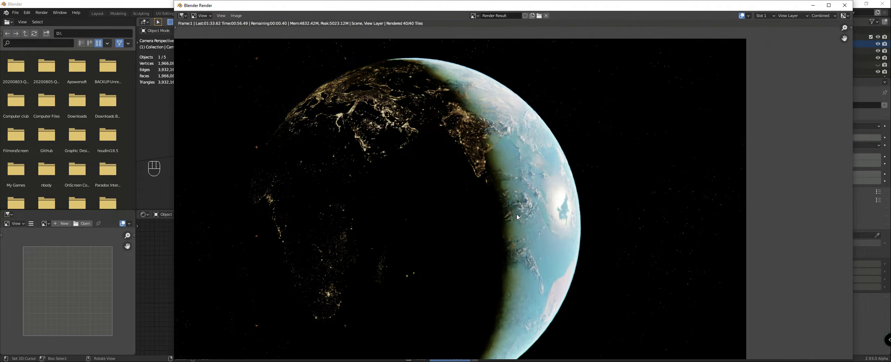
scroll(505, 181, "up", 2)
middle_click_drag(399, 200, 562, 306)
scroll(551, 277, "up", 2)
scroll(456, 178, "up", 3)
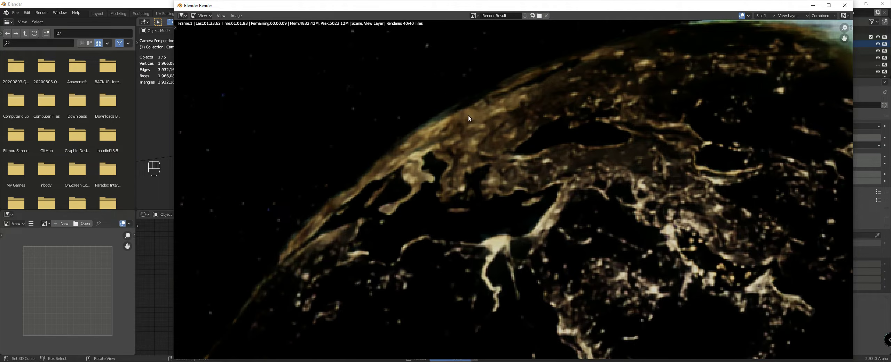
scroll(438, 153, "down", 5)
scroll(522, 118, "up", 5)
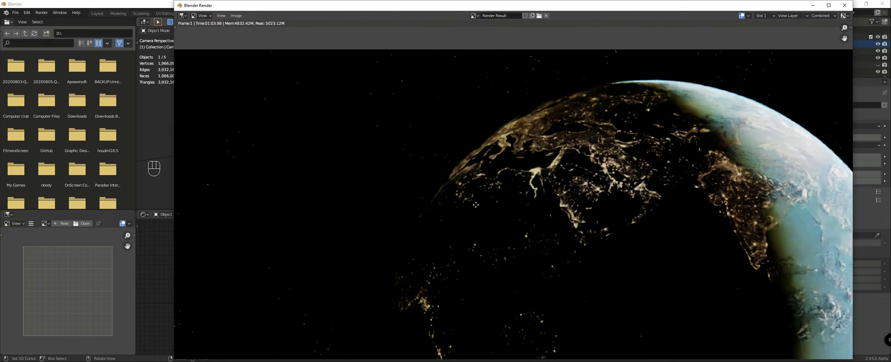
scroll(483, 160, "down", 4)
scroll(678, 212, "up", 2)
scroll(581, 208, "down", 1)
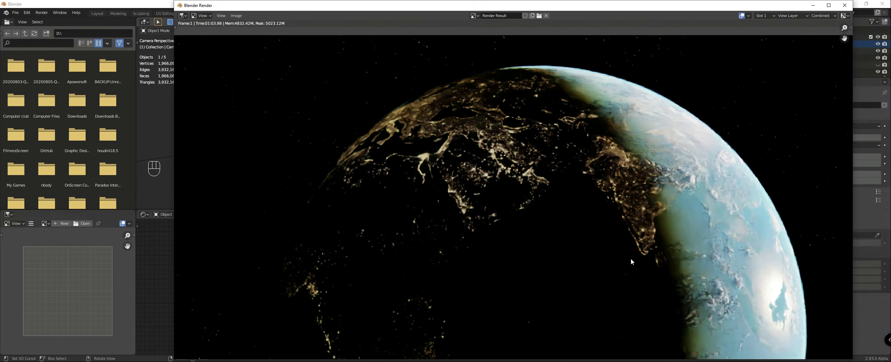
left_click(841, 7)
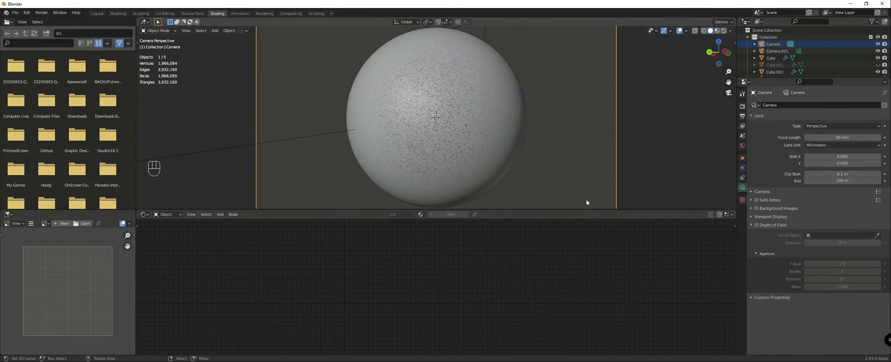
Step: Select the cloud sphere and move the Clouds material's texture coordinate, noise, mix and Mapping nodes away from the cloud image texture
left_click(381, 131)
scroll(381, 244, "down", 3)
scroll(446, 264, "up", 4)
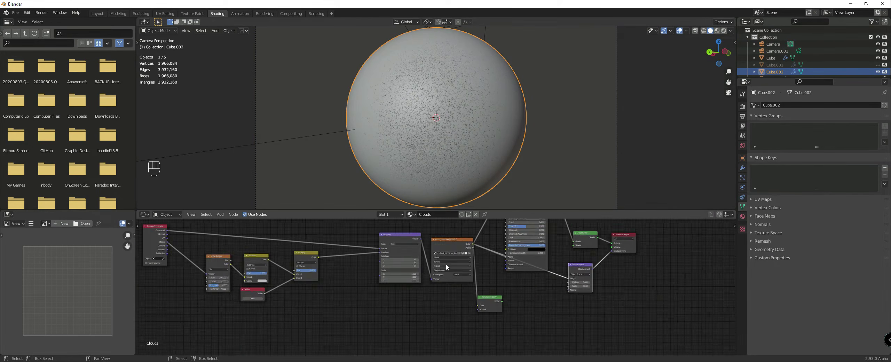
scroll(445, 264, "down", 4)
middle_click_drag(285, 249, 373, 263)
left_click_drag(318, 258, 257, 251)
left_click_drag(369, 275, 336, 264)
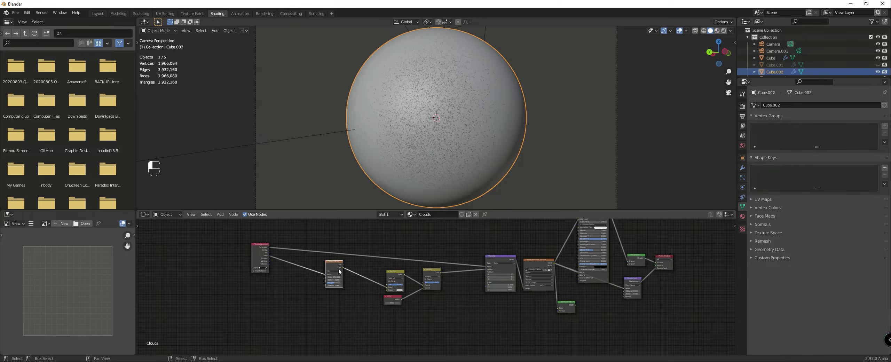
left_click_drag(395, 275, 372, 269)
left_click(424, 270)
left_click_drag(433, 269, 395, 259)
scroll(486, 271, "up", 3)
left_click_drag(501, 260, 429, 243)
Step: Duplicate the cloud image texture node with its Mapping link kept, place the copy below the original, and reposition the Mapping node
left_click_drag(518, 246, 510, 244)
key("ctrl+shift+d")
left_click(513, 292)
scroll(481, 280, "down", 1)
middle_click_drag(480, 279, 451, 263)
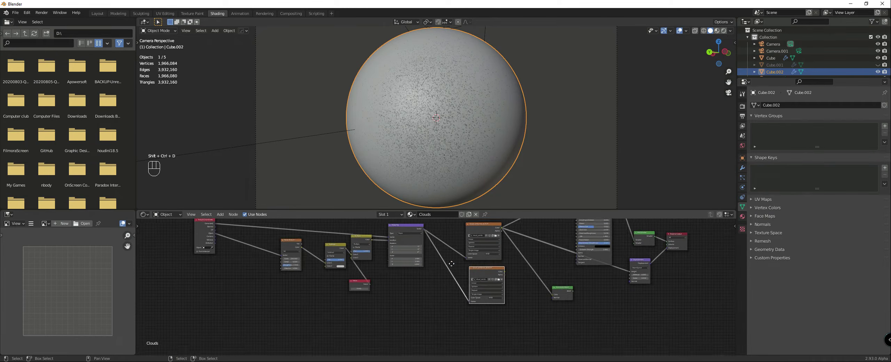
scroll(452, 264, "up", 2)
scroll(460, 250, "down", 3)
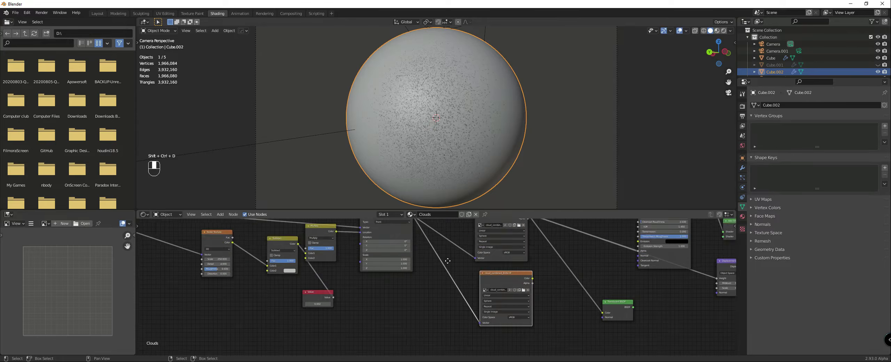
left_click_drag(419, 245, 416, 241)
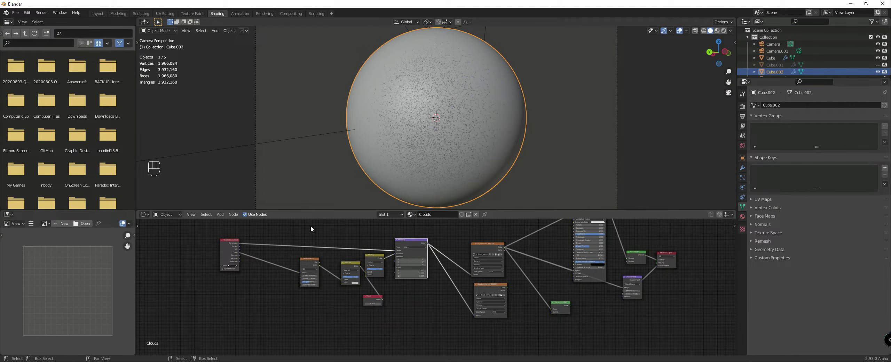
Step: Feed the duplicated image texture straight from the Texture Coordinate node, and give it Box projection with a small blend
left_click_drag(239, 245, 475, 315)
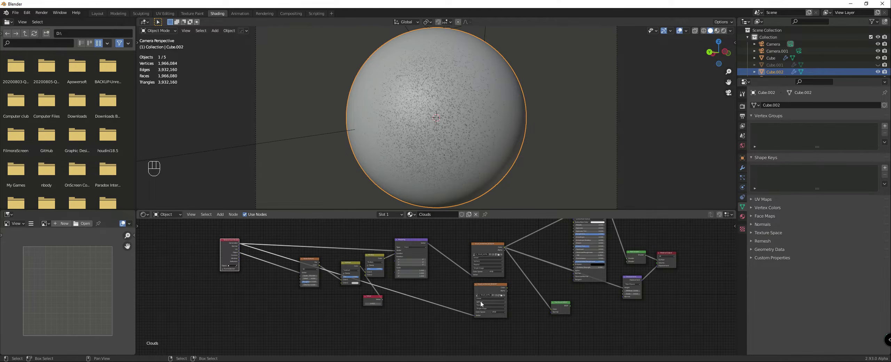
scroll(480, 299, "up", 2)
middle_click_drag(457, 296, 376, 277)
scroll(396, 279, "up", 5)
left_click(410, 281)
left_click(394, 289)
left_click(399, 301)
left_click_drag(405, 295, 410, 295)
Step: Open the file browser to replace the duplicate texture's image, and look through the Planets textures folder and its clouds subfolder
left_click(437, 275)
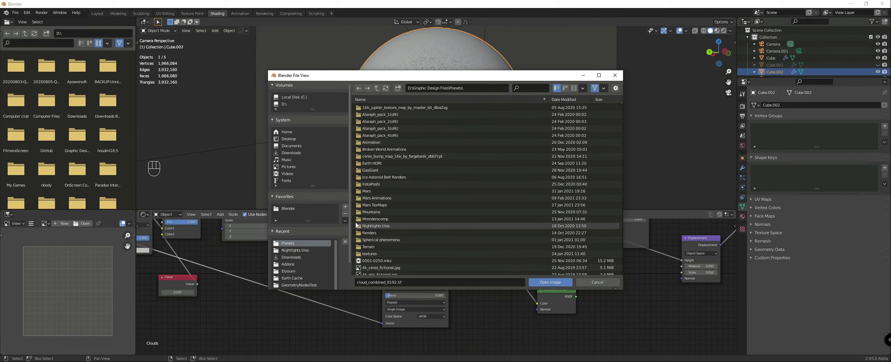
double_click(357, 254)
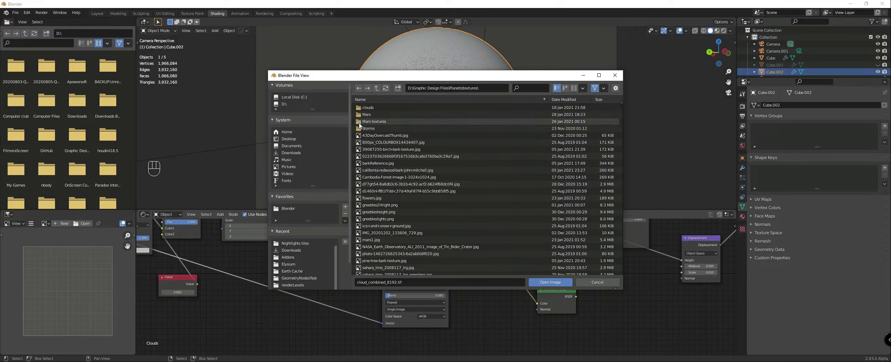
double_click(362, 107)
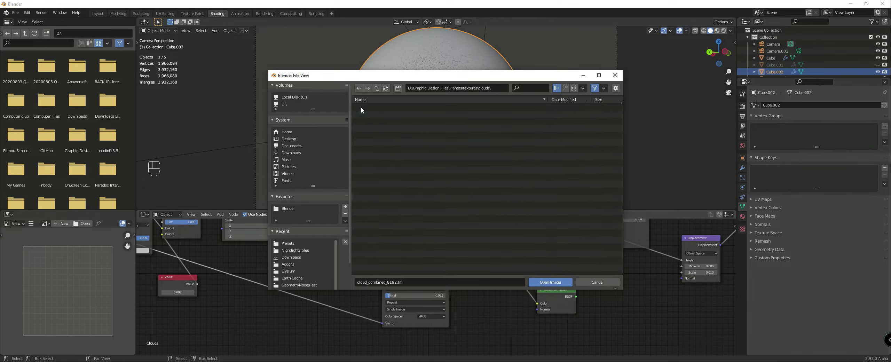
left_click(376, 88)
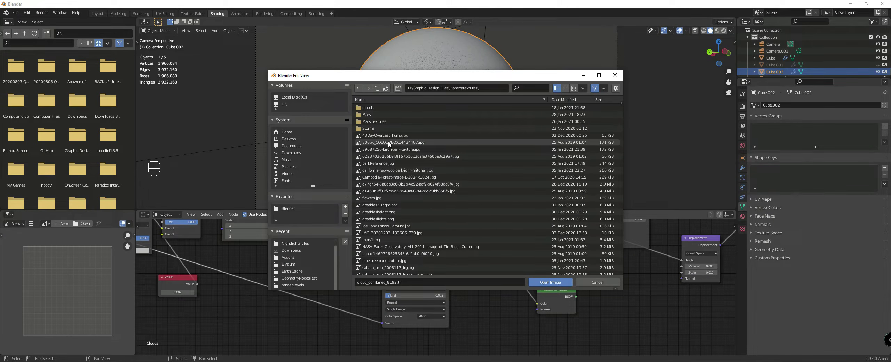
scroll(391, 146, "down", 2)
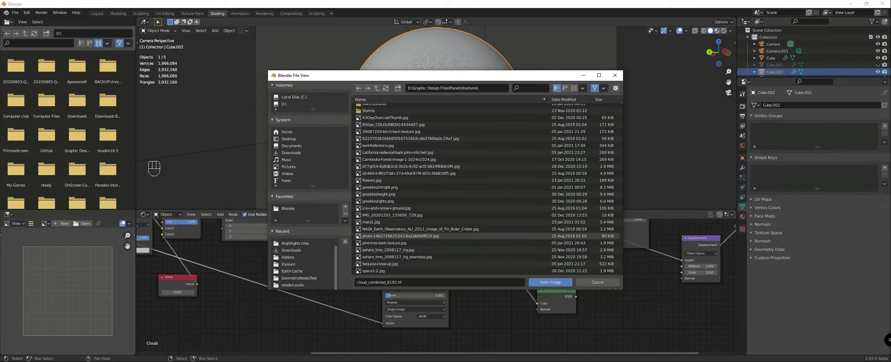
Step: Switch to File Explorer and go to the Planets folder inside Graphic Design Files
key("super+e")
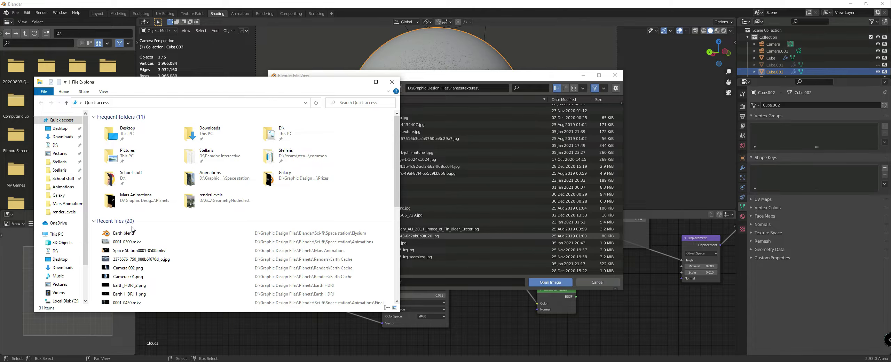
scroll(133, 229, "down", 3)
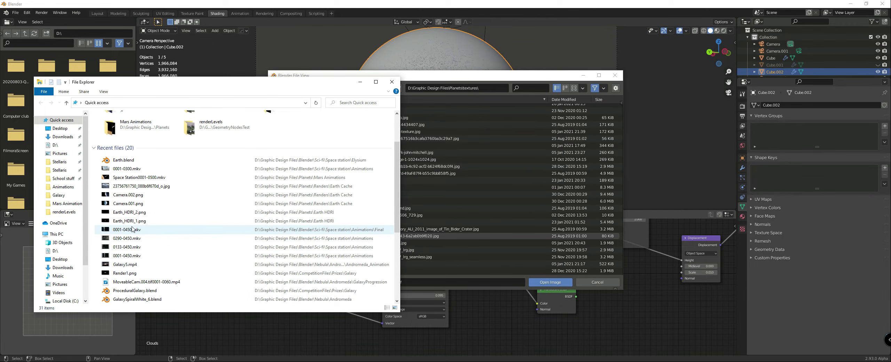
scroll(138, 233, "down", 1)
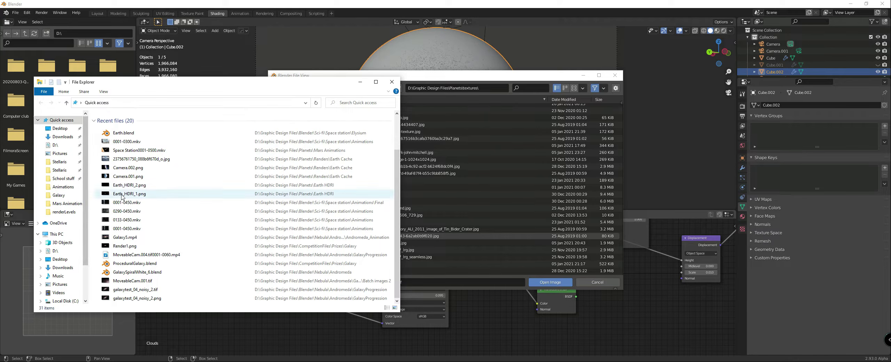
scroll(142, 211, "up", 4)
scroll(141, 212, "down", 1)
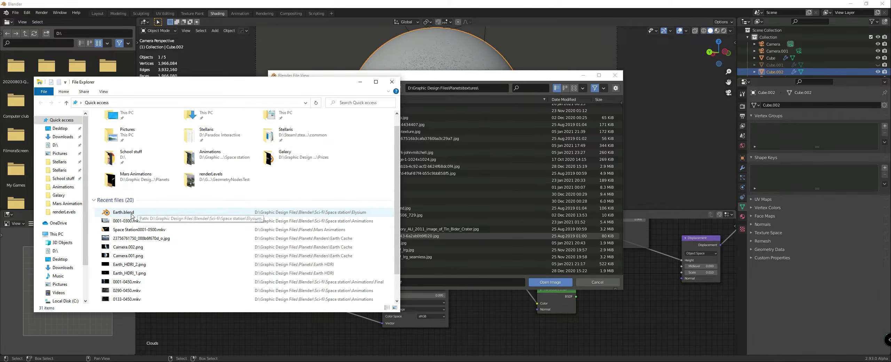
left_click(147, 230)
right_click(146, 230)
left_click(174, 213)
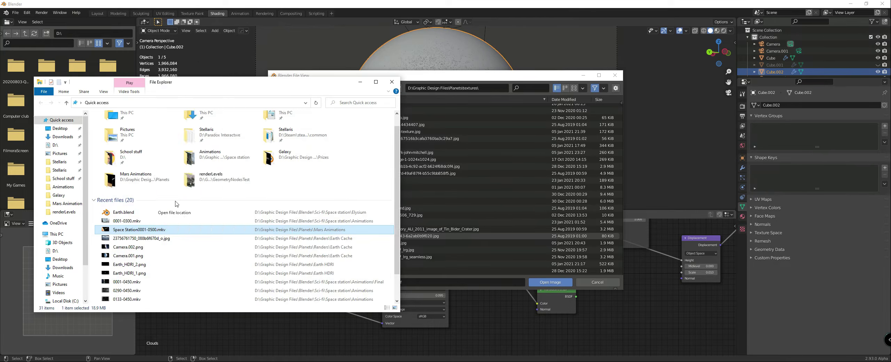
left_click(137, 102)
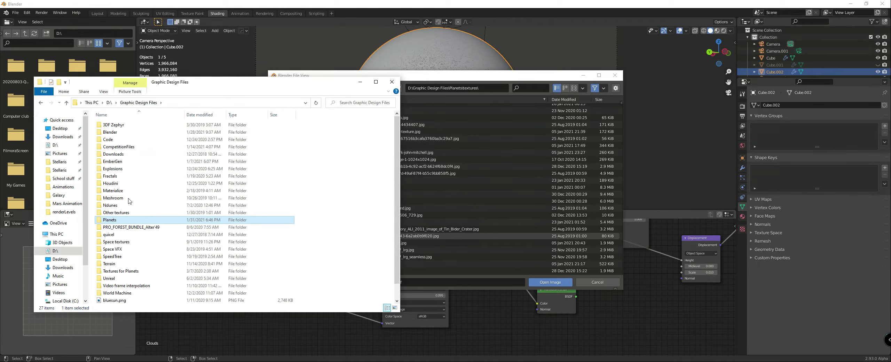
double_click(110, 220)
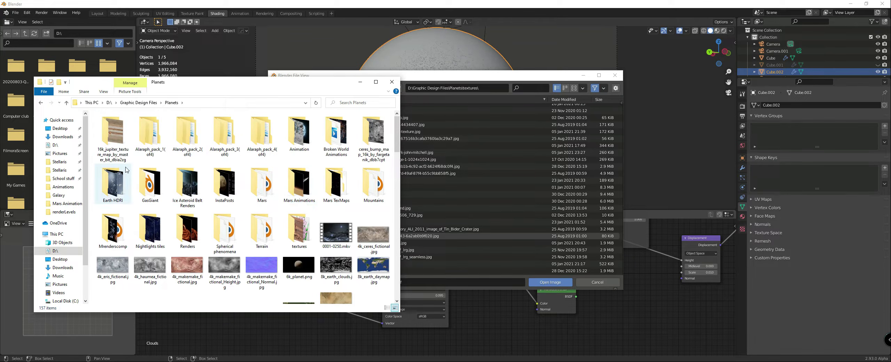
Step: Examine the thumbnails in the textures and Storms folders for a suitable cloud image, and minimize File Explorer
double_click(299, 233)
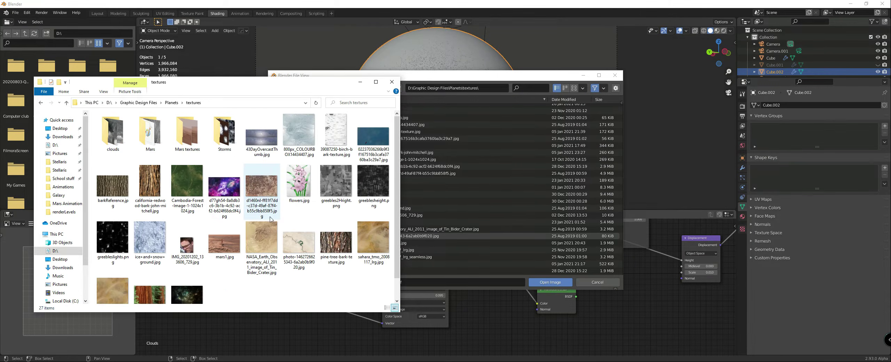
scroll(279, 171, "down", 1)
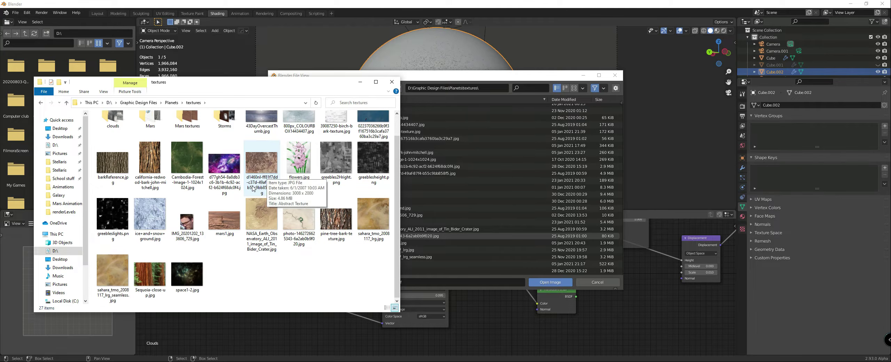
scroll(345, 243, "up", 1)
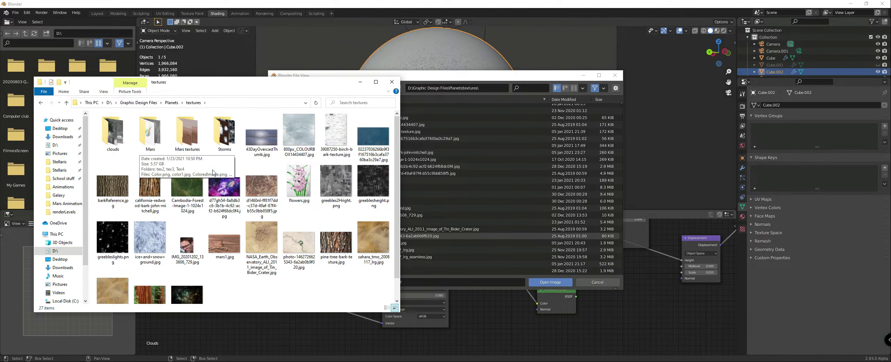
double_click(225, 139)
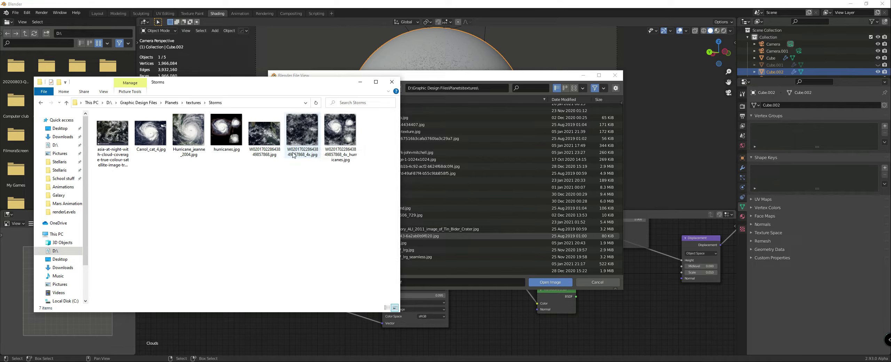
left_click(361, 83)
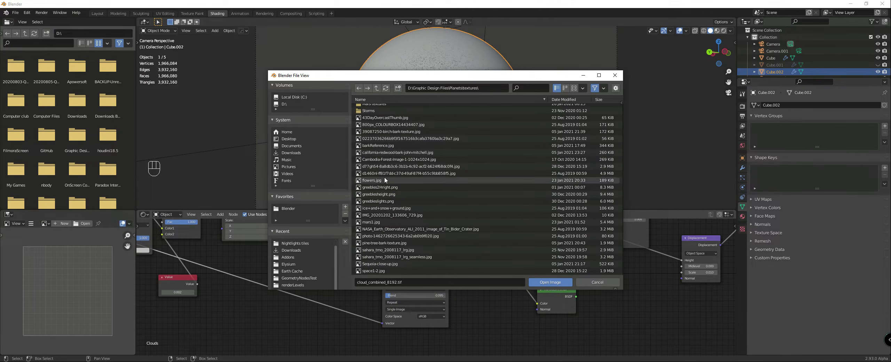
scroll(380, 139, "up", 3)
double_click(369, 129)
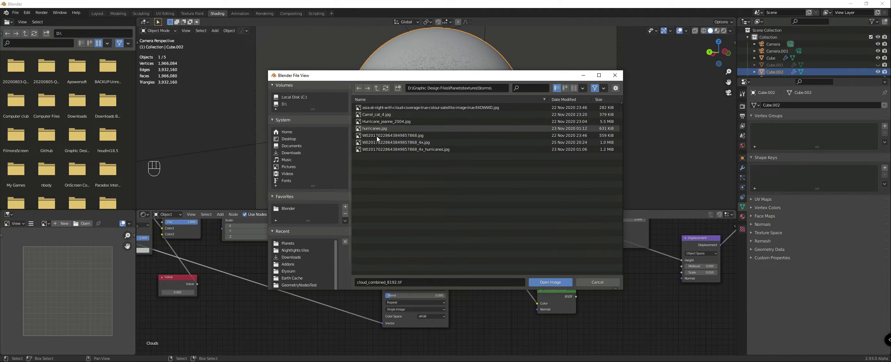
double_click(377, 143)
scroll(453, 250, "down", 3)
middle_click_drag(447, 248, 419, 263)
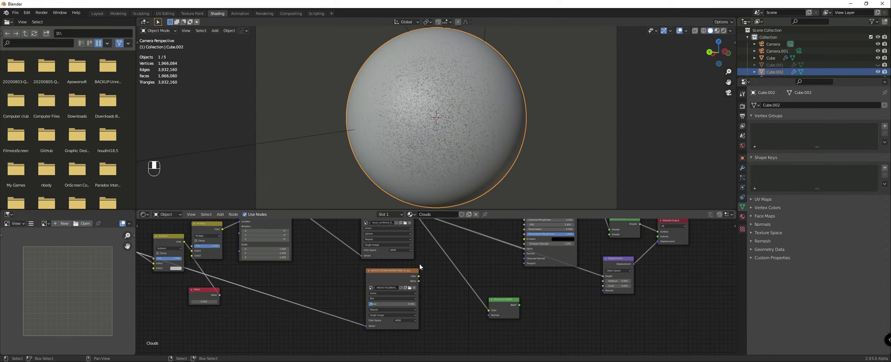
Step: Duplicate the Mapping node and insert the copy into the link between the Texture Coordinate node and the storm image texture
scroll(416, 291, "up", 4)
scroll(324, 296, "down", 5)
middle_click_drag(256, 290, 388, 300)
scroll(386, 294, "down", 2)
left_click(374, 231)
key("shift+d")
left_click(383, 281)
scroll(405, 276, "up", 2)
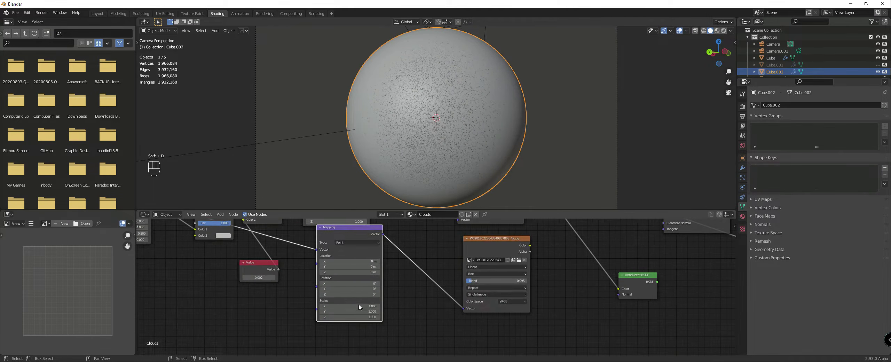
Step: Preview the storm image texture in rendered shading through Camera.001, with the cloud sphere selected again
scroll(431, 283, "down", 1)
key("z")
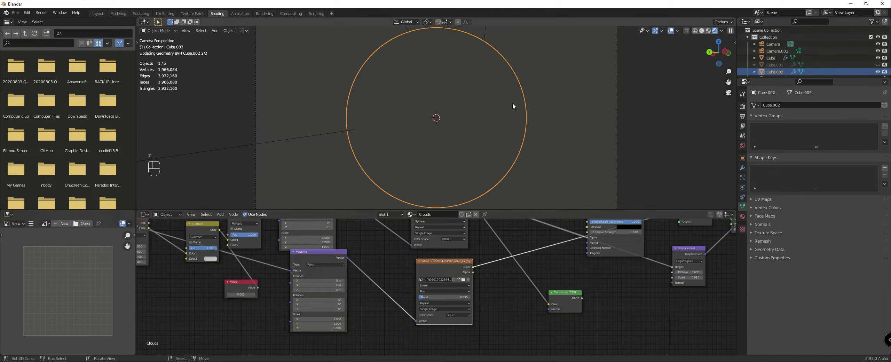
left_click(798, 51)
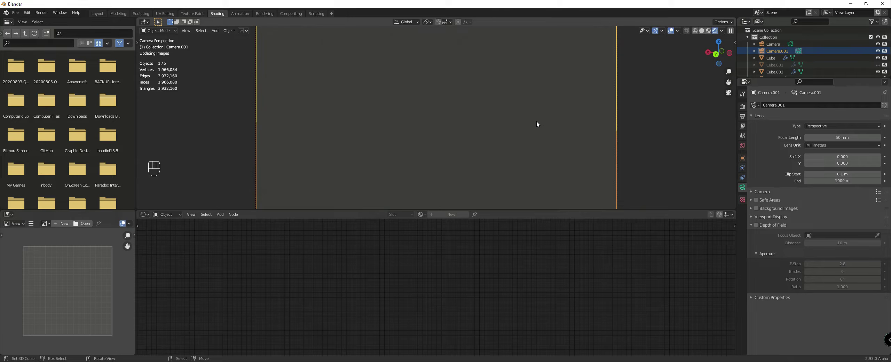
left_click(770, 72)
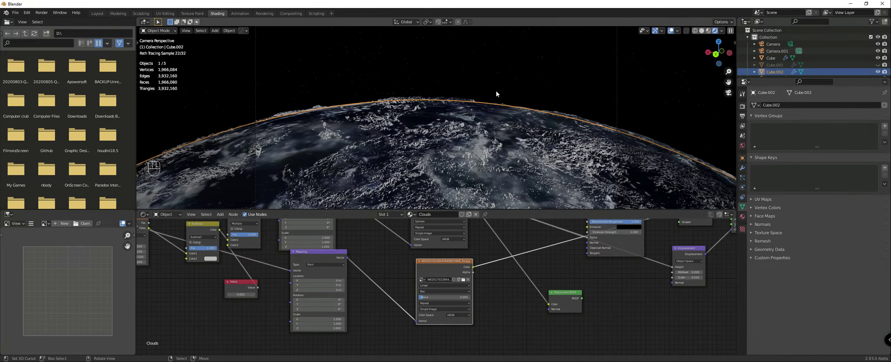
Step: Disconnect the Displacement node from the Clouds material's Material Output
scroll(711, 223, "down", 3)
middle_click_drag(711, 222, 469, 275)
scroll(470, 275, "up", 5)
left_click_drag(492, 283, 482, 286)
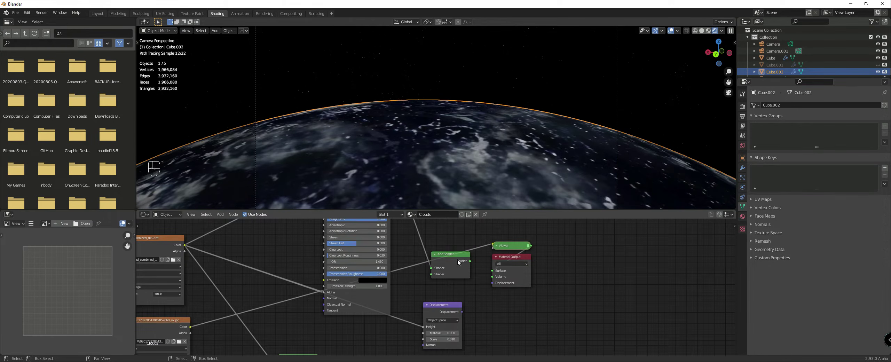
scroll(460, 275, "down", 4)
Step: Increase the storm texture's Mapping scale on all three axes to make its cloud pattern finer
scroll(461, 277, "up", 1)
middle_click_drag(461, 278, 633, 218)
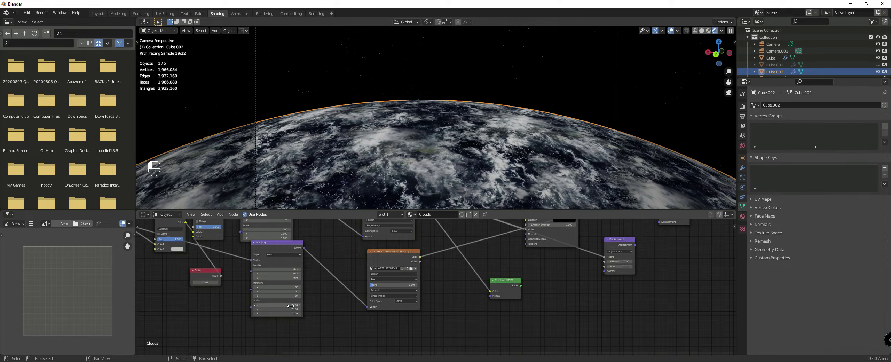
mouse_move(291, 306)
left_mouse_down()
mouse_move(298, 306)
mouse_move(291, 306)
left_mouse_up()
Step: Add a Math node on the link from the original cloud image texture to the Displacement height
scroll(429, 293, "down", 3)
middle_click_drag(458, 251, 449, 289)
left_click_drag(411, 296, 402, 294)
key("shift+a")
mouse_move(435, 290)
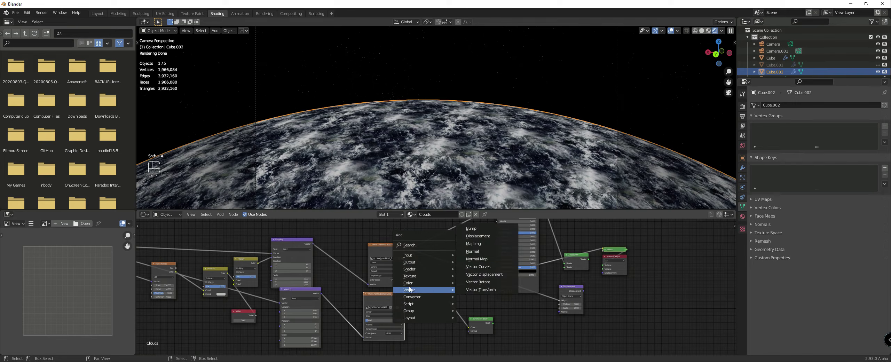
mouse_move(414, 299)
left_click(470, 250)
left_click(467, 256)
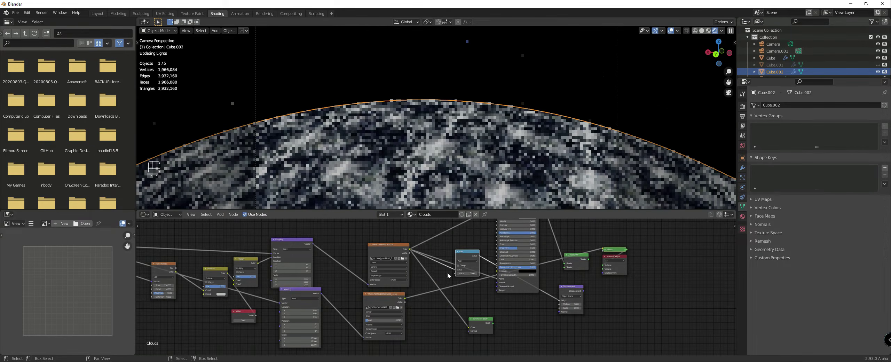
Step: Connect the storm image colour to the Math node's second value and set the operation to Multiply
left_click_drag(405, 298, 455, 269)
left_click(458, 261)
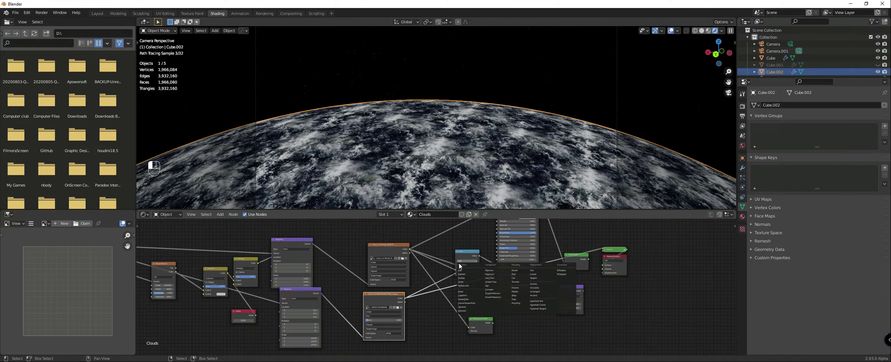
left_click(465, 279)
scroll(476, 269, "up", 2)
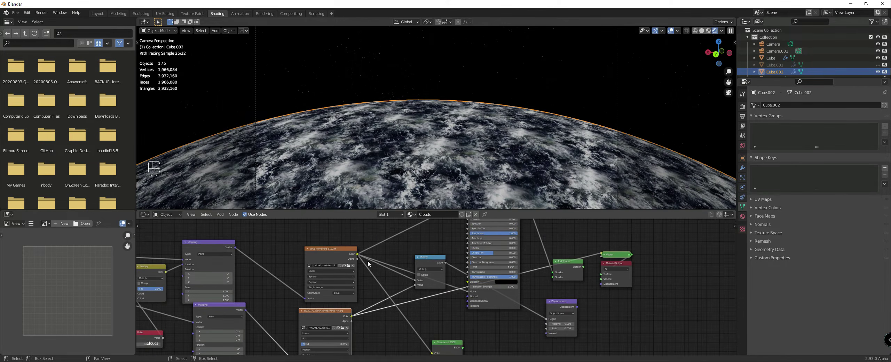
Step: Link the original cloud image directly to the Displacement height and the Multiply output to the Principled shader's Base Color
scroll(453, 266, "up", 1)
left_click_drag(434, 253, 425, 248)
scroll(414, 253, "down", 2)
middle_click_drag(388, 260, 380, 276)
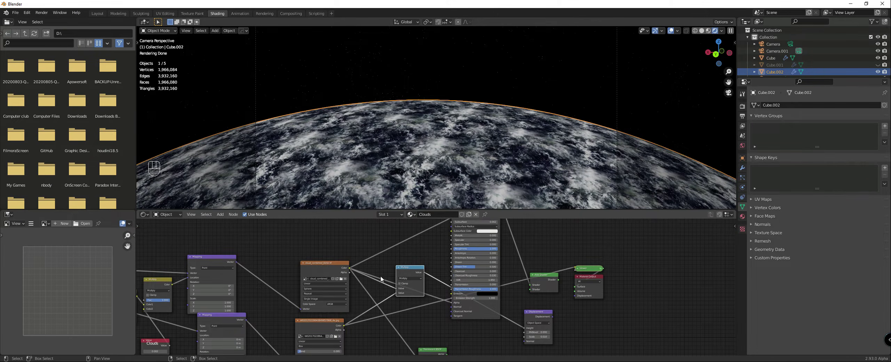
left_click_drag(350, 272, 524, 329)
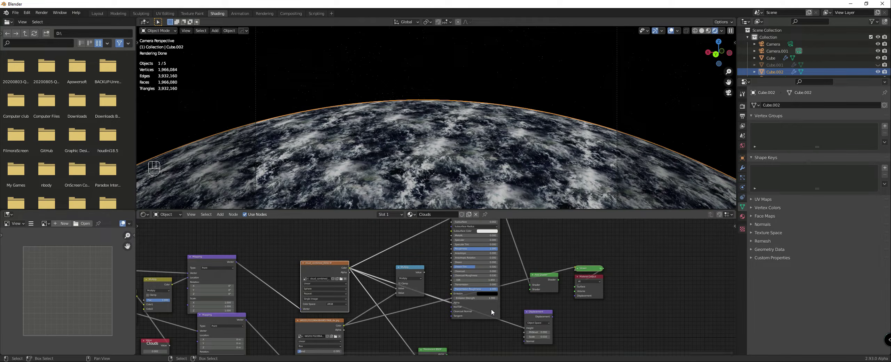
left_click_drag(424, 272, 452, 217)
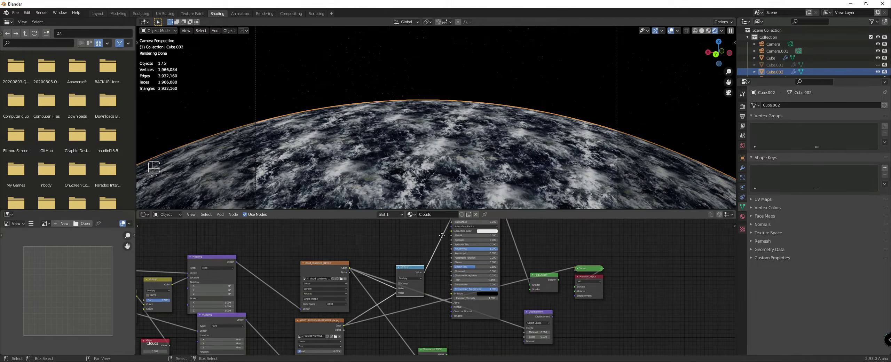
Step: Preview the Multiply node's output on the cloud sphere and examine the combined cloud detail up close
scroll(504, 283, "down", 2)
left_click(394, 296, "ctrl+shift")
scroll(447, 137, "up", 8)
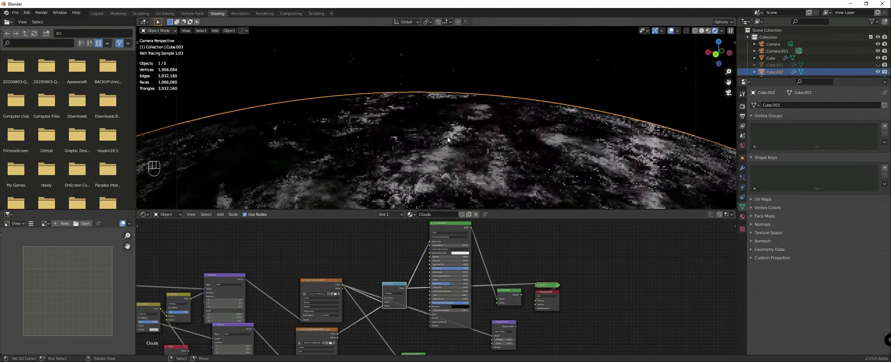
scroll(470, 156, "up", 3)
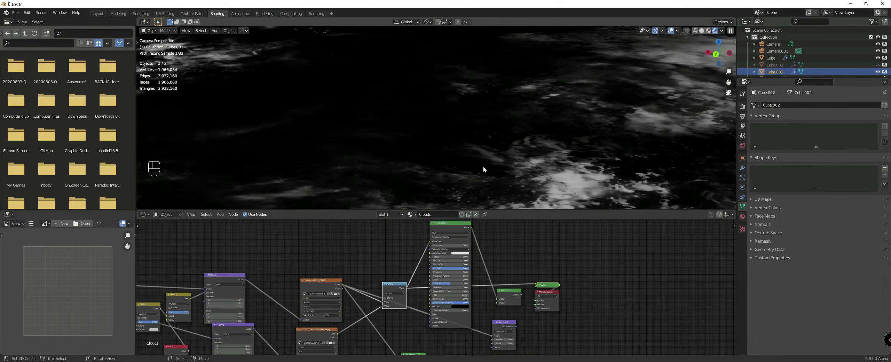
Step: Duplicate the Multiply node with its input links kept and place the copy below the original
scroll(483, 166, "down", 6)
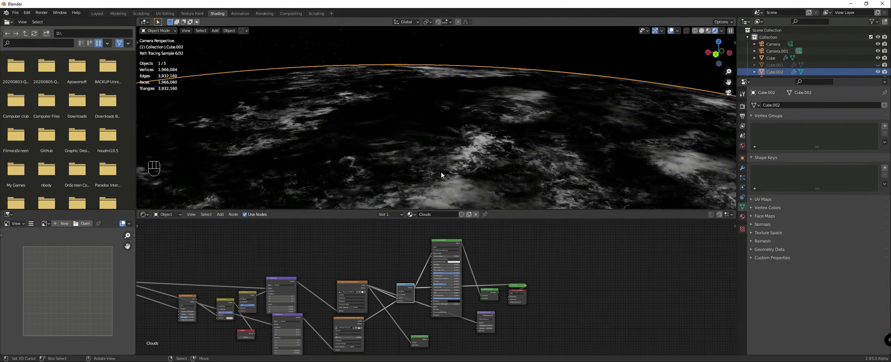
middle_click_drag(422, 293, 420, 253)
scroll(414, 253, "up", 4)
left_click_drag(393, 242, 390, 234)
key("shift+d")
left_click(393, 268)
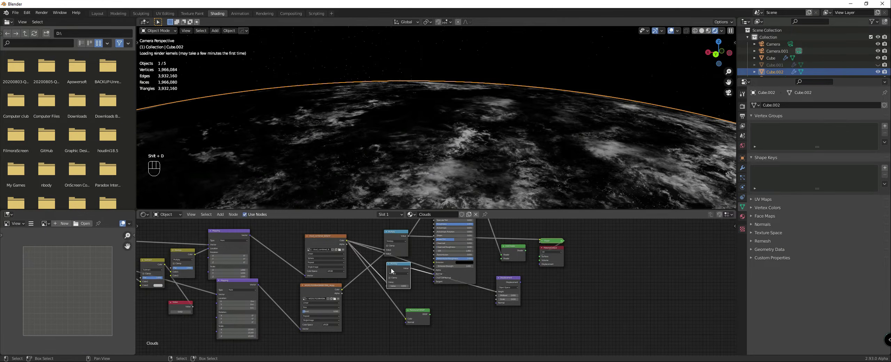
key("ctrl+z")
key("shift+ctrl+d")
left_click(400, 274)
scroll(399, 272, "up", 2)
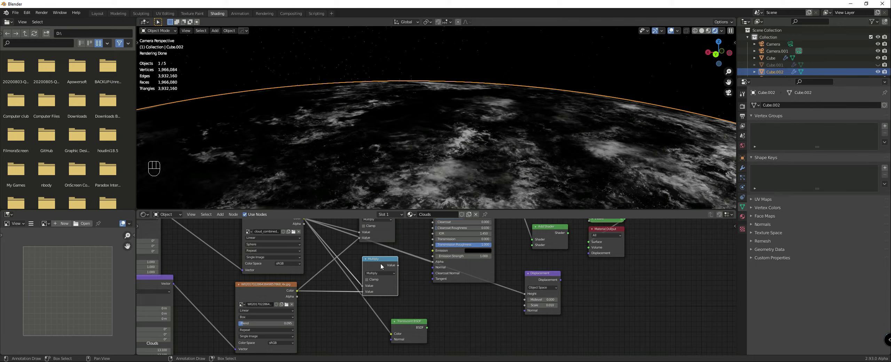
Step: Switch the copied Multiply node to MixRGB with a factor of about 0.117 and route it through the Displacement node into the Material Output
key("shift+s")
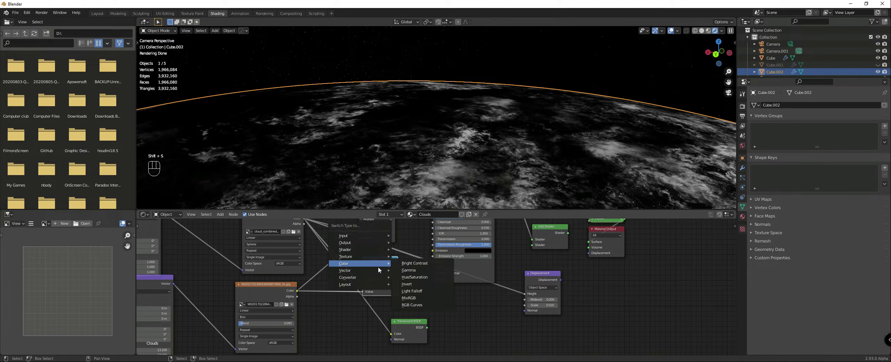
mouse_move(353, 264)
left_click(409, 298)
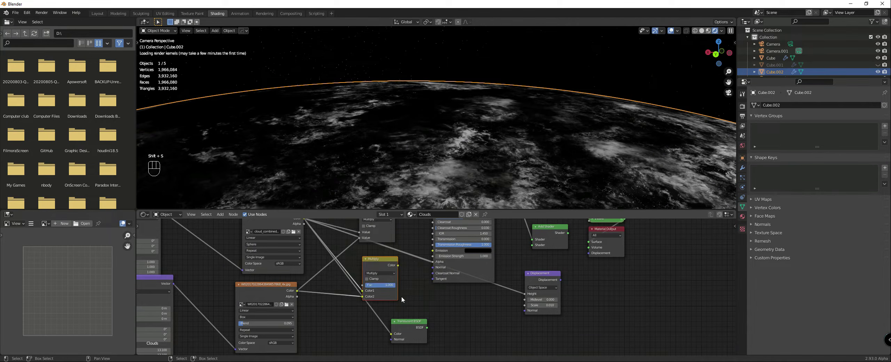
left_click_drag(390, 284, 588, 253)
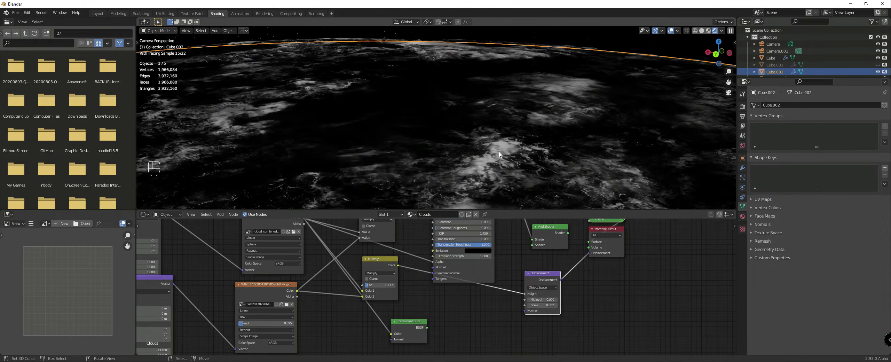
Step: Reconnect the Add Shader to the Material Output surface and examine the displaced clouds both up close and from a distance
scroll(559, 255, "down", 3)
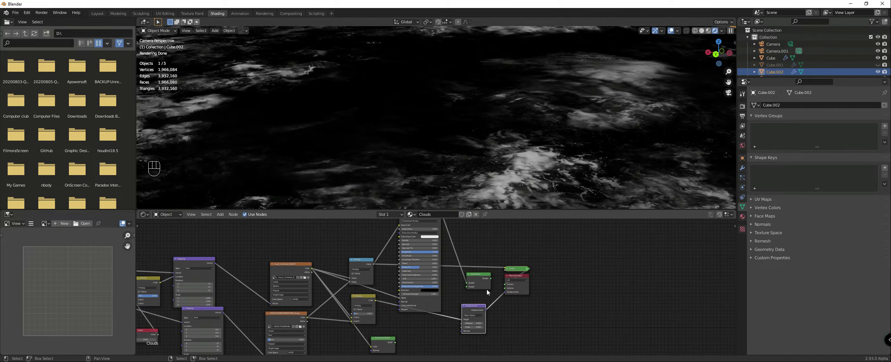
left_click(474, 275, "ctrl+shift")
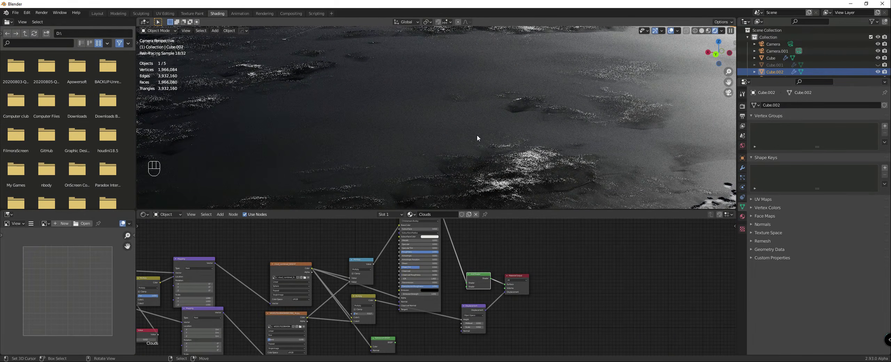
scroll(478, 136, "down", 4)
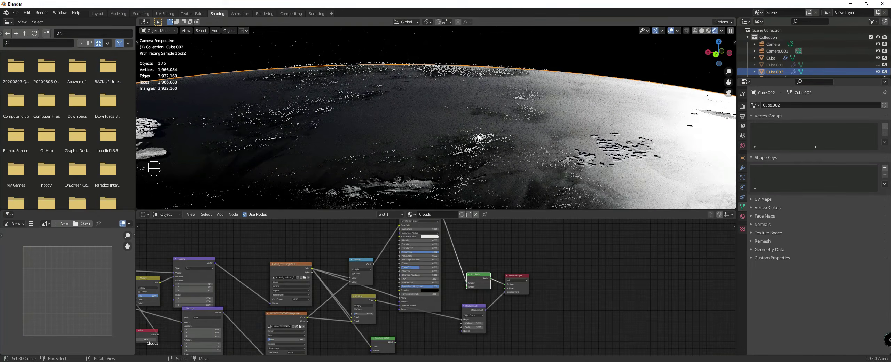
scroll(619, 150, "down", 3)
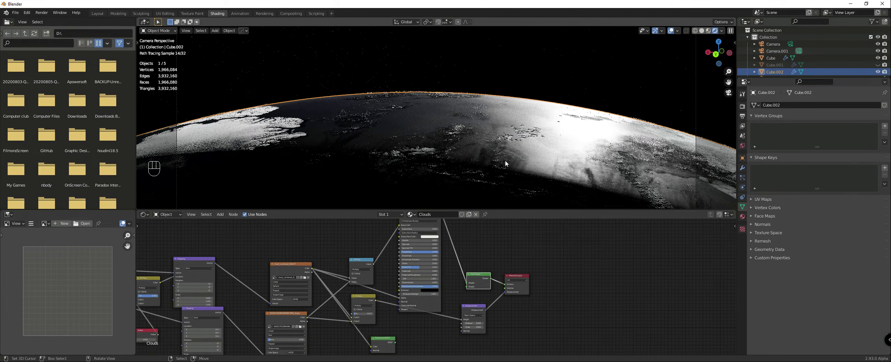
scroll(505, 160, "up", 5)
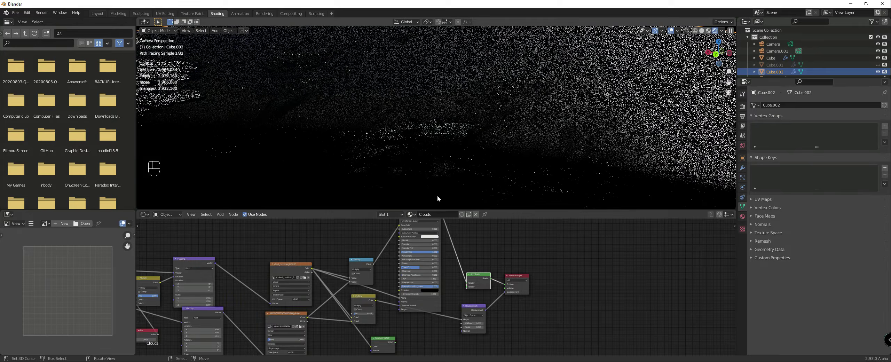
middle_click_drag(387, 266, 404, 267)
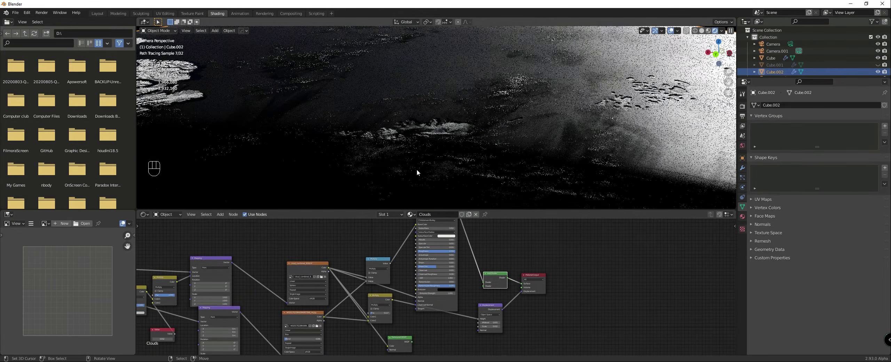
scroll(418, 169, "up", 4)
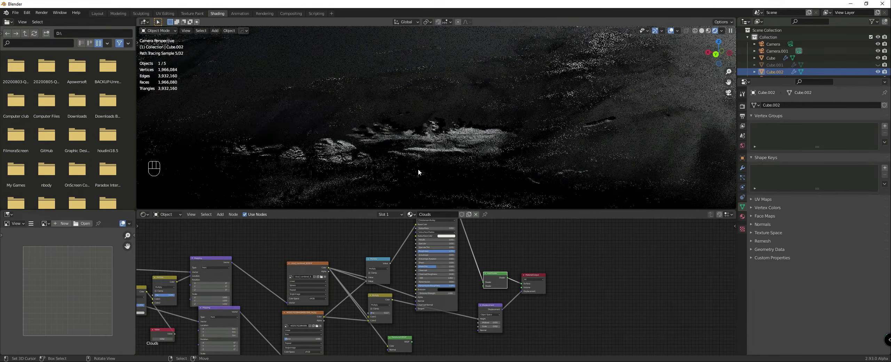
scroll(417, 169, "up", 3)
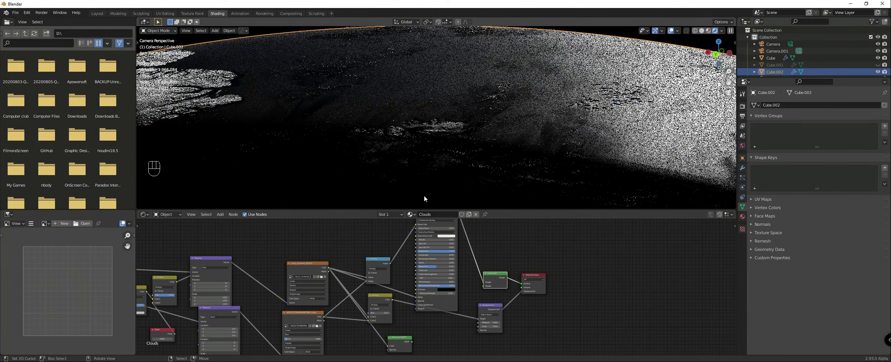
scroll(531, 146, "down", 3)
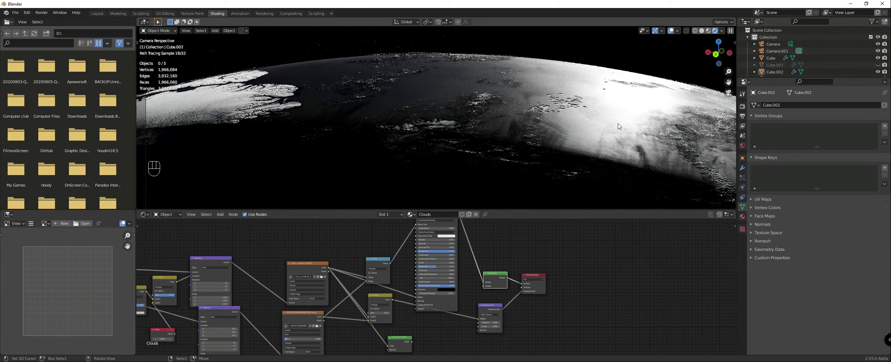
scroll(623, 128, "down", 2)
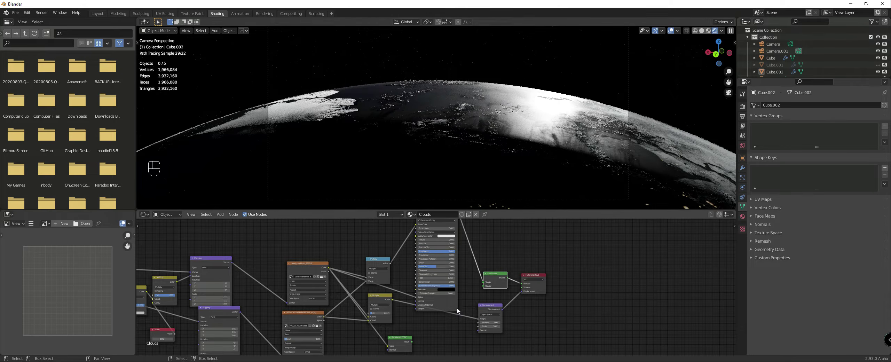
Step: Link the Math Multiply node's output to the Principled shader's Alpha
scroll(406, 254, "up", 1)
middle_click_drag(406, 254, 429, 250)
left_click_drag(406, 256, 439, 296)
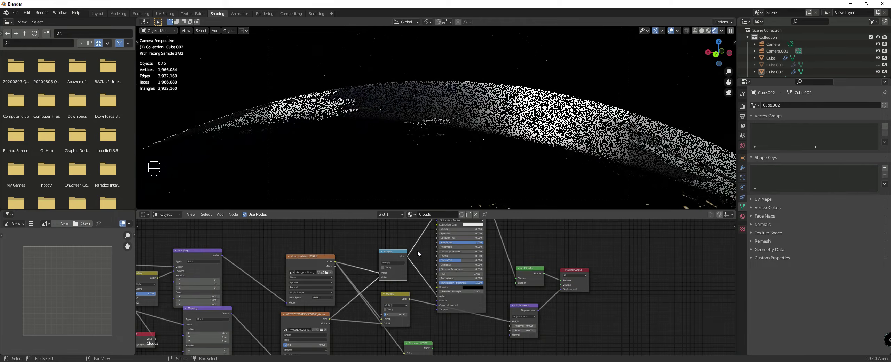
Step: Rearrange the view of the cloud nodes and preview the Math Multiply output on the sphere
scroll(380, 268, "down", 3)
middle_click_drag(379, 268, 431, 240)
scroll(425, 270, "up", 5)
middle_click_drag(423, 270, 412, 319)
scroll(424, 282, "down", 3)
left_click(435, 267, "ctrl+shift")
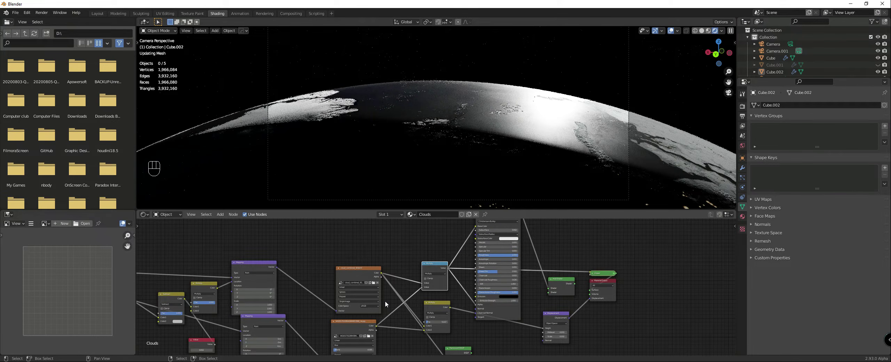
Step: Add a ColorRamp node after the Math Multiply node and link its colour to the Principled shader's Base Color and Alpha
middle_click_drag(386, 302, 421, 273)
scroll(429, 271, "up", 2)
key("shift+a")
mouse_move(427, 278)
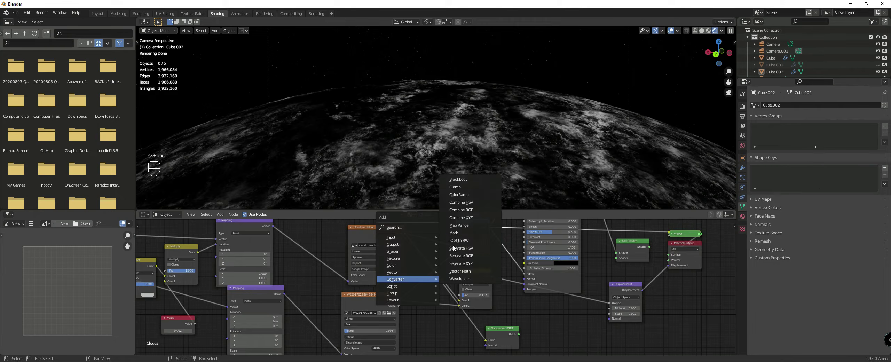
left_click(470, 195)
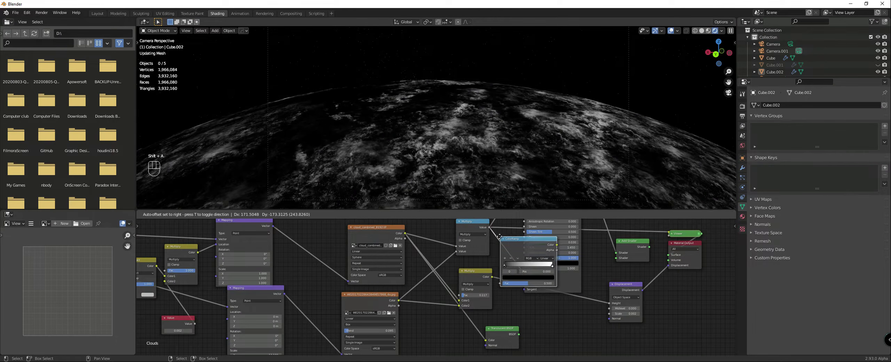
left_click(534, 243)
scroll(588, 241, "down", 3)
middle_click_drag(588, 241, 518, 287)
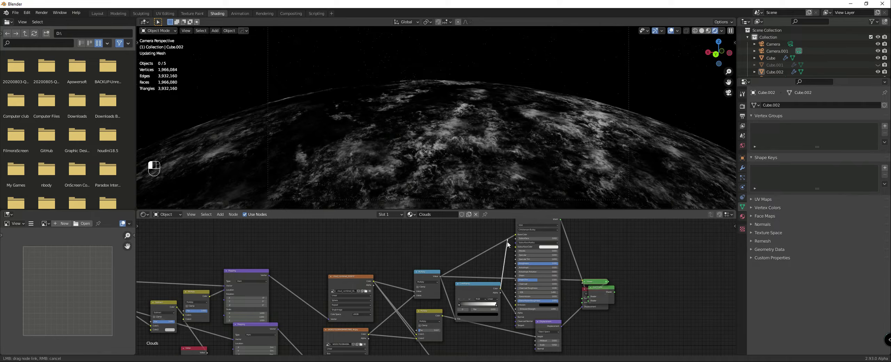
Step: Tighten the ColorRamp by moving its white stop close to the black one to brighten the clouds
left_click(481, 291, "ctrl+shift")
left_click_drag(480, 290, 462, 292)
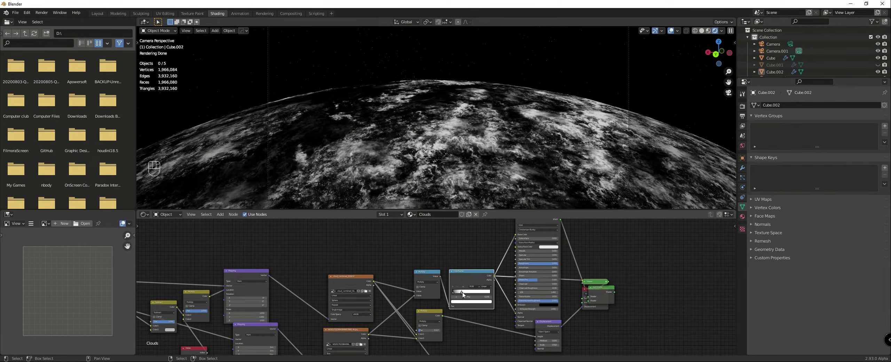
left_click_drag(459, 293, 457, 293)
Step: Separate the Material Output from the overlapping Add Shader, reconnect the Add Shader to its surface, and inspect the brightened clouds
scroll(530, 291, "down", 2)
middle_click_drag(530, 291, 488, 292)
scroll(487, 292, "up", 1)
scroll(489, 292, "down", 1)
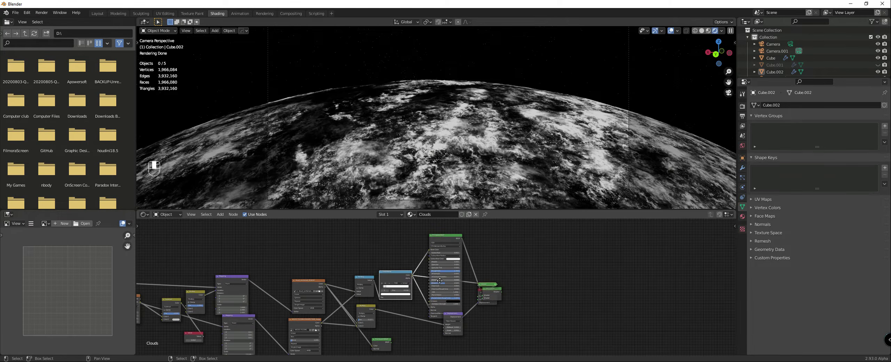
mouse_move(496, 290)
left_mouse_down()
mouse_move(536, 297)
mouse_move(507, 272)
mouse_move(522, 300)
left_mouse_up()
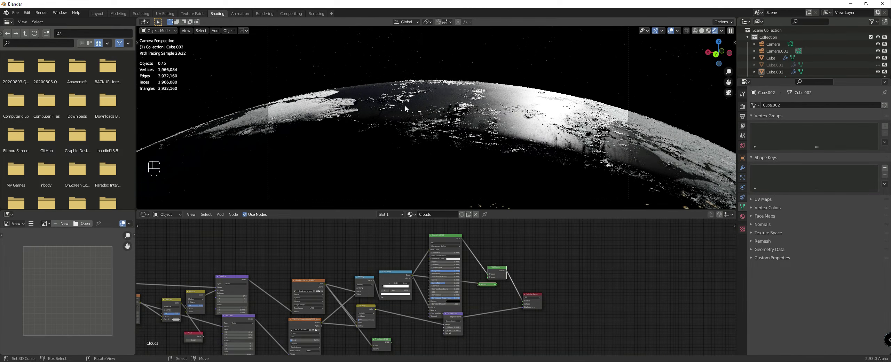
scroll(435, 114, "up", 3)
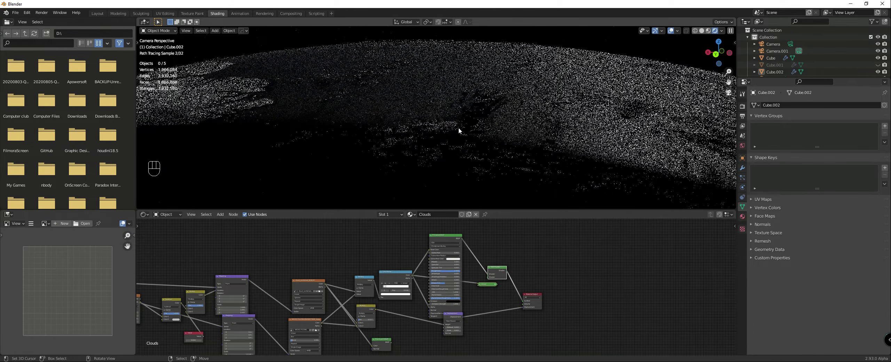
scroll(456, 127, "down", 3)
Step: Switch the viewport to solid shading, unhide the atmosphere sphere Cube.001 and hide the cloud sphere Cube.002
key("z")
left_click(657, 125)
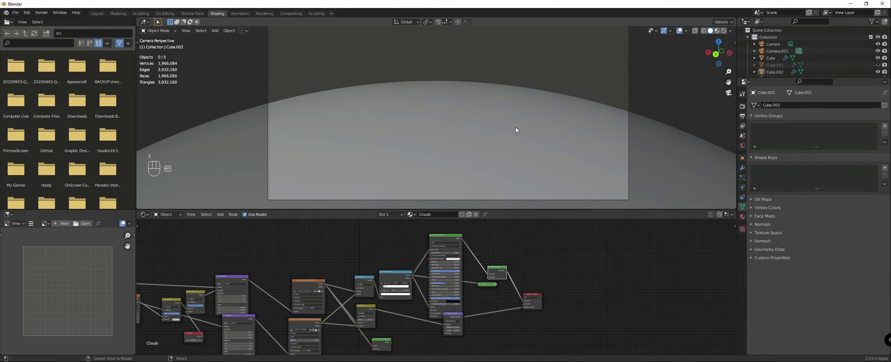
key("alt+h")
right_click(514, 83)
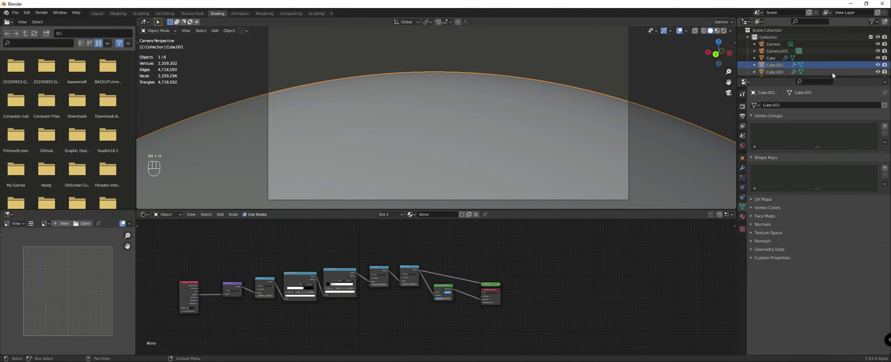
left_click(878, 72)
left_click(526, 96)
left_click(526, 87)
scroll(435, 269, "down", 2)
scroll(436, 269, "up", 2)
Step: Rename the atmosphere material Atmo-Scatter and duplicate it, keeping the original with a fake user
left_click(449, 214)
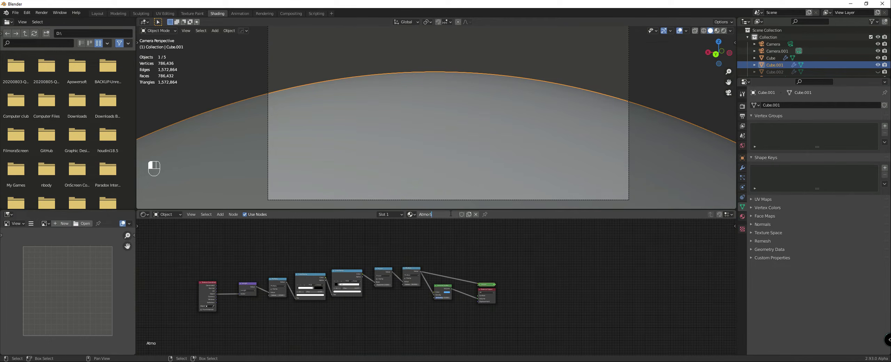
key("Return")
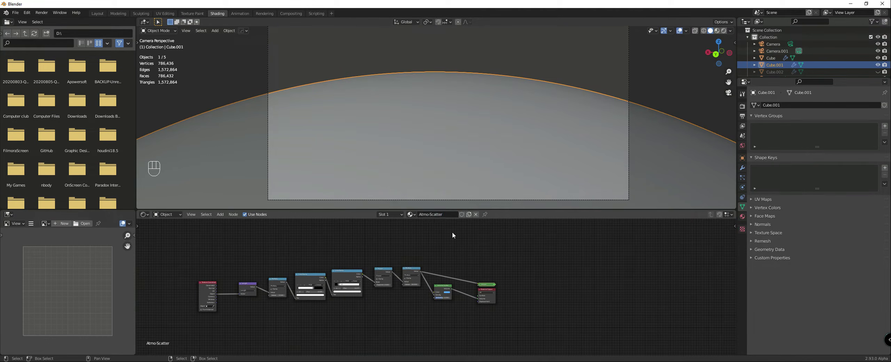
left_click(411, 214)
key("Return")
Step: Assign the duplicate material Atmo-Scatter.001 to the atmosphere sphere and rename it Atmo-Emission
left_click(415, 215)
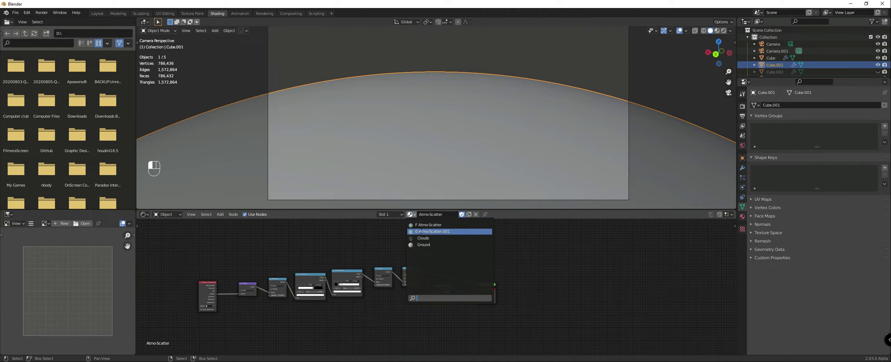
key("Return")
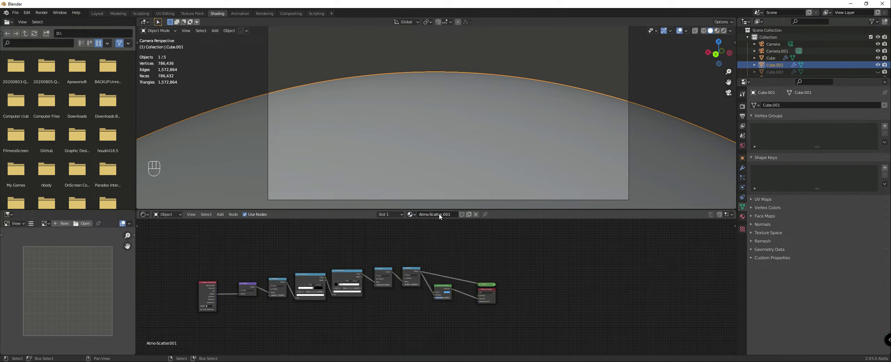
type("Emission")
key("Return")
Step: Replace the Volume Scatter node in the Atmo-Emission material with an Emission shader
scroll(440, 300, "up", 4)
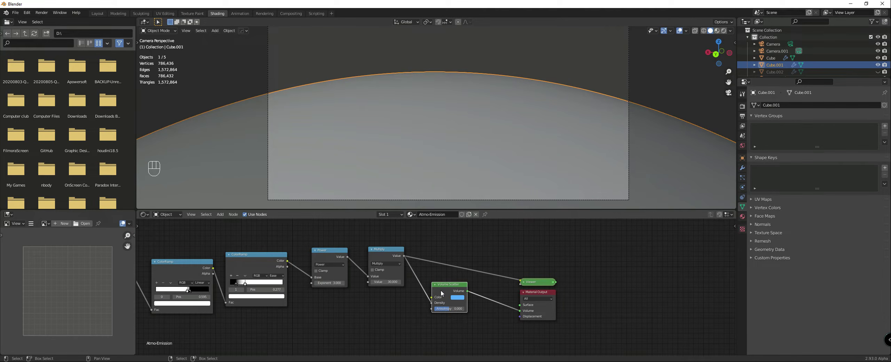
scroll(441, 291, "up", 2)
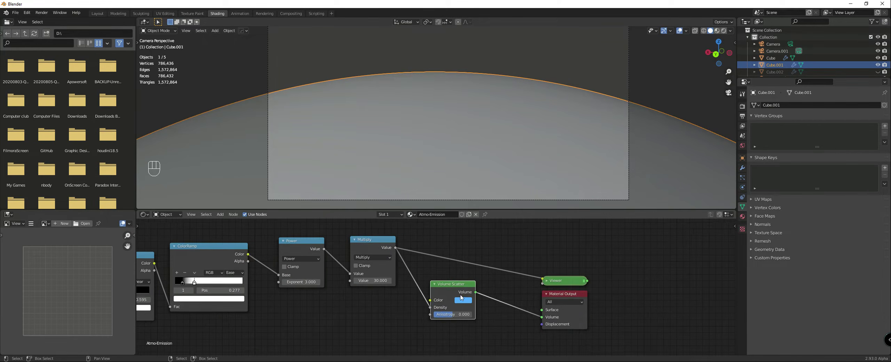
key("shift+s")
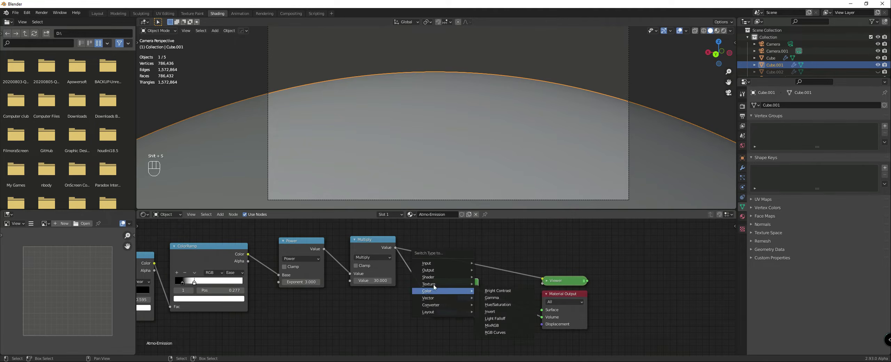
mouse_move(447, 277)
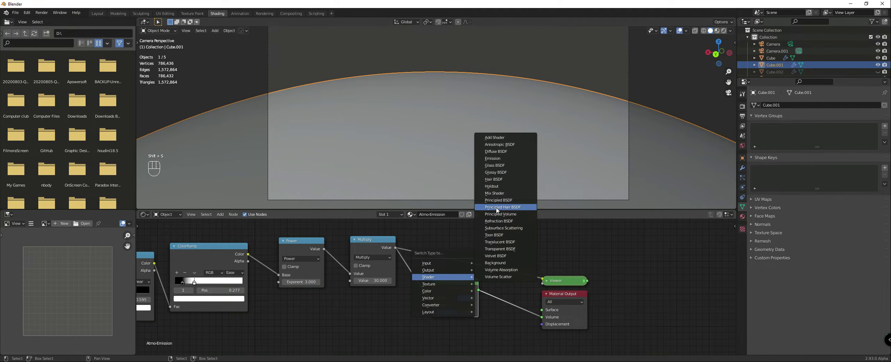
left_click(493, 158)
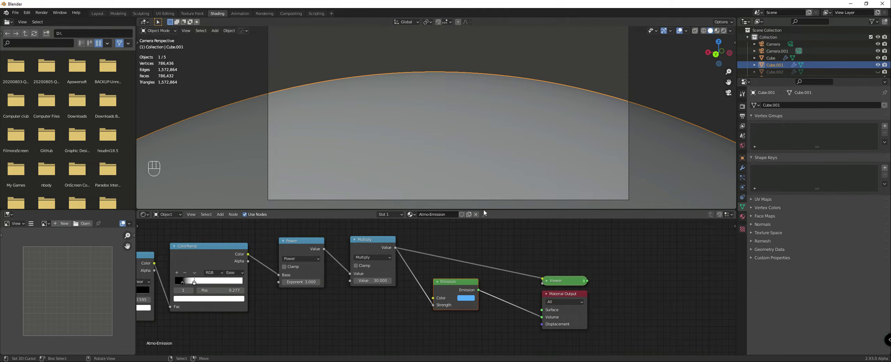
left_click_drag(458, 284, 458, 277)
Step: Switch the viewport to rendered shading and select the node chain from Texture Coordinate through the Multiply after Power
scroll(468, 145, "down", 1)
key("z")
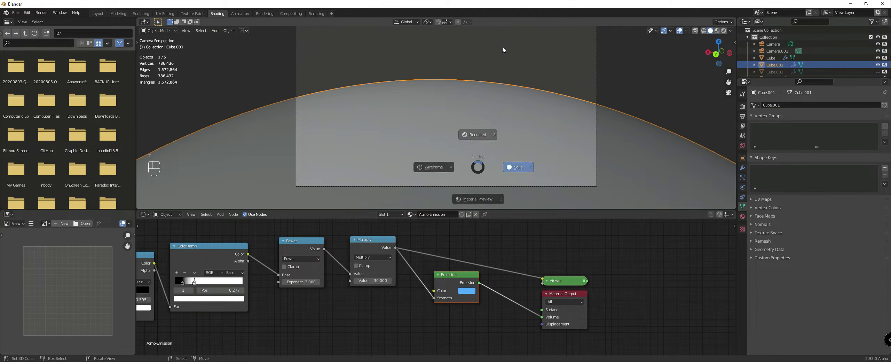
left_click(503, 46)
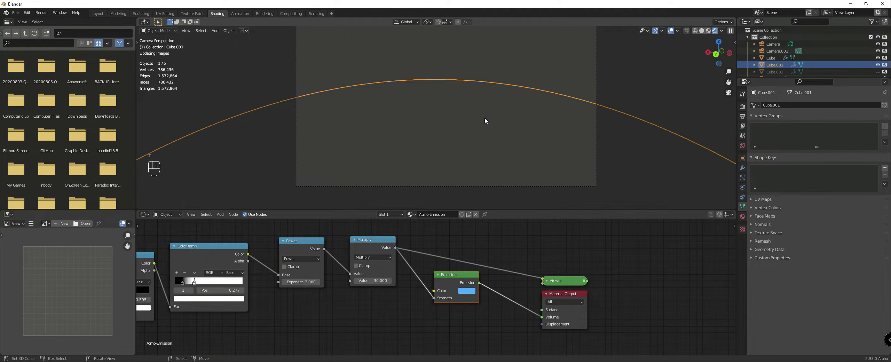
scroll(334, 292, "down", 1)
key("Home")
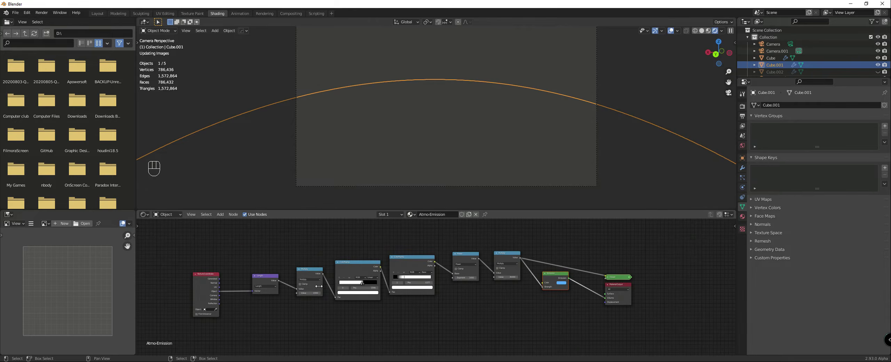
left_click_drag(175, 236, 497, 318)
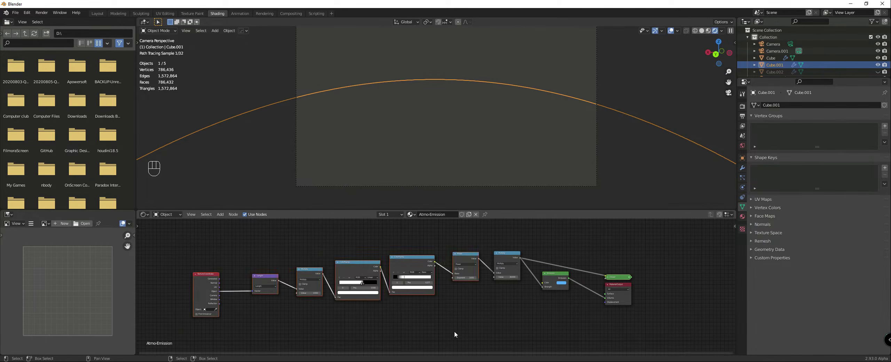
Step: Duplicate the Multiply node after Power and insert the copy before the Emission shader's strength
scroll(428, 284, "down", 1)
middle_click_drag(474, 301, 379, 296)
scroll(400, 270, "up", 2)
scroll(398, 273, "down", 2)
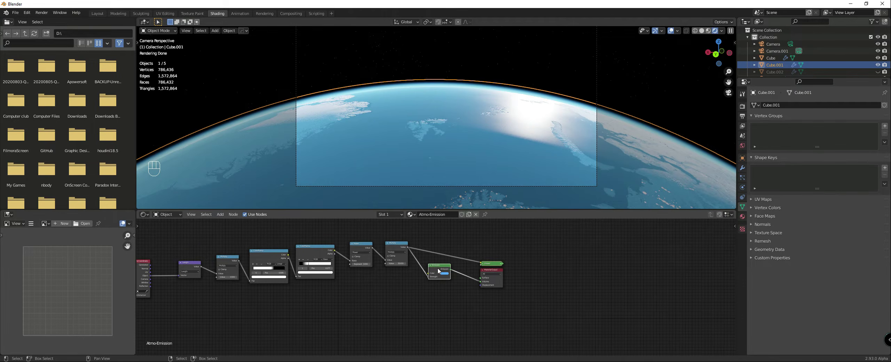
left_click_drag(395, 248, 389, 246)
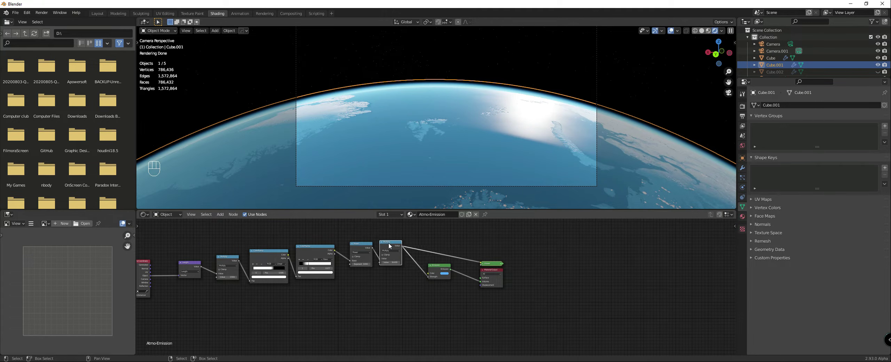
key("shift+d")
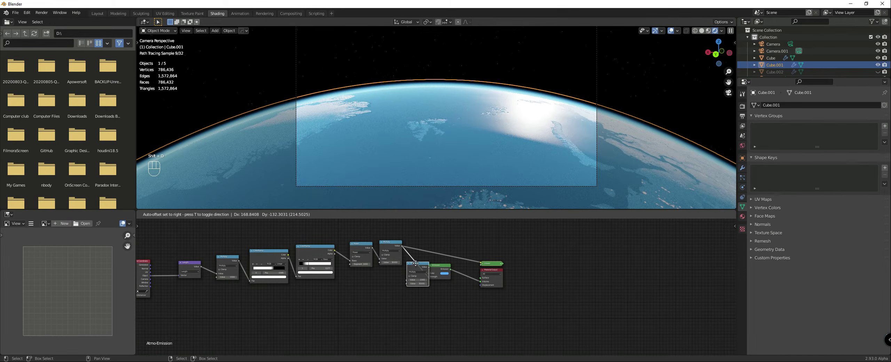
left_click(414, 257)
scroll(410, 271, "down", 2)
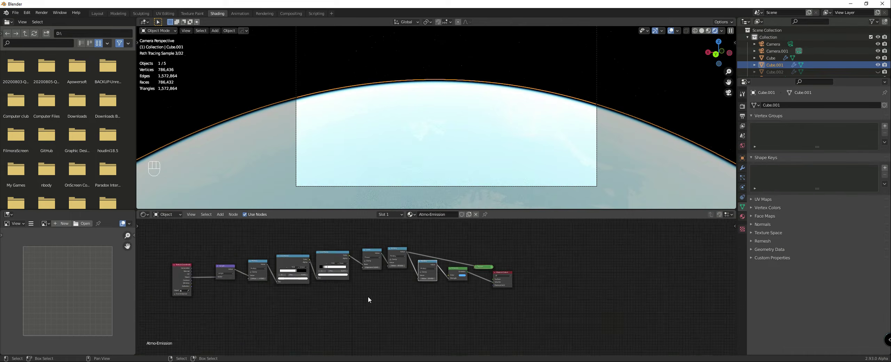
Step: Set the value of the original Multiply node after Power to 100
middle_click_drag(368, 296, 405, 277)
scroll(405, 277, "up", 3)
scroll(410, 275, "up", 2)
scroll(459, 252, "up", 1)
middle_click_drag(450, 237, 449, 281)
left_click(435, 270)
type("30.0")
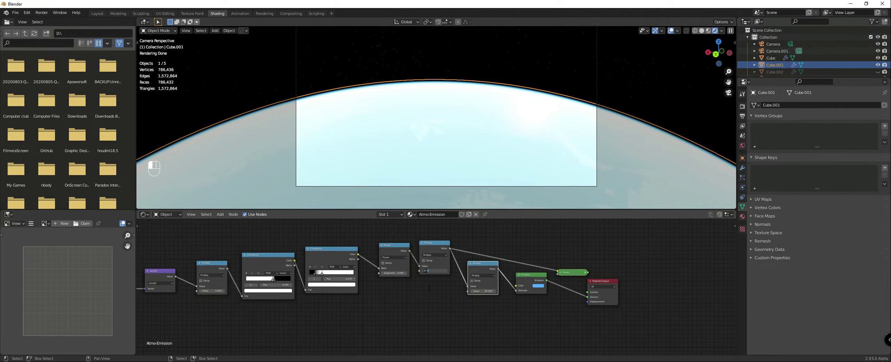
key("Return")
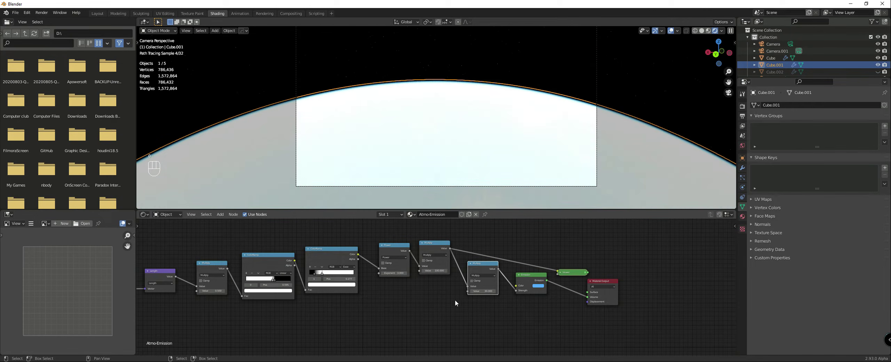
Step: Add a Normal node below the chain and connect the Texture Coordinate's Normal output to it
scroll(454, 296, "down", 2)
scroll(421, 285, "up", 2)
middle_click_drag(419, 294, 423, 278)
key("shift+a")
mouse_move(413, 279)
mouse_move(381, 266)
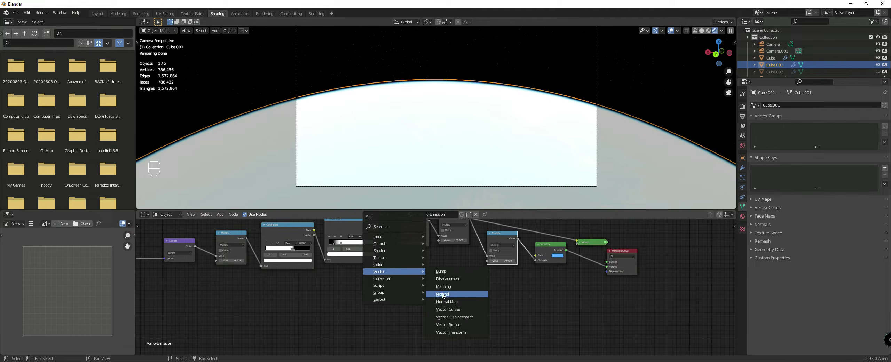
left_click(439, 293)
scroll(393, 283, "down", 2)
scroll(458, 300, "up", 3)
middle_click_drag(393, 283, 444, 312)
scroll(393, 325, "down", 2)
left_click_drag(466, 315, 230, 257)
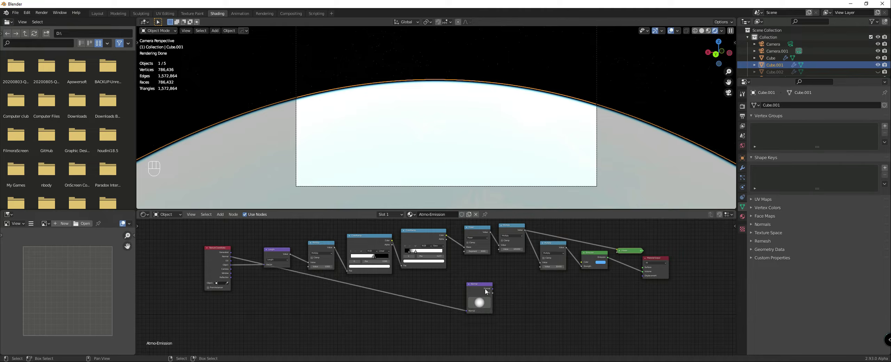
Step: Connect the Normal node's Dot output to the duplicated Multiply's second value and preview the Normal node on the sphere
left_click_drag(491, 289, 541, 266)
middle_click_drag(498, 186, 509, 171)
scroll(475, 165, "down", 5)
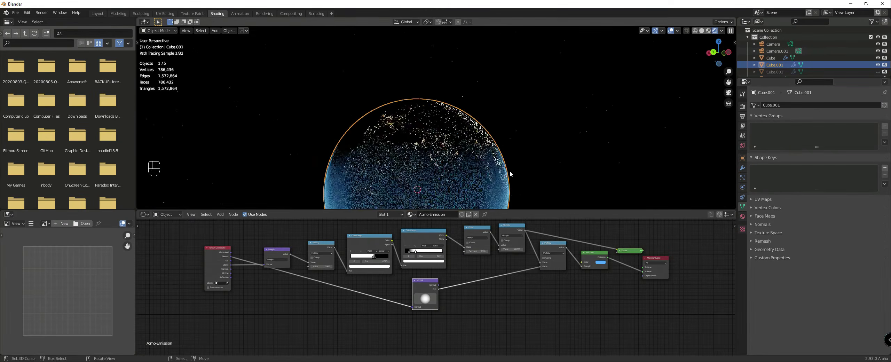
left_click(421, 283, "ctrl+shift")
left_click(422, 285, "ctrl+shift")
scroll(423, 155, "down", 4)
middle_click_drag(424, 156, 386, 158)
scroll(439, 289, "up", 2)
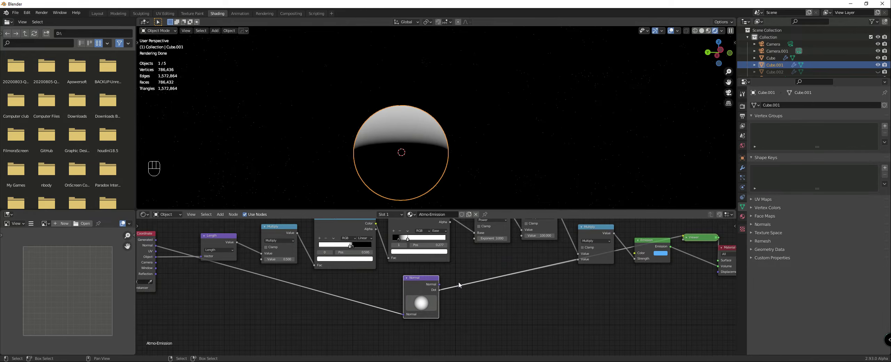
Step: Add a ColorRamp after the Normal node's Dot output and connect its Color to the duplicated Multiply's second value
left_click_drag(418, 290, 394, 284)
key("shift+a")
mouse_move(433, 305)
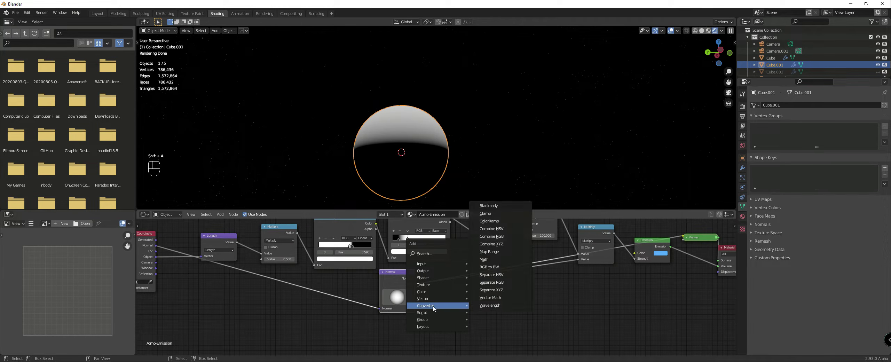
mouse_move(421, 295)
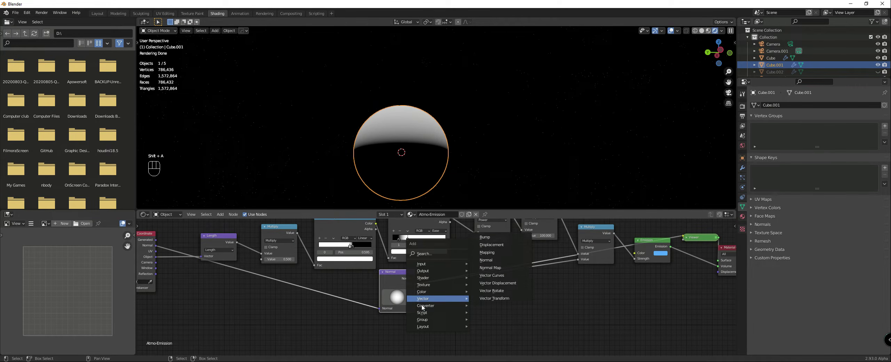
left_click(491, 229)
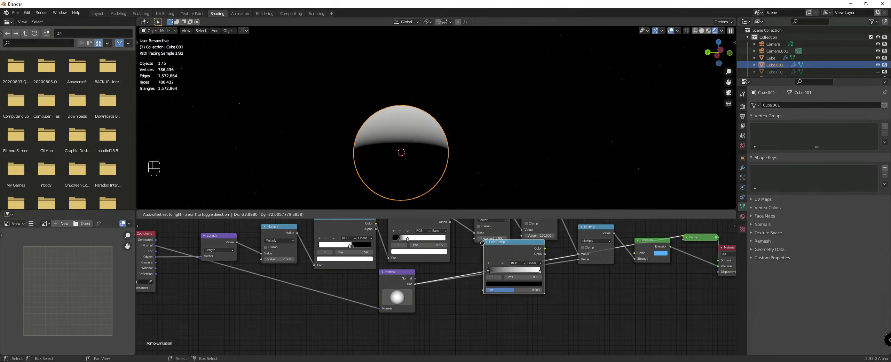
left_click(462, 262)
left_click_drag(486, 273, 475, 259)
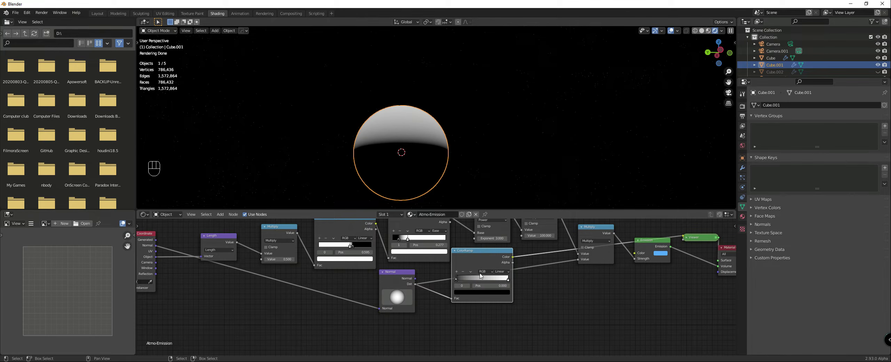
left_click_drag(504, 258, 577, 259)
Step: Compare the sun Light's direction with the sphere's shading from the front and right views, ending with Cube.001 selected
key("KP_1")
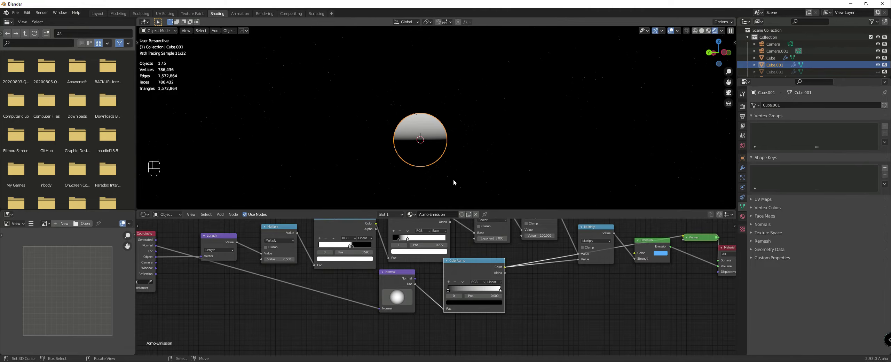
scroll(457, 177, "up", 3)
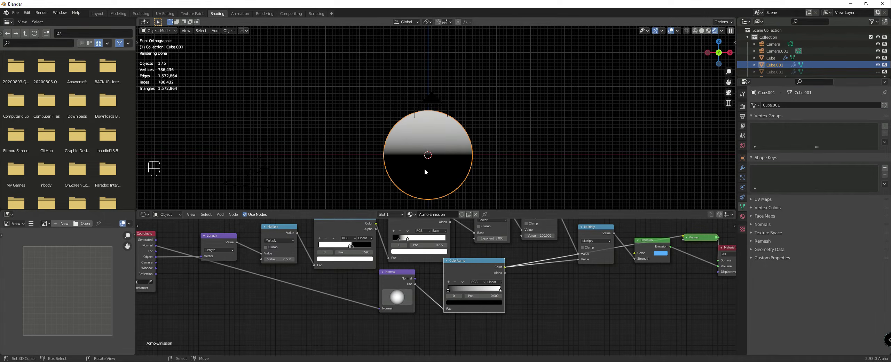
middle_click_drag(422, 164, 551, 150)
scroll(773, 71, "down", 1)
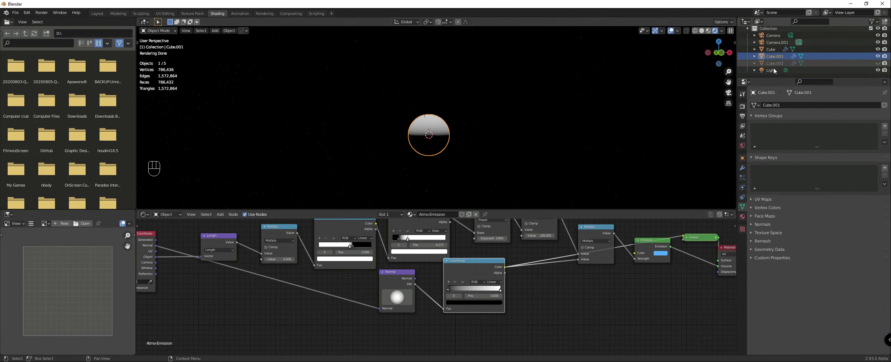
left_click(771, 70)
middle_click_drag(518, 125, 564, 116)
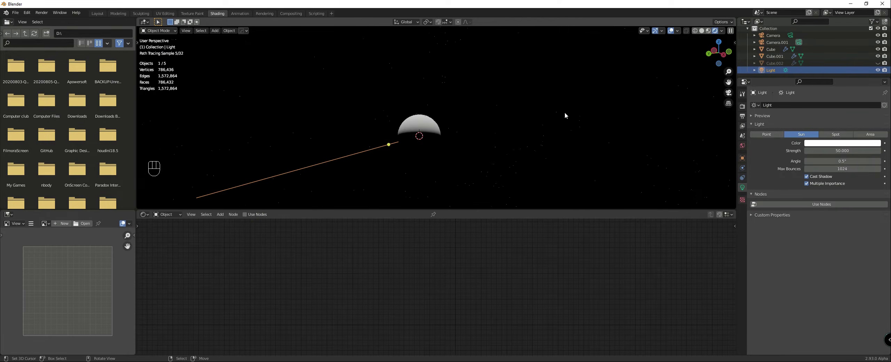
key("KP_3")
left_click(463, 139)
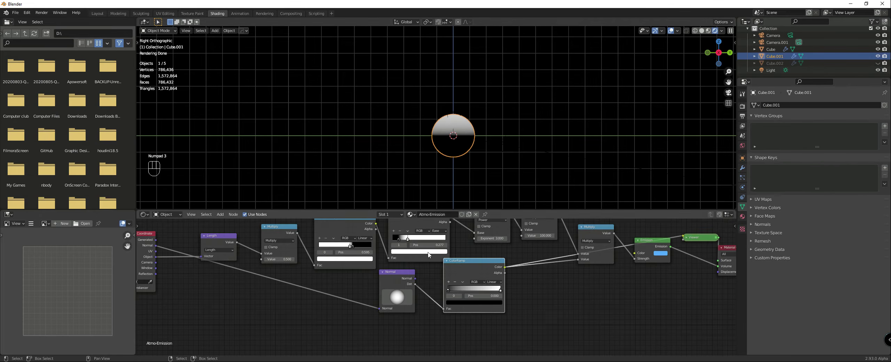
Step: Rotate the Normal node's direction to face the sun in the right view and space the node away from the ColorRamp
scroll(432, 275, "up", 2)
mouse_move(389, 301)
left_mouse_down()
mouse_move(387, 285)
mouse_move(390, 344)
left_mouse_up()
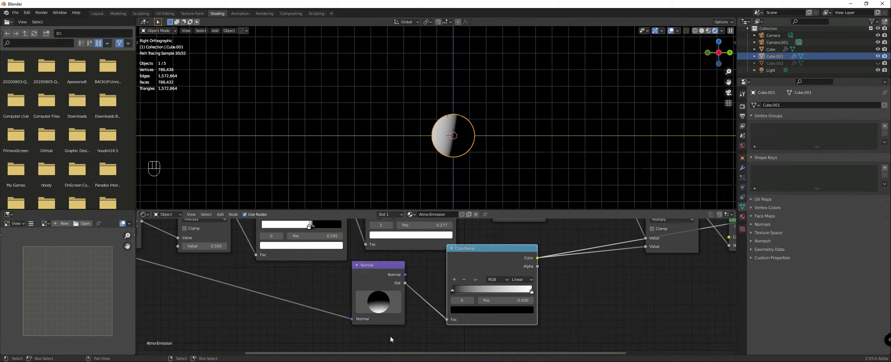
scroll(439, 116, "up", 5)
scroll(468, 171, "up", 1)
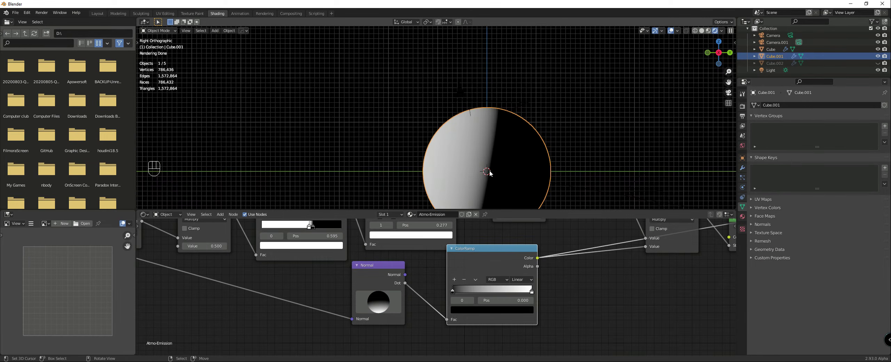
left_click_drag(380, 300, 345, 302)
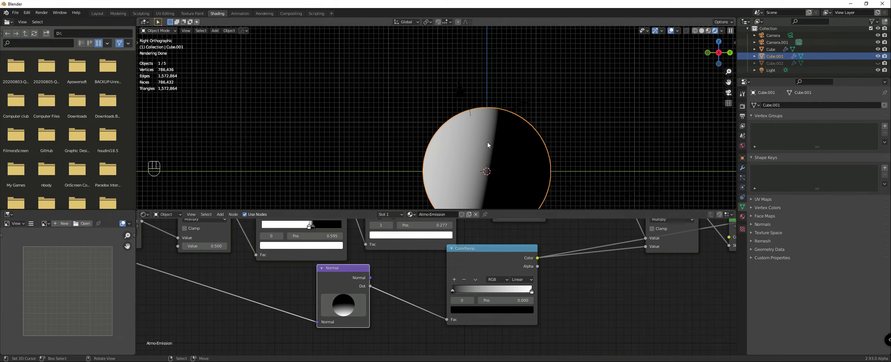
Step: Compare the sphere's lit side with the Normal node's direction from the top, right and opposite sides
scroll(487, 142, "down", 2)
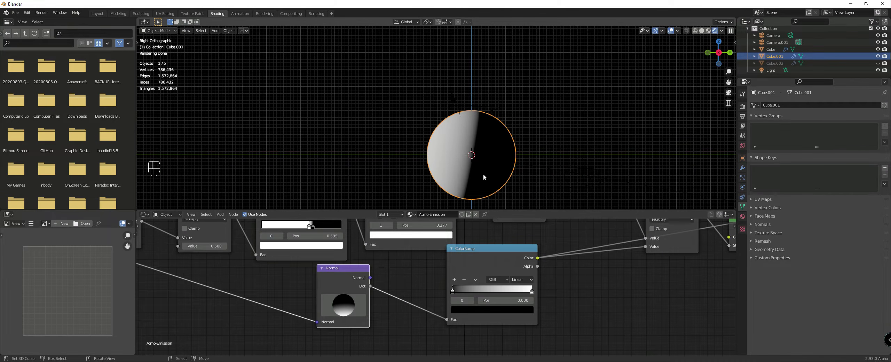
middle_click_drag(480, 166, 509, 189)
middle_click_drag(538, 63, 562, 70)
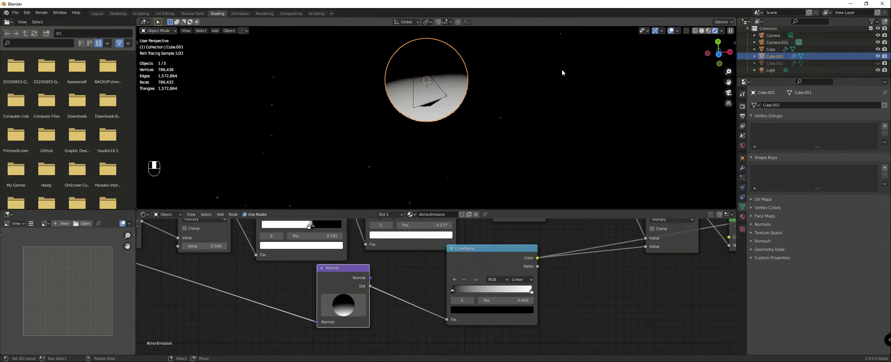
key("KP_7")
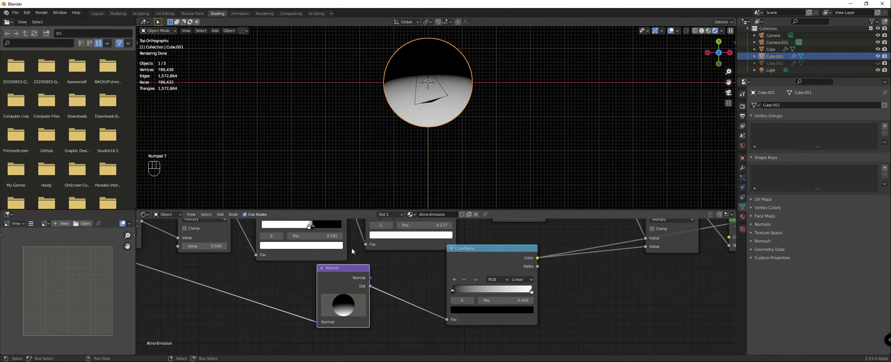
left_click_drag(346, 308, 345, 309)
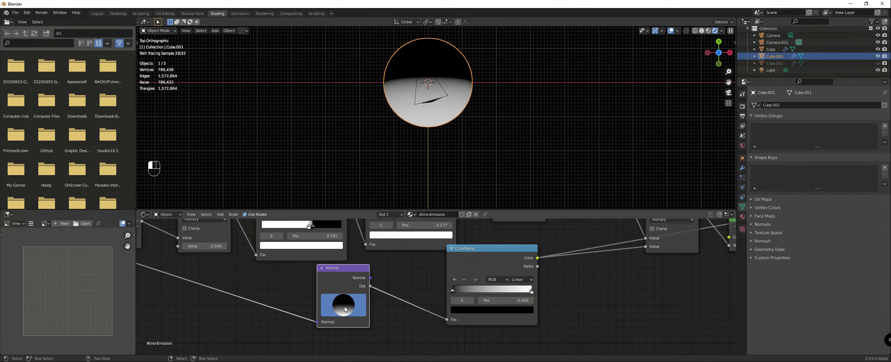
mouse_move(351, 167)
middle_mouse_down()
mouse_move(352, 117)
mouse_move(289, 80)
mouse_move(433, 170)
middle_mouse_up()
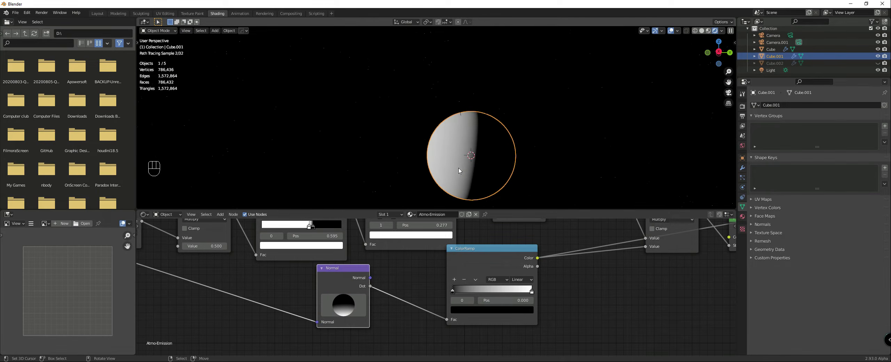
left_click(837, 70)
mouse_move(554, 111)
middle_mouse_down()
mouse_move(459, 151)
mouse_move(424, 128)
mouse_move(418, 89)
mouse_move(577, 131)
mouse_move(596, 127)
mouse_move(478, 134)
middle_mouse_up()
left_click(427, 151)
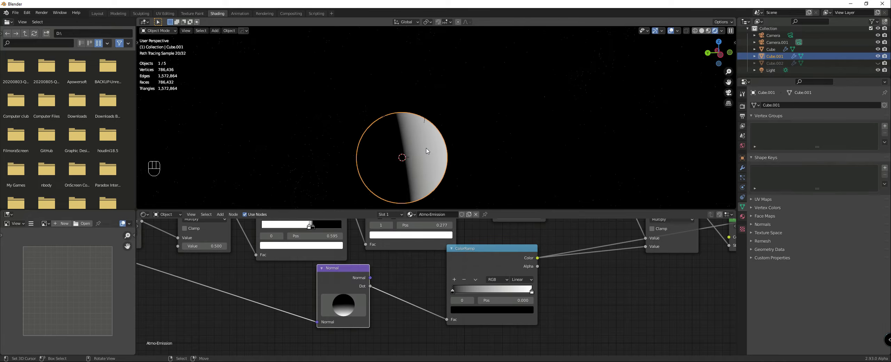
Step: Switch to the camera view and disconnect the preview Viewer from the Material Output to render the full Earth again
key("KP_0")
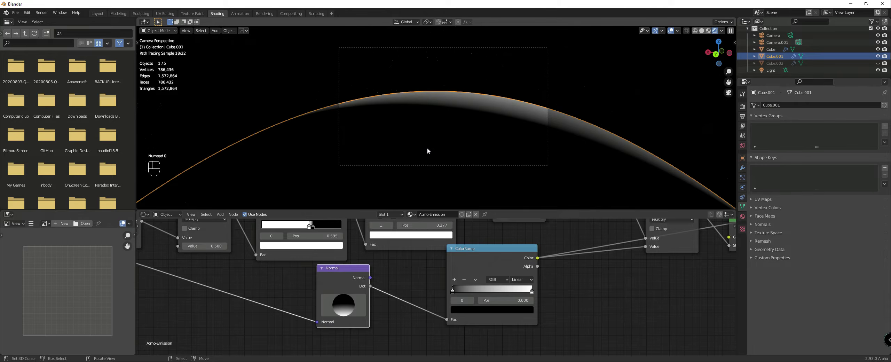
scroll(610, 258, "down", 6)
middle_click_drag(610, 258, 345, 286)
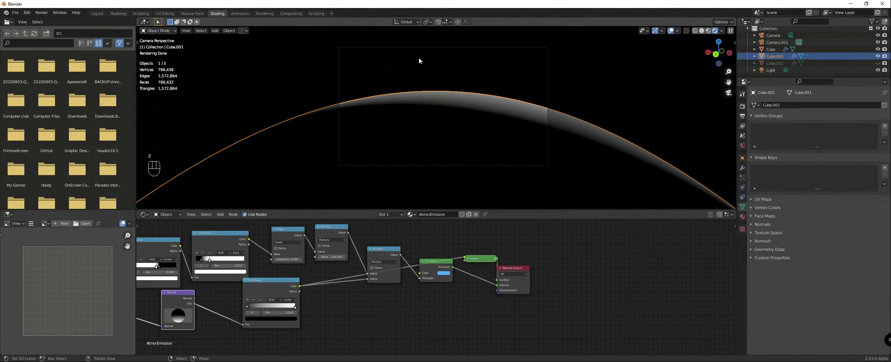
left_click_drag(489, 279, 485, 273)
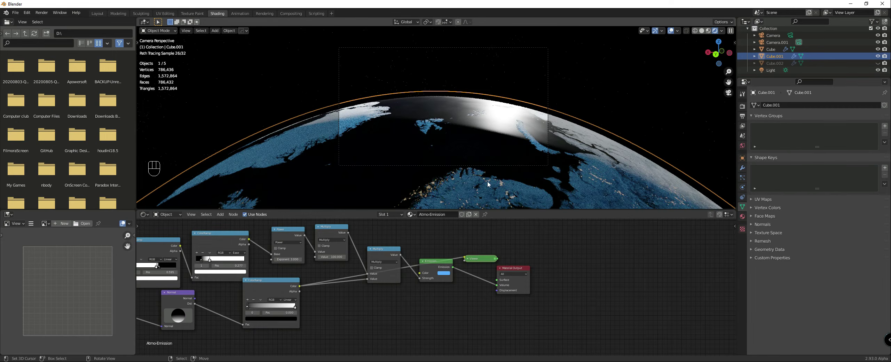
Step: Bring the ColorRamp closer to the Normal node and inspect the atmosphere on the globe's night and sunlit sides
scroll(314, 281, "down", 3)
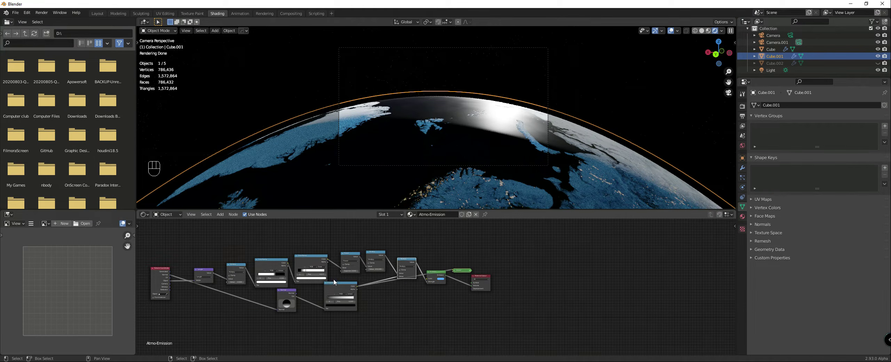
left_click_drag(348, 289, 343, 292)
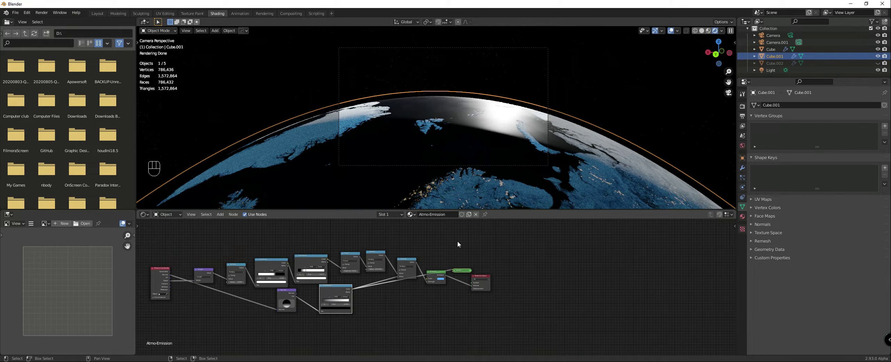
scroll(478, 200, "down", 10)
middle_click_drag(525, 197, 468, 153)
left_click(468, 164)
scroll(468, 152, "up", 5)
mouse_move(352, 177)
middle_mouse_down()
mouse_move(370, 189)
mouse_move(384, 183)
mouse_move(356, 188)
middle_mouse_up()
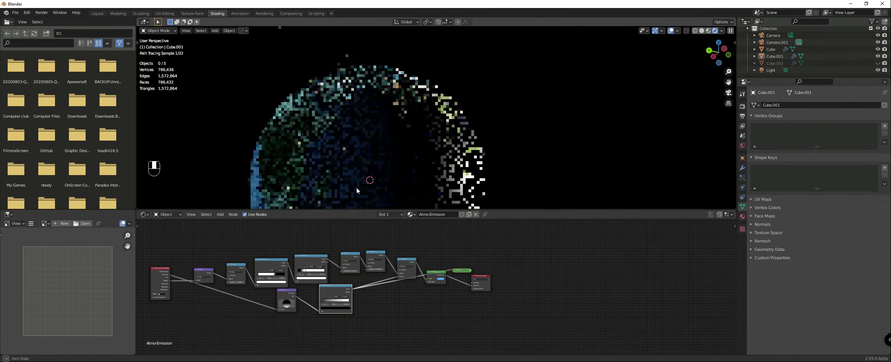
scroll(287, 288, "down", 4)
middle_click_drag(287, 289, 431, 275)
scroll(431, 274, "up", 12)
left_click_drag(430, 268, 391, 272)
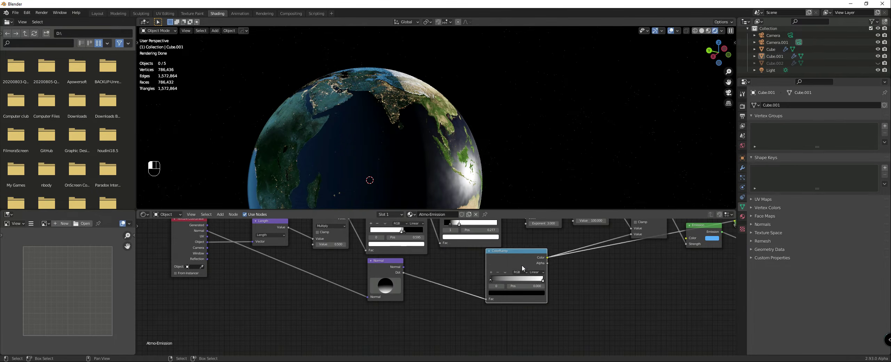
left_click_drag(522, 265, 507, 258)
scroll(437, 278, "down", 6)
middle_click_drag(418, 200, 413, 195)
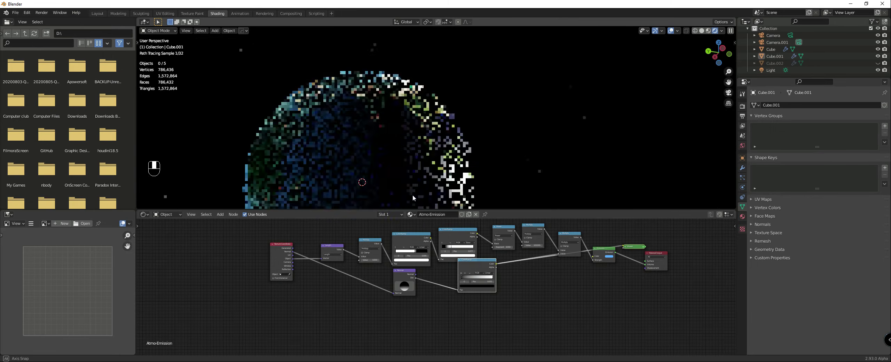
middle_click_drag(343, 156, 289, 160)
scroll(522, 268, "down", 5)
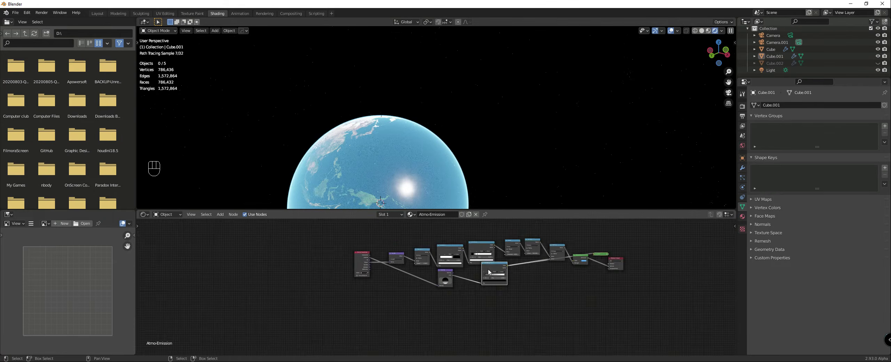
Step: Shift the ColorRamp slightly nearer to the Normal node's Dot output
scroll(489, 272, "up", 3)
left_click_drag(421, 259, 574, 311)
key("g")
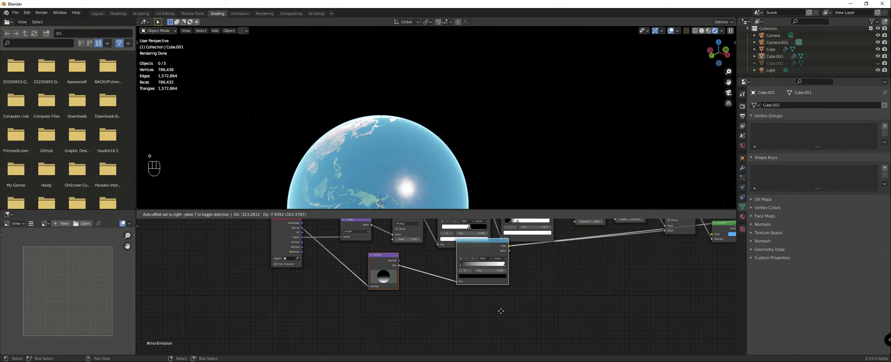
left_click(447, 290)
scroll(447, 290, "down", 2)
scroll(447, 289, "up", 1)
middle_click_drag(419, 298, 428, 276)
Step: Add a Combine RGB node in the empty area below the Normal node and move it further left
key("shift+a")
mouse_move(399, 271)
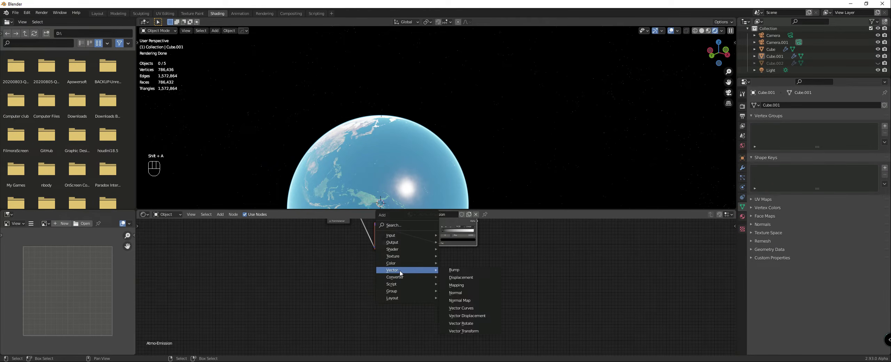
mouse_move(392, 236)
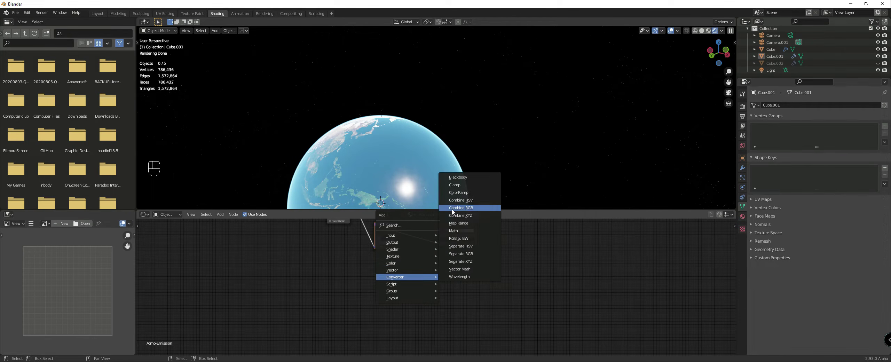
left_click(452, 210)
left_click(420, 272)
scroll(420, 274, "up", 3)
middle_click_drag(374, 267, 427, 278)
key("shift+a")
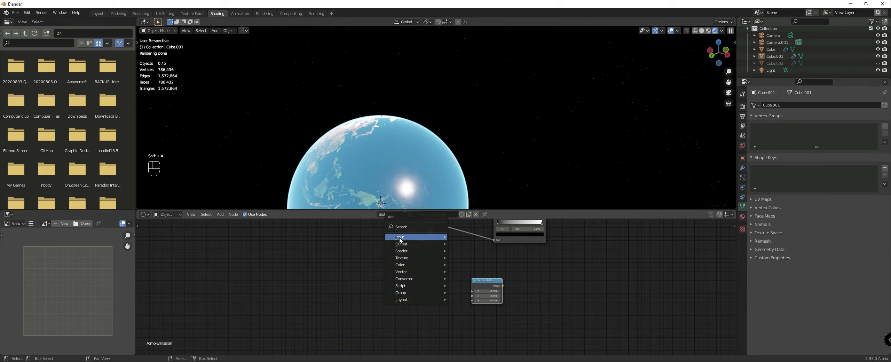
left_click_drag(481, 280, 401, 272)
scroll(403, 279, "down", 2)
scroll(464, 302, "up", 1)
Step: Add a Math node set to Add to the right of the Combine RGB node
key("shift+a")
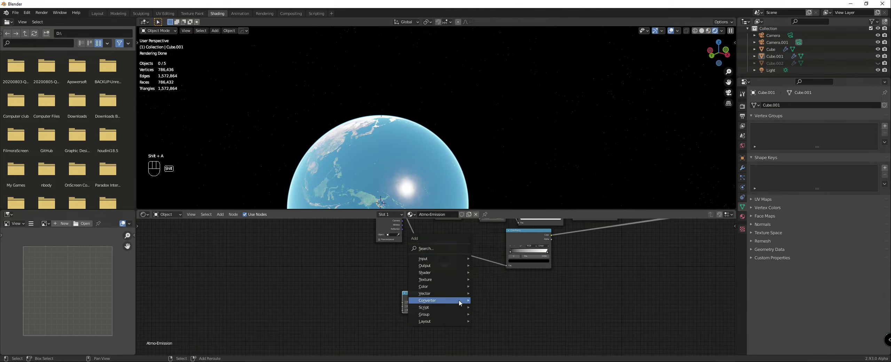
mouse_move(459, 300)
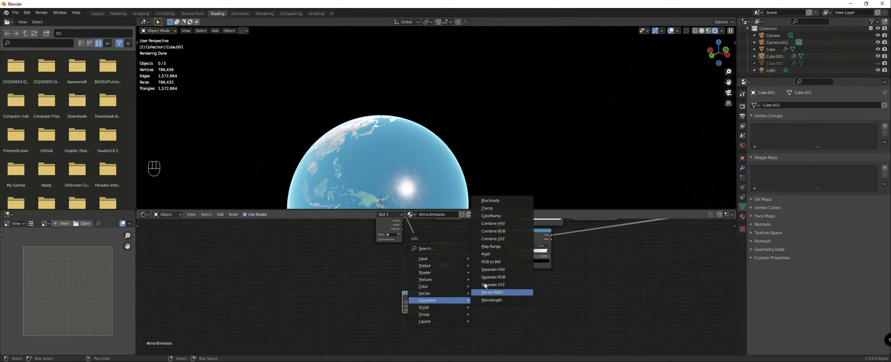
left_click(486, 254)
left_click(464, 291)
scroll(411, 301, "up", 1)
Step: Duplicate the Combine RGB node and switch the copy's type to Separate RGB
left_click_drag(411, 302, 317, 292)
key("shift+d")
left_click(367, 298)
key("shift+s")
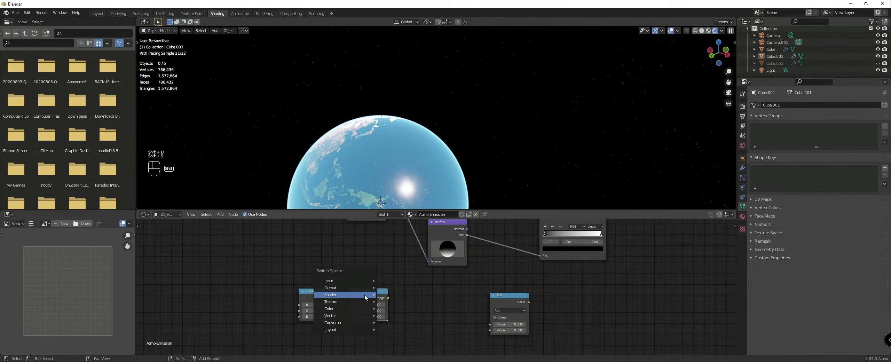
mouse_move(346, 322)
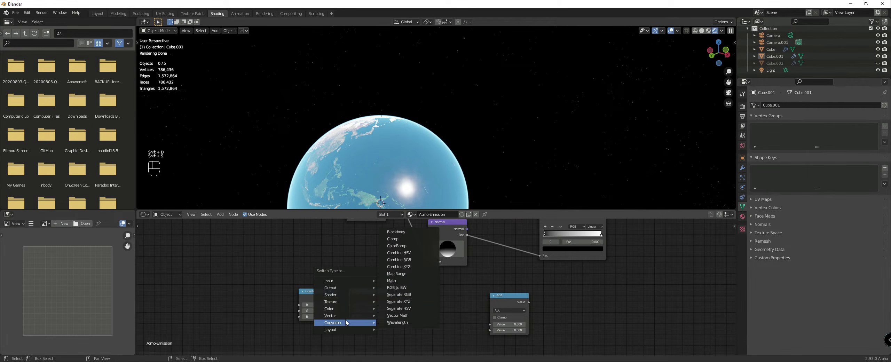
left_click(393, 296)
Step: Link Combine RGB's Image to Separate RGB and connect its R and G outputs to the Add node's two values
left_click_drag(357, 297, 358, 291)
scroll(378, 298, "down", 2)
middle_click_drag(379, 299, 367, 279)
scroll(367, 278, "up", 3)
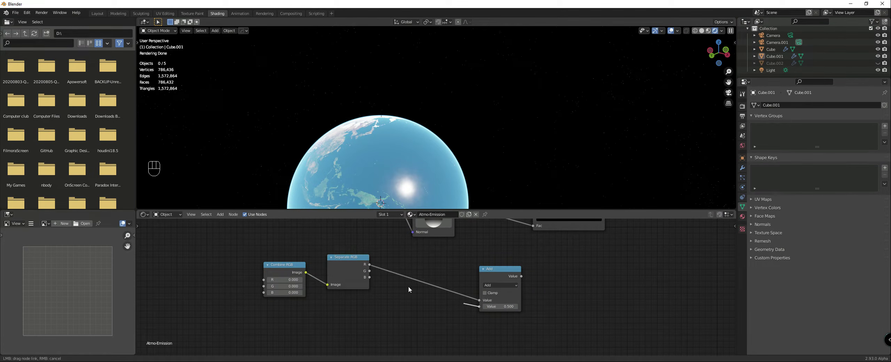
left_click_drag(484, 276, 448, 256)
Step: Duplicate the Add node and feed it the first Add's result and the Separate RGB node's B output
key("shift+s")
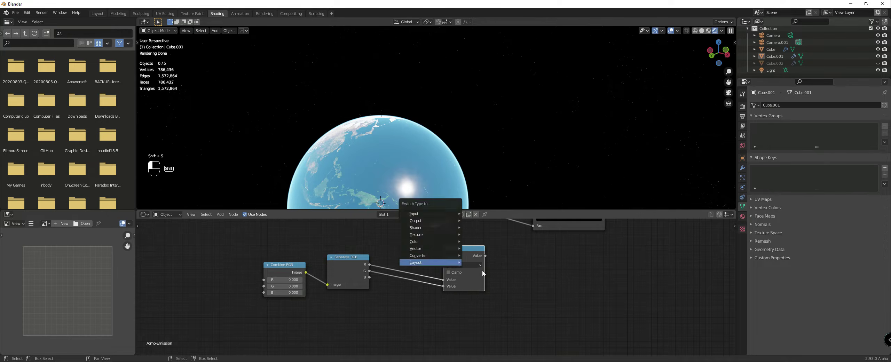
key("shift+d")
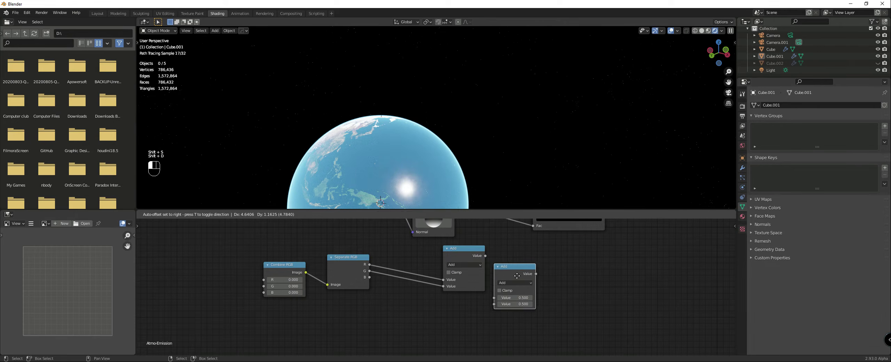
left_click(488, 256)
left_click_drag(373, 279, 371, 277)
scroll(411, 276, "down", 2)
Step: Insert a Math node between Separate RGB's R output and the first Add, set to Power with exponent 2
key("shift+a")
mouse_move(432, 275)
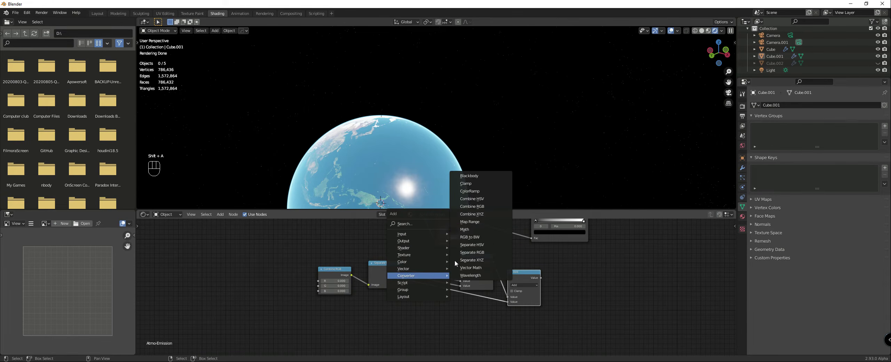
left_click(464, 230)
left_click(441, 262)
left_click(441, 267)
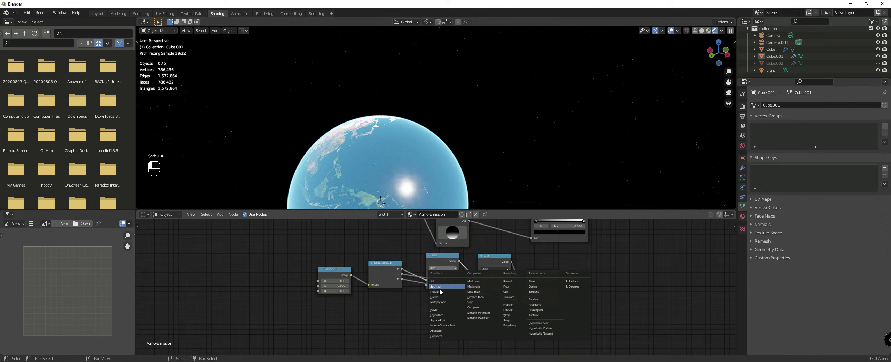
left_click(434, 309)
left_click(438, 285)
type("2")
key("Return")
Step: Duplicate the Power node twice and insert the copies on the G and B links to the Add nodes
left_click_drag(435, 265, 420, 243)
key("shift+d")
left_click(435, 281)
key("shift+d")
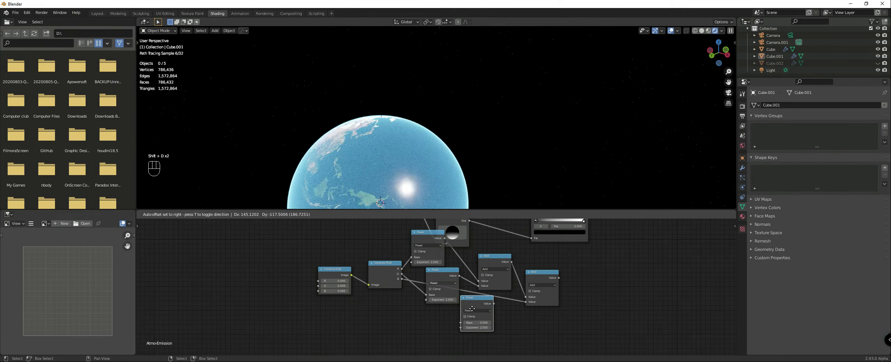
left_click(473, 309)
scroll(430, 312, "down", 2)
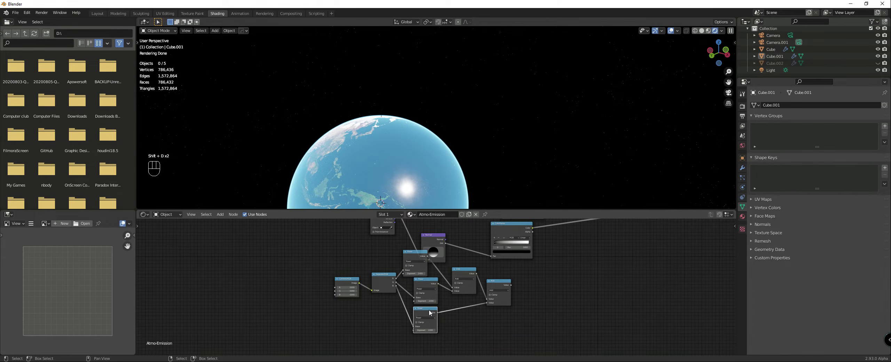
Step: Stack the three Power nodes in a column and bring the two Add nodes closer to them
left_click_drag(413, 256, 415, 256)
left_click_drag(427, 280, 421, 282)
left_click_drag(428, 309, 421, 310)
scroll(411, 278, "down", 3)
middle_click_drag(408, 266, 410, 288)
left_click_drag(391, 236, 373, 230)
left_click_drag(430, 267, 432, 255)
middle_click_drag(487, 303, 431, 281)
scroll(431, 281, "up", 4)
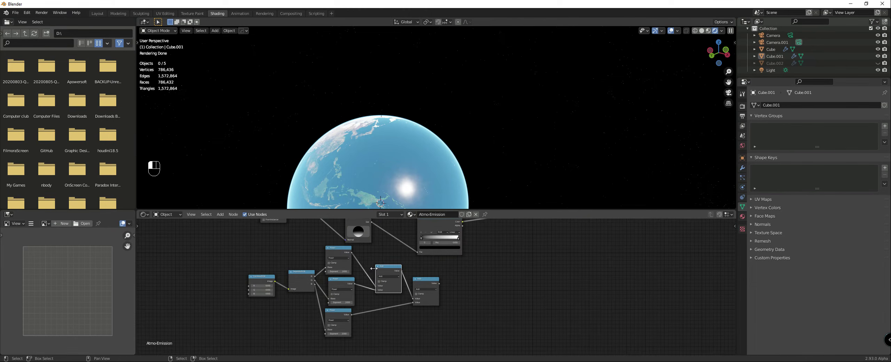
left_click_drag(384, 270, 377, 267)
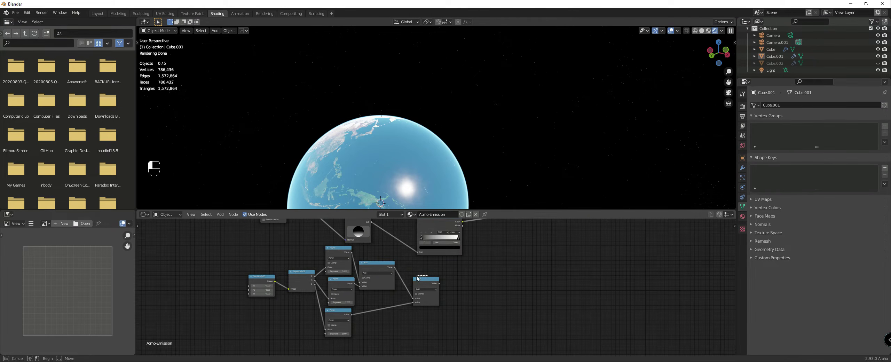
left_click_drag(425, 283, 420, 283)
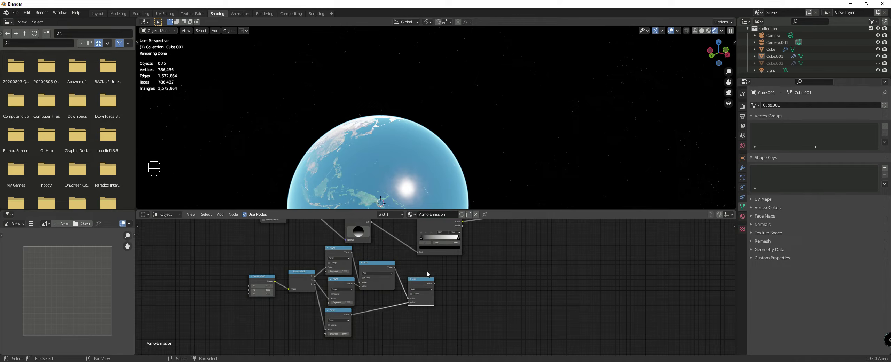
Step: Move the Combine RGB and Separate RGB nodes further left to space them away from the Power nodes
scroll(428, 279, "down", 2)
middle_click_drag(348, 291, 508, 281)
scroll(476, 281, "up", 3)
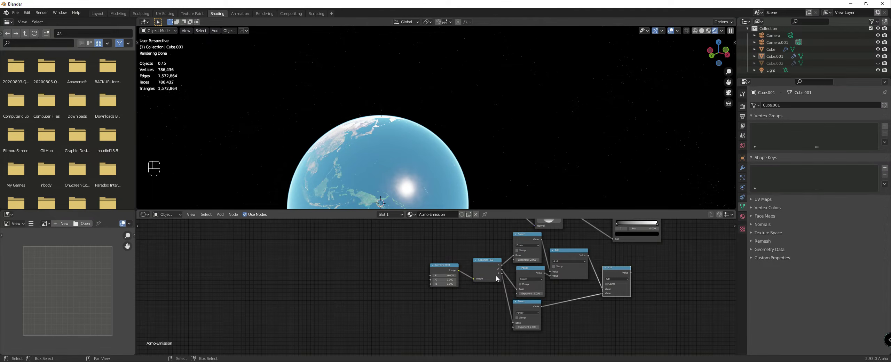
left_click_drag(493, 277, 430, 274)
left_click_drag(483, 263, 480, 264)
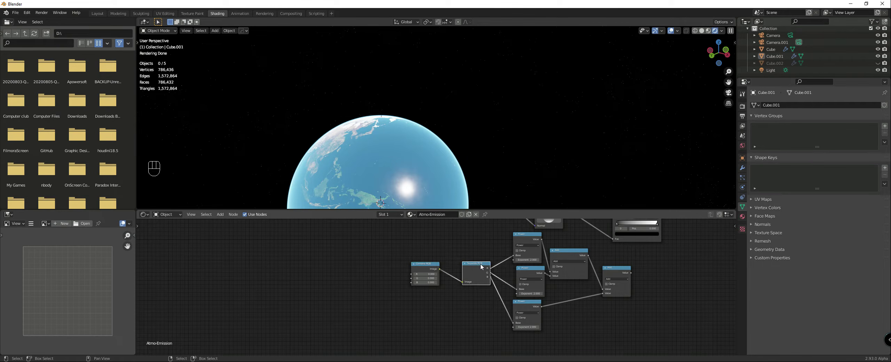
Step: Change the operation of all three Power nodes to Multiply
scroll(540, 276, "up", 2)
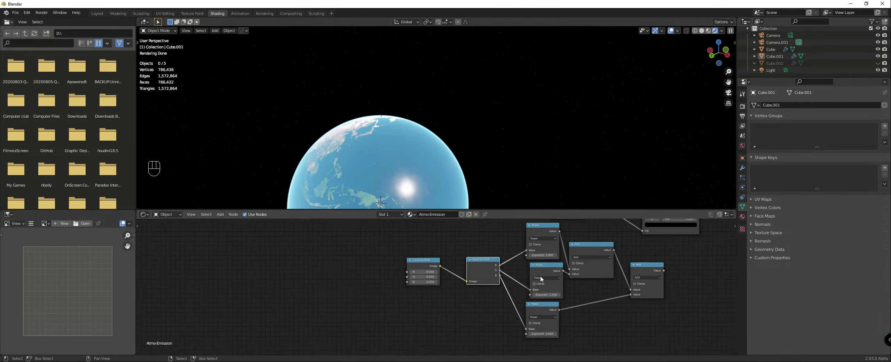
left_click_drag(452, 270, 406, 265)
left_click(504, 240)
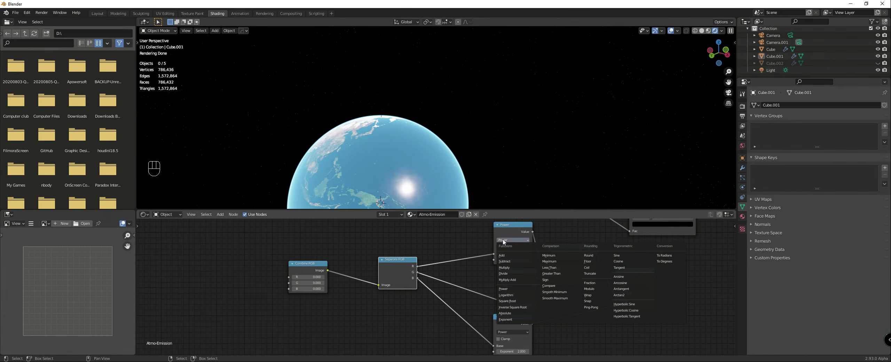
left_click(506, 268)
left_click(517, 287)
left_click(517, 287)
left_click(515, 287)
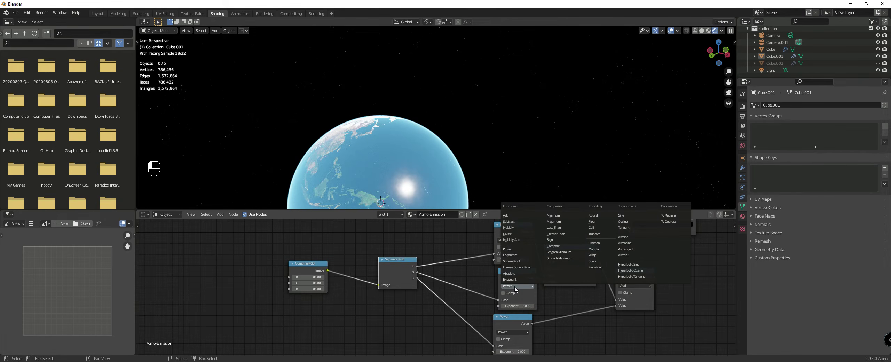
left_click(510, 231)
left_click(511, 329)
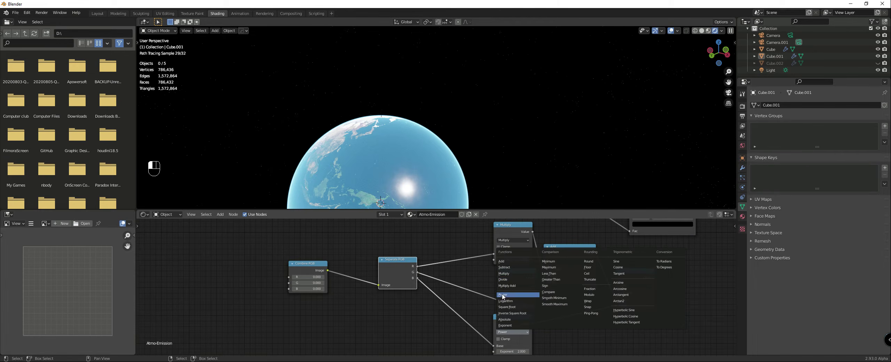
left_click(508, 275)
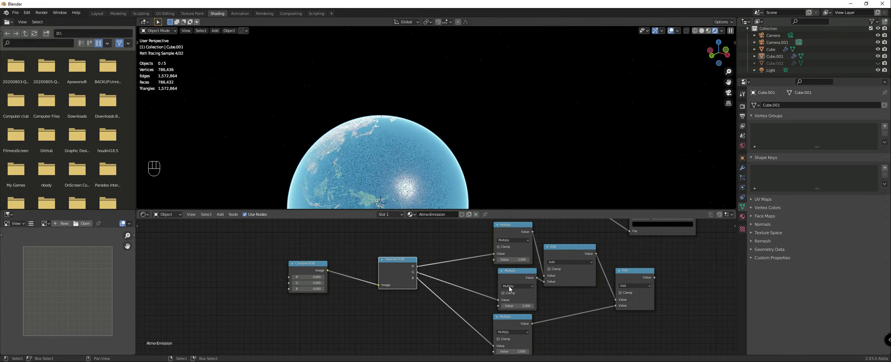
Step: Align the three Multiply nodes in a column and shift the Separate RGB node closer to Combine RGB
scroll(514, 292, "down", 1)
left_click_drag(510, 289, 507, 289)
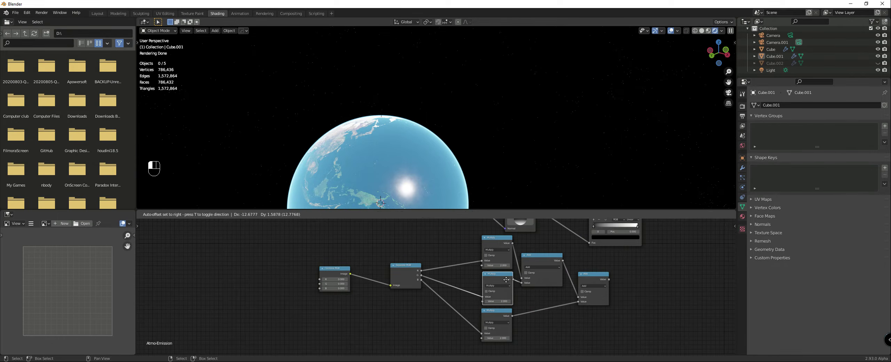
scroll(522, 323, "down", 1)
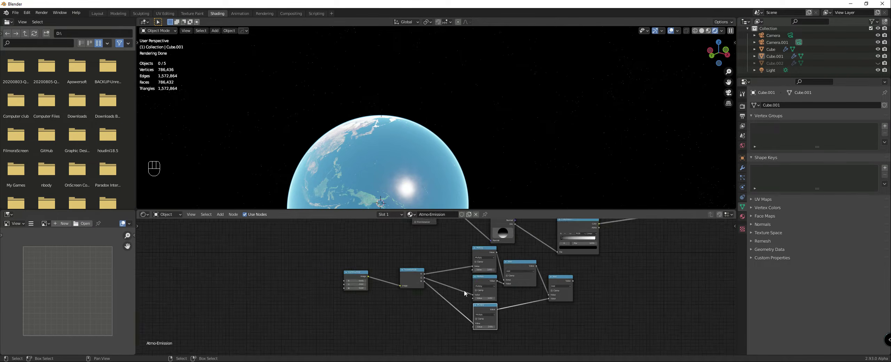
left_click_drag(436, 282, 423, 285)
scroll(449, 292, "down", 1)
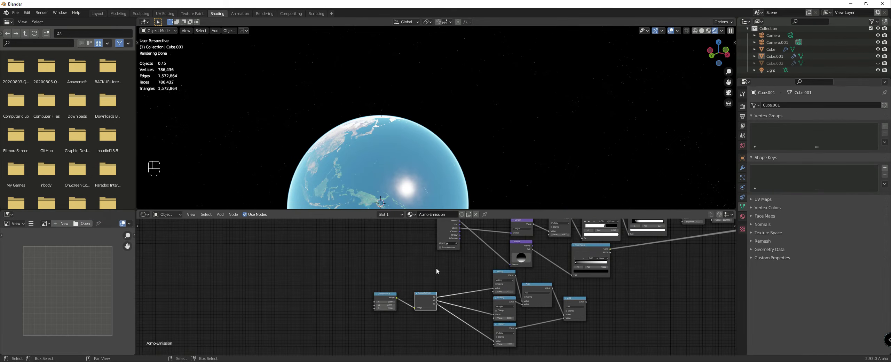
Step: Duplicate the Combine RGB and Separate RGB pair above the originals and shift the Texture Coordinate node left for more room
scroll(435, 284, "up", 1)
left_click_drag(356, 285, 437, 319)
key("shift+d")
left_click(445, 281)
scroll(444, 279, "down", 2)
middle_click_drag(445, 279, 425, 289)
left_click_drag(413, 265, 405, 271)
middle_click_drag(428, 277, 425, 278)
left_click_drag(421, 239, 392, 242)
Step: Disconnect the Texture Coordinate link from the Normal node and inspect the atmosphere around the globe
left_click_drag(495, 273, 521, 272)
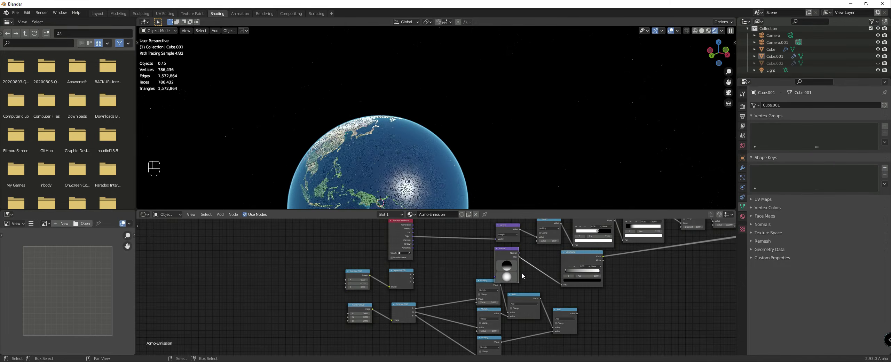
scroll(528, 272, "down", 1)
middle_click_drag(453, 157, 556, 157)
scroll(557, 158, "down", 4)
middle_click_drag(648, 279, 507, 289)
mouse_move(461, 146)
middle_mouse_down()
mouse_move(498, 142)
mouse_move(642, 163)
mouse_move(506, 140)
mouse_move(509, 169)
middle_mouse_up()
scroll(391, 256, "up", 1)
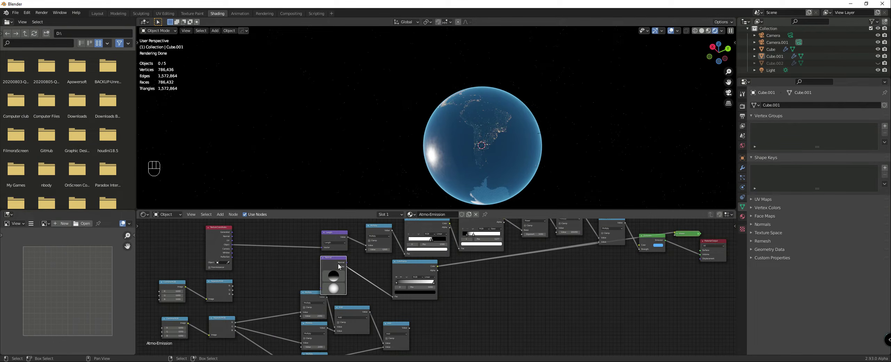
left_click_drag(339, 267, 353, 267)
mouse_move(556, 146)
middle_mouse_down()
mouse_move(529, 139)
mouse_move(503, 172)
mouse_move(547, 163)
middle_mouse_up()
scroll(347, 276, "up", 2)
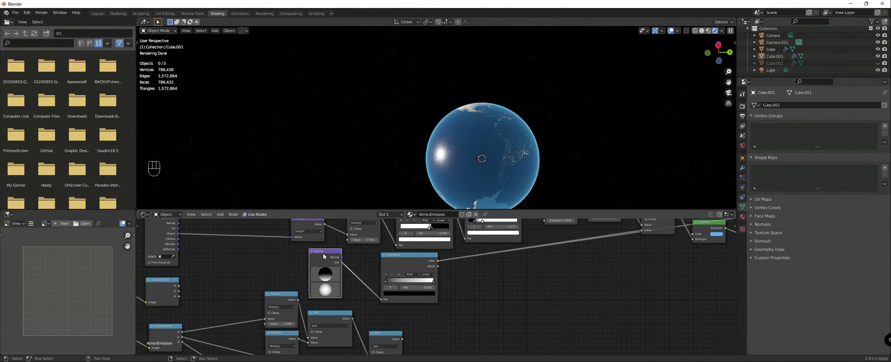
Step: Delete both Combine RGB and Separate RGB pairs along with the three Multiply and two Add nodes fed by them
scroll(276, 266, "down", 5)
left_click_drag(278, 255, 400, 325)
key("Delete")
left_click_drag(396, 284, 503, 353)
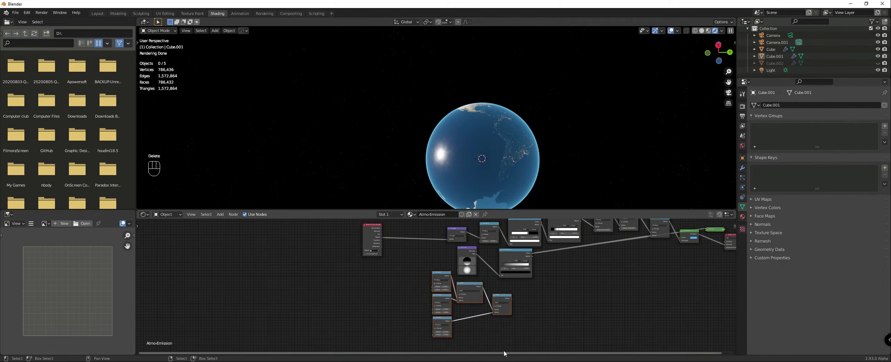
key("Delete")
Step: Connect the Texture Coordinate node's Object output to the Normal node's input
scroll(426, 266, "up", 3)
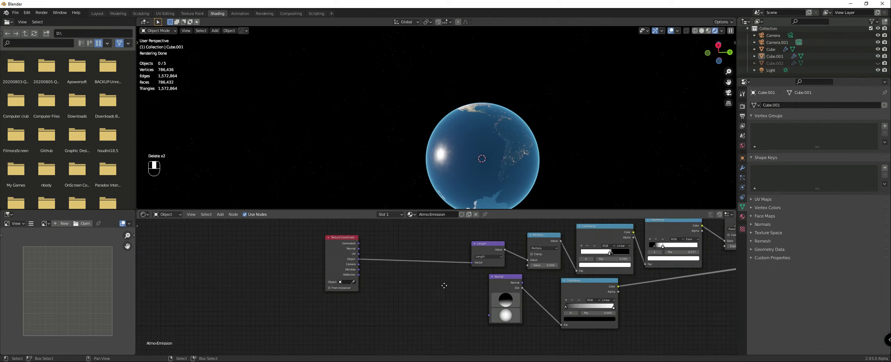
middle_click_drag(444, 286, 441, 270)
scroll(438, 269, "up", 1)
scroll(397, 277, "up", 1)
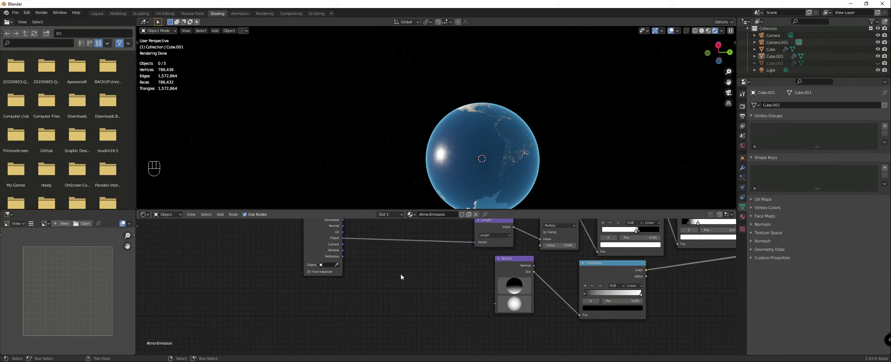
middle_click_drag(419, 296, 426, 314)
left_click_drag(349, 253, 515, 330)
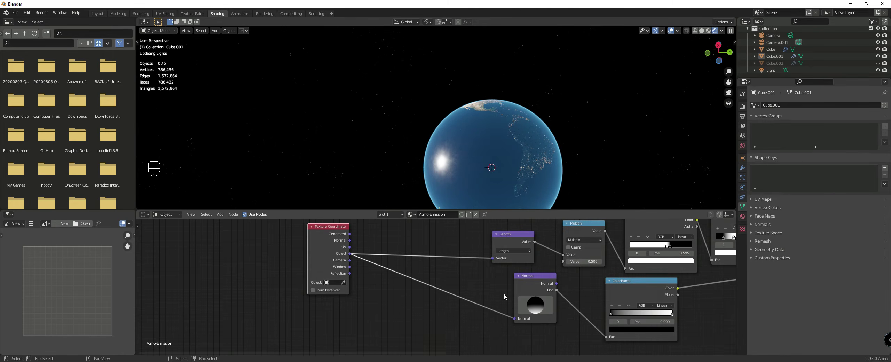
Step: Widen the gap between the Normal node and its ColorRamp by moving the Normal node left
mouse_move(495, 181)
middle_mouse_down()
mouse_move(480, 164)
mouse_move(444, 160)
mouse_move(477, 132)
mouse_move(491, 141)
mouse_move(500, 132)
mouse_move(502, 177)
middle_mouse_up()
scroll(502, 275, "down", 2)
middle_click_drag(501, 275, 425, 255)
scroll(425, 254, "up", 2)
left_click_drag(458, 265, 420, 263)
left_click_drag(549, 269, 558, 270)
key("shift+a")
scroll(277, 257, "down", 1)
middle_click_drag(275, 256, 333, 278)
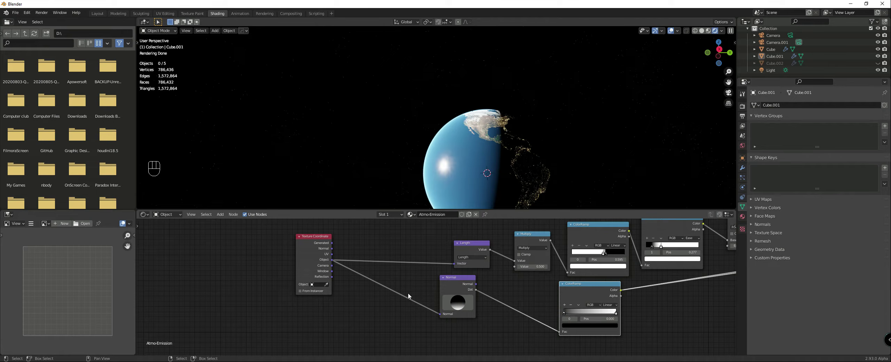
Step: Duplicate the Length node between Texture Coordinate and Normal, set the copy to Normalize, and link its Vector output to the Normal input
mouse_move(491, 163)
middle_mouse_down()
mouse_move(501, 151)
mouse_move(647, 166)
middle_mouse_up()
scroll(640, 166, "up", 5)
middle_click_drag(392, 167, 371, 149)
scroll(372, 149, "down", 6)
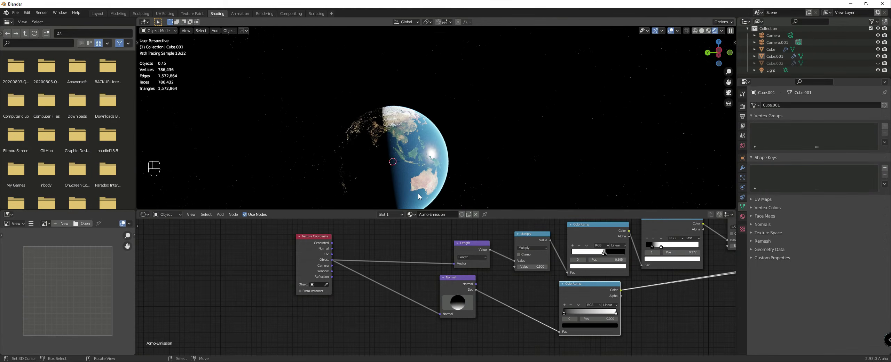
middle_click_drag(418, 194, 436, 189)
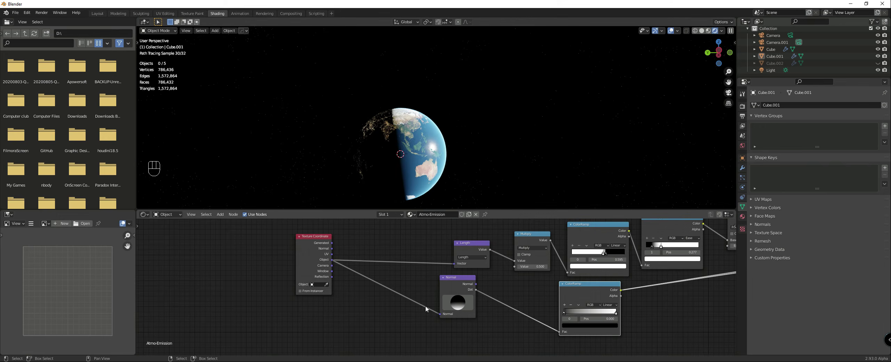
left_click_drag(453, 300, 469, 299)
key("shift+a")
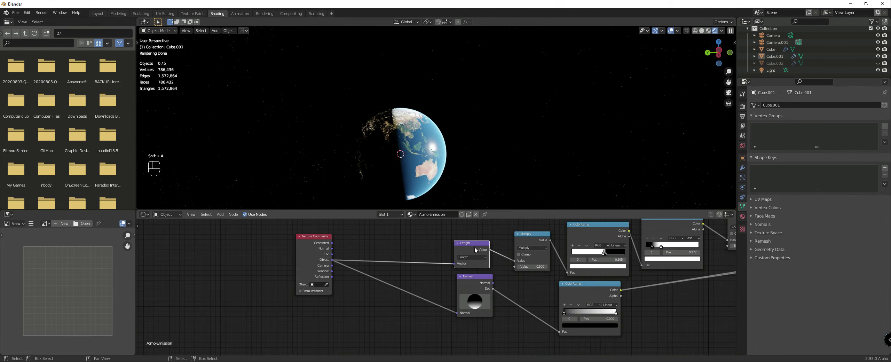
key("shift+d")
left_click(393, 281)
left_click(397, 288)
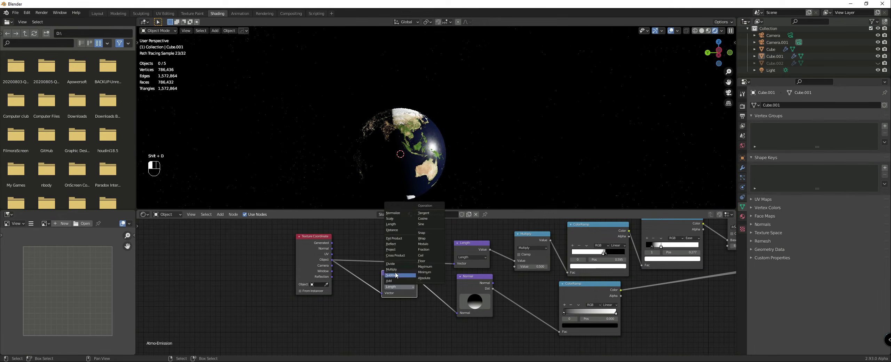
left_click(393, 216)
middle_click_drag(453, 190, 490, 206)
left_click_drag(417, 280, 458, 315)
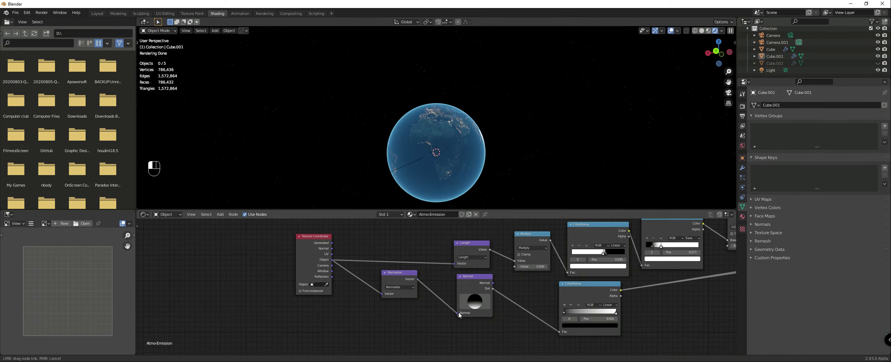
Step: Insert a copy of the Multiply node between the Normal node's Dot output and the ColorRamp, set to Add with value 0.1
middle_click_drag(480, 153, 496, 140)
scroll(482, 141, "up", 4)
middle_click_drag(495, 296, 430, 267)
scroll(461, 259, "down", 2)
middle_click_drag(472, 221, 457, 240)
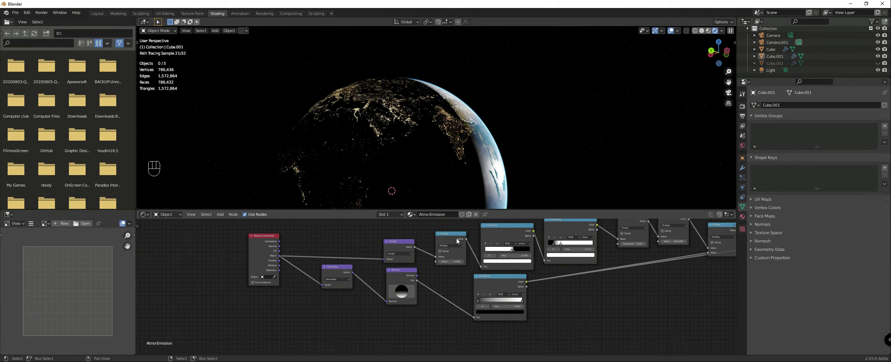
key("shift+d")
left_click(450, 280)
scroll(449, 278, "up", 2)
left_click(453, 266)
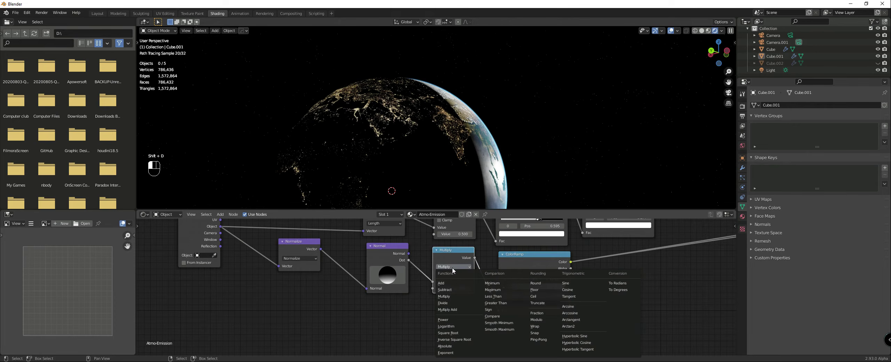
left_click(451, 283)
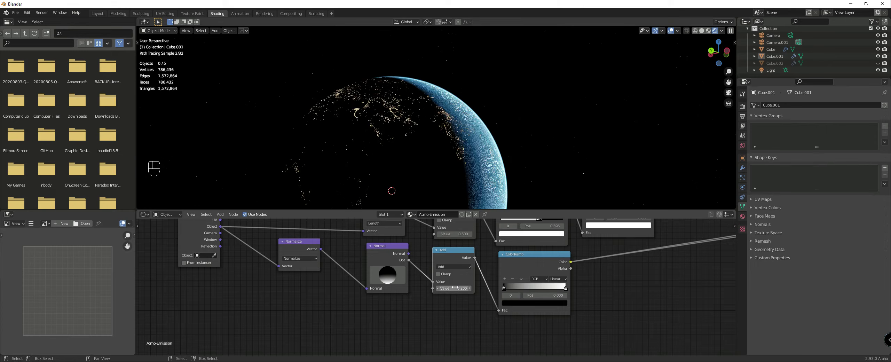
left_click(437, 289)
Step: Check the atmosphere along the day-night boundary and move the ColorRamp node further right of the new Add node
middle_click_drag(445, 195, 479, 143)
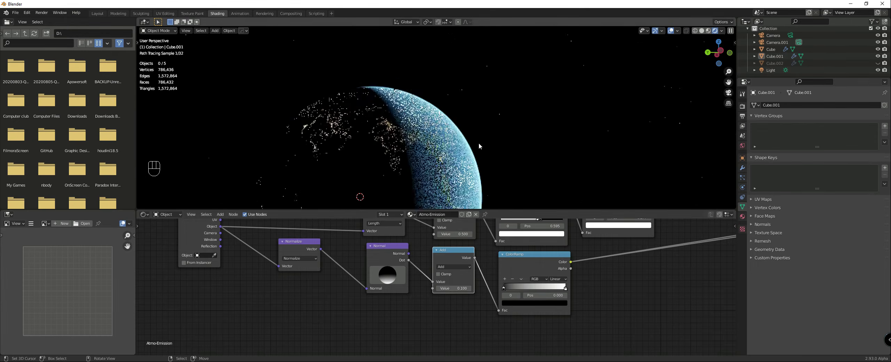
middle_click_drag(389, 125, 359, 162)
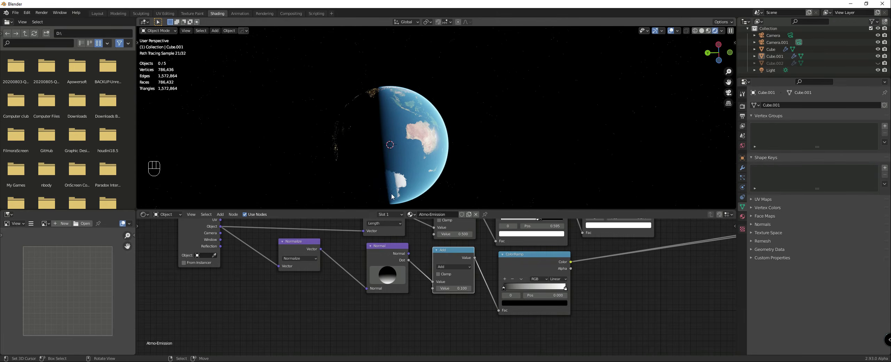
middle_click_drag(414, 149, 423, 170)
scroll(497, 267, "down", 2)
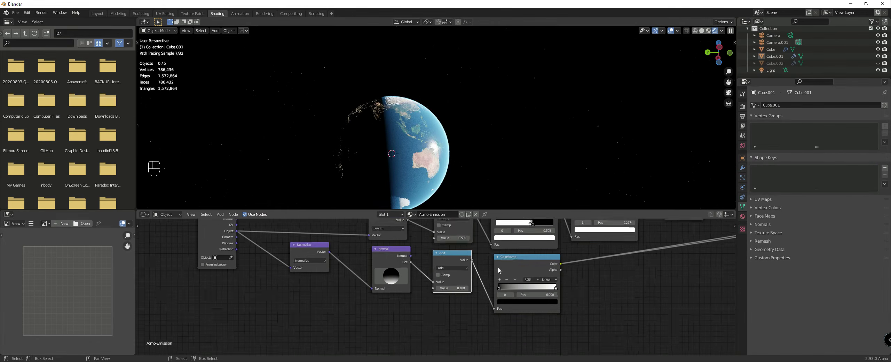
middle_click_drag(516, 269, 449, 282)
scroll(454, 283, "up", 3)
left_click_drag(455, 282, 475, 280)
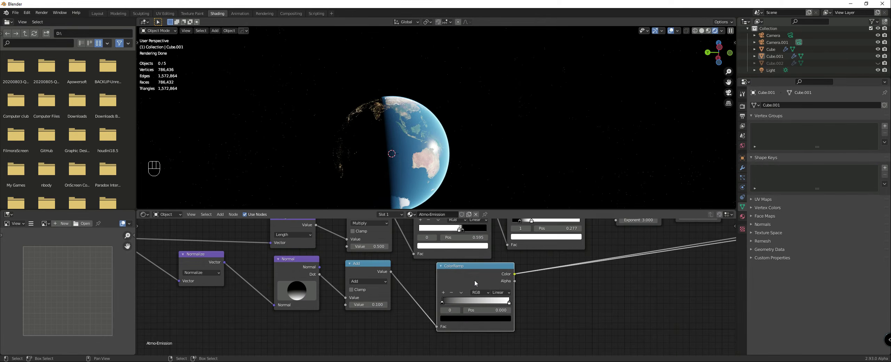
Step: Move the Emission and Material Output nodes further right to make room for more nodes before them
scroll(517, 265, "down", 2)
middle_click_drag(466, 143, 501, 177)
scroll(605, 315, "down", 3)
middle_click_drag(594, 306, 473, 312)
left_click_drag(341, 281, 363, 285)
scroll(431, 296, "down", 2)
middle_click_drag(468, 300, 319, 297)
scroll(439, 286, "up", 3)
left_click_drag(376, 227, 349, 221)
left_click_drag(423, 245, 434, 258)
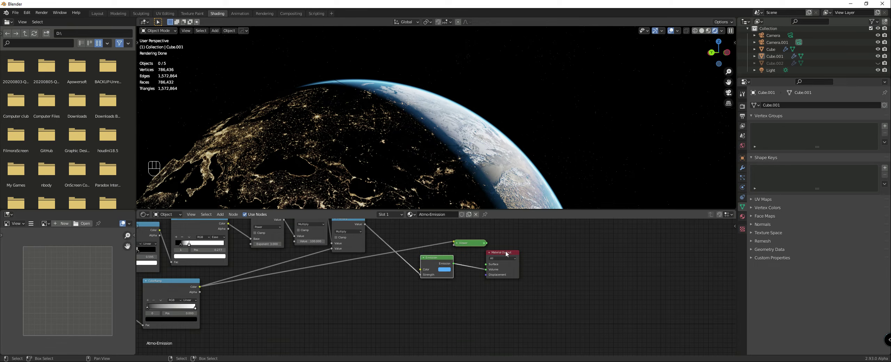
left_click_drag(506, 254, 560, 265)
left_click_drag(433, 266, 482, 271)
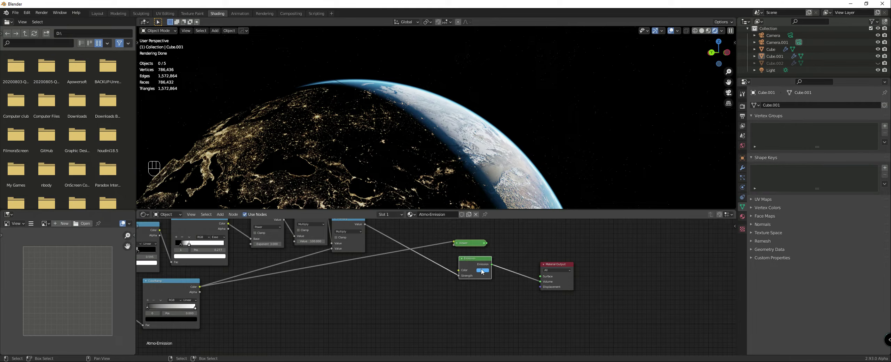
Step: Add a MixRGB node in the free space between the lower ColorRamp and the Emission node
scroll(449, 272, "down", 2)
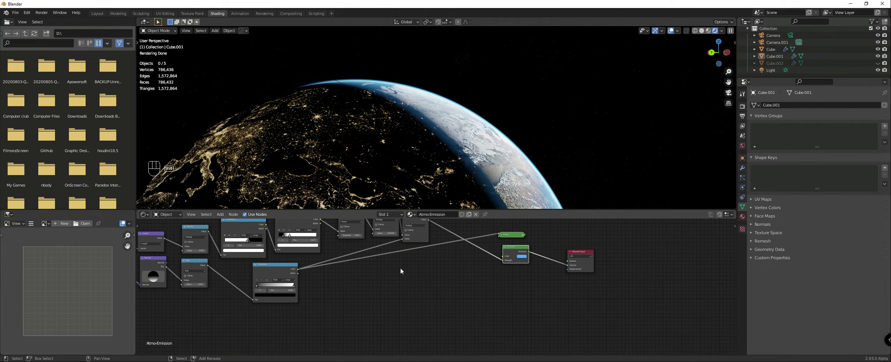
key("shift+a")
mouse_move(391, 272)
mouse_move(366, 246)
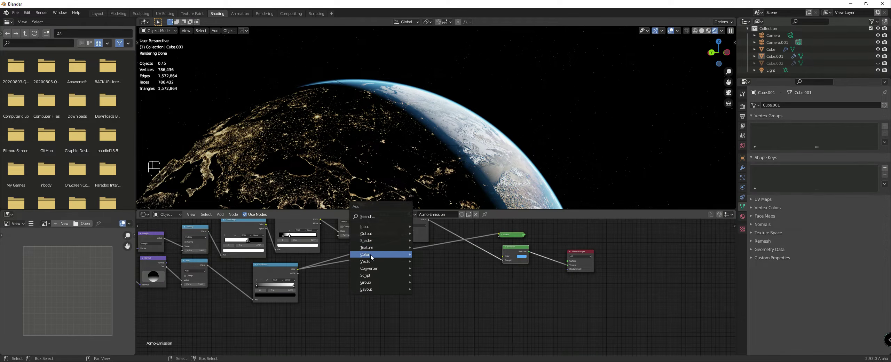
left_click(430, 292)
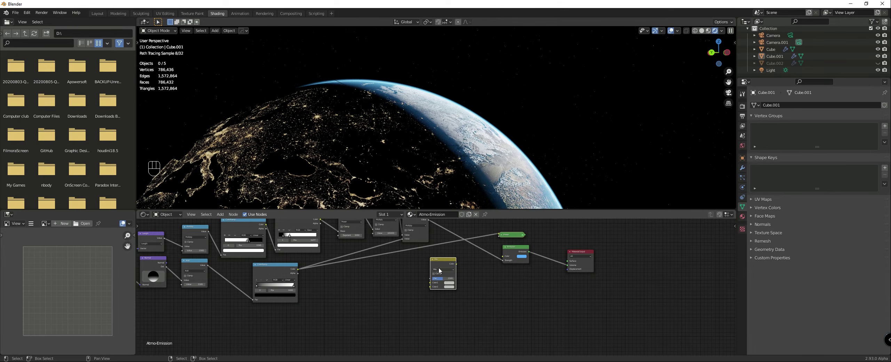
Step: Sample the Emission node's blue into the Mix node's Color1 and set Color2 to a tan orange
scroll(443, 281, "up", 2)
left_click(459, 281)
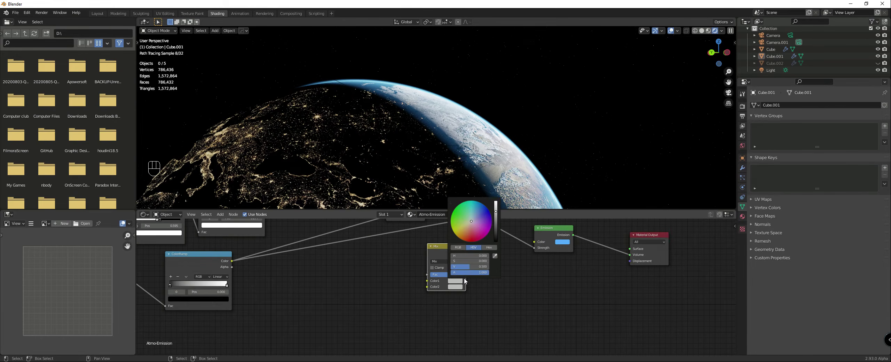
left_click(495, 257)
left_click(565, 240)
left_click_drag(471, 228, 467, 234)
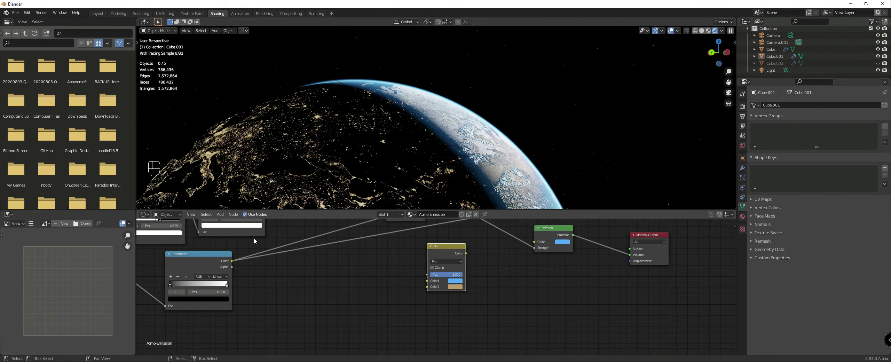
Step: Delete the Mix node and add a ColorRamp node in the free space before the Emission node
key("Delete")
key("shift+a")
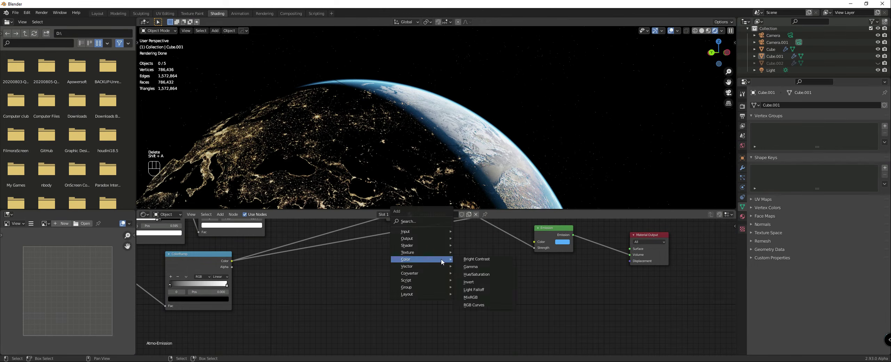
mouse_move(424, 269)
left_click(470, 189)
left_click(454, 226)
scroll(430, 233, "down", 1)
middle_click_drag(430, 234, 403, 273)
left_click_drag(398, 237, 494, 284)
left_click_drag(437, 296, 406, 303)
scroll(405, 304, "up", 5)
middle_click_drag(405, 338, 419, 284)
scroll(407, 309, "up", 1)
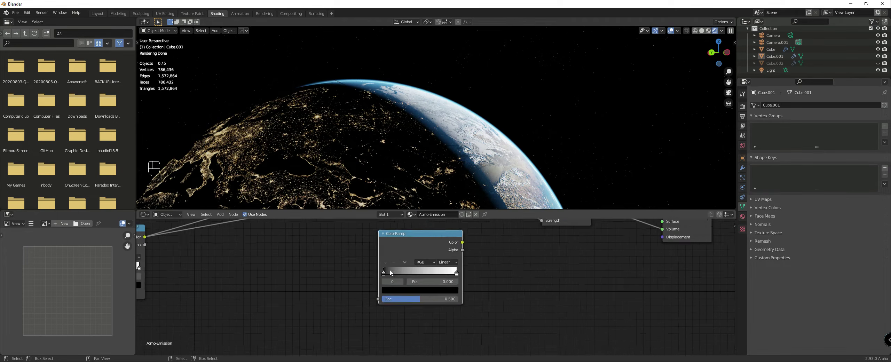
Step: Set the new ColorRamp's first stop to the blue sampled from the Emission node's color
scroll(432, 285, "up", 3)
left_click(395, 291)
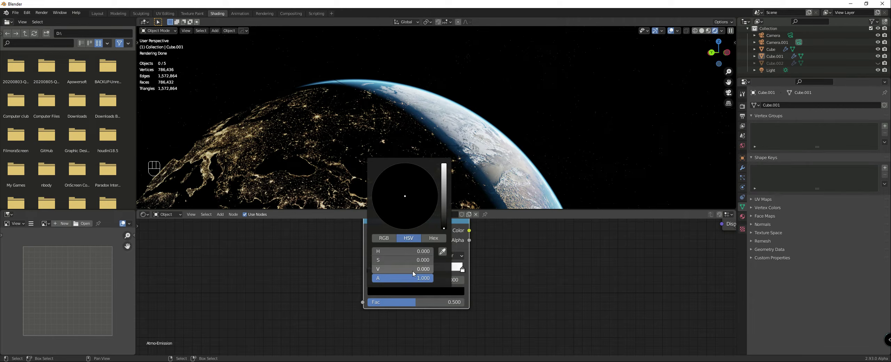
left_click(442, 251)
key("Escape")
scroll(505, 265, "down", 5)
middle_click_drag(507, 262, 449, 297)
left_click(394, 318)
left_click(406, 291)
left_click(521, 251)
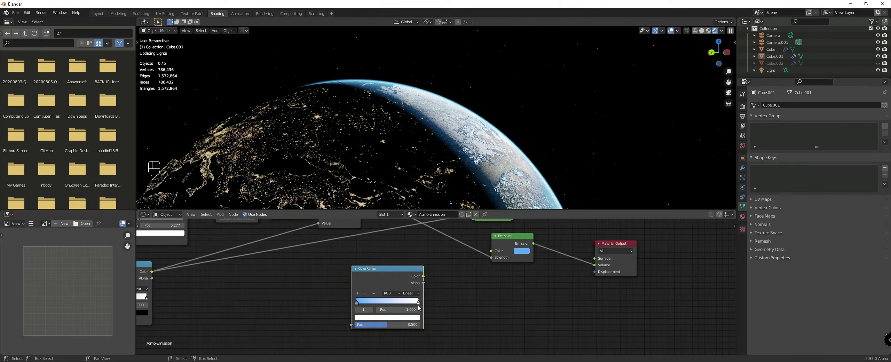
Step: Set the new ramp's last stop to light orange and add a green stop at position 0.500
left_click(414, 317)
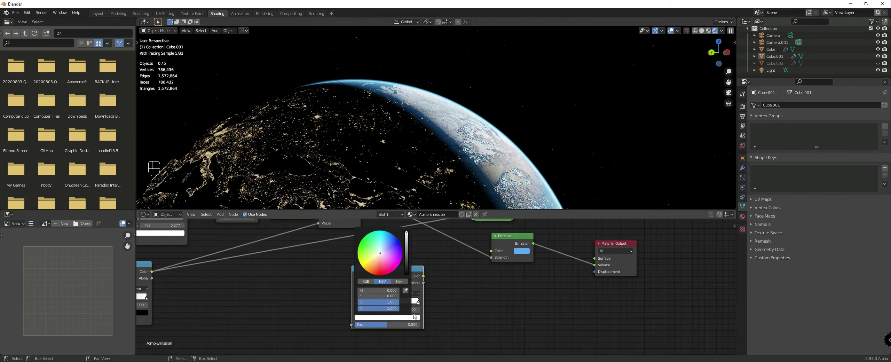
left_click(374, 259)
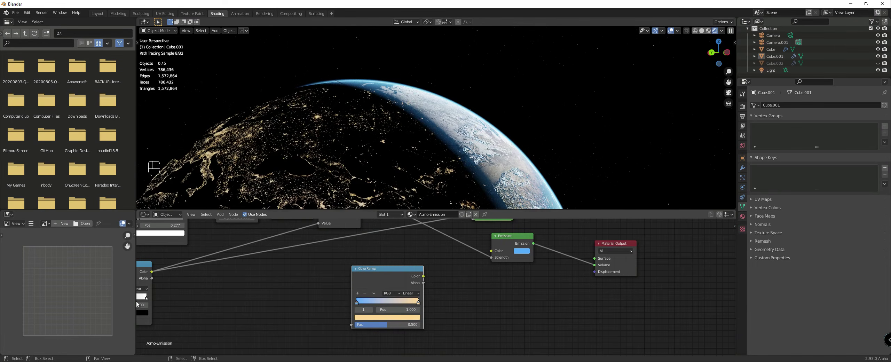
left_click(388, 302, "ctrl")
left_click(384, 317)
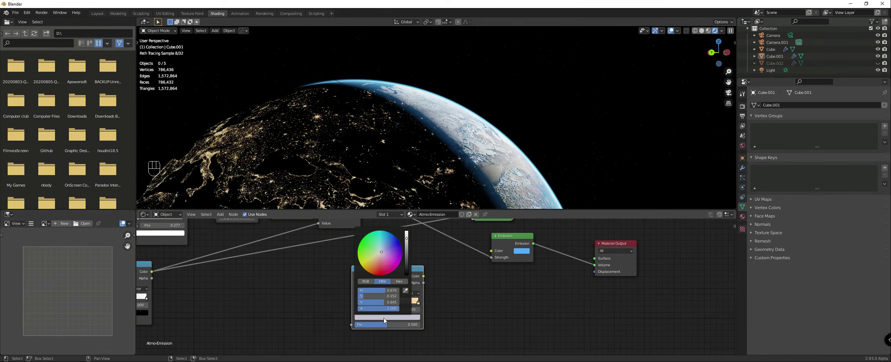
left_click_drag(382, 252, 369, 249)
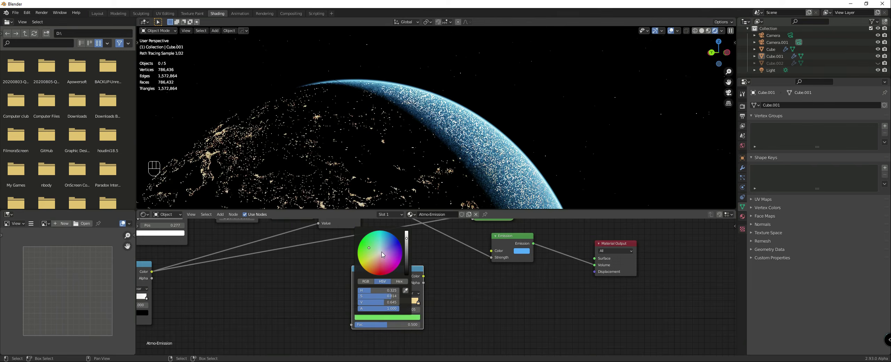
Step: Try the HSL and HSV color modes on the ramp and return it to RGB
left_click(390, 294)
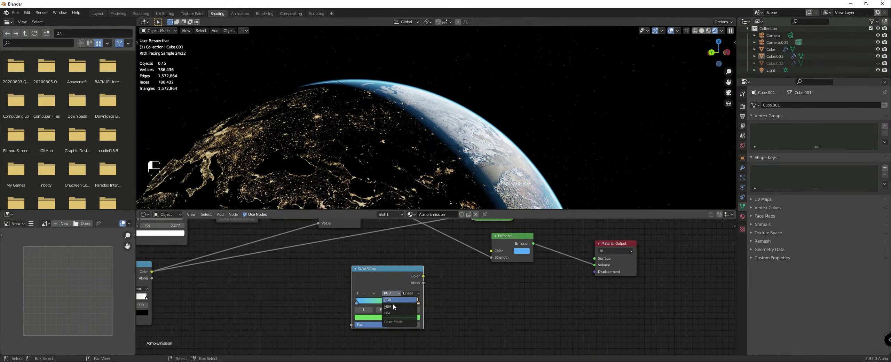
left_click(392, 314)
left_click(393, 294)
left_click(393, 307)
left_click(393, 294)
left_click(394, 302)
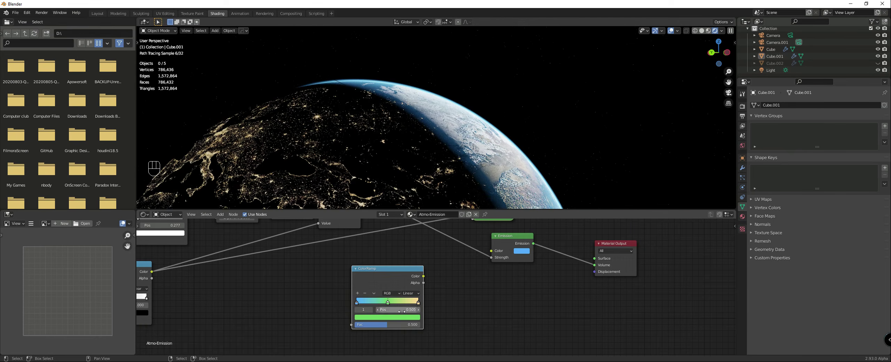
Step: Brighten the ramp's middle stop to a lighter green
left_click(398, 317)
left_click_drag(368, 248, 407, 231)
left_click(390, 317)
Step: Set the ramp's last stop to salmon orange and move its blue stop to position 0.218
left_click(418, 303)
left_click(396, 317)
left_click_drag(377, 260, 409, 272)
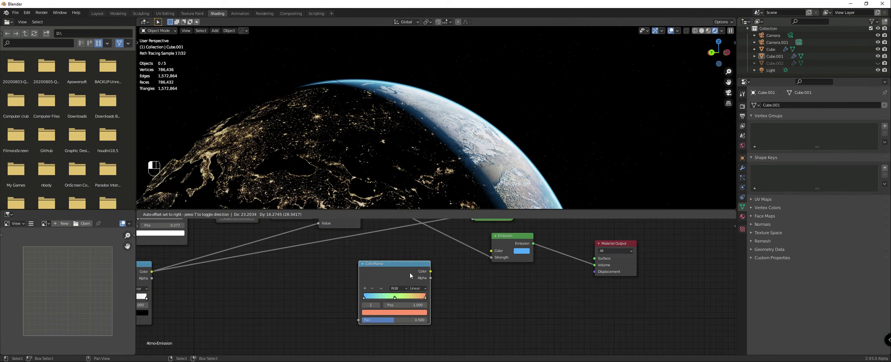
left_click(397, 297)
left_click_drag(365, 297, 379, 296)
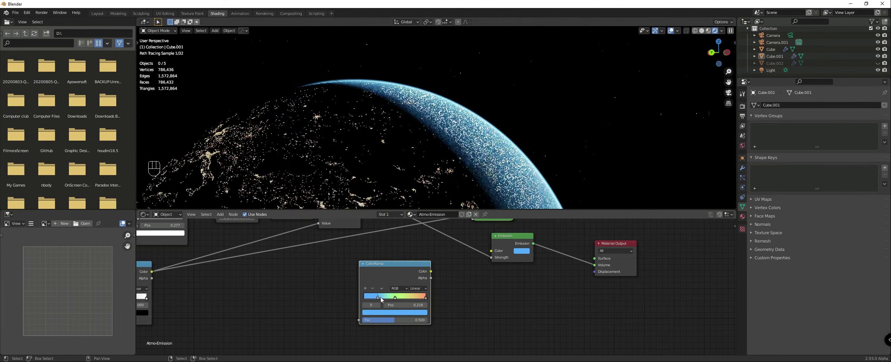
Step: Link the second upper ColorRamp's Color to the colored ramp's Fac and the colored ramp's Color to the Emission's Color
scroll(382, 296, "down", 5)
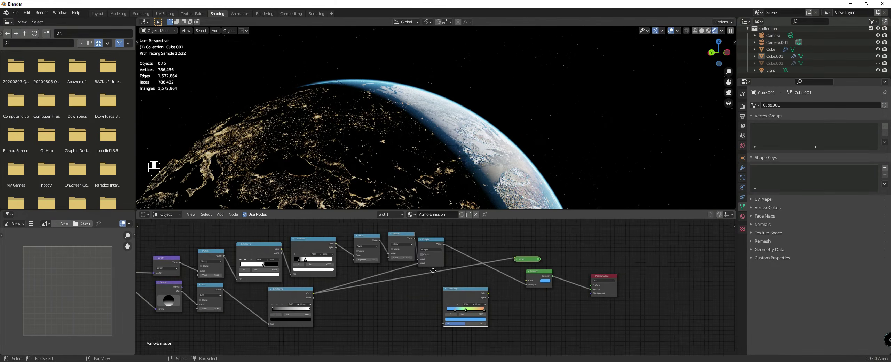
scroll(376, 276, "up", 1)
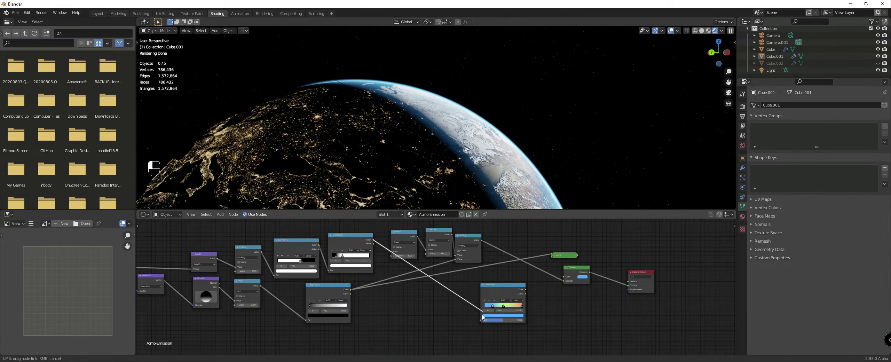
scroll(661, 292, "up", 2)
left_click_drag(459, 288, 516, 269)
middle_click_drag(469, 184, 447, 186)
Step: Move the colored ramp's green stop to 0.864 and its blue stop to about the middle
middle_click_drag(435, 314, 432, 296)
scroll(433, 297, "up", 1)
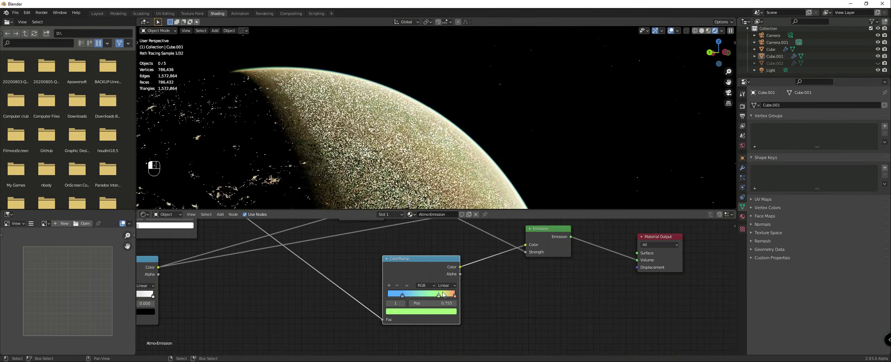
left_click_drag(402, 295, 440, 300)
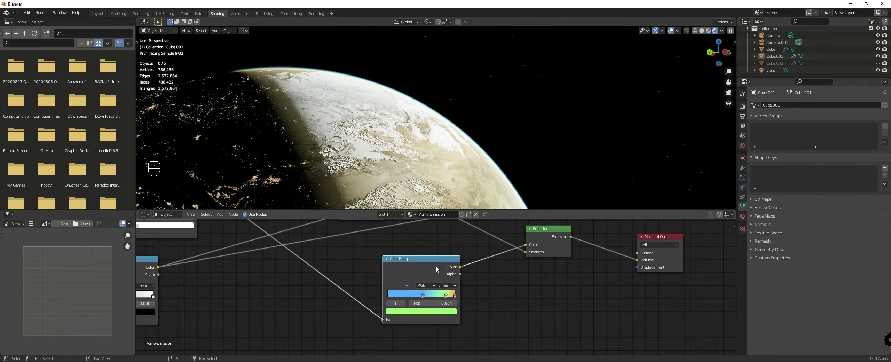
Step: Set the colored ramp's last stop to a stronger red-orange with a hue of 0.016
scroll(436, 288, "up", 1)
left_click(460, 296)
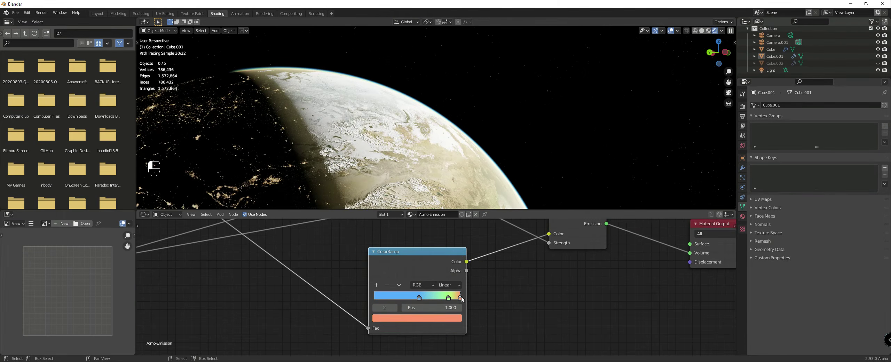
left_click(414, 318)
left_click(402, 248)
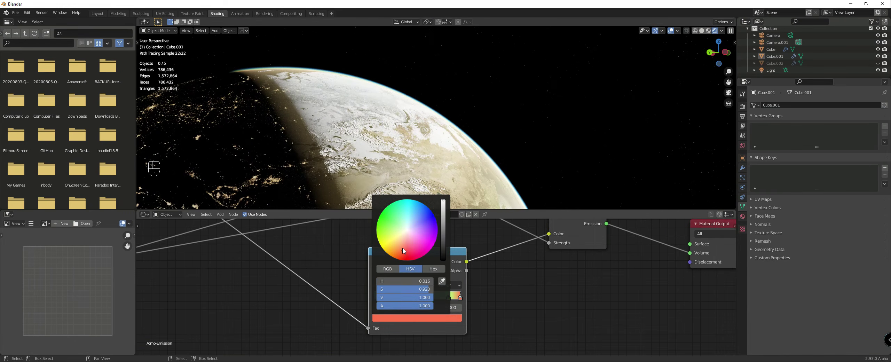
Step: Try the colored ramp's blue stop close to the green one, at positions such as 0.732 and 0.759
left_click(449, 297)
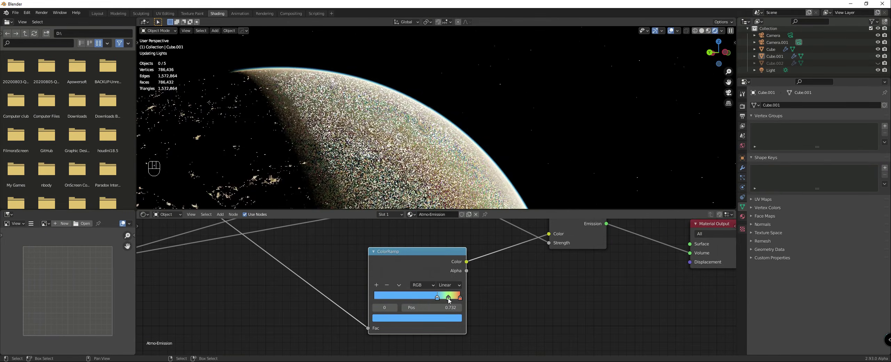
left_click_drag(433, 295, 435, 294)
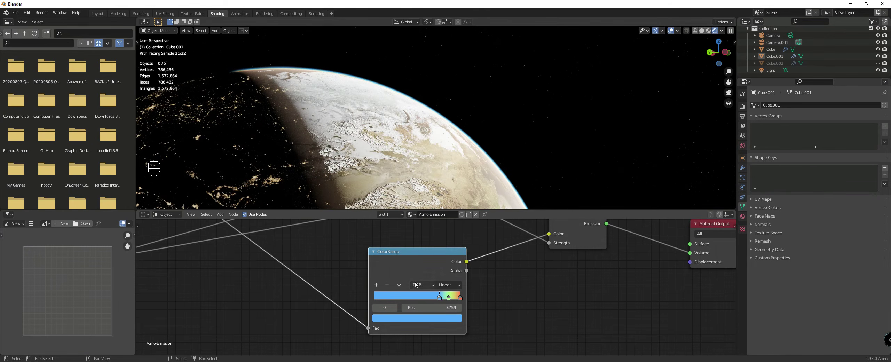
left_click_drag(434, 296, 451, 299)
Step: Duplicate the second upper ColorRamp with its input link, place the copy below, and link it to the colored ramp's Fac
scroll(322, 268, "down", 6)
middle_click_drag(296, 274, 417, 299)
scroll(417, 299, "down", 2)
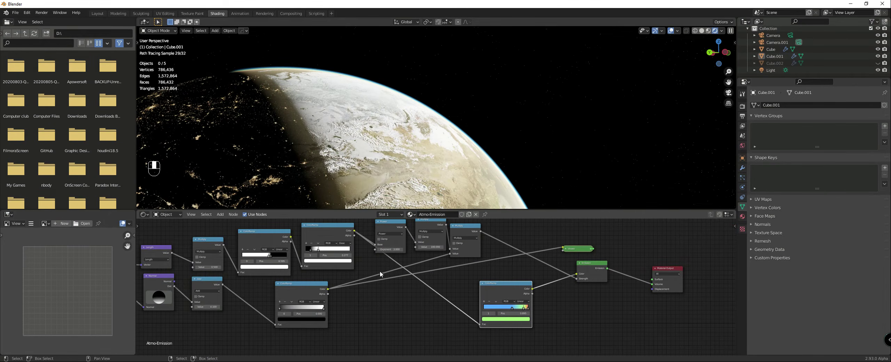
left_click_drag(332, 236, 332, 232)
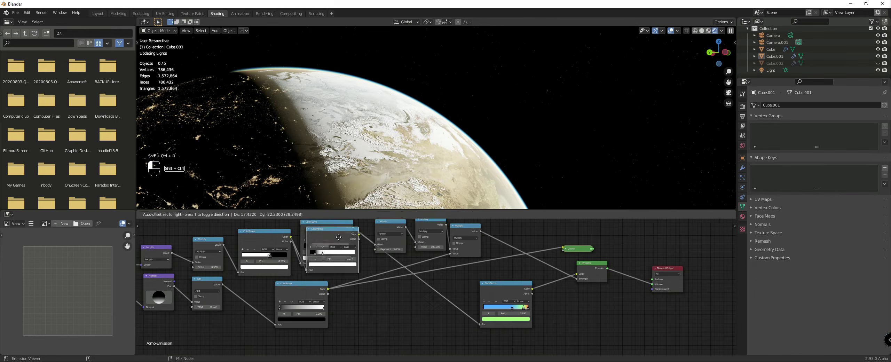
key("ctrl+shift+d")
left_click_drag(379, 324, 388, 324)
left_click_drag(415, 305, 480, 324)
scroll(499, 282, "up", 2)
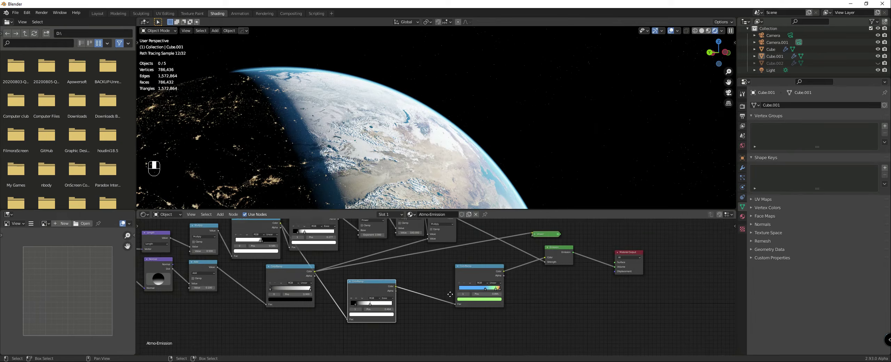
Step: Set the colored ramp's interpolation to Constant and move its red-orange stop to 0.395, with the green stop just before it
left_click_drag(501, 277, 487, 278)
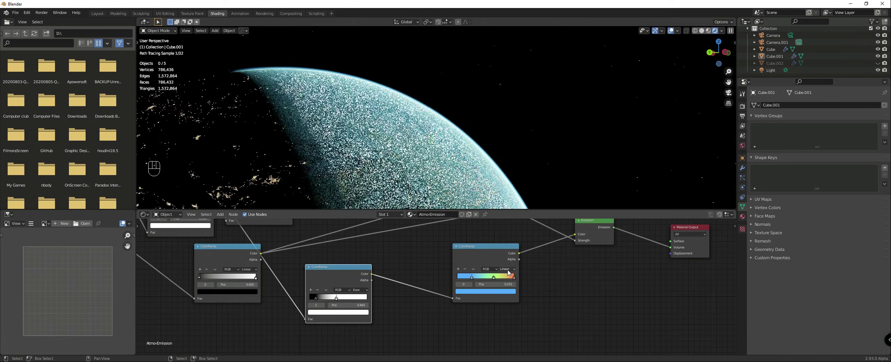
left_click(507, 269)
left_click(506, 300)
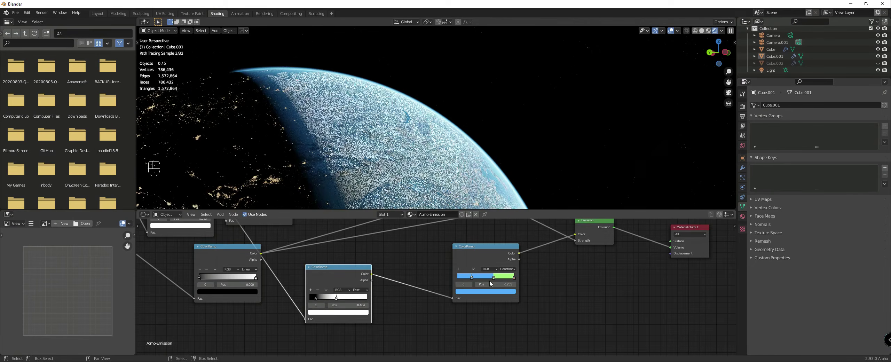
mouse_move(493, 277)
left_mouse_down()
mouse_move(458, 278)
mouse_move(500, 278)
left_mouse_up()
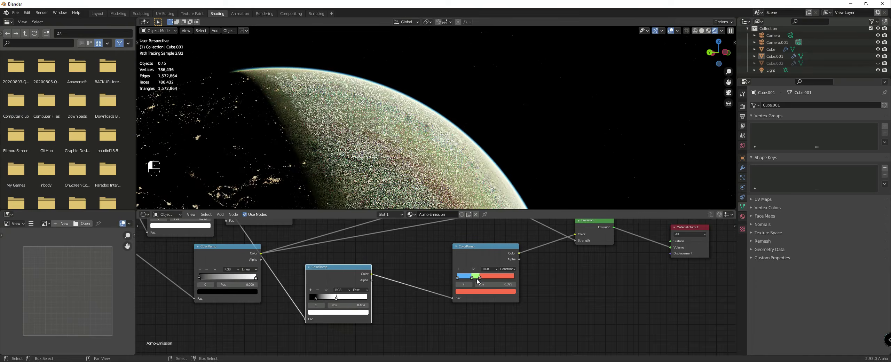
Step: Inspect the day-night boundary up close and set the colored ramp's interpolation to B-Spline
scroll(409, 137, "up", 2)
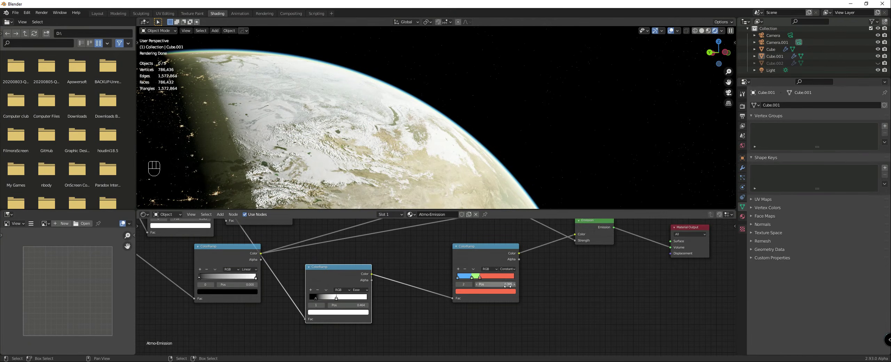
middle_click_drag(509, 294, 467, 284)
scroll(467, 283, "up", 1)
left_click(466, 255)
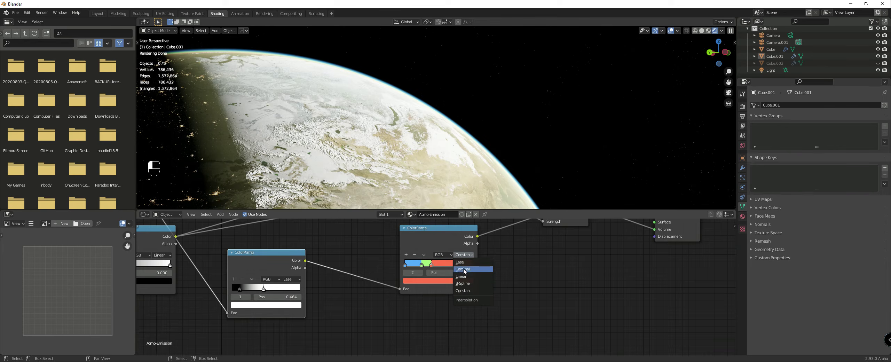
left_click(463, 283)
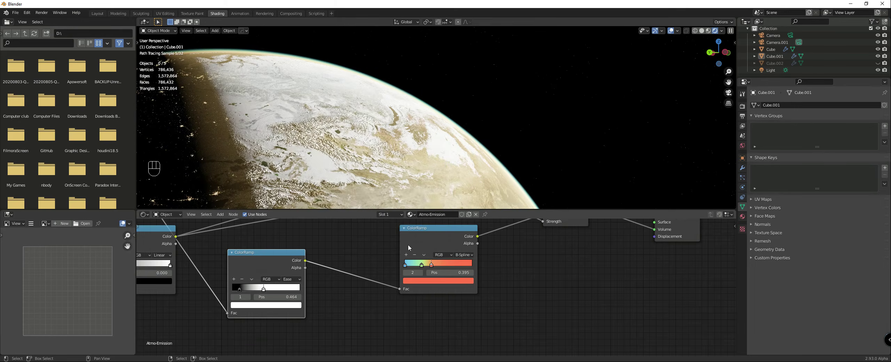
Step: Move the colored ramp's blue stop slightly inward and its red-orange stop to 0.441
scroll(432, 264, "up", 1)
left_click(469, 247)
left_click_drag(401, 261, 434, 259)
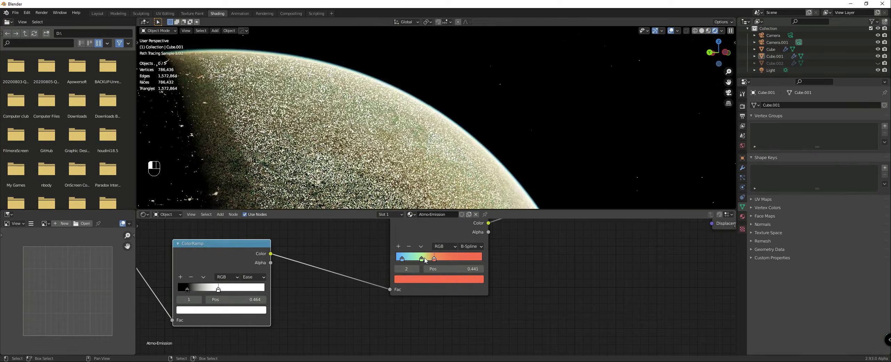
scroll(379, 310, "down", 4)
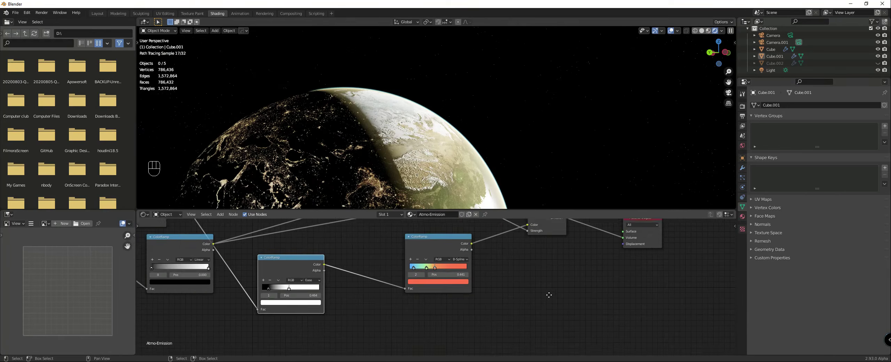
Step: Insert a Math node set to Add between the colored ramp and the Emission node's Color
left_click_drag(414, 264, 390, 272)
scroll(447, 276, "up", 2)
middle_click_drag(472, 263, 466, 268)
key("shift+a")
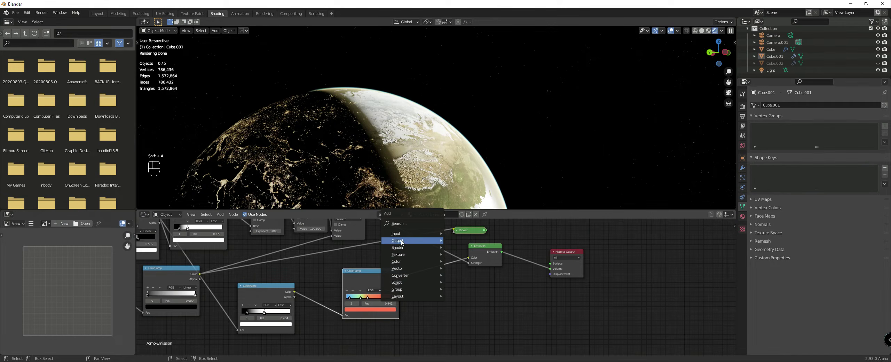
mouse_move(413, 275)
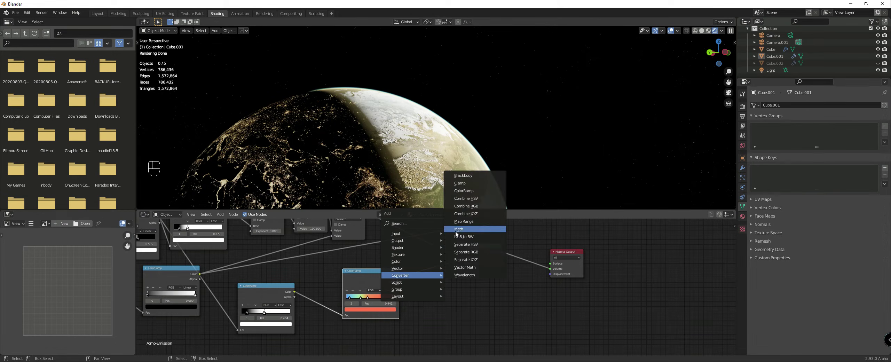
left_click(458, 229)
left_click(437, 276)
left_click(437, 280)
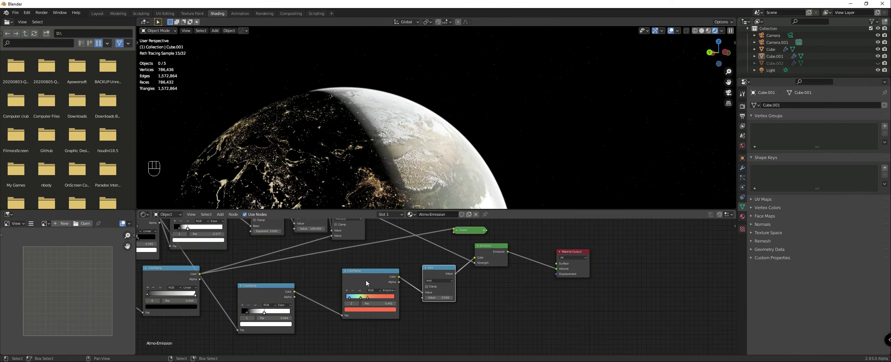
Step: Turn the Add Math node before the Emission node into a MixRGB node and tidy the nearby node layout
key("shift+s")
mouse_move(414, 260)
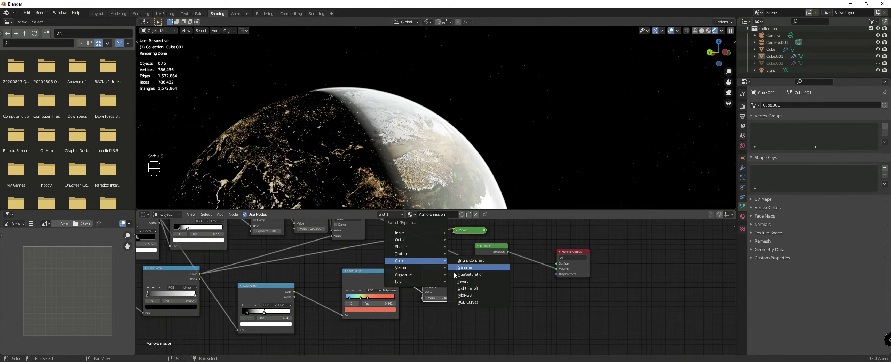
left_click(463, 295)
scroll(435, 273, "down", 1)
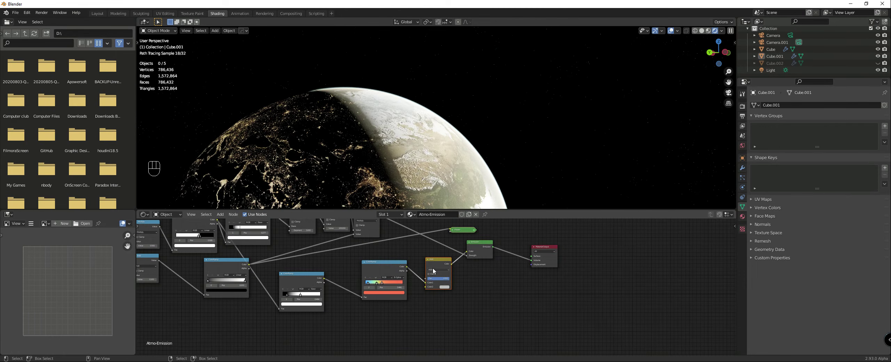
left_click(433, 270)
middle_click_drag(334, 296, 338, 276)
scroll(337, 276, "up", 1)
scroll(331, 271, "down", 2)
left_click_drag(324, 266, 320, 258)
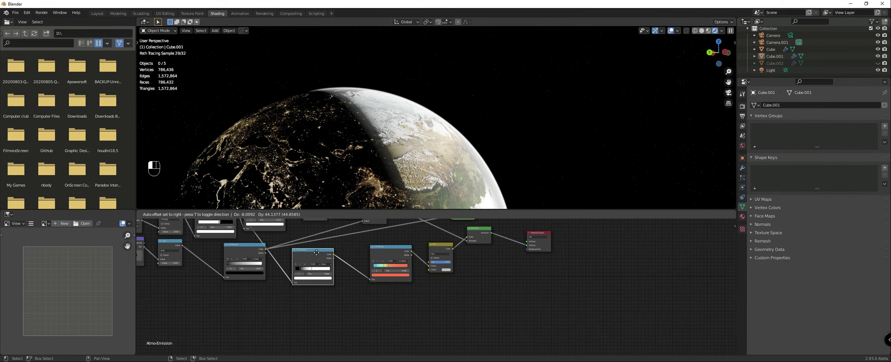
Step: Duplicate the linear ColorRamp with its input link, pull its white stop close to the dark end, and feed its Color into the Mix node's Fac
left_click_drag(256, 248, 254, 248)
key("ctrl+shift+d")
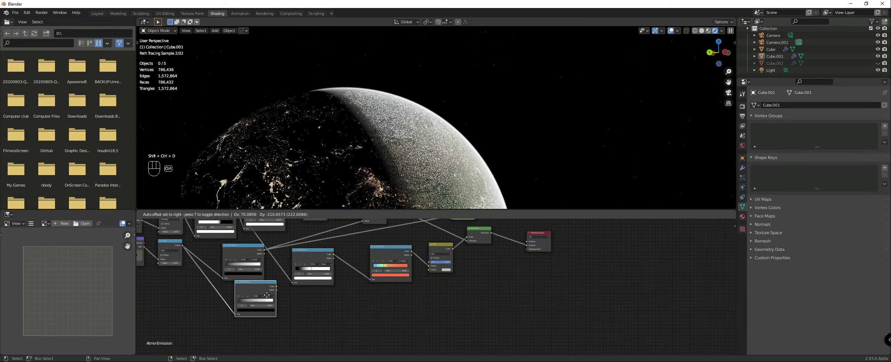
left_click(266, 297)
scroll(262, 307, "up", 4)
left_click_drag(214, 324, 172, 324)
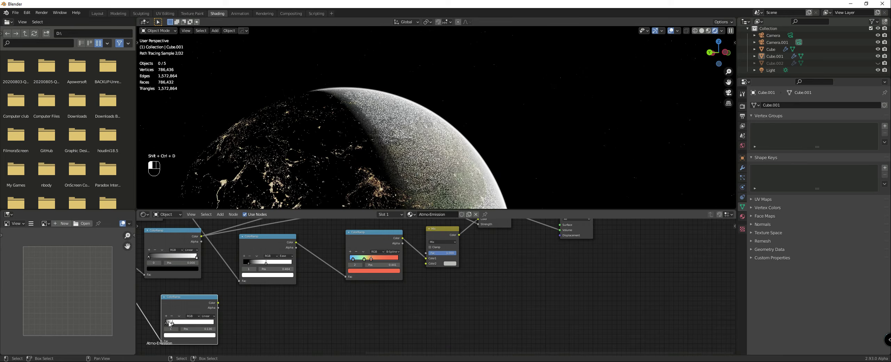
left_click_drag(218, 303, 427, 253)
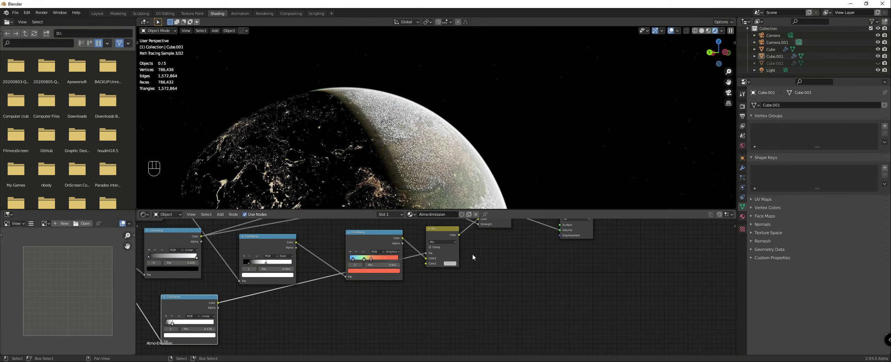
Step: Set the Mix node's Color2 to the blue sampled from the colored ramp
middle_click_drag(429, 186, 415, 186)
middle_click_drag(462, 273, 456, 290)
left_click(451, 276)
left_click(443, 264)
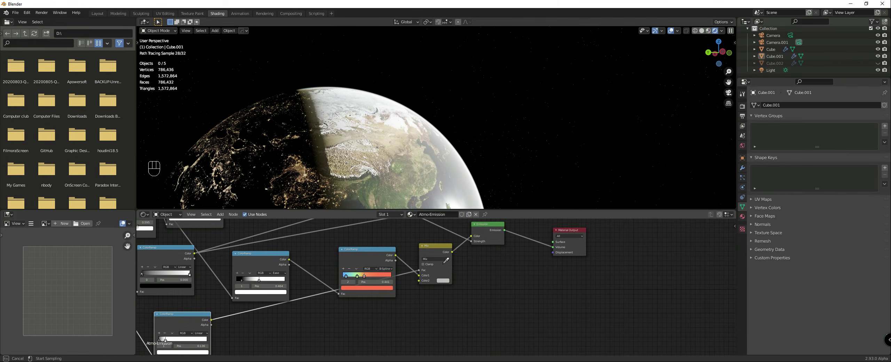
left_click(345, 274)
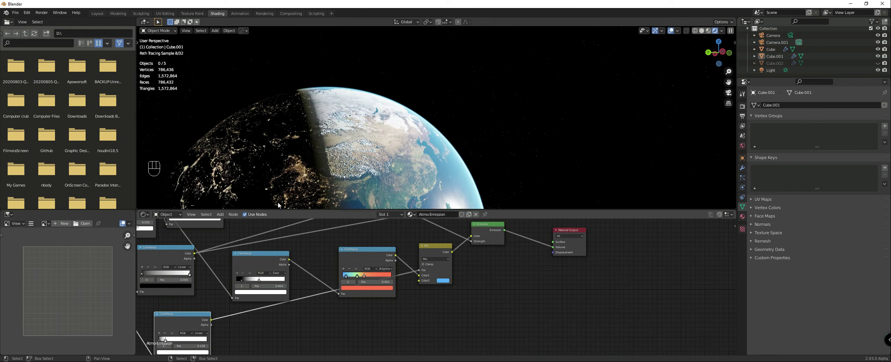
Step: Preview the duplicated ColorRamp's output on the sphere and move its black stop slightly inward
left_click(193, 321, "ctrl+shift")
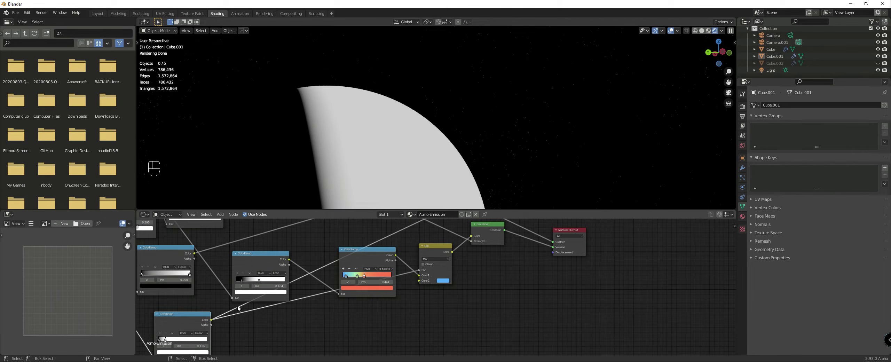
left_click_drag(159, 340, 163, 341)
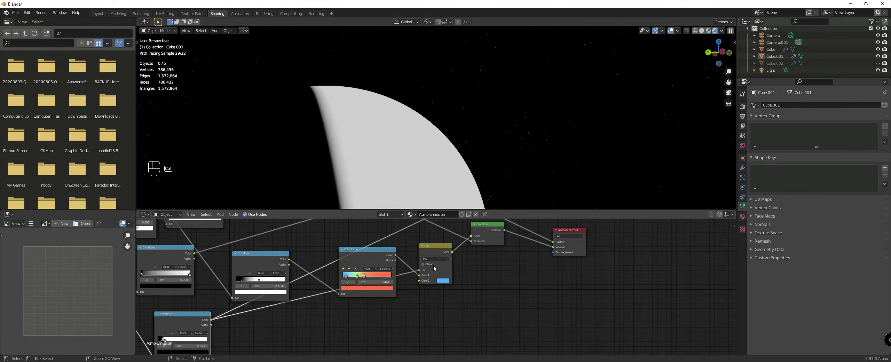
Step: Preview the Mix node's output on the sphere and delete the Viewer node to restore the Emission shading
left_click(433, 251, "ctrl+shift")
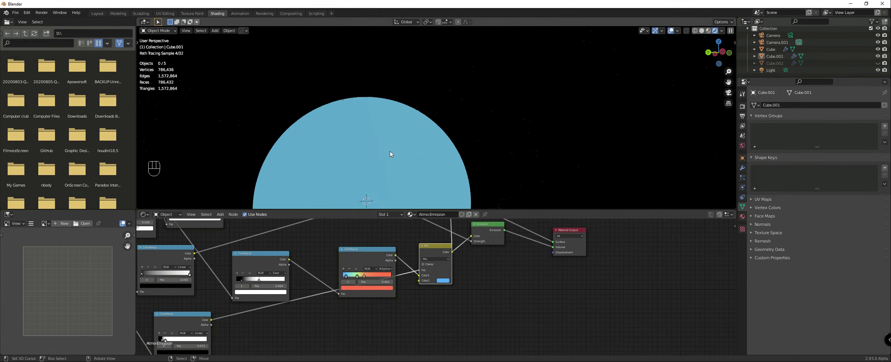
middle_click_drag(495, 231, 465, 277)
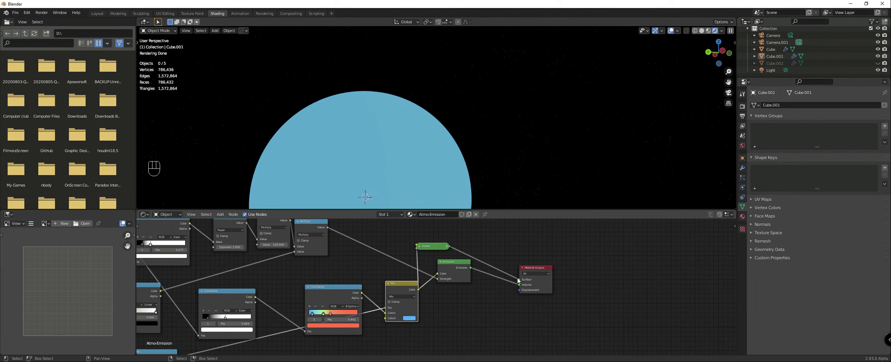
left_click(439, 248)
key("Delete")
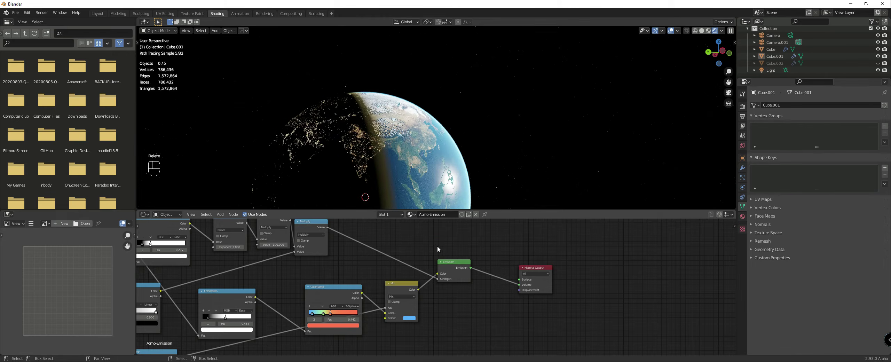
Step: Move the colored ramp's green stop to 0.364 and check the day-night boundary up close
middle_click_drag(383, 176, 416, 161)
middle_click_drag(386, 262, 397, 259)
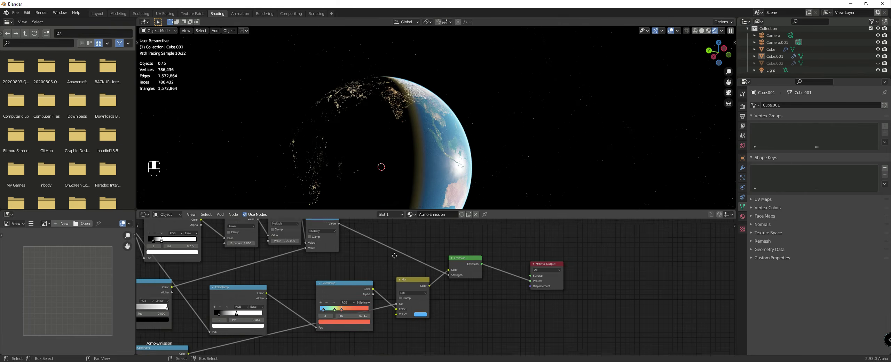
scroll(386, 310, "up", 3)
middle_click_drag(332, 321, 404, 291)
scroll(405, 290, "up", 5)
mouse_move(400, 281)
left_mouse_down()
mouse_move(370, 281)
mouse_move(387, 282)
left_mouse_up()
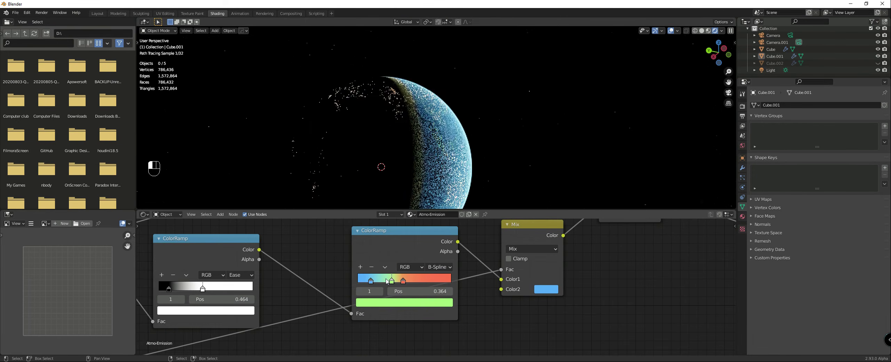
scroll(489, 143, "up", 2)
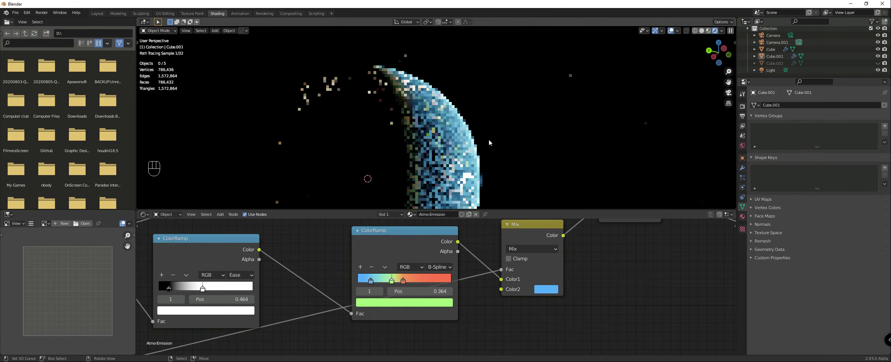
scroll(328, 304, "down", 7)
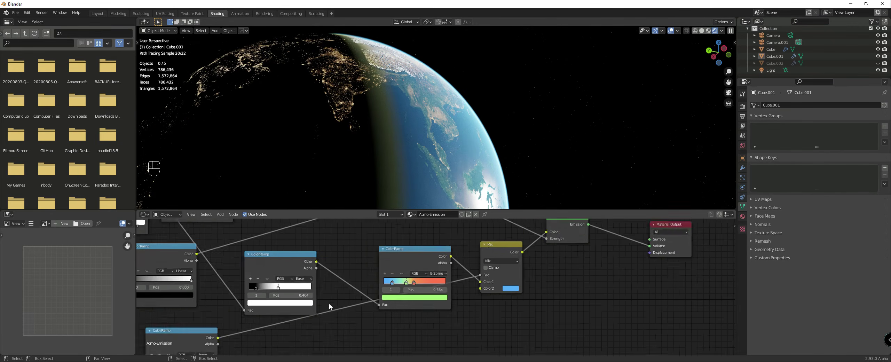
Step: Set the duplicated ColorRamp's black stop to 0.000 and move its white stop out to about 0.2
middle_click_drag(328, 303, 501, 244)
scroll(487, 249, "up", 6)
left_click_drag(336, 294, 327, 292)
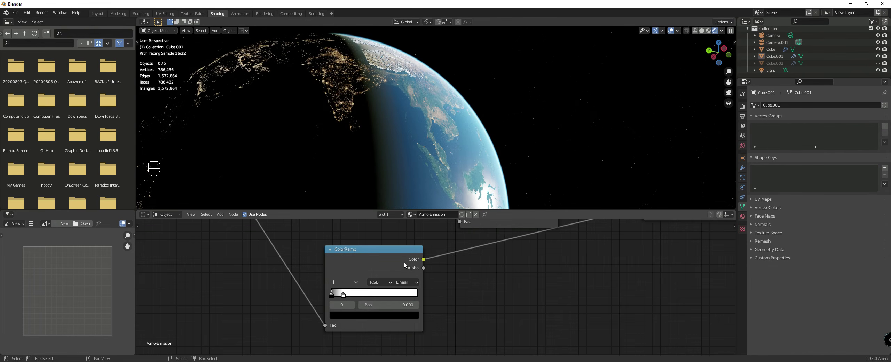
scroll(500, 263, "down", 2)
left_click_drag(368, 292, 372, 292)
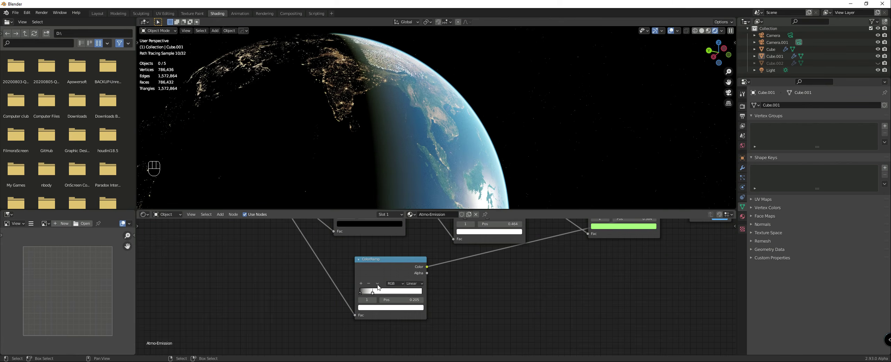
Step: Shift the colored ramp's green stop toward the blue, reposition its red-orange stop slightly beyond, and set the blue stop to 0.118
scroll(621, 264, "down", 3)
middle_click_drag(630, 265, 495, 330)
scroll(487, 326, "up", 6)
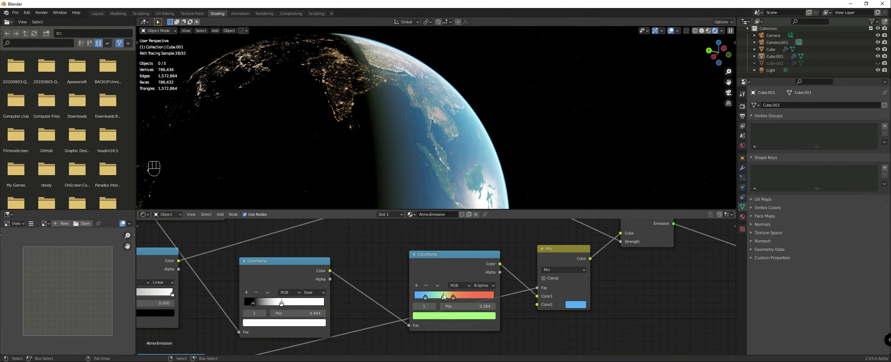
left_click_drag(442, 296, 447, 297)
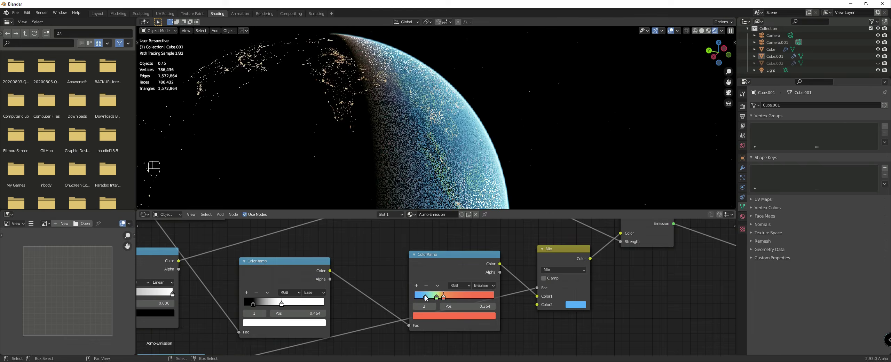
left_click_drag(443, 297, 423, 297)
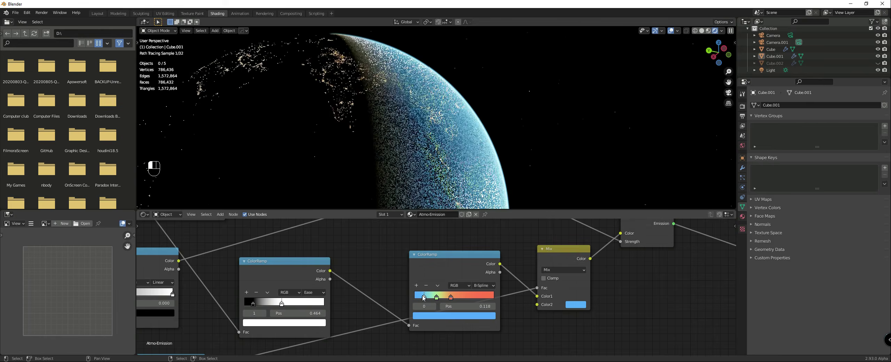
scroll(359, 158, "down", 6)
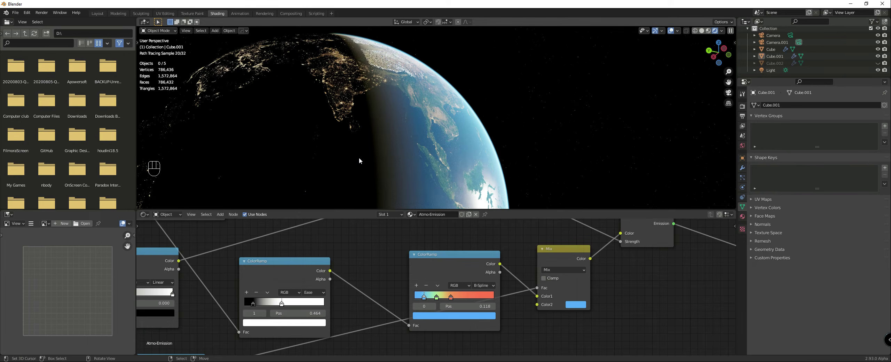
Step: Assign the Atmo-Scatter material to the atmosphere object for comparison and switch back to Atmo-Emission
scroll(433, 228, "down", 5)
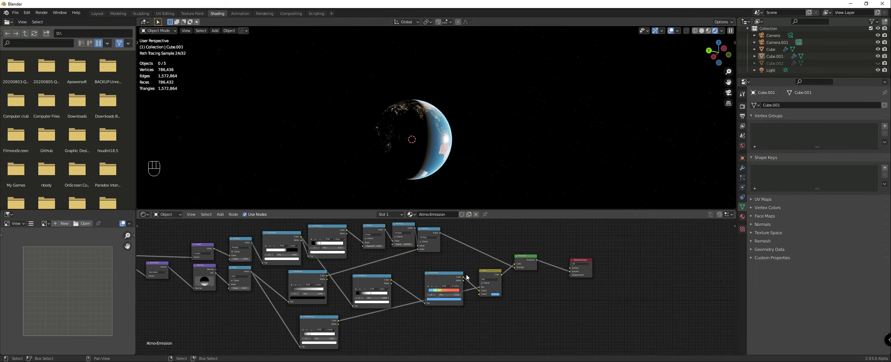
left_click(411, 214)
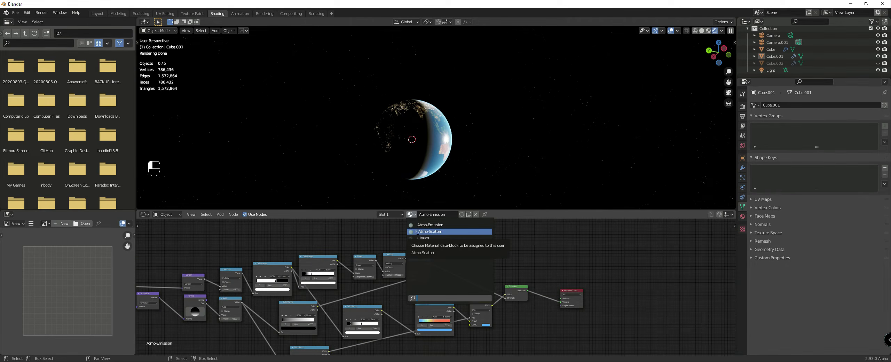
left_click(418, 232)
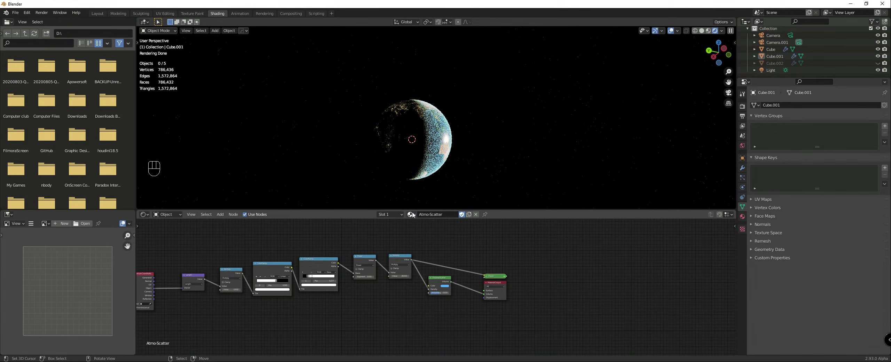
left_click(411, 214)
left_click(422, 225)
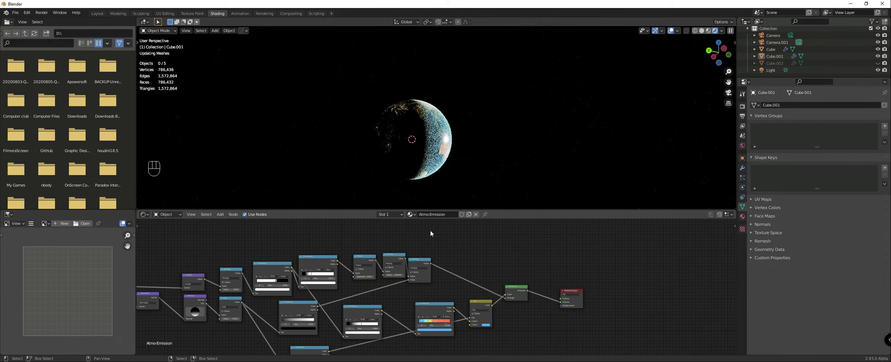
Step: Inspect the globe's atmosphere rim and day-night boundary from several angles and through the camera
scroll(414, 141, "up", 3)
mouse_move(415, 142)
middle_mouse_down()
mouse_move(386, 139)
mouse_move(447, 174)
middle_mouse_up()
scroll(467, 290, "down", 2)
middle_click_drag(473, 288, 398, 259)
scroll(399, 259, "up", 2)
scroll(409, 127, "up", 4)
middle_click_drag(409, 125, 422, 135)
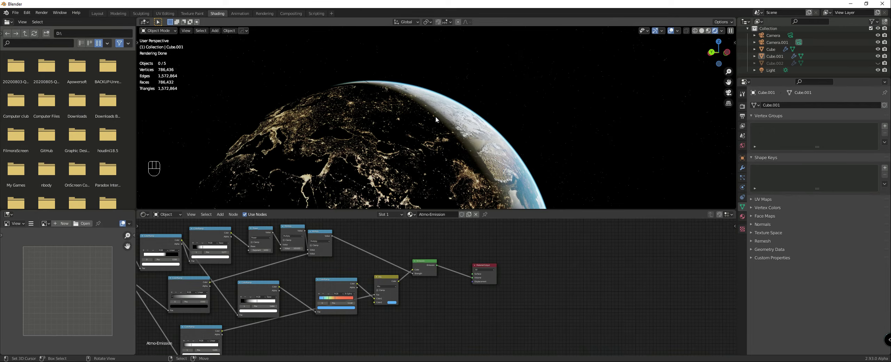
scroll(429, 283, "down", 1)
scroll(431, 178, "up", 2)
mouse_move(430, 176)
middle_mouse_down()
mouse_move(465, 193)
mouse_move(464, 167)
middle_mouse_up()
key("KP_0")
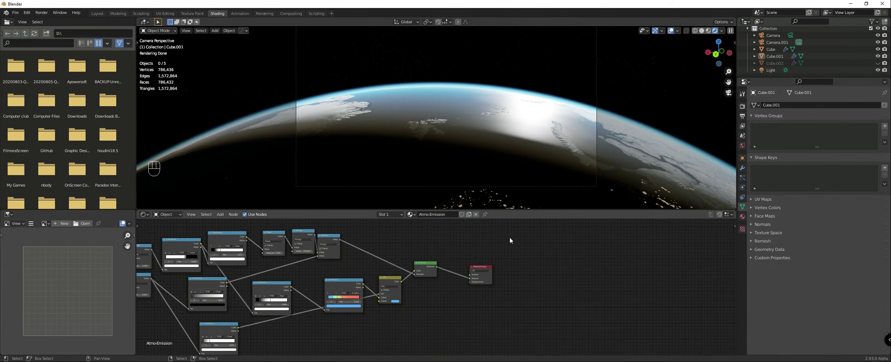
Step: Insert an Add Shader node between the Emission shader and the Material Output in the Atmo-Emission material
scroll(468, 235, "down", 2)
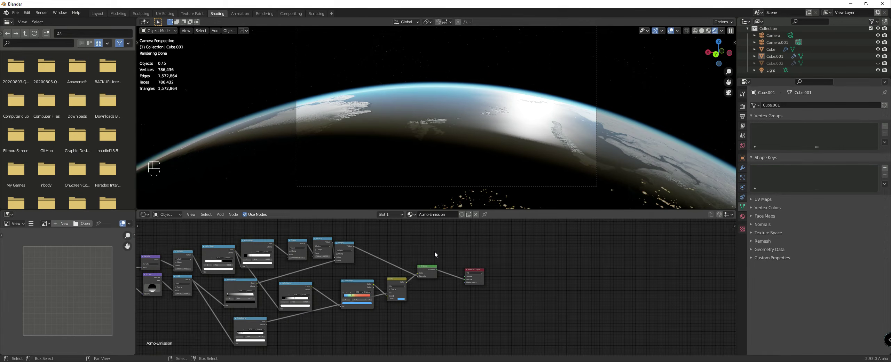
scroll(432, 252, "up", 3)
left_click_drag(425, 258, 426, 248)
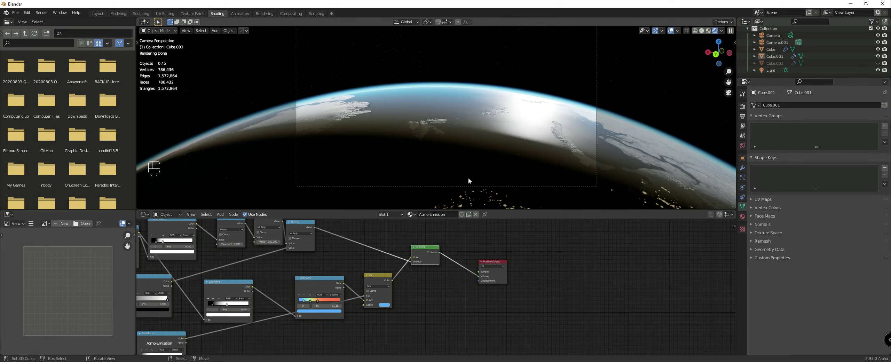
scroll(463, 244, "up", 2)
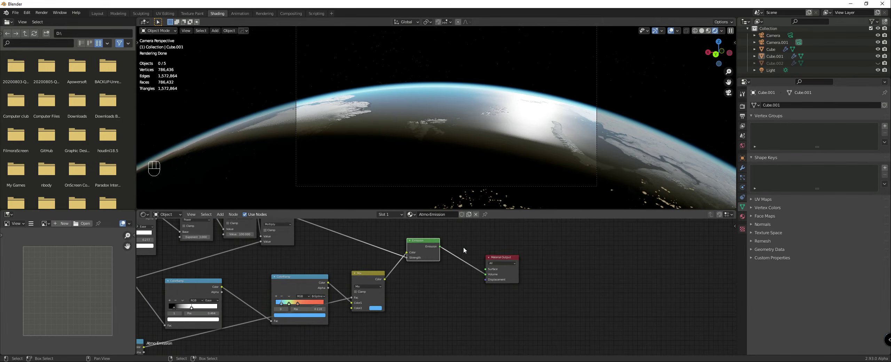
scroll(463, 247, "down", 2)
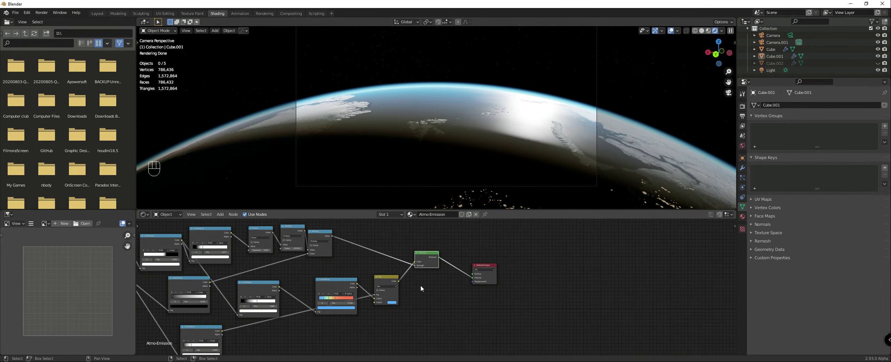
key("shift+a")
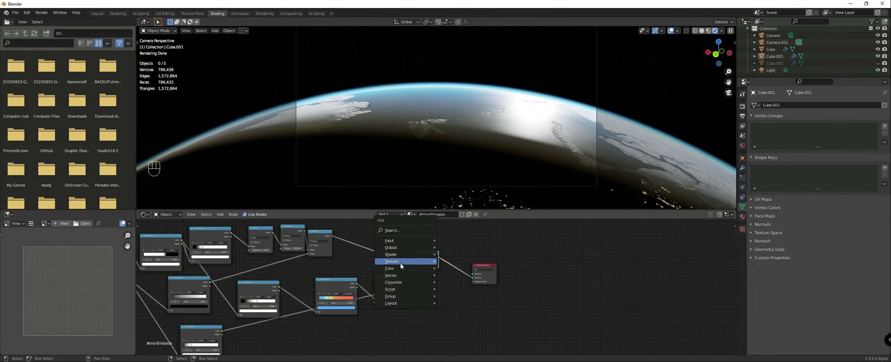
mouse_move(396, 244)
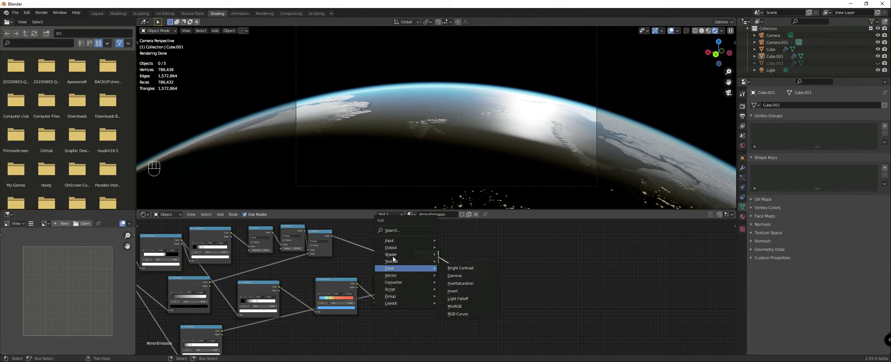
left_click(457, 108)
left_click(465, 246)
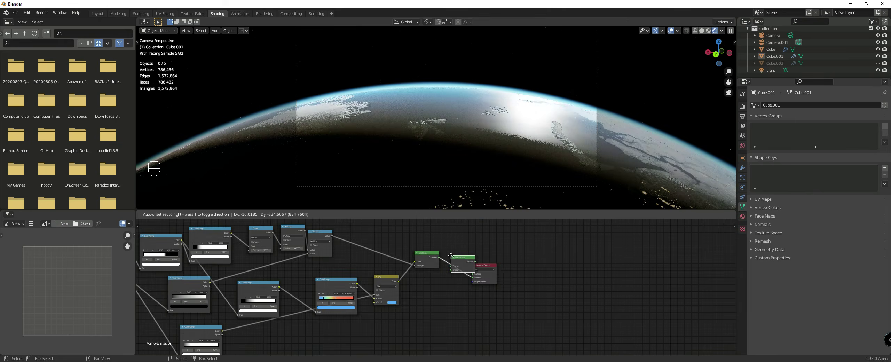
Step: Add a Volume Absorption node below the Emission node and connect its Volume output to the Add Shader's second input
key("shift+a")
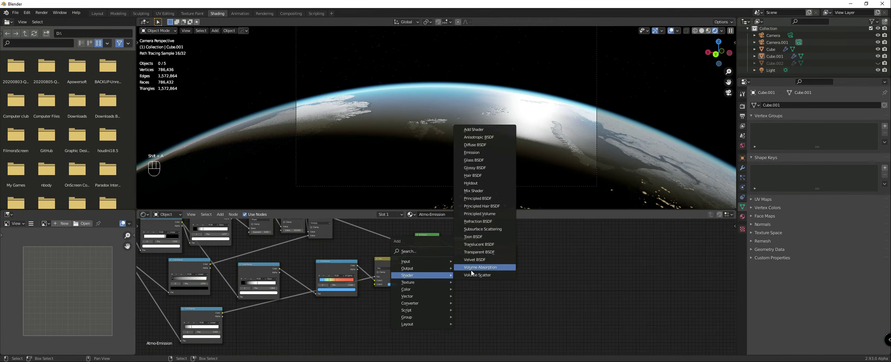
left_click(470, 265)
left_click(453, 266)
scroll(439, 289, "up", 2)
left_click_drag(439, 267, 460, 238)
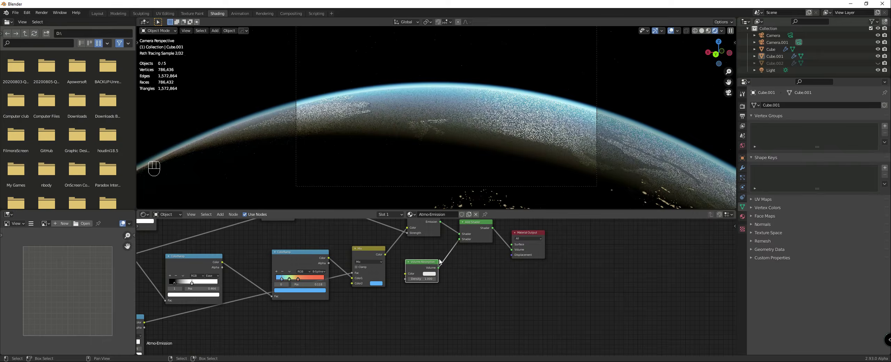
middle_click_drag(431, 249, 433, 278)
left_click_drag(426, 291, 424, 283)
Step: Link the Power node's Value output to the Volume Absorption node's Density
scroll(424, 282, "down", 2)
middle_click_drag(424, 283, 451, 264)
scroll(442, 266, "down", 5)
middle_click_drag(334, 261, 364, 288)
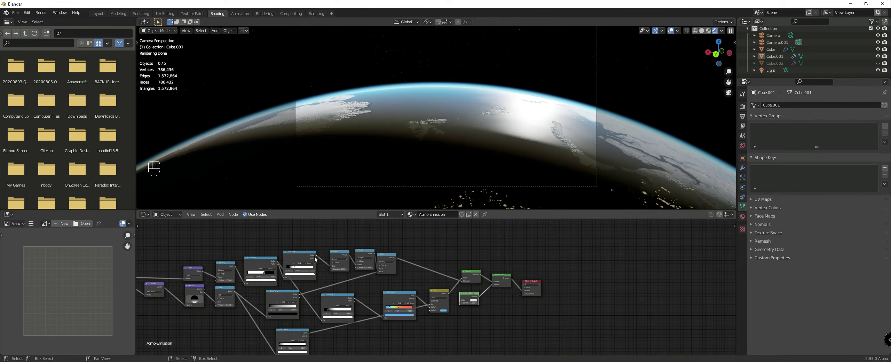
left_click(315, 258)
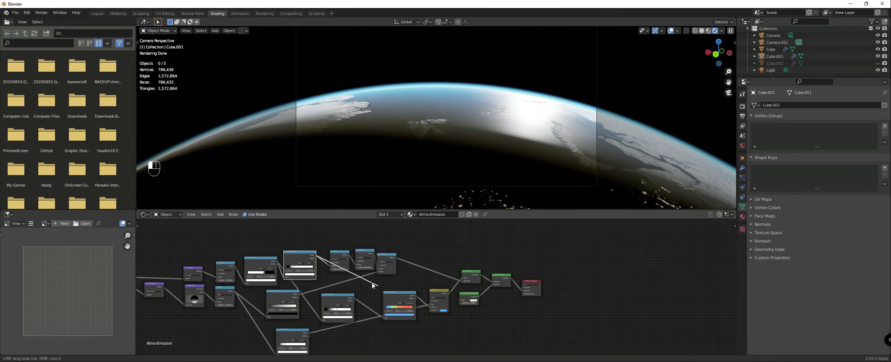
left_click_drag(349, 255, 451, 286)
scroll(453, 294, "up", 4)
middle_click_drag(472, 296, 451, 290)
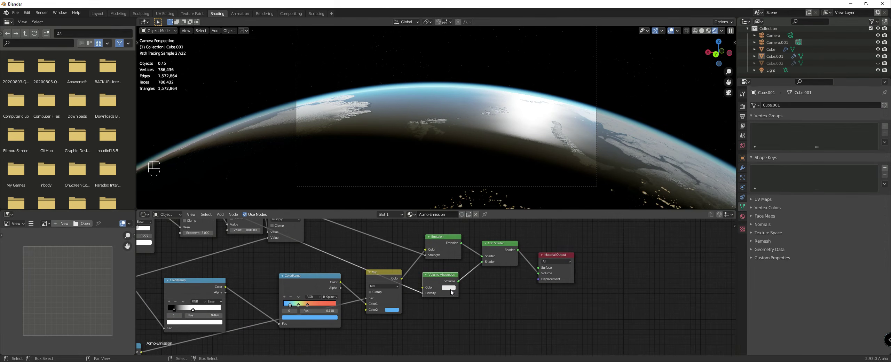
Step: Duplicate the Multiply node that follows Power and insert the copy into the link feeding the Volume Absorption's Density
scroll(451, 293, "down", 3)
middle_click_drag(344, 256, 364, 277)
left_click(308, 246)
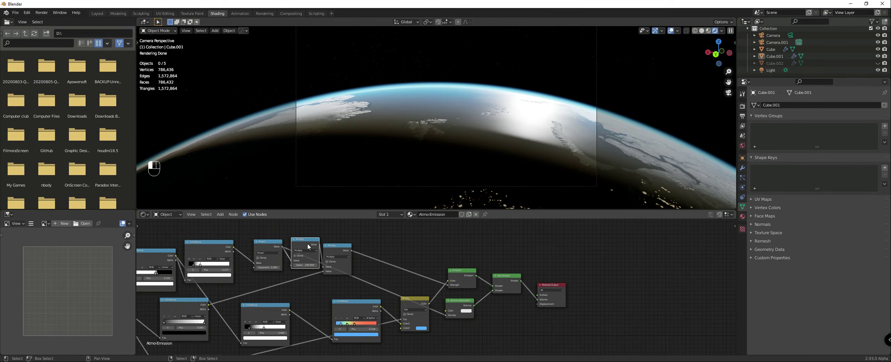
key("shift+d")
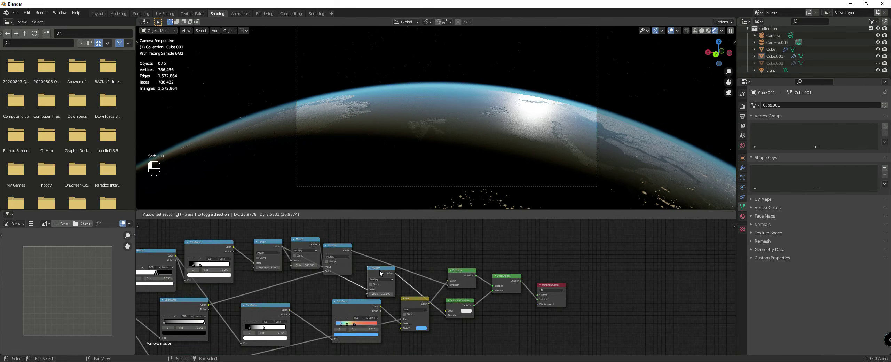
left_click(387, 274)
Step: Change the Volume Absorption color to a light orange
scroll(454, 284, "up", 1)
scroll(455, 285, "up", 2)
left_click(454, 305)
left_click_drag(471, 247, 464, 254)
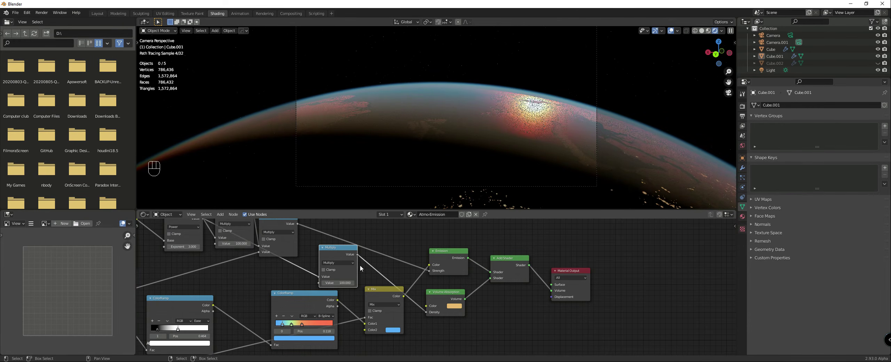
Step: Set the duplicated Multiply node's value to 50 after checking the tinted globe from outside the camera
middle_click_drag(514, 69, 503, 142)
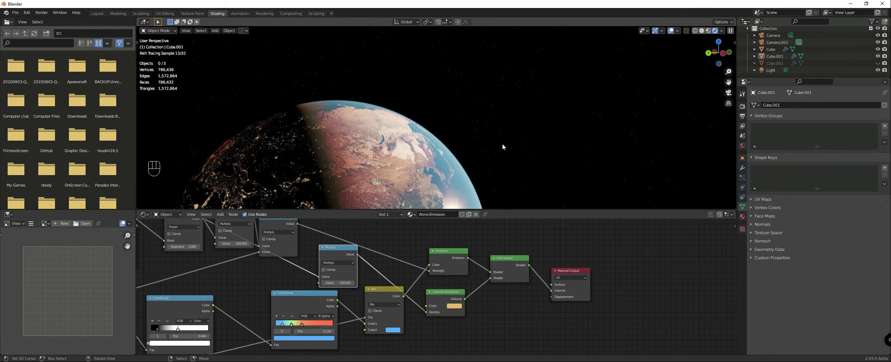
scroll(503, 147, "down", 5)
scroll(476, 159, "up", 3)
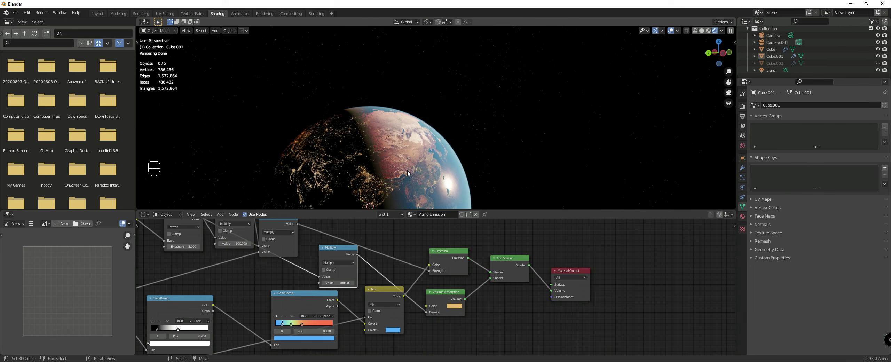
left_click(343, 283)
type("50")
key("Return")
Step: Examine the absorption-tinted atmosphere up close and through the camera, and look at the earlier render result
mouse_move(355, 98)
middle_mouse_down()
mouse_move(392, 104)
mouse_move(491, 165)
middle_mouse_up()
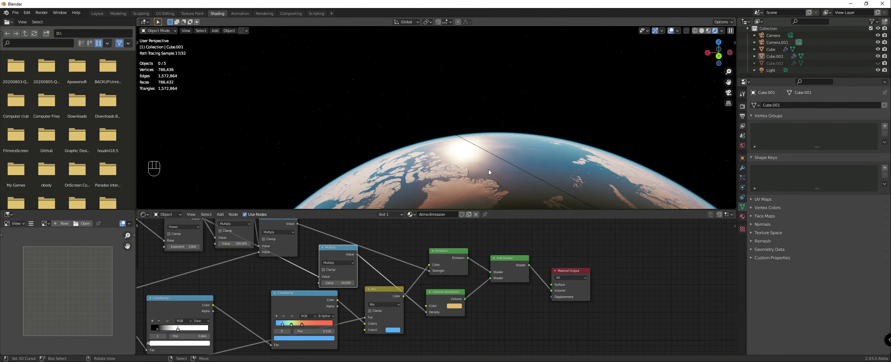
key("KP_0")
key("KP_Decimal")
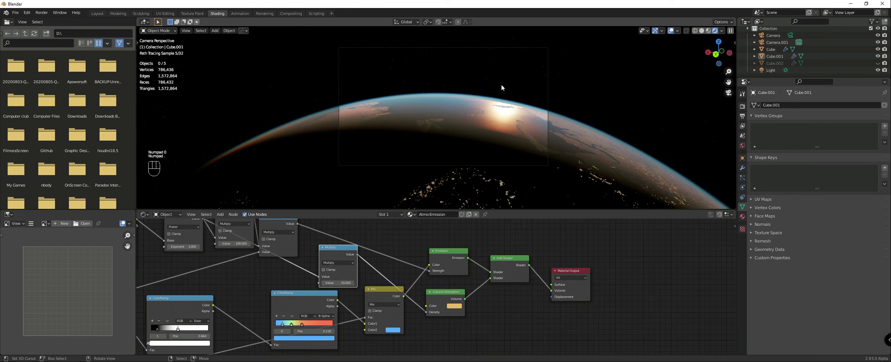
left_click(269, 13)
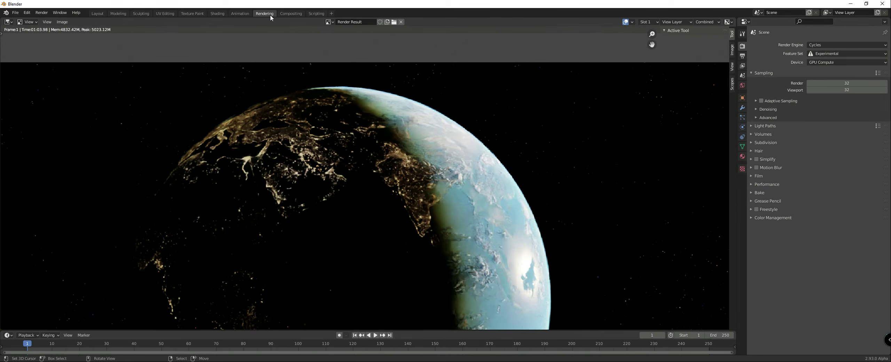
left_click(220, 14)
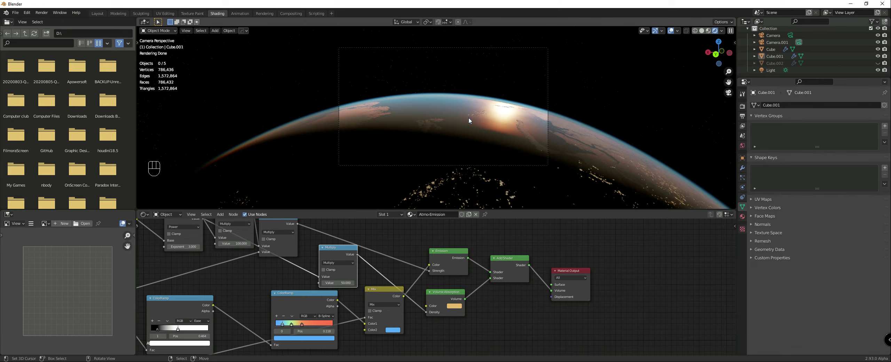
Step: Switch the viewport to solid shading and adjust the Volume Absorption node's placement beneath the Emission node
key("z")
left_click(582, 101)
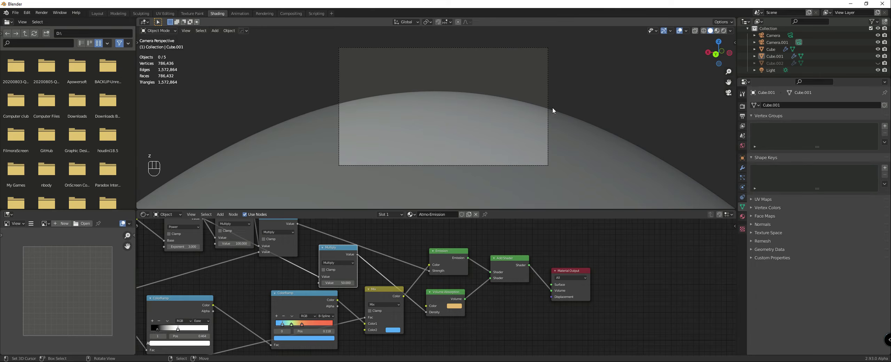
scroll(389, 258, "up", 2)
left_click_drag(310, 251, 302, 245)
scroll(348, 257, "down", 5)
middle_click_drag(361, 261, 346, 255)
left_click_drag(438, 287, 442, 284)
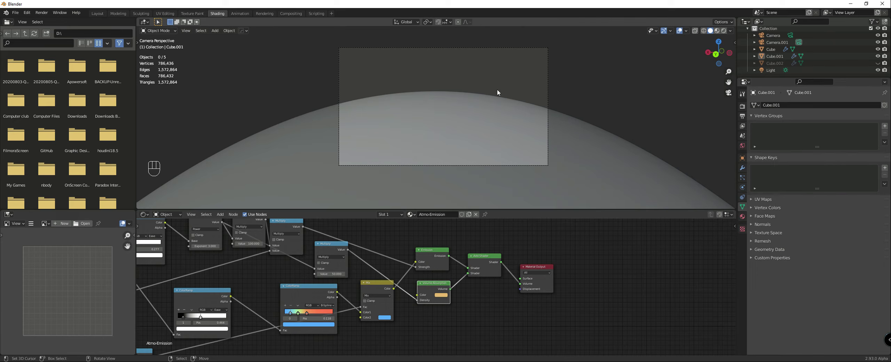
Step: Assign the Atmo-Scatter material to the atmosphere object and start rendering the camera image
left_click(411, 214)
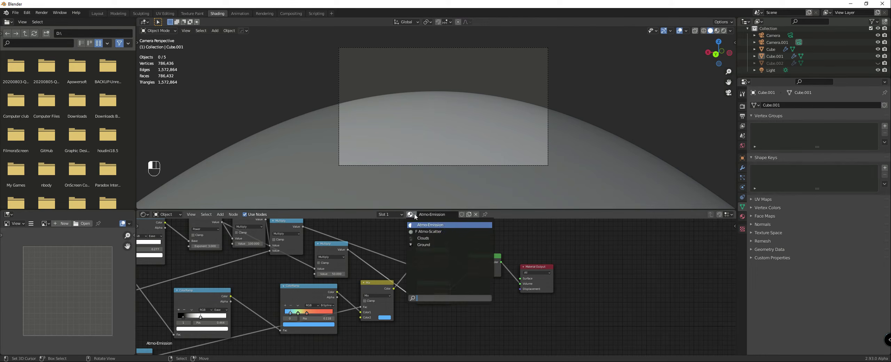
left_click(420, 232)
middle_click_drag(420, 236, 462, 283)
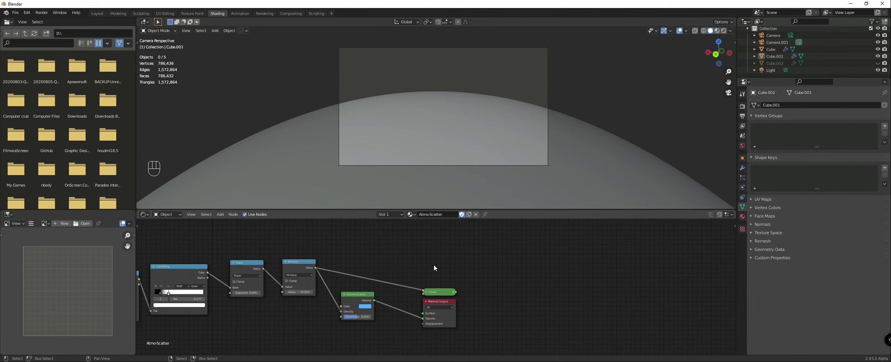
key("F12")
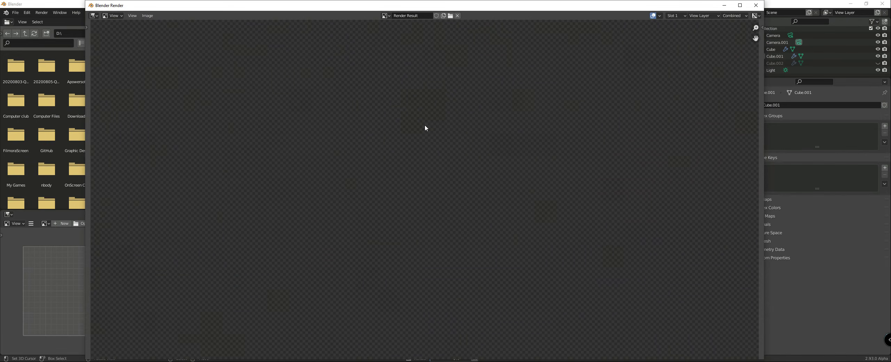
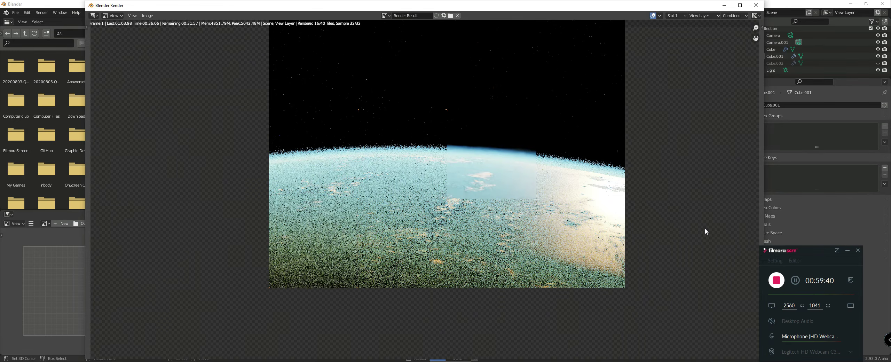
Step: Check the finished atmosphere render, make Slot 2 the active render slot and close the render window
scroll(647, 218, "down", 2)
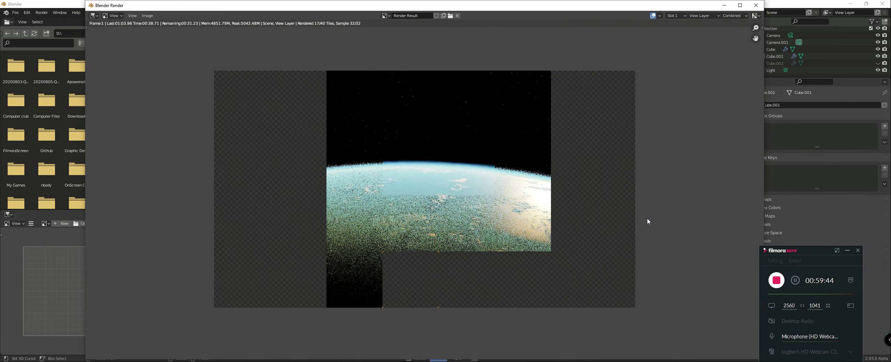
scroll(648, 221, "up", 1)
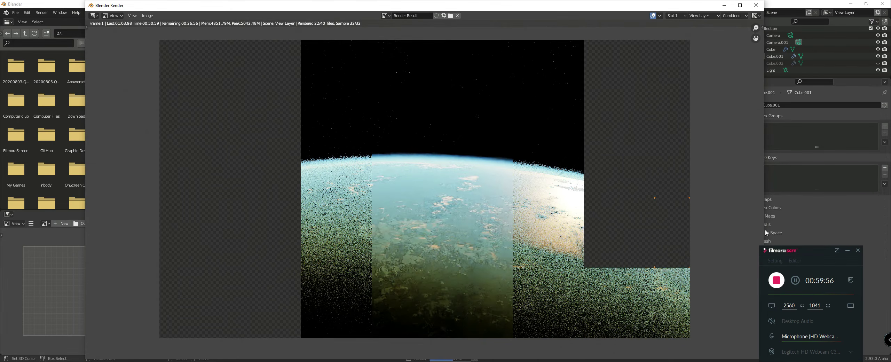
left_click(847, 250)
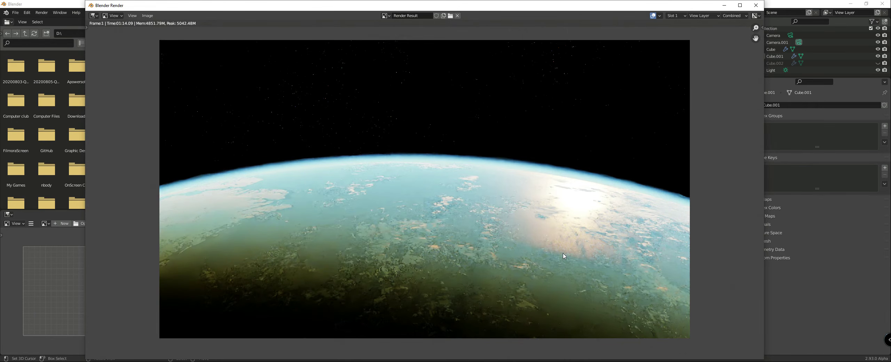
scroll(564, 257, "down", 2)
left_click(675, 16)
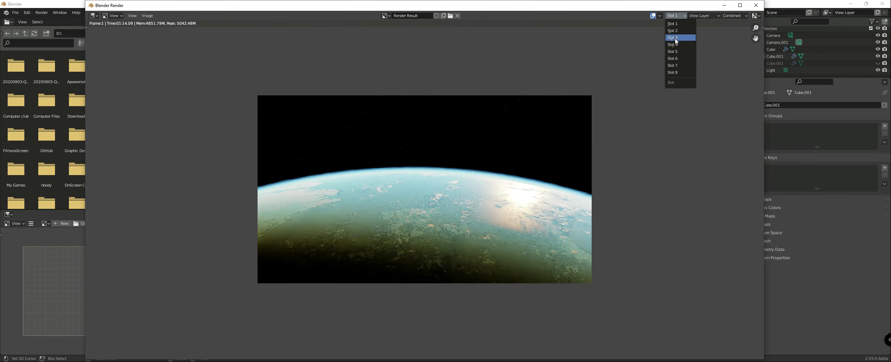
left_click(701, 55)
key("Escape")
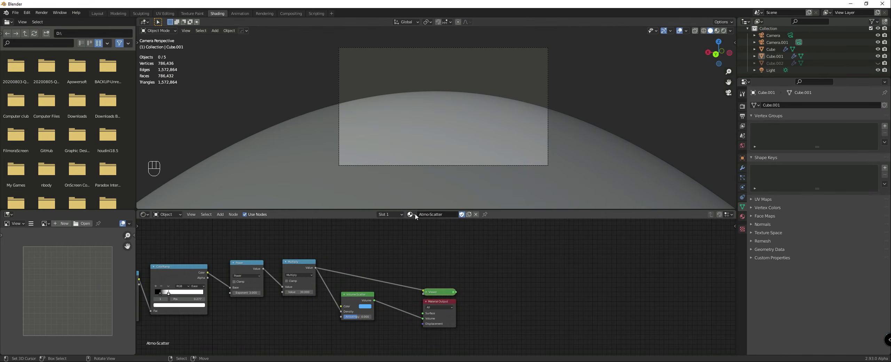
Step: Assign the Atmo-Emission material to Cube.001, give it a fake user and render the frame
left_click(412, 214)
left_click(449, 230)
left_click(462, 214)
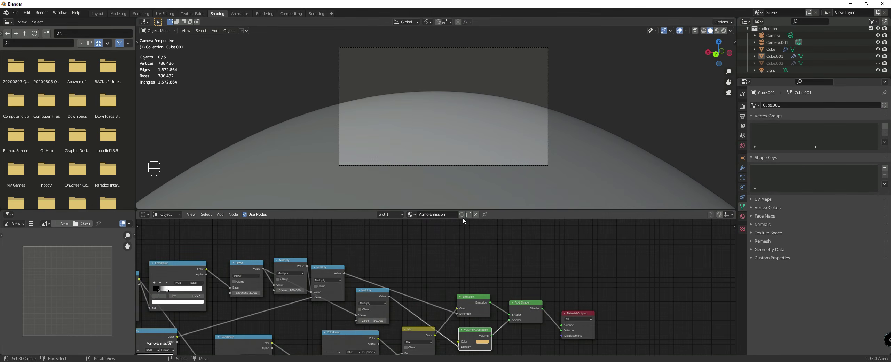
key("F12")
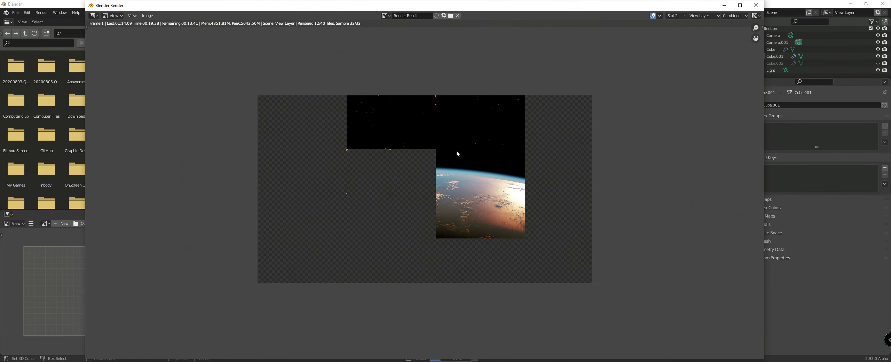
Step: Examine the Atmo-Emission render up close, checking the horizon glow, the sun reflection and the clouds
scroll(524, 208, "up", 2)
middle_click_drag(525, 208, 494, 192)
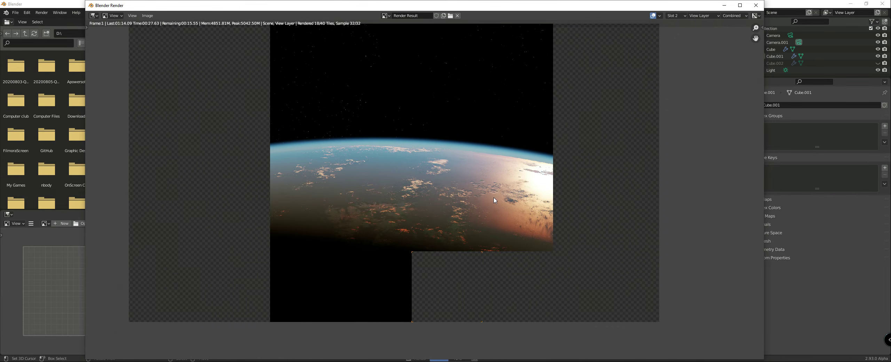
scroll(494, 200, "up", 1)
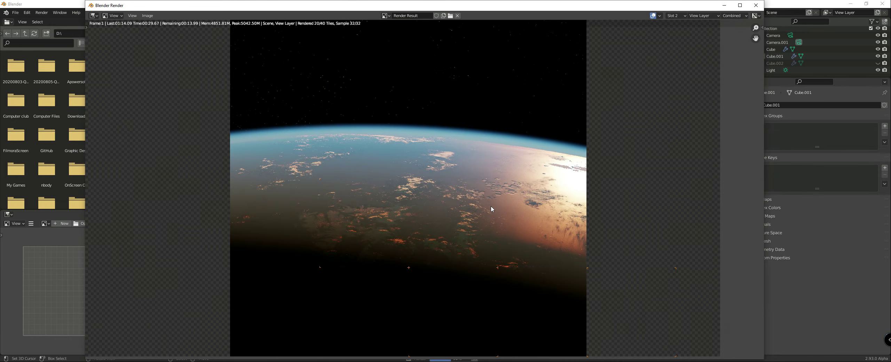
scroll(488, 211, "up", 2)
middle_click_drag(533, 197, 400, 185)
scroll(395, 181, "up", 1)
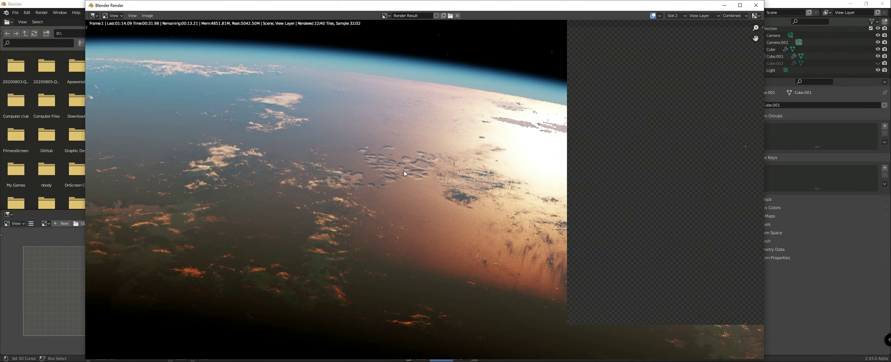
scroll(420, 185, "down", 2)
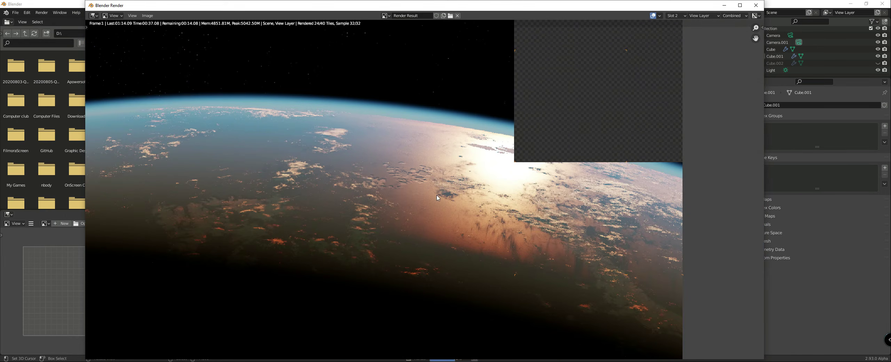
scroll(449, 205, "down", 1)
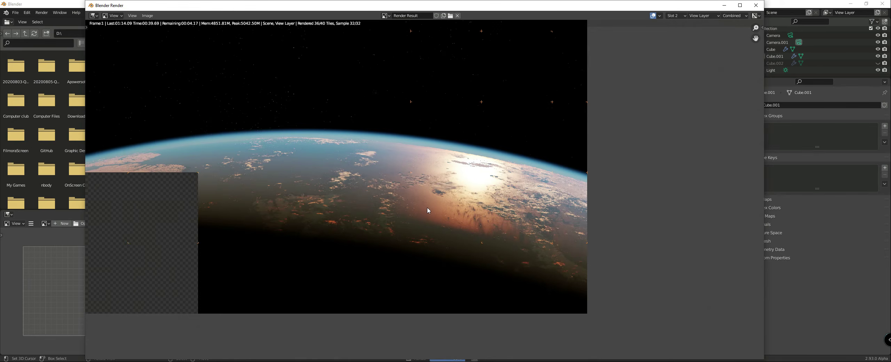
scroll(483, 200, "down", 1)
scroll(477, 199, "up", 2)
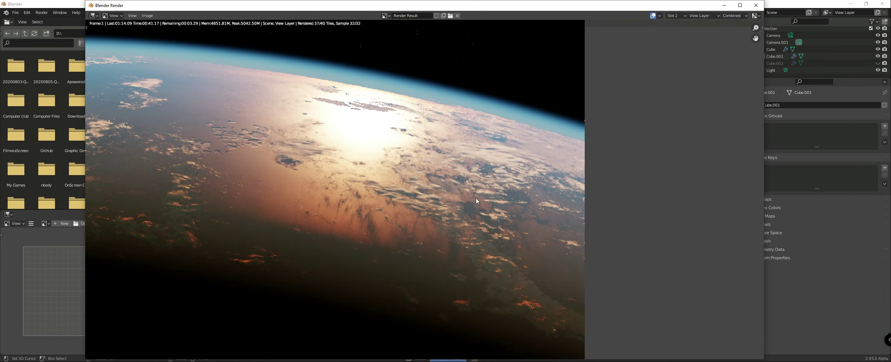
scroll(479, 189, "down", 1)
scroll(480, 184, "down", 1)
scroll(482, 184, "up", 1)
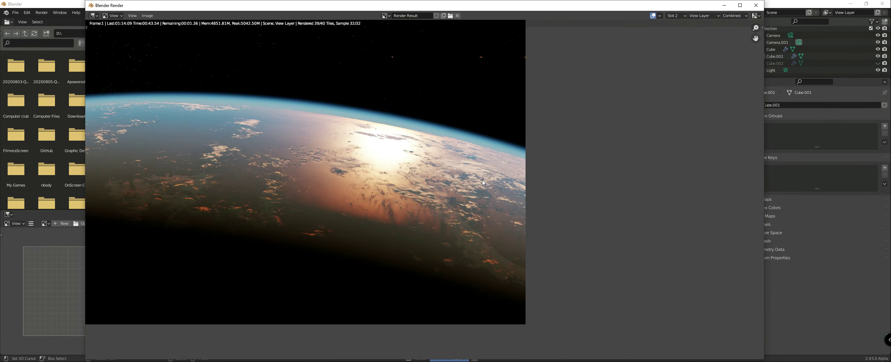
scroll(482, 185, "up", 1)
scroll(470, 194, "down", 2)
scroll(453, 197, "up", 2)
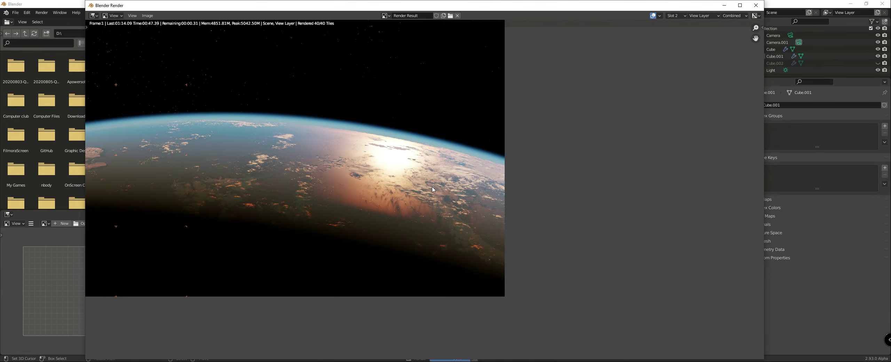
scroll(341, 198, "down", 1)
scroll(342, 197, "up", 1)
scroll(341, 196, "up", 1)
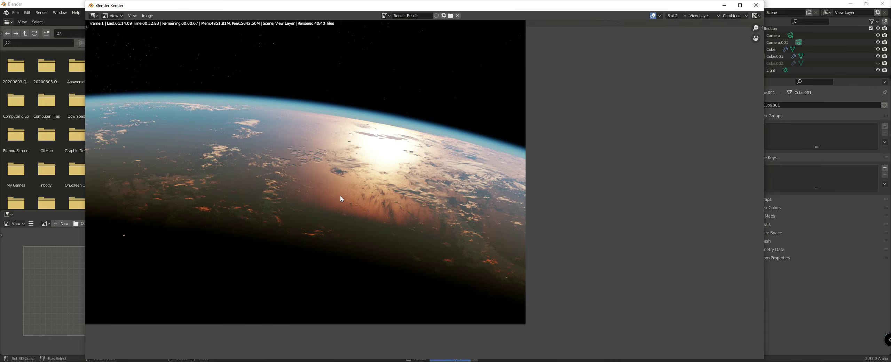
middle_click_drag(248, 197, 422, 231)
scroll(422, 231, "up", 1)
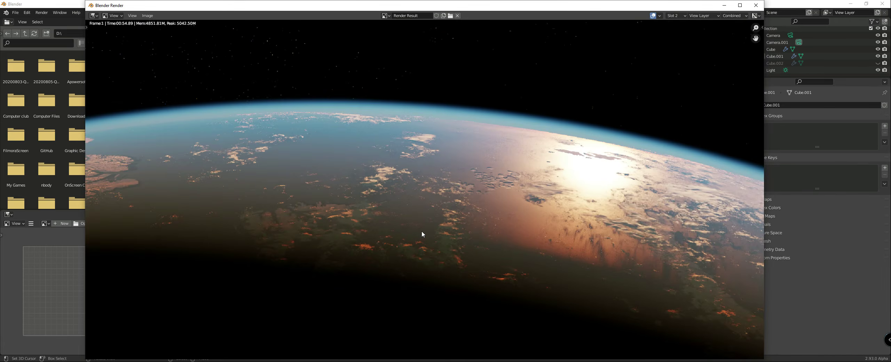
scroll(421, 232, "down", 3)
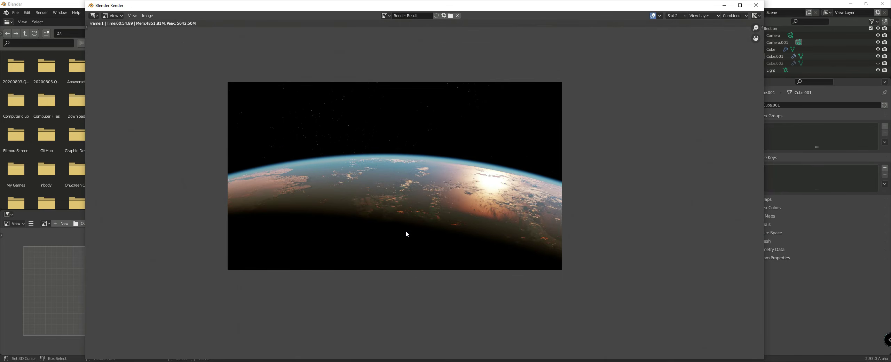
scroll(374, 190, "up", 2)
Step: Compare the renders in Slot 1 and Slot 2, ending on Slot 2, and close the render window
left_click(678, 17)
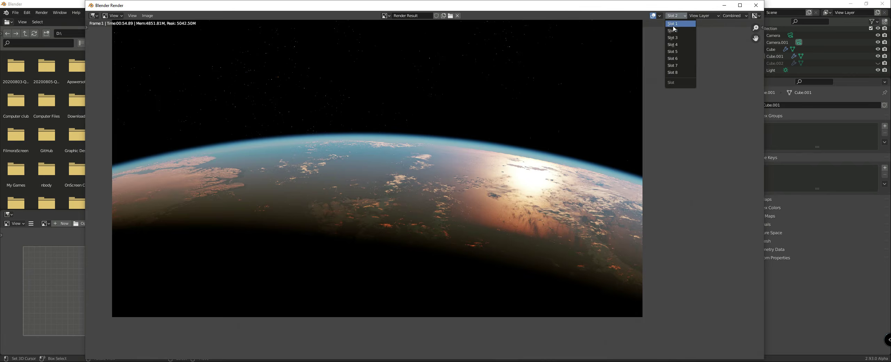
left_click(675, 25)
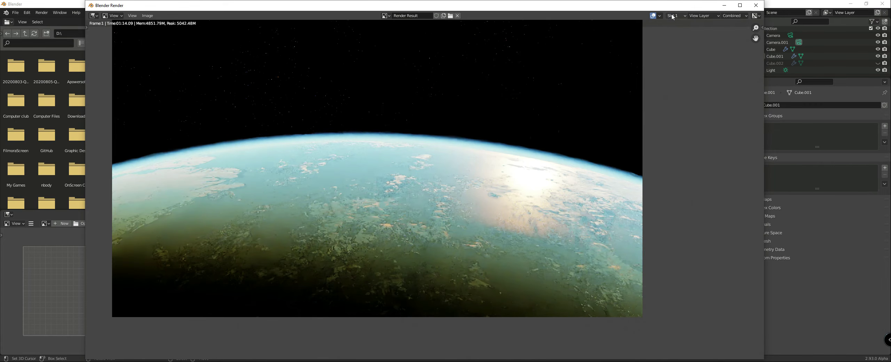
left_click(673, 16)
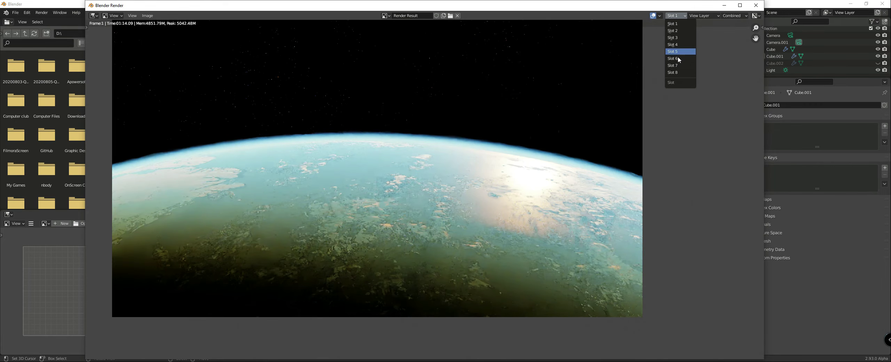
left_click(675, 31)
middle_click_drag(463, 185, 368, 188)
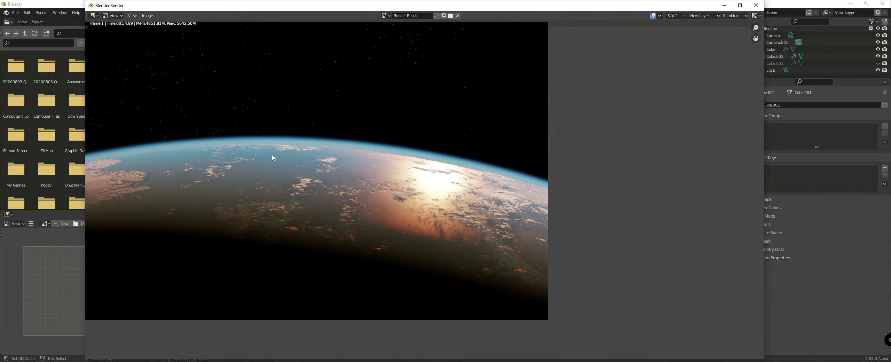
left_click(755, 5)
Step: Set the value of the Multiply node after the Power node to 250 and preview it in rendered shading
middle_click_drag(467, 295, 477, 272)
scroll(435, 283, "up", 2)
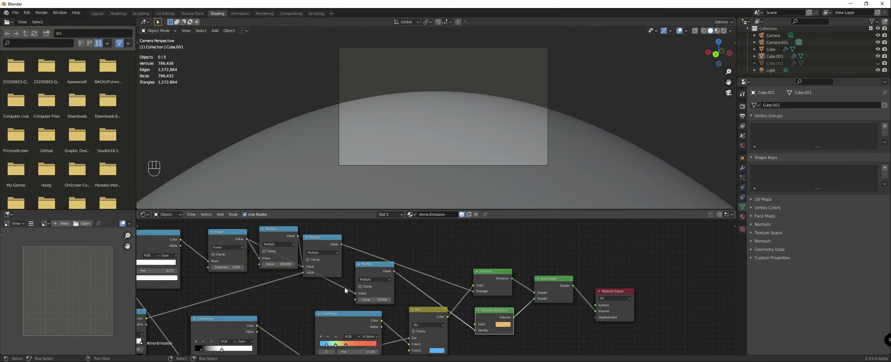
left_click(285, 264)
type("250")
key("Return")
key("z")
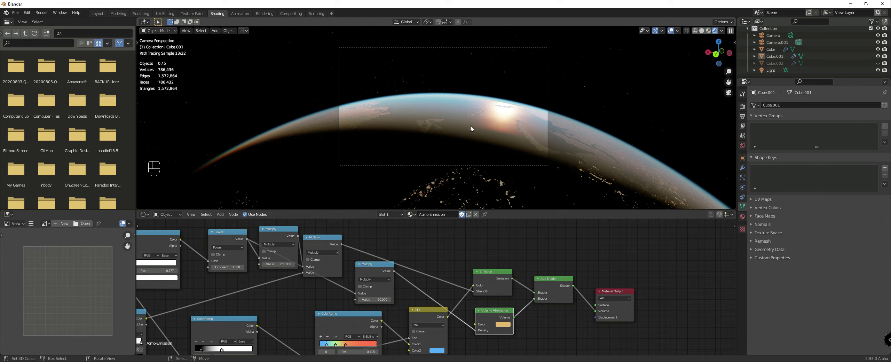
Step: Try a value of 30 on the Multiply node feeding the Volume Absorption density and undo it
mouse_move(278, 264)
left_mouse_down()
mouse_move(251, 264)
mouse_move(278, 263)
left_mouse_up()
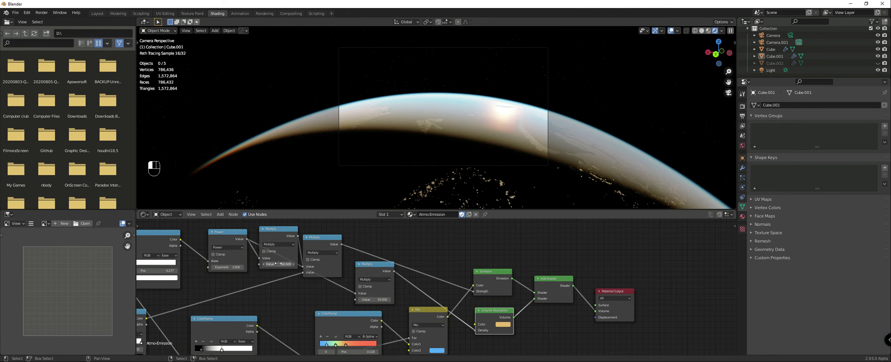
right_click(278, 263)
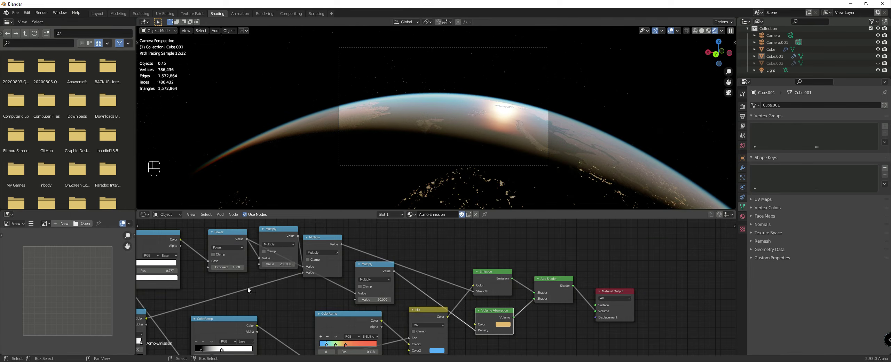
left_click(391, 299)
type("30")
key("Return")
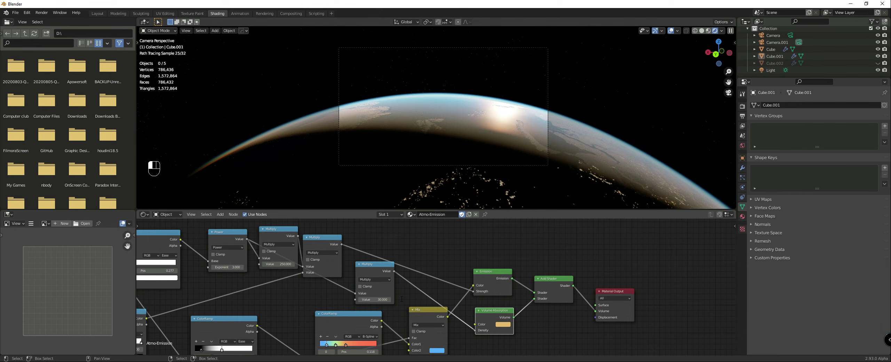
key("ctrl+z")
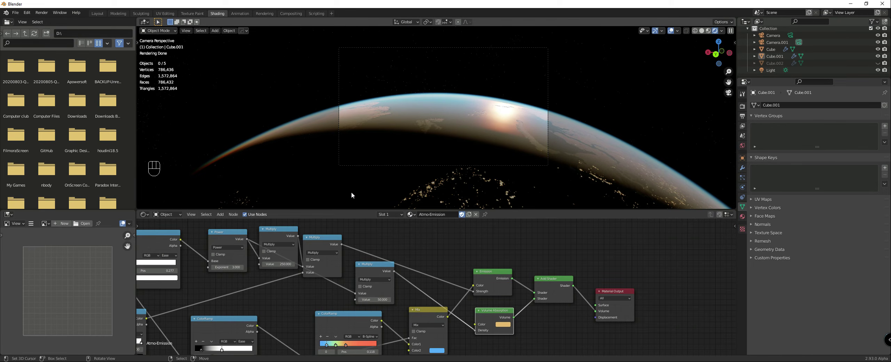
Step: Show the hidden cloud sphere Cube.002 in the viewport and return the viewport to solid shading
scroll(501, 103, "up", 3)
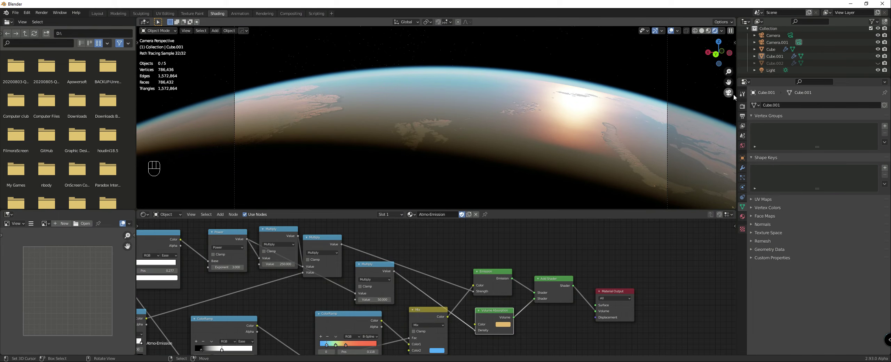
left_click(878, 63)
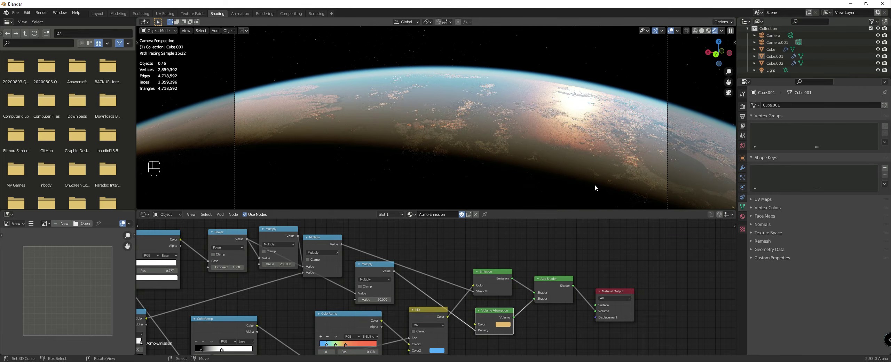
key("z")
left_click(648, 180)
Step: Leave the camera view and centre the viewport on the 3D cursor inside the planet
scroll(628, 169, "down", 5)
middle_click_drag(628, 169, 593, 167)
scroll(590, 169, "down", 8)
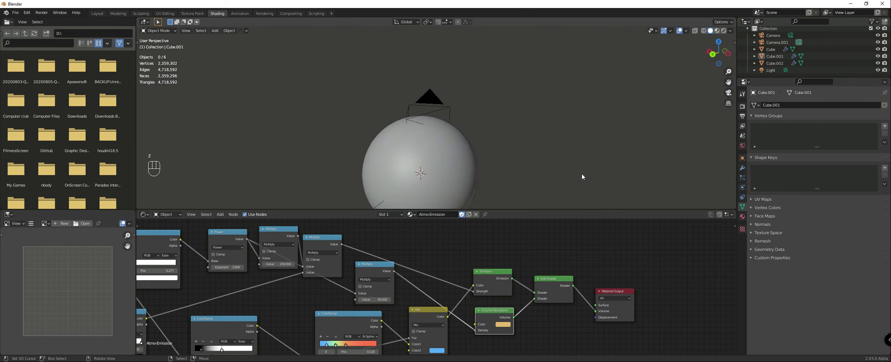
scroll(579, 175, "down", 2)
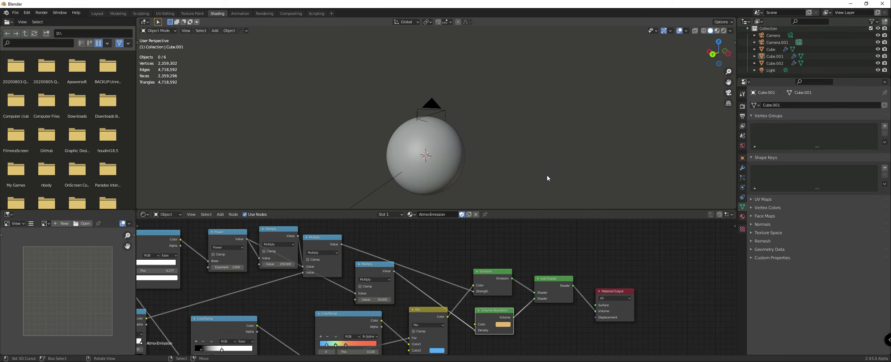
left_click(229, 30)
mouse_move(234, 46)
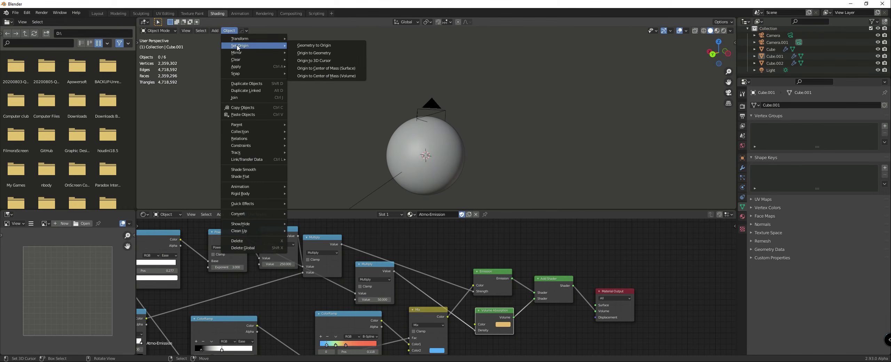
left_click(245, 105)
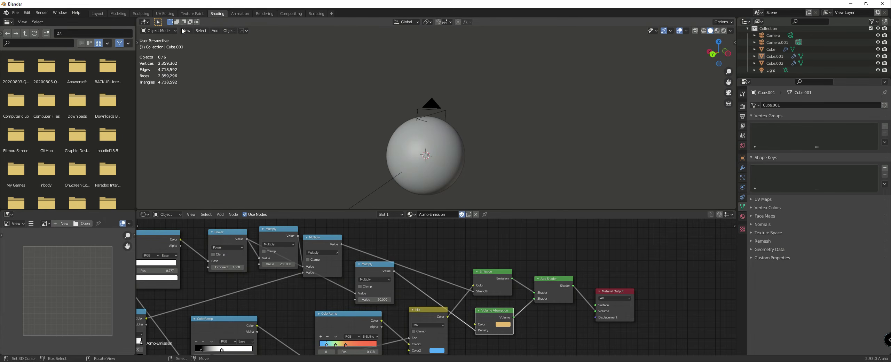
left_click(186, 31)
mouse_move(205, 124)
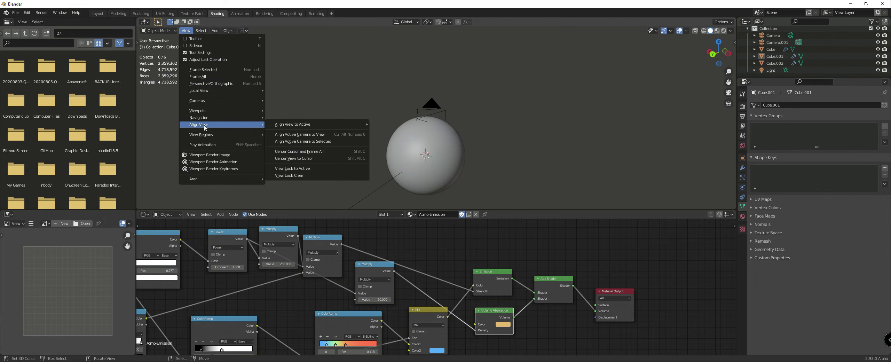
left_click(289, 159)
Step: Add a mesh plane at the 3D cursor in the planet's centre
scroll(464, 143, "up", 1)
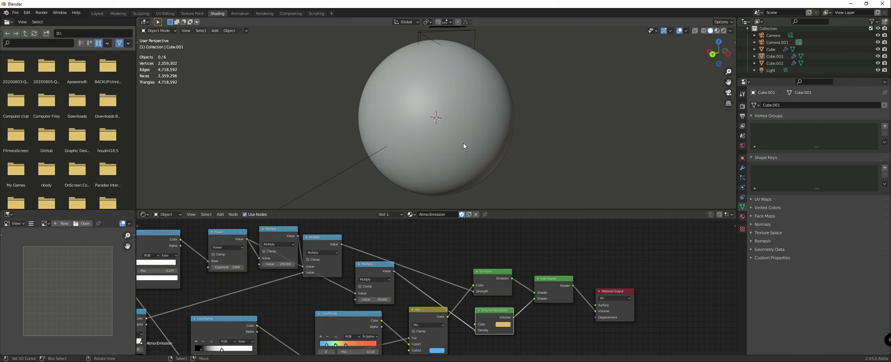
scroll(463, 143, "up", 1)
scroll(463, 143, "down", 1)
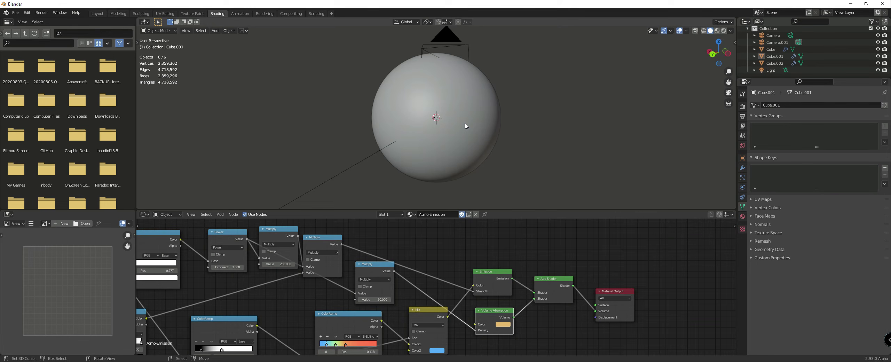
scroll(480, 147, "up", 3)
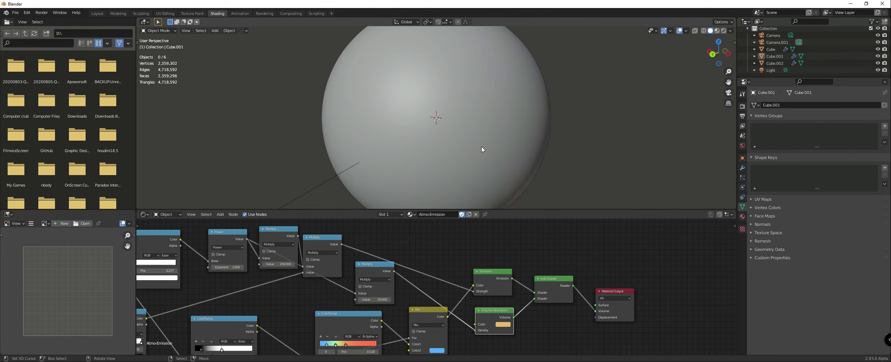
scroll(442, 145, "down", 2)
middle_click_drag(435, 135, 445, 130)
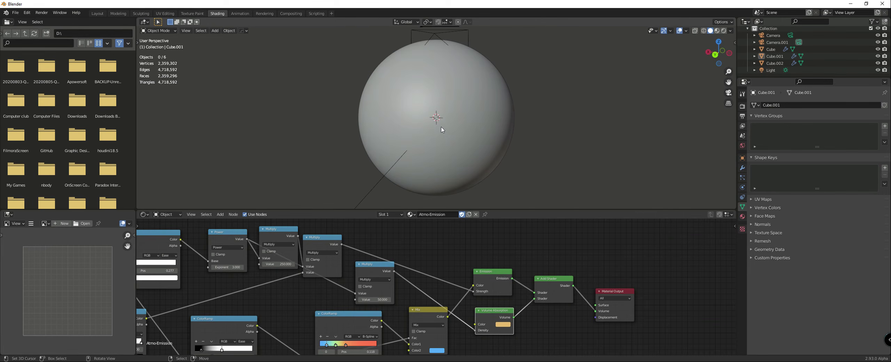
key("shift+a")
mouse_move(435, 118)
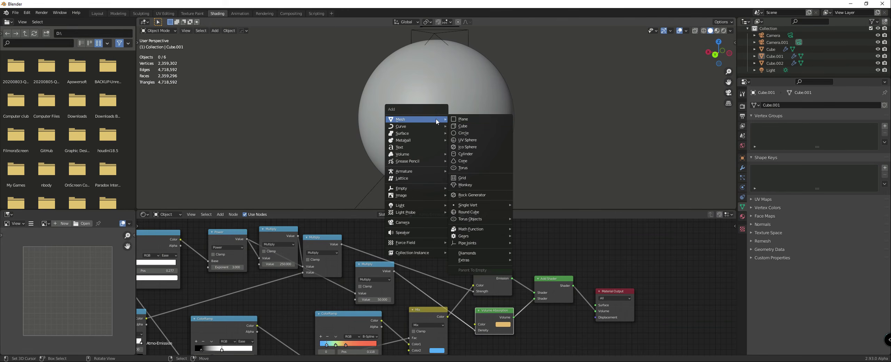
left_click(454, 122)
scroll(452, 127, "down", 3)
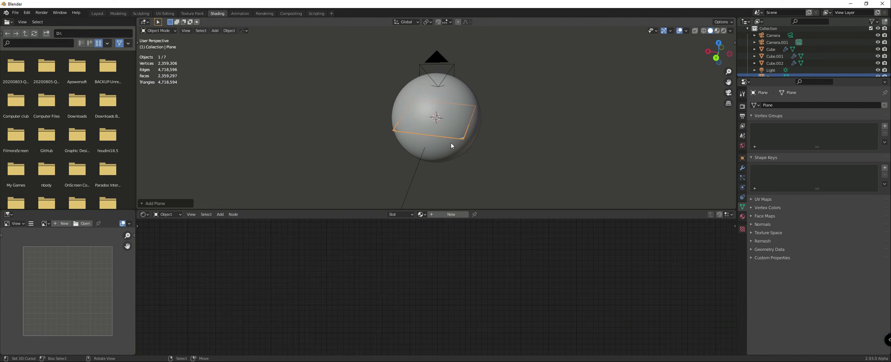
key("Tab")
key("s")
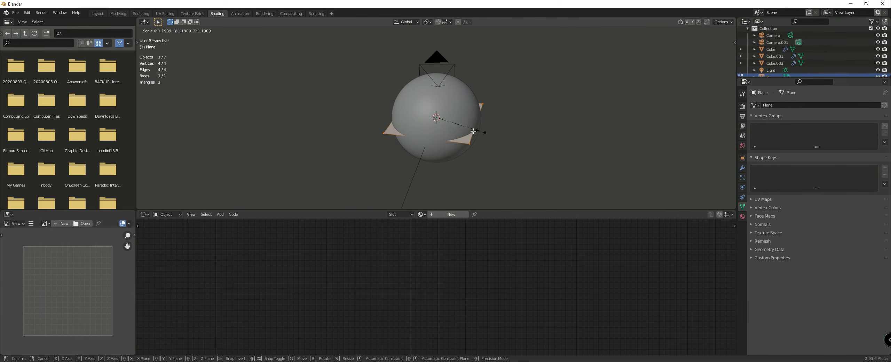
right_click(548, 140)
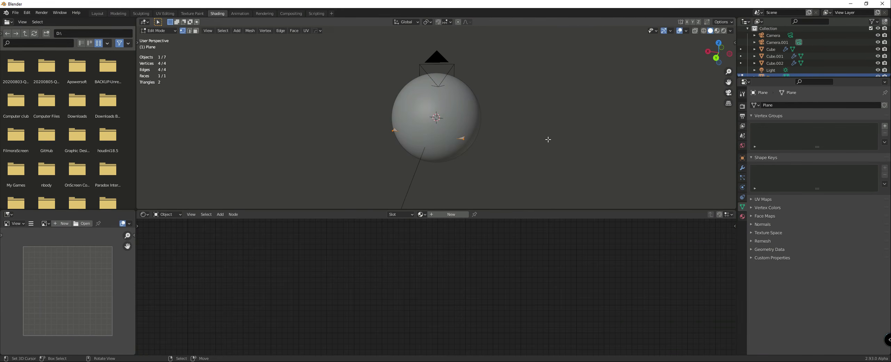
key("Tab")
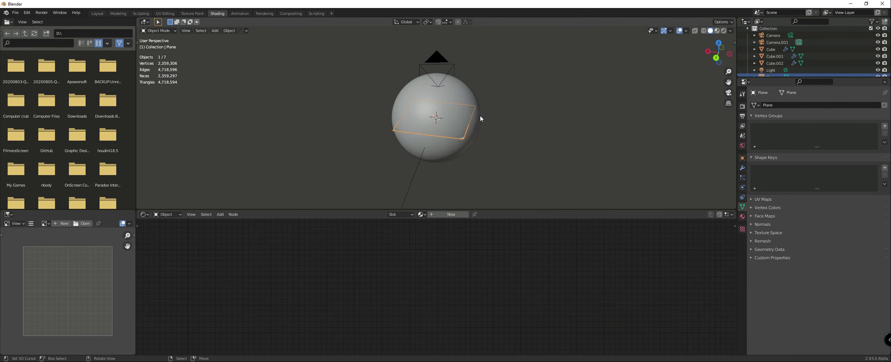
Step: Scale the plane up in Object Mode until it extends well beyond the planet, and give it a new material named Rings
key("s")
left_click(554, 148)
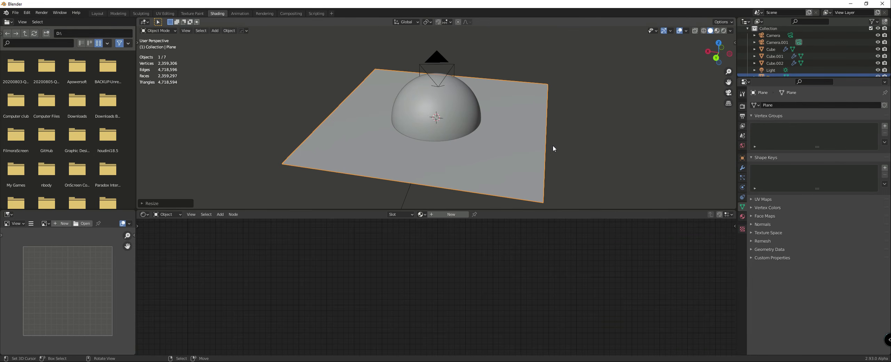
left_click(449, 214)
left_click(435, 214)
type("Rings")
key("Return")
Step: Move the Principled BSDF node of the Rings material farther away from the Material Output node
scroll(453, 280, "down", 5)
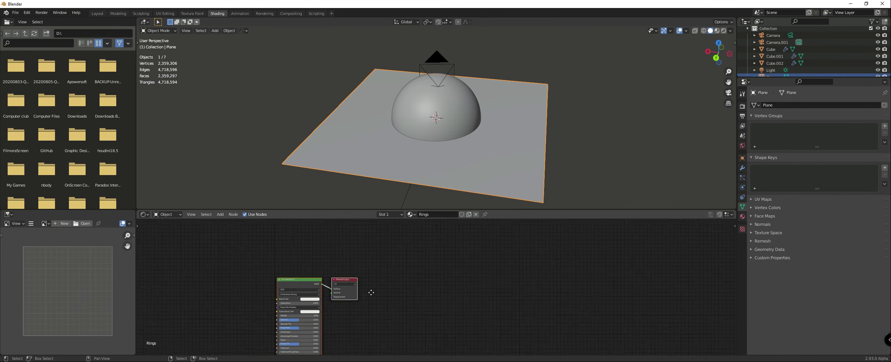
middle_click_drag(370, 292, 399, 272)
scroll(334, 262, "up", 3)
left_click(333, 261)
left_click_drag(325, 262, 289, 246)
scroll(284, 246, "down", 5)
middle_click_drag(273, 247, 401, 234)
scroll(367, 239, "up", 1)
Step: Switch the viewport to rendered shading and view the plane around the planet from a low angle
key("z")
left_click(441, 162)
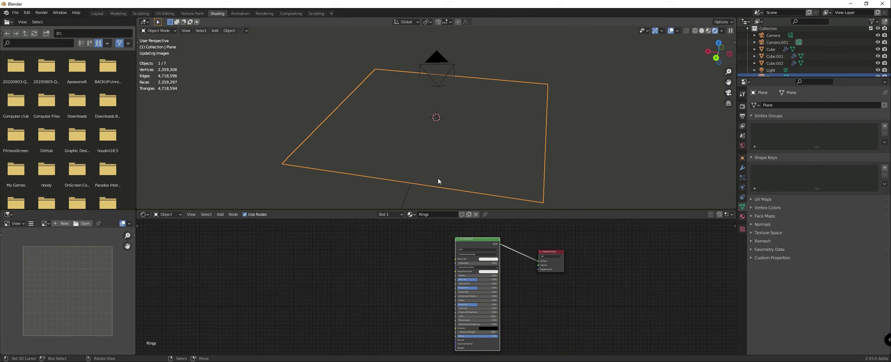
scroll(405, 266, "up", 1)
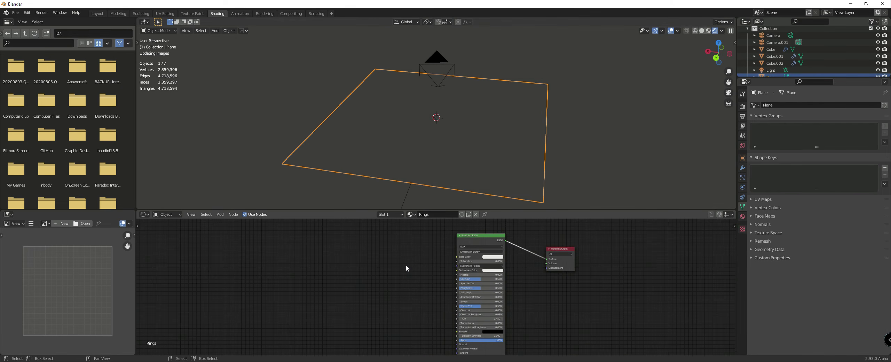
scroll(406, 265, "up", 1)
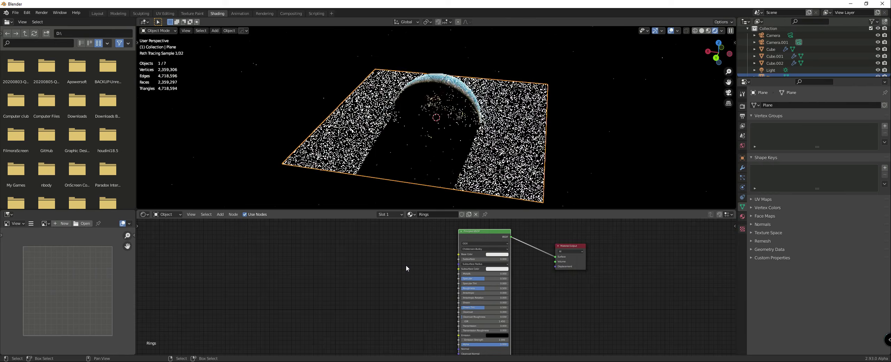
middle_click_drag(406, 265, 388, 251)
middle_click_drag(445, 174, 518, 161)
left_click(565, 152)
left_click(518, 162)
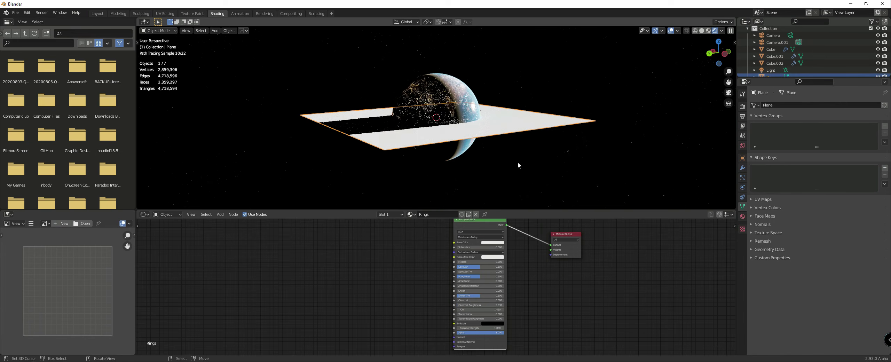
Step: Add a Texture Coordinate node well before the Principled BSDF in the Rings material
middle_click_drag(417, 267, 440, 269)
key("shift+a")
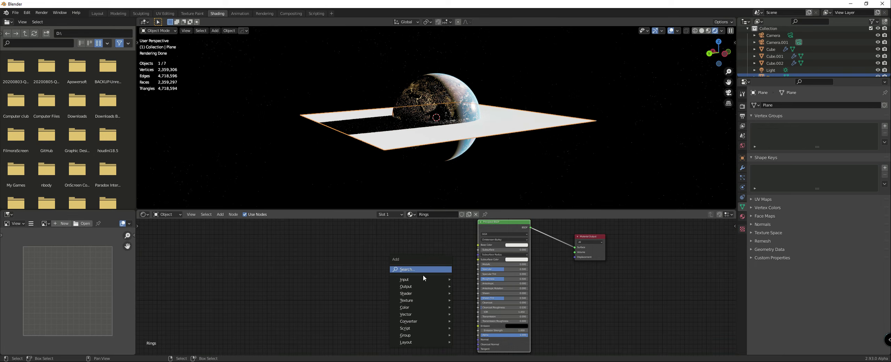
mouse_move(421, 279)
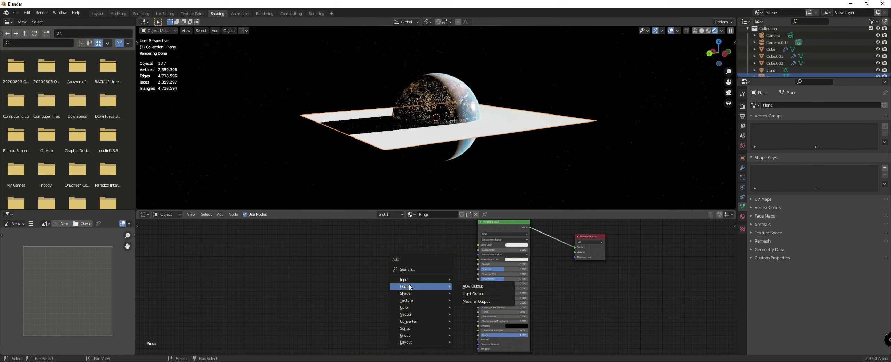
mouse_move(405, 320)
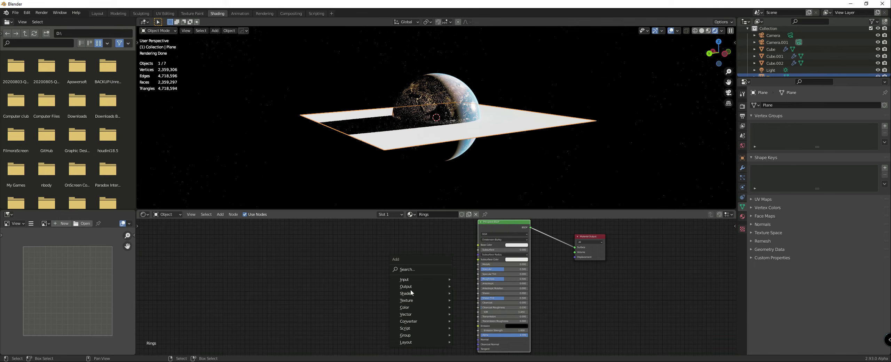
left_click(473, 241)
left_click(279, 247)
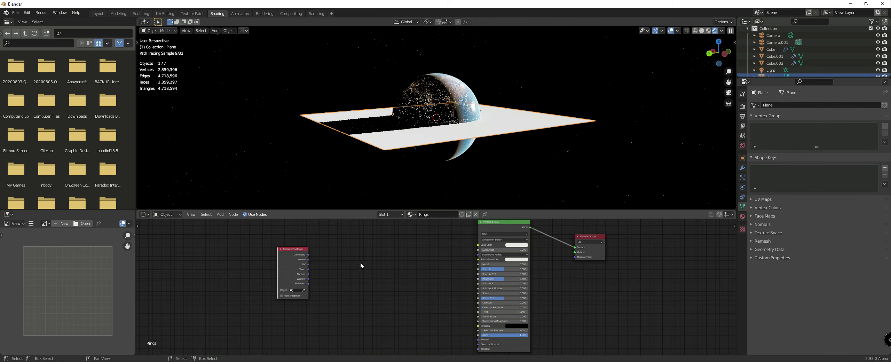
Step: Add a Vector Math node and feed it the Object output of the Texture Coordinate node
key("shift+a")
mouse_move(346, 283)
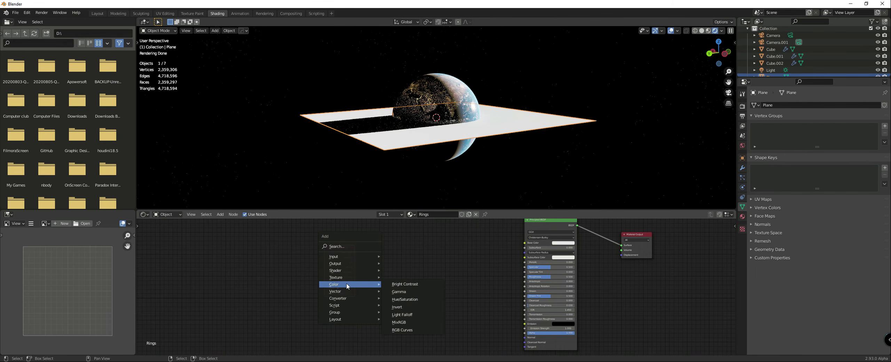
mouse_move(342, 265)
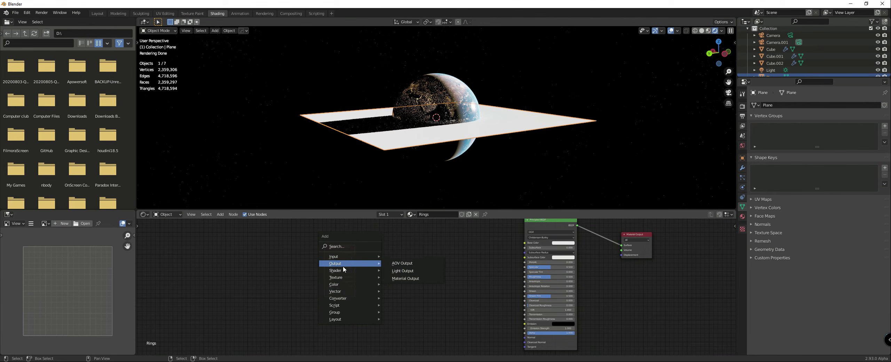
mouse_move(340, 300)
left_click(402, 290)
left_click_drag(355, 266, 383, 279)
Step: Set the Vector Math operation to Length and reposition the Texture Coordinate and Length nodes to make room
left_click(393, 267)
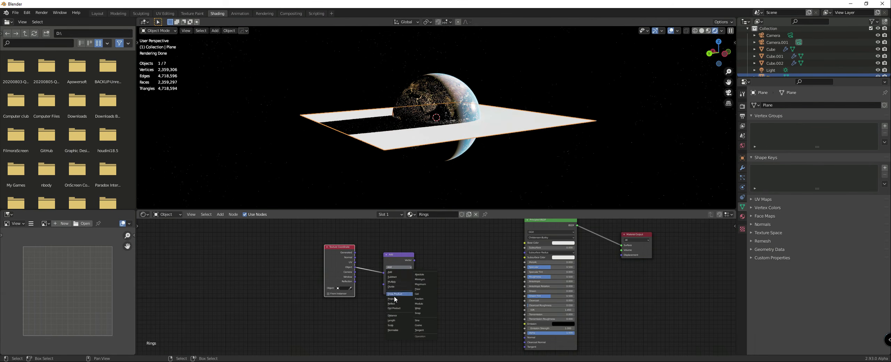
left_click(393, 323)
left_click_drag(339, 264, 298, 268)
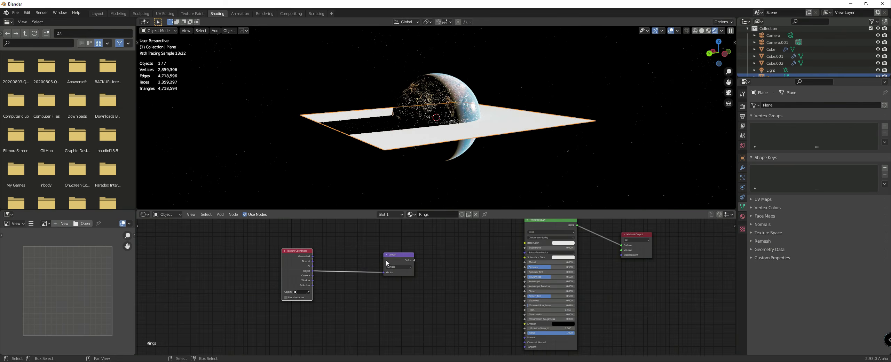
left_click_drag(414, 261, 379, 263)
middle_click_drag(379, 263, 382, 270)
Step: Add a ColorRamp node, connect the Length value to its Fac input, and preview its colour output on the plane
key("shift+a")
mouse_move(376, 269)
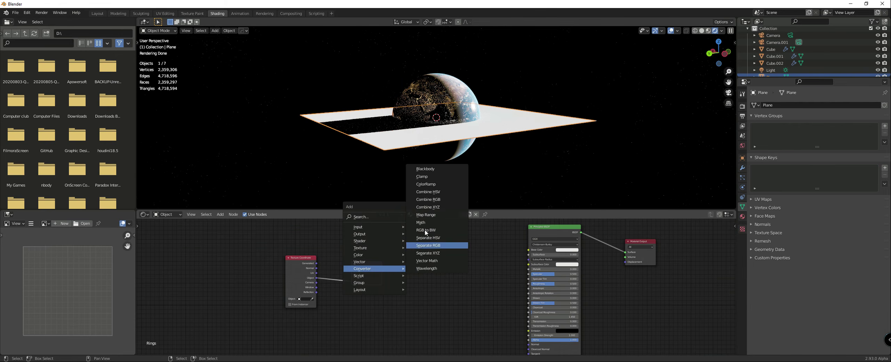
left_click(425, 184)
left_click(431, 240)
left_click_drag(382, 269, 415, 277)
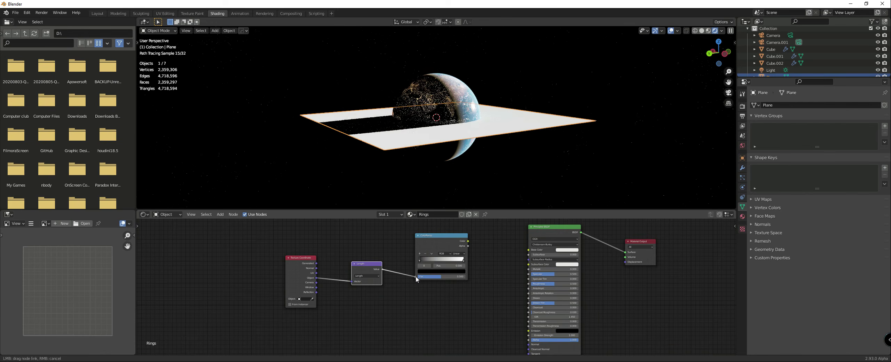
left_click(447, 243, "ctrl+shift")
Step: Flip the ColorRamp and arrange its stops as black, white, black, with the first black stop at about 0.46
middle_click_drag(500, 150, 501, 181)
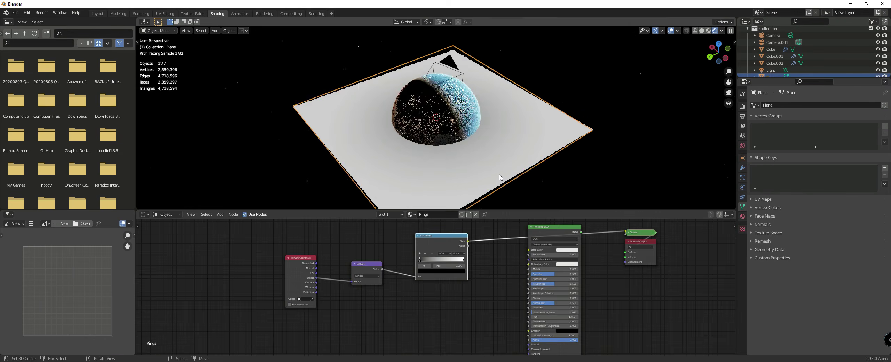
scroll(472, 246, "up", 2)
left_click(431, 242)
left_click(454, 248)
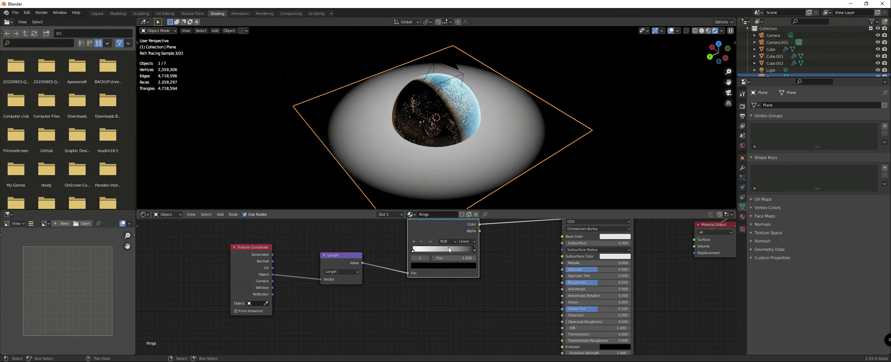
left_click_drag(408, 250, 442, 249)
left_click(444, 265)
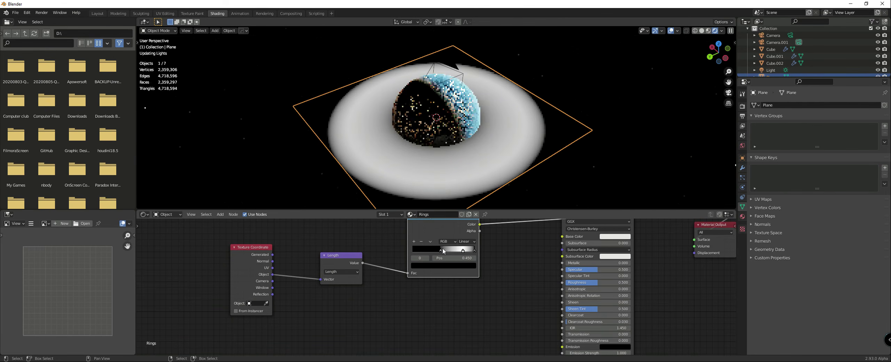
Step: Shift the Texture Coordinate, Length and ColorRamp nodes away from the Principled BSDF to make room
scroll(490, 243, "down", 2)
left_click_drag(279, 261, 264, 256)
left_click_drag(376, 261, 352, 259)
left_click_drag(435, 231, 393, 236)
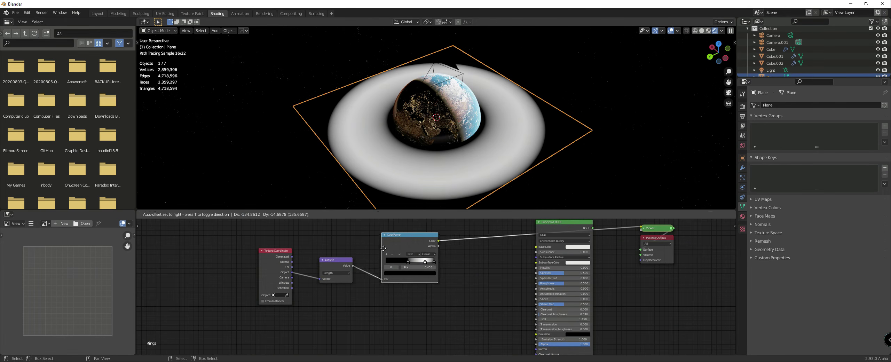
Step: Add a Noise Texture node beneath the ColorRamp and feed the Length value into its Vector input
key("shift+a")
mouse_move(458, 261)
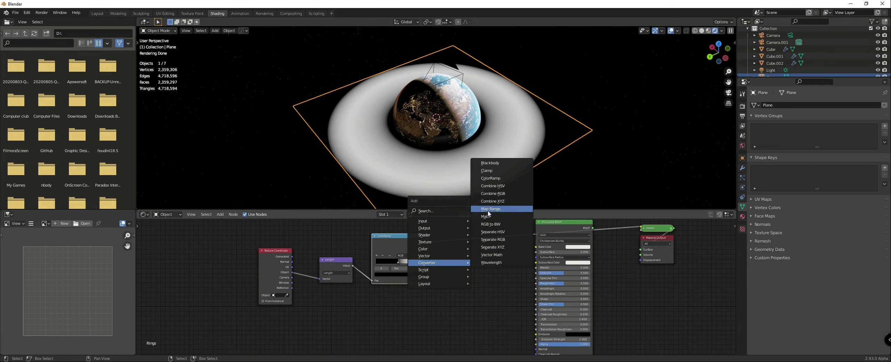
mouse_move(427, 243)
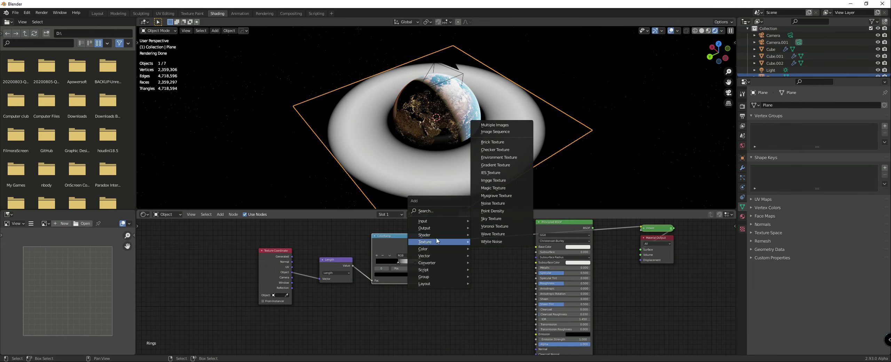
left_click(484, 206)
left_click(407, 311)
middle_click_drag(405, 306, 409, 287)
left_click_drag(357, 246, 418, 302)
left_click_drag(430, 280, 404, 269)
Step: Set the Noise Texture's Detail to 10 and raise its Roughness slightly
scroll(416, 294, "up", 1)
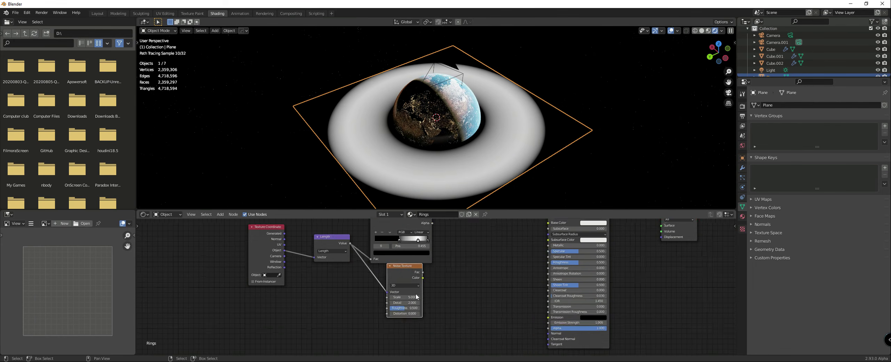
key("g")
left_click(411, 306)
mouse_move(408, 301)
left_mouse_down()
mouse_move(437, 300)
mouse_move(416, 306)
left_mouse_up()
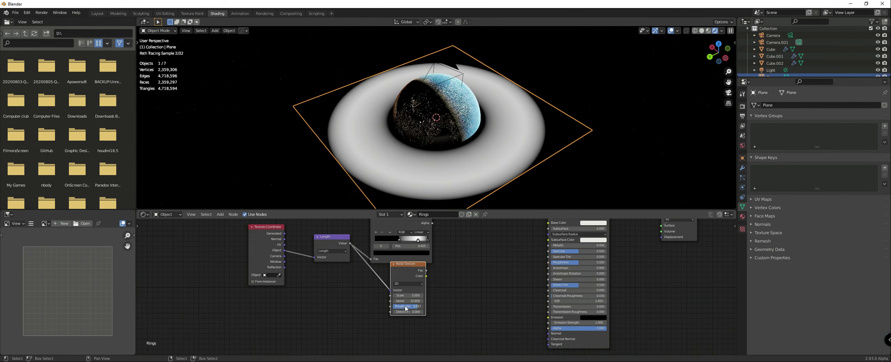
left_click_drag(408, 275, 380, 277)
scroll(414, 285, "down", 3)
middle_click_drag(422, 279, 400, 302)
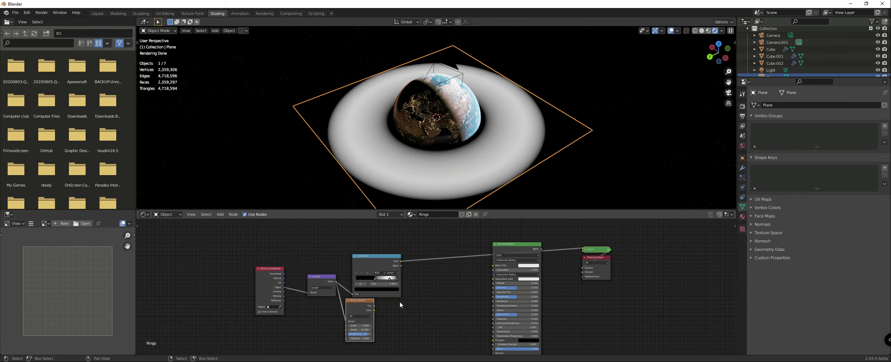
Step: Insert a Math node after the ColorRamp, connect the noise Fac to its second value, and set it to Multiply
key("shift+a")
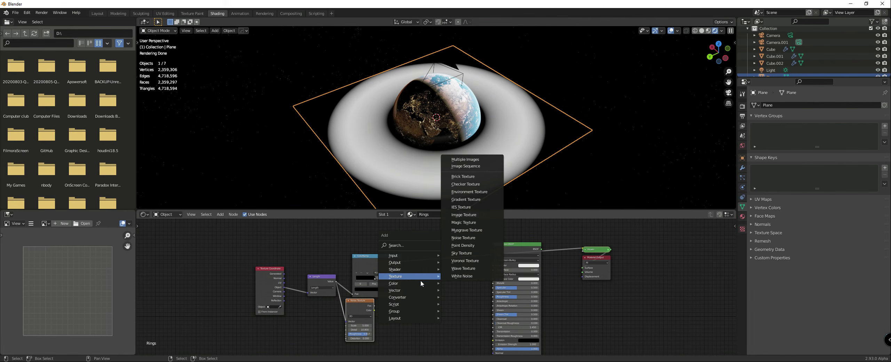
mouse_move(404, 298)
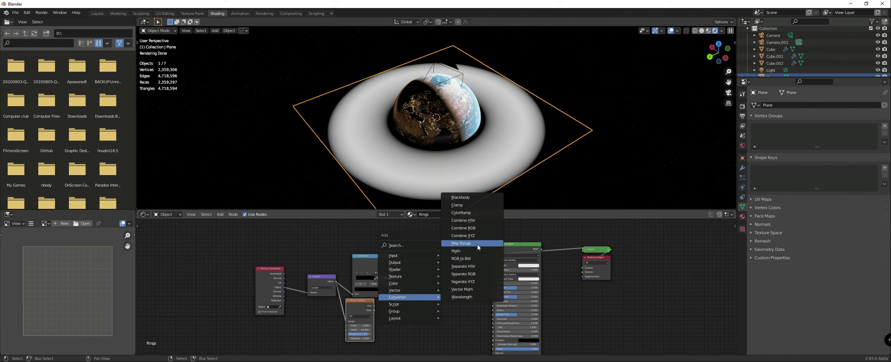
left_click(456, 251)
left_click(439, 265)
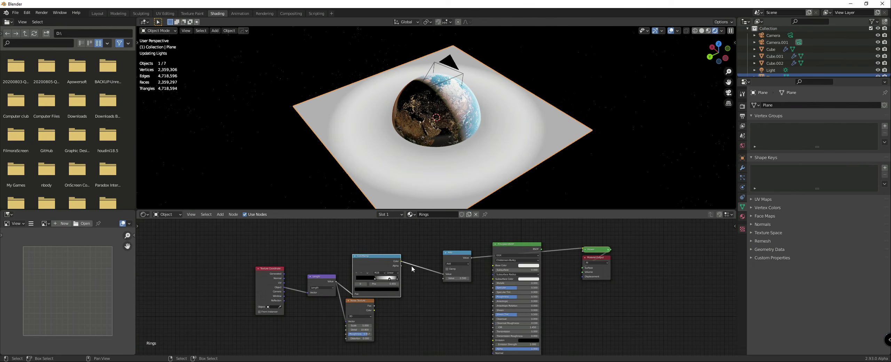
left_click_drag(374, 310, 442, 277)
left_click(455, 265)
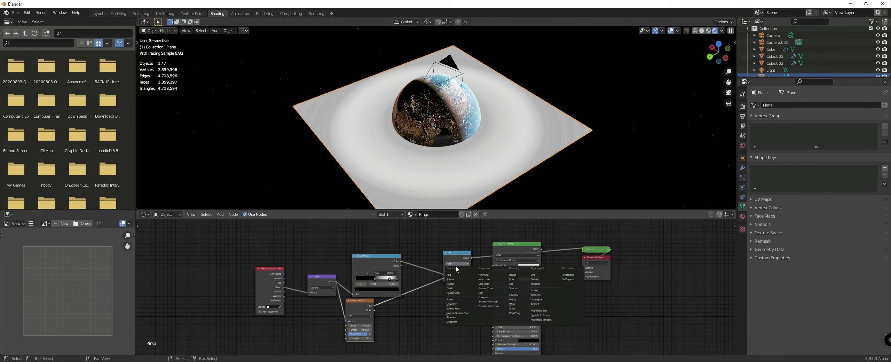
left_click(459, 287)
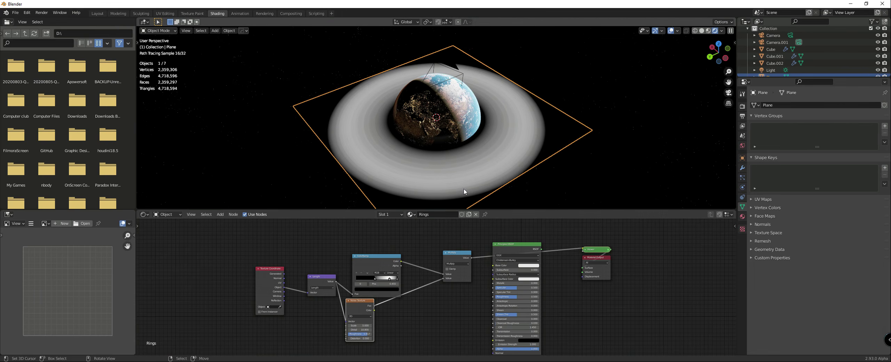
Step: Duplicate the ColorRamp node and insert the copy between the original ColorRamp and the Multiply node
middle_click_drag(467, 186, 471, 187)
scroll(392, 272, "up", 1)
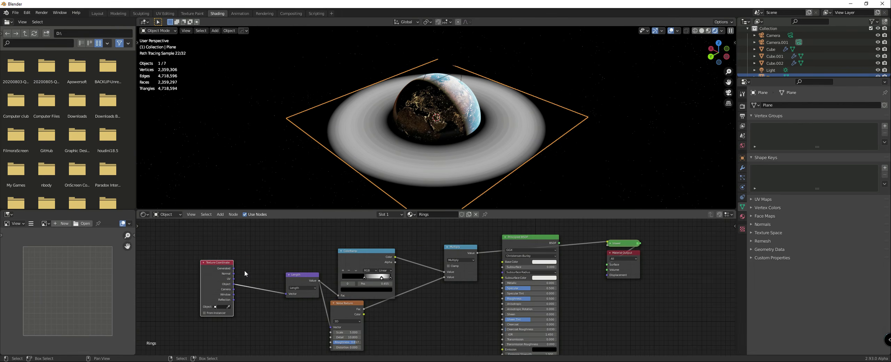
scroll(361, 277, "up", 2)
left_click_drag(346, 257, 332, 244)
key("shift+d")
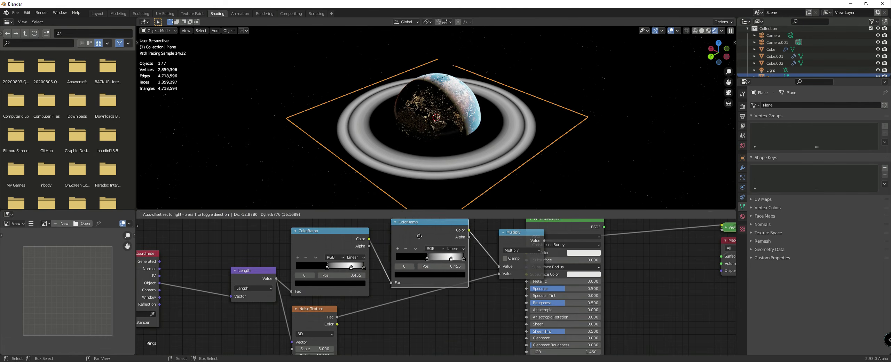
left_click(419, 236)
scroll(428, 246, "up", 2)
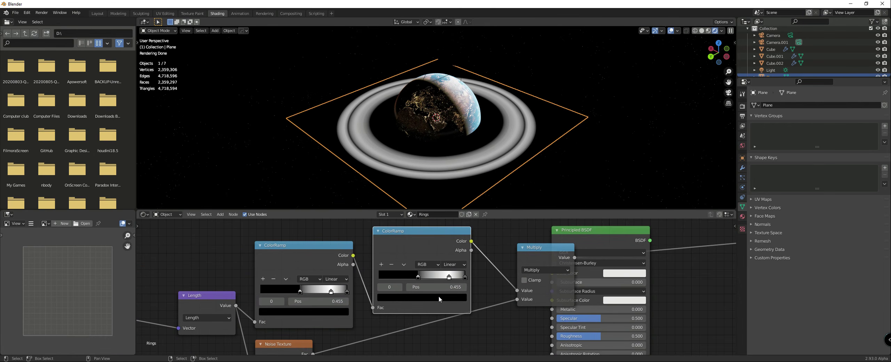
Step: On the duplicated ColorRamp, move the black stop to the start, delete the end stop, and place the white stop at about 0.377
left_click_drag(420, 275, 370, 277)
left_click(464, 276)
left_click(390, 265)
left_click_drag(453, 277, 411, 277)
scroll(410, 259, "down", 2)
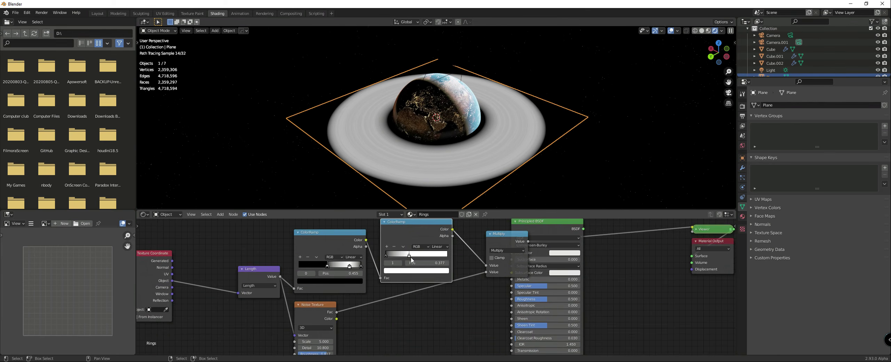
Step: Make room around the Principled BSDF and connect the Multiply value to its Base Color
scroll(411, 256, "down", 3)
left_click_drag(521, 235, 567, 235)
left_click_drag(509, 250, 593, 259)
Step: Duplicate the two-stop ColorRamp between the Noise Texture and Multiply nodes, with its black stop at about 0.468
left_click(413, 240)
key("shift+d")
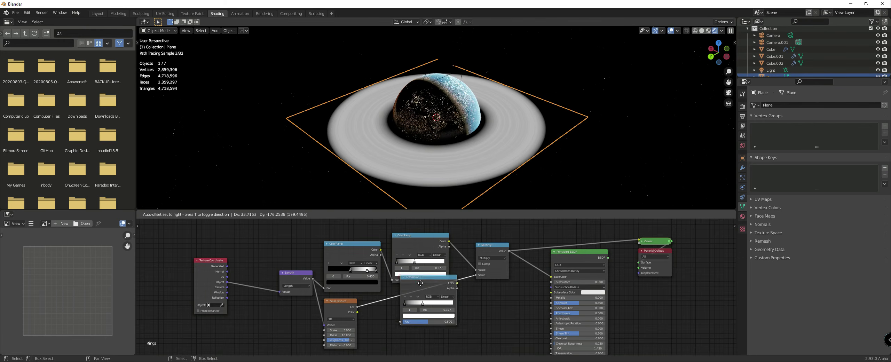
left_click(413, 301)
left_click_drag(400, 317, 428, 321)
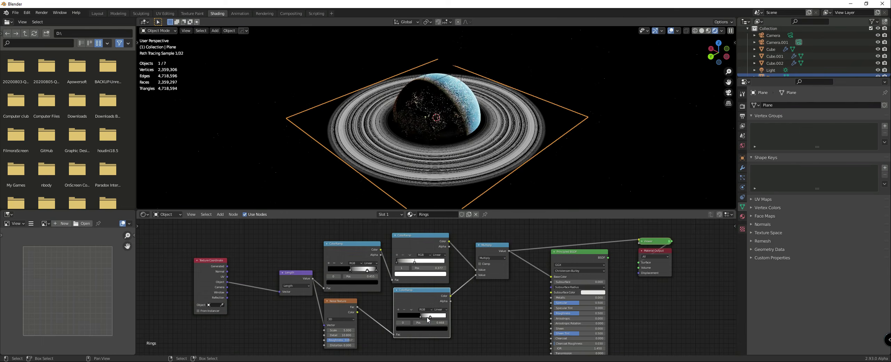
Step: Duplicate the noise ColorRamp and insert the copy between the Multiply node and the Principled BSDF's Base Color
scroll(419, 298, "up", 2)
key("shift+d")
left_click(583, 268)
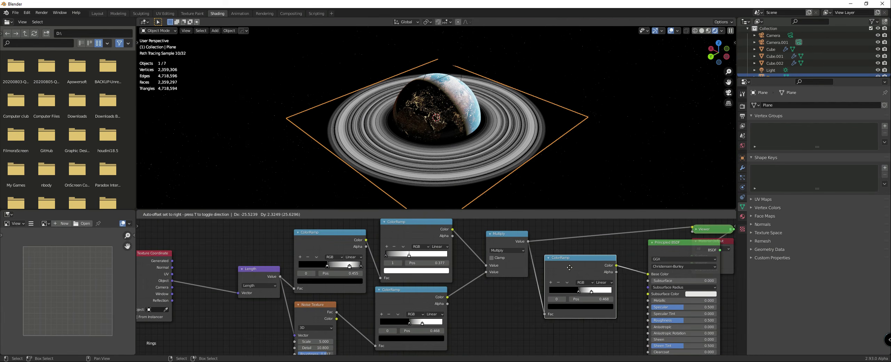
scroll(486, 160, "up", 2)
scroll(486, 159, "up", 1)
middle_click_drag(588, 172, 686, 165)
scroll(612, 167, "up", 3)
scroll(679, 166, "down", 4)
middle_click_drag(552, 152, 550, 162)
scroll(578, 314, "down", 3)
Step: Connect the last ColorRamp's colour to the Principled BSDF's Alpha and route the shader to the Material Output
middle_click_drag(577, 317, 420, 326)
left_click_drag(537, 266, 510, 264)
scroll(511, 275, "down", 1)
middle_click_drag(512, 277, 488, 234)
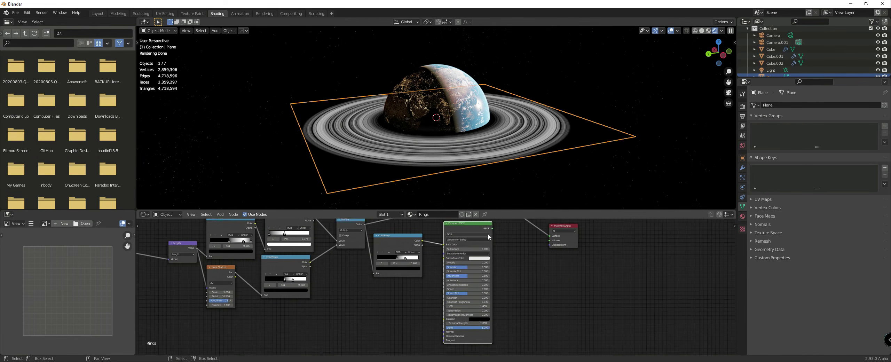
scroll(488, 234, "down", 1)
left_click_drag(423, 244, 445, 325)
left_click(478, 231, "ctrl+shift")
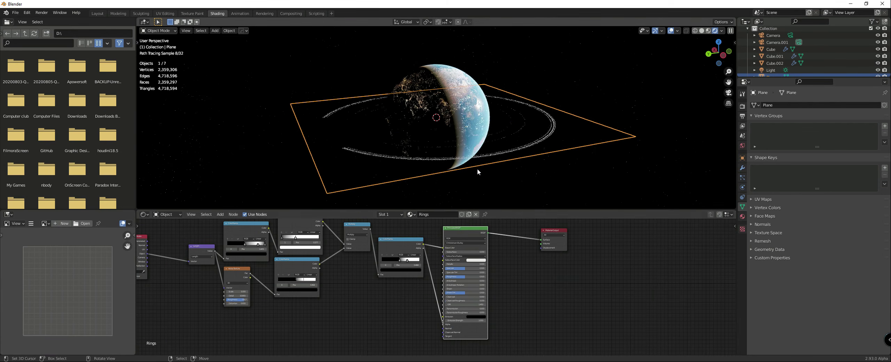
Step: Move the last ColorRamp's black stop to about 0.186 and deselect the plane
middle_click_drag(477, 170, 507, 187)
scroll(405, 260, "up", 5)
middle_click_drag(406, 260, 500, 275)
mouse_move(490, 274)
left_mouse_down()
mouse_move(478, 273)
mouse_move(501, 274)
mouse_move(477, 274)
left_mouse_up()
left_click(631, 155)
mouse_move(631, 156)
middle_mouse_down()
mouse_move(624, 121)
mouse_move(634, 155)
middle_mouse_up()
Step: Set the Principled BSDF's Specular to 0 and its Roughness to 1
scroll(625, 123, "up", 3)
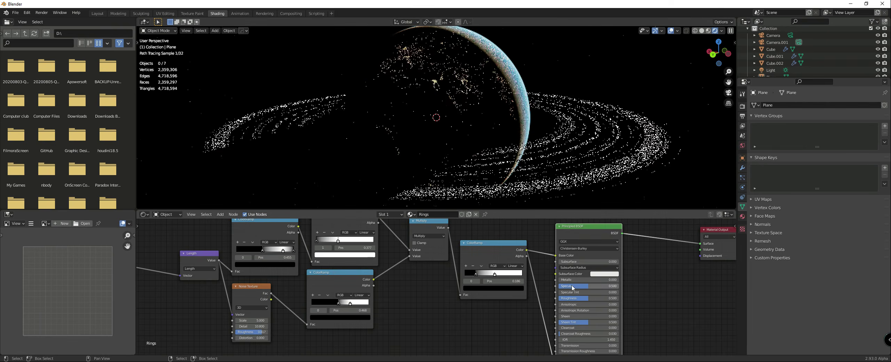
left_click_drag(589, 286, 618, 298)
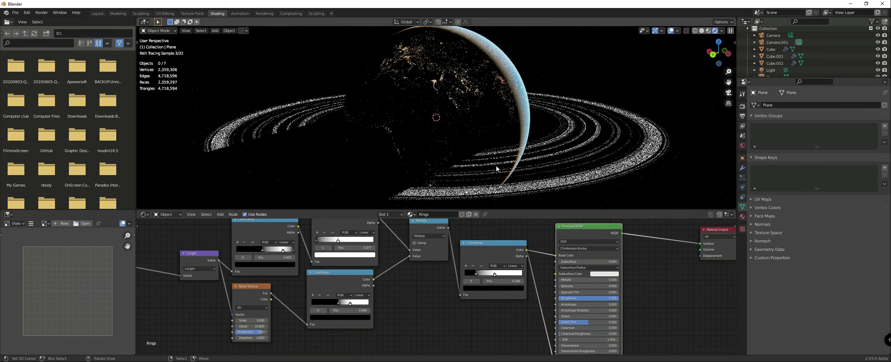
middle_click_drag(579, 191, 566, 189)
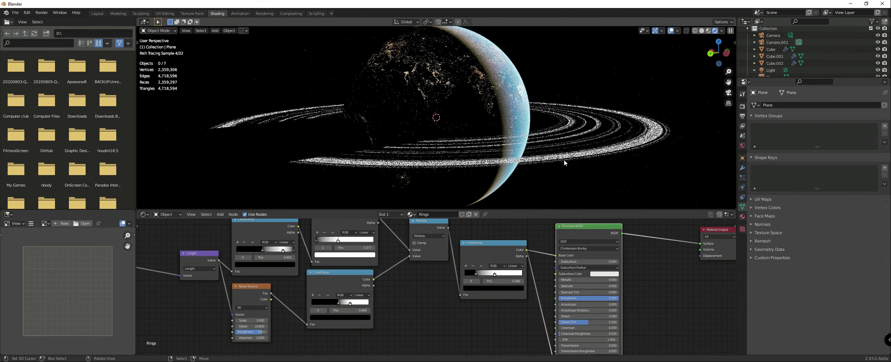
scroll(563, 161, "up", 2)
scroll(669, 284, "down", 1)
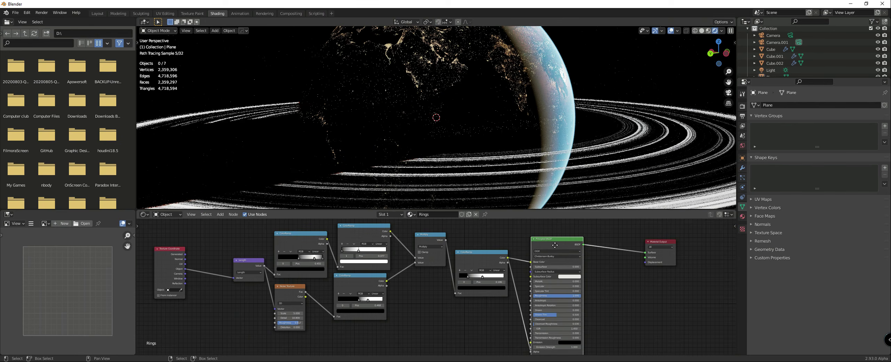
Step: Examine the rings and the planet's shadow on them from several angles, and select the rings plane
middle_click_drag(566, 188, 538, 171)
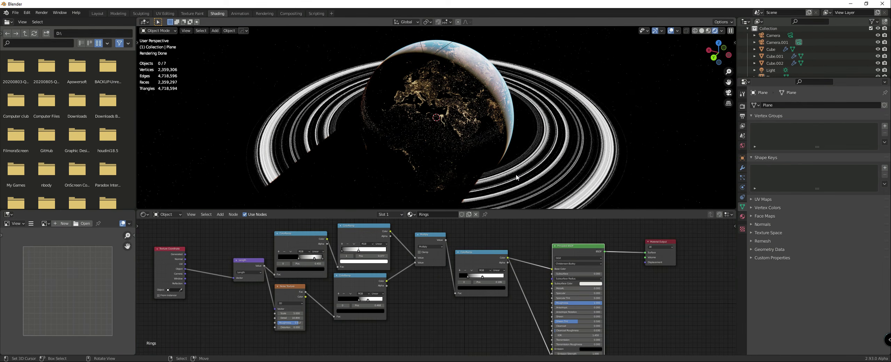
mouse_move(509, 178)
middle_mouse_down()
mouse_move(581, 180)
mouse_move(525, 176)
middle_mouse_up()
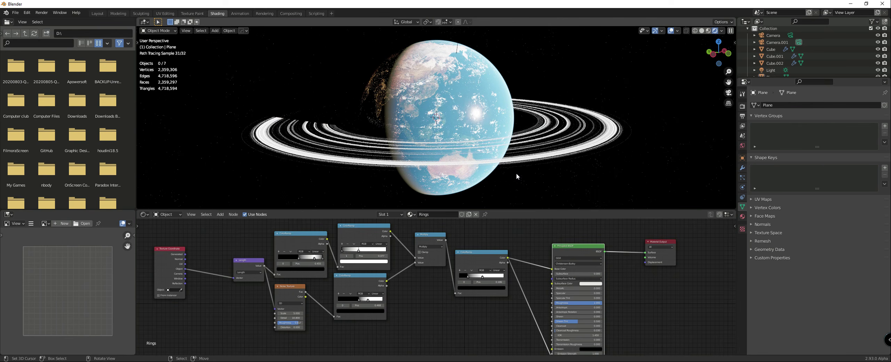
middle_click_drag(516, 173, 528, 173)
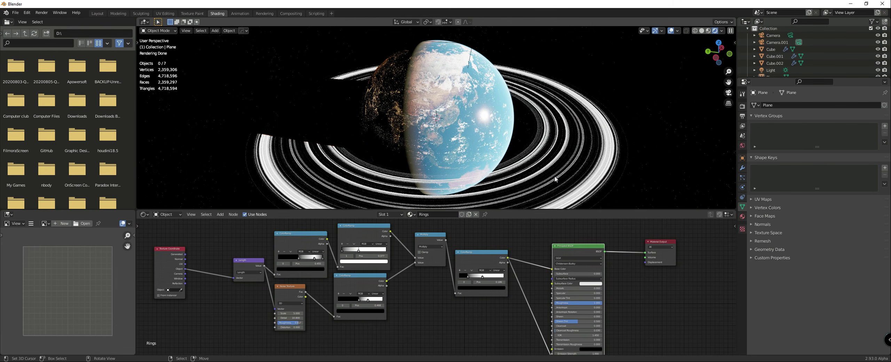
scroll(588, 249, "down", 4)
middle_click_drag(592, 247, 547, 252)
middle_click_drag(530, 178, 554, 178)
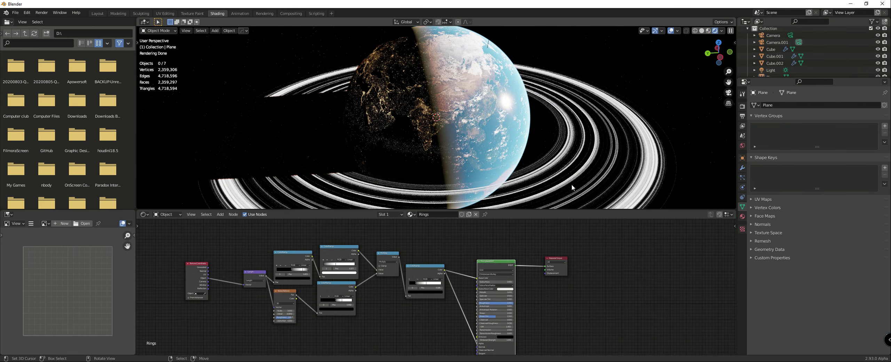
left_click(571, 184)
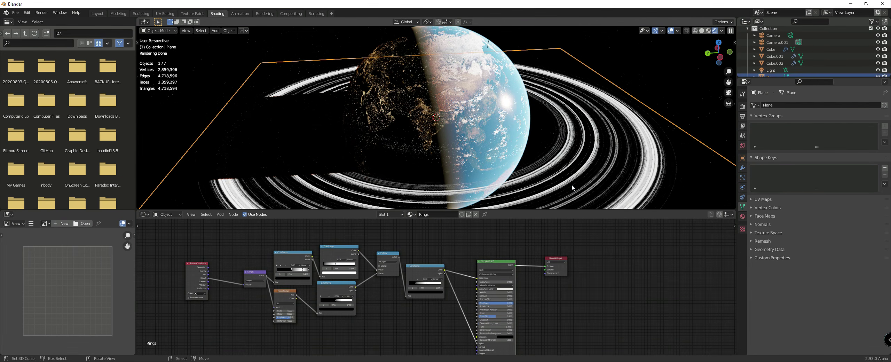
scroll(571, 183, "down", 5)
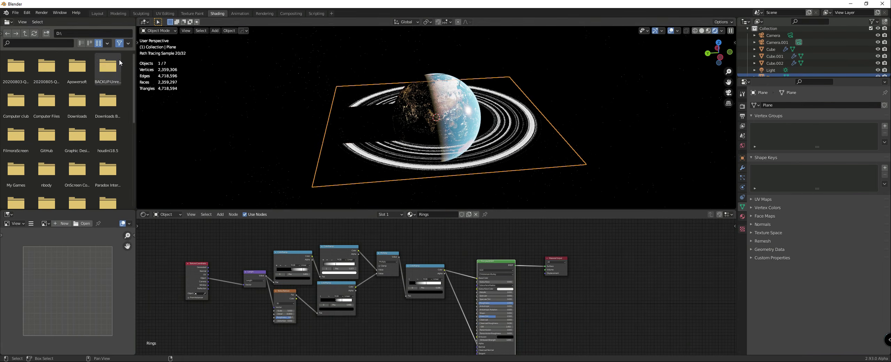
Step: Append the Cylinder object from rings.blend in the Planets folder
left_click(17, 14)
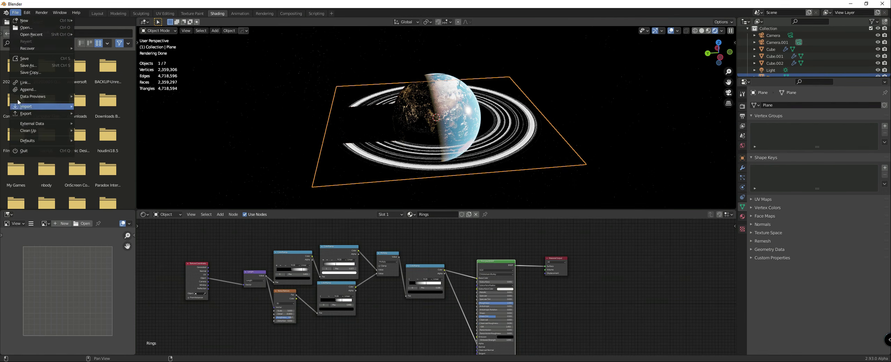
left_click(42, 98)
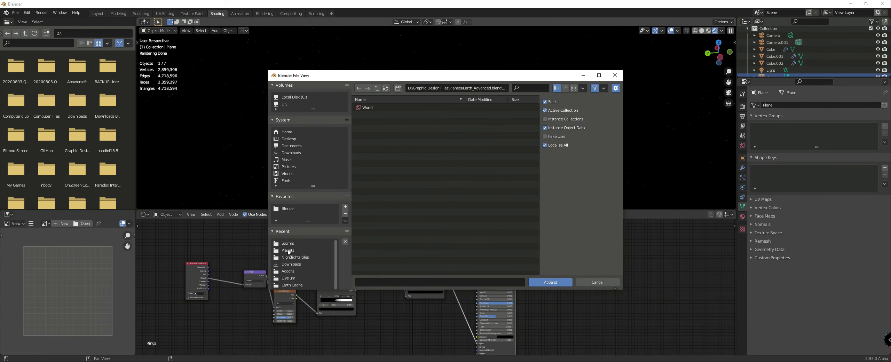
left_click(377, 88)
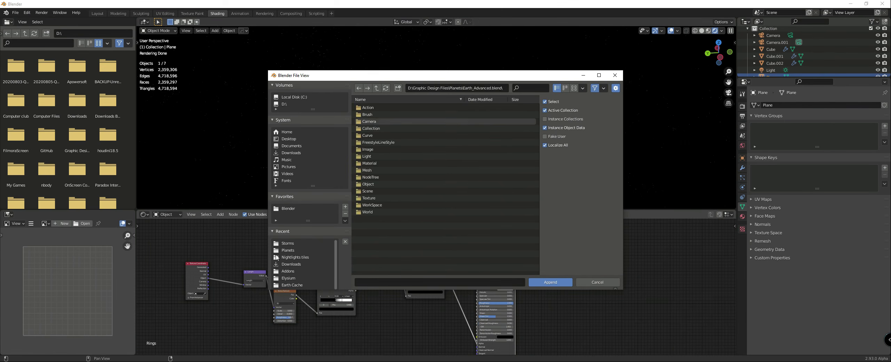
left_click(288, 244)
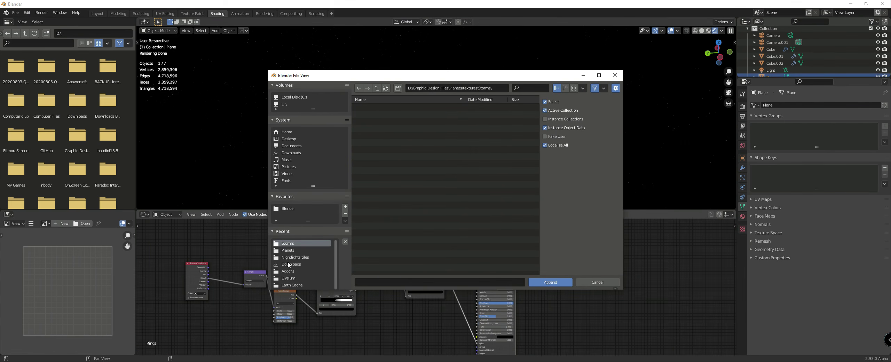
left_click(286, 251)
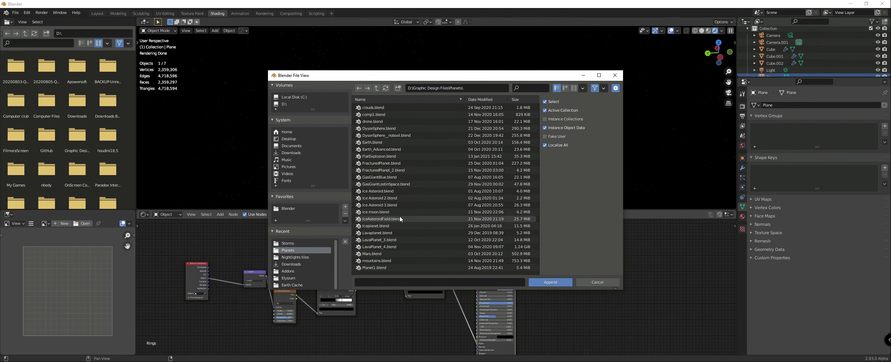
scroll(400, 217, "down", 5)
scroll(400, 219, "down", 2)
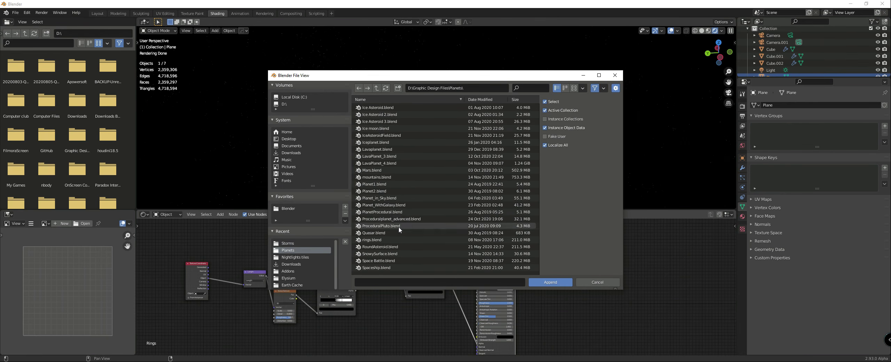
double_click(380, 240)
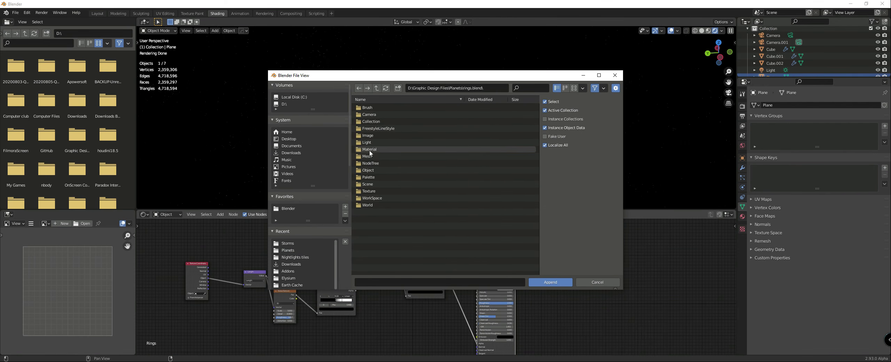
double_click(369, 170)
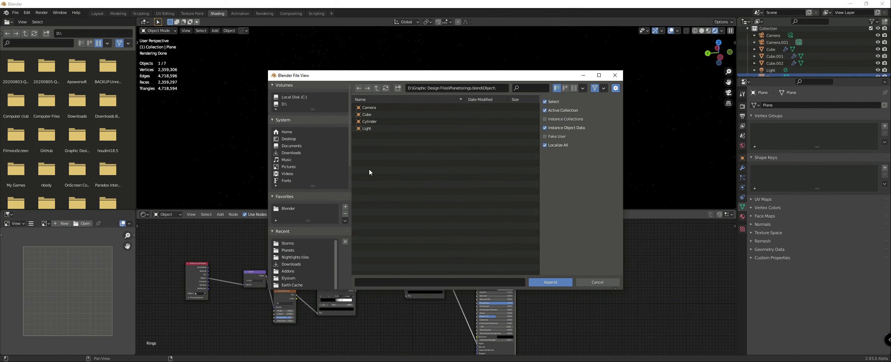
double_click(370, 121)
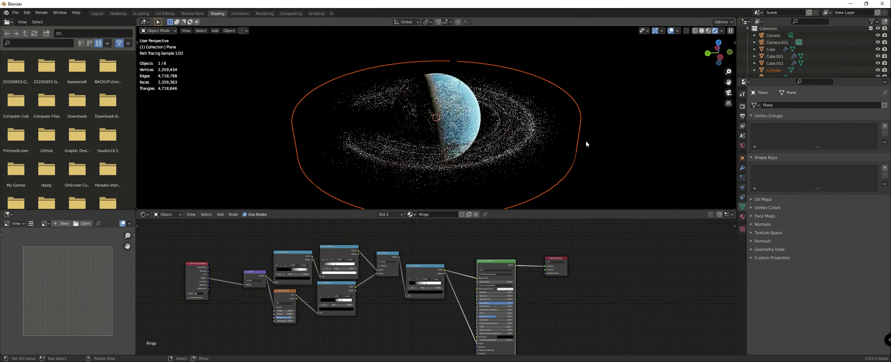
Step: Select the flat rings plane around the planet and hide it in the viewport
scroll(498, 149, "down", 4)
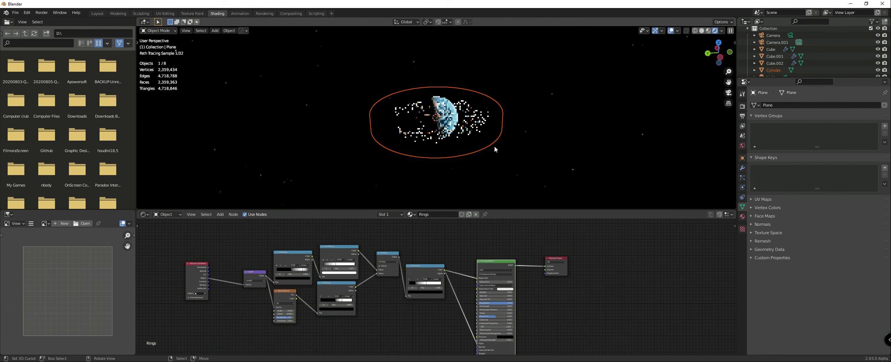
right_click(470, 134)
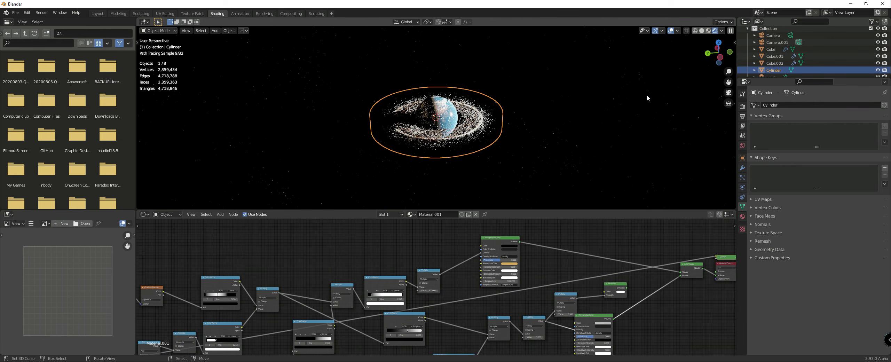
right_click(471, 134)
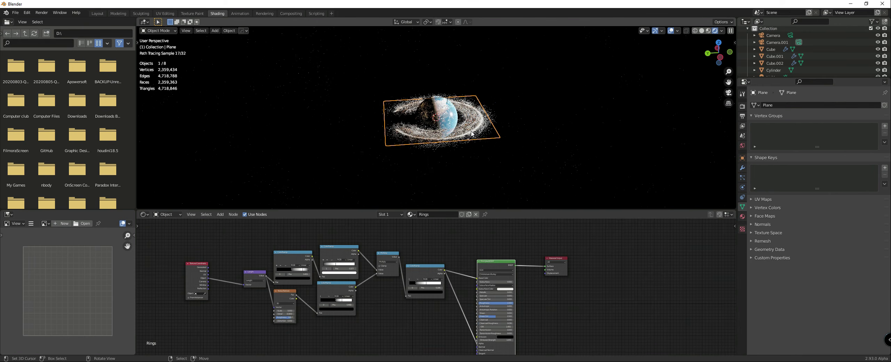
key("h")
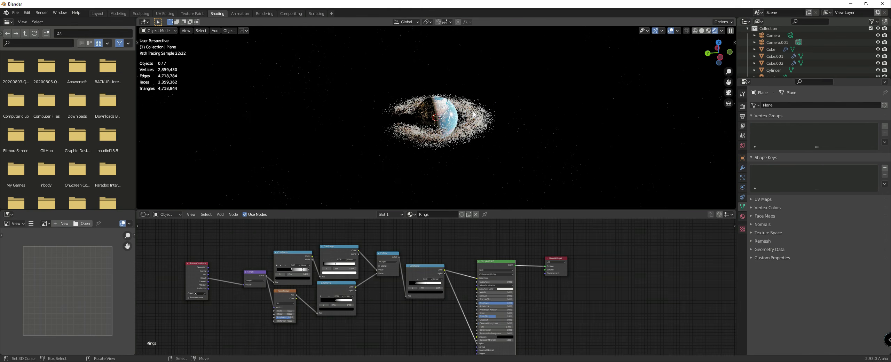
scroll(542, 151, "up", 1)
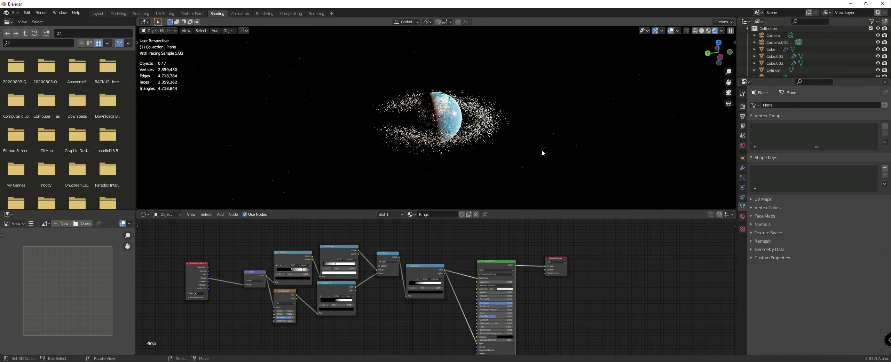
Step: Select the appended cylinder and examine the volume shader nodes of its Material.001
left_click(485, 124)
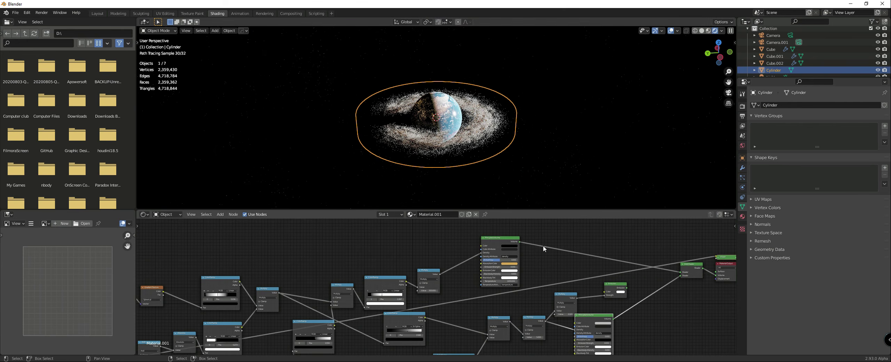
middle_click_drag(547, 256, 477, 229)
scroll(517, 282, "up", 3)
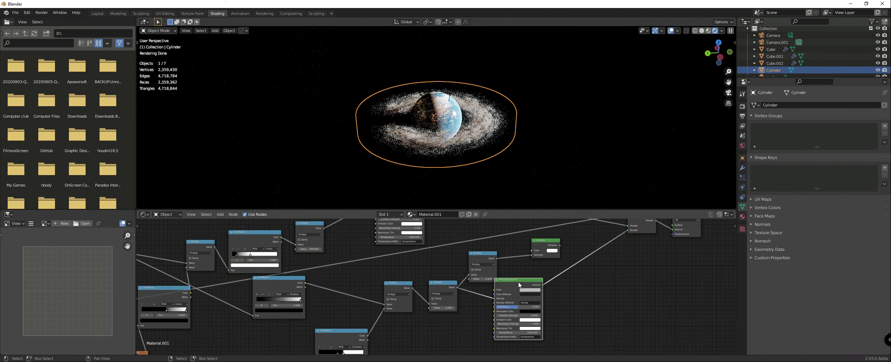
left_click_drag(529, 283, 543, 282)
scroll(423, 173, "up", 1)
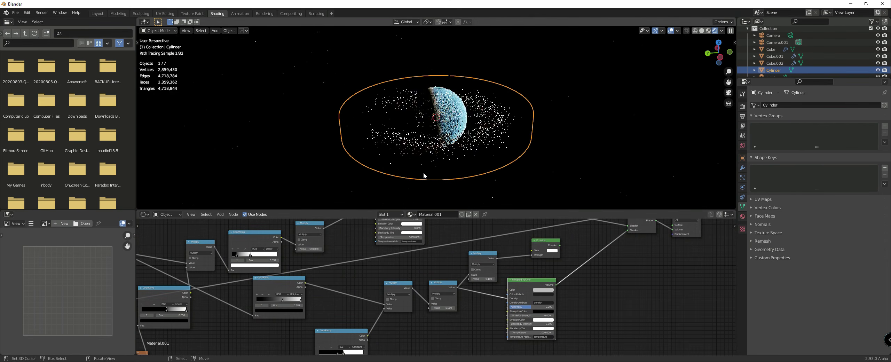
scroll(435, 292, "down", 1)
middle_click_drag(448, 236, 458, 283)
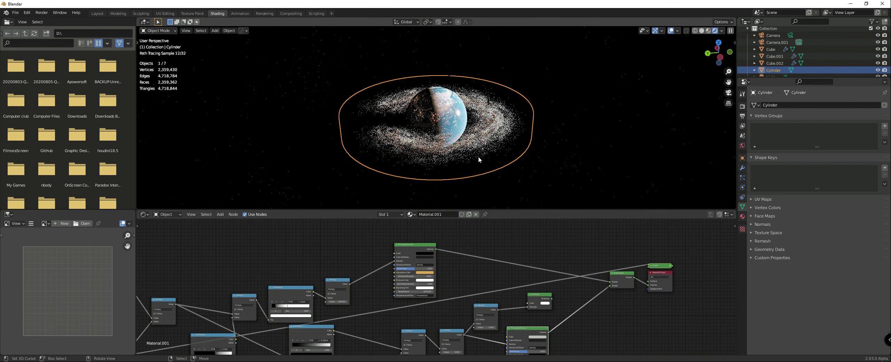
Step: Move the cylinder to a new collection named VolumeRings1 and exclude that collection from the view layer
key("m")
left_click(417, 134)
type("Vol")
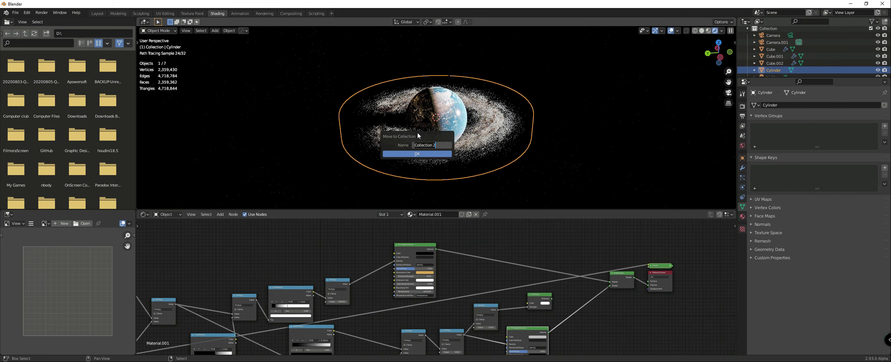
type("umeRings1")
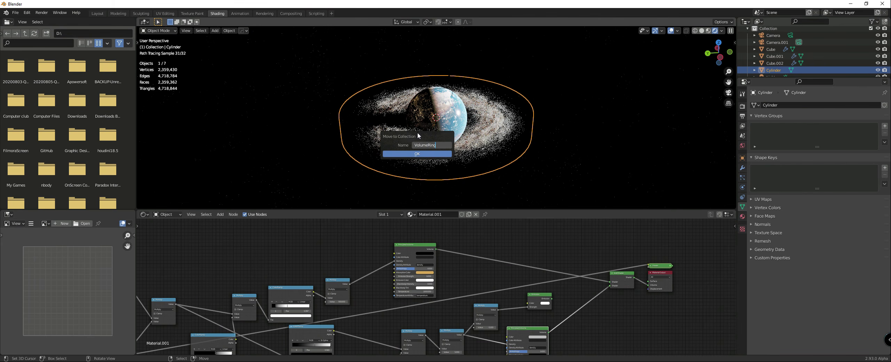
key("Return")
left_click(417, 153)
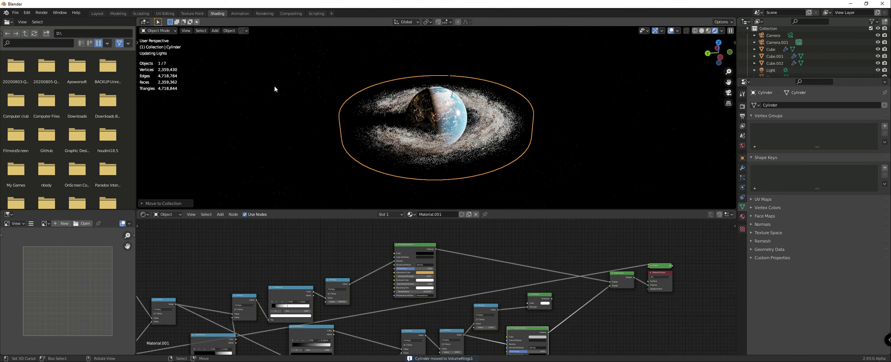
scroll(839, 56, "down", 3)
left_click(870, 63)
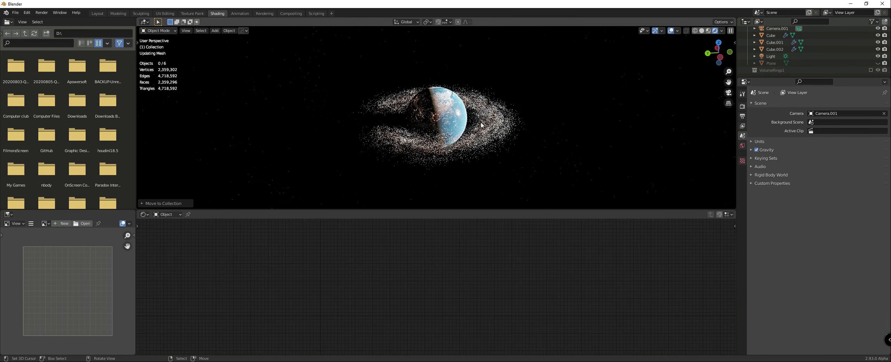
Step: Start another append and open LavaPlanet_4.blend from the Planets folder
left_click(16, 13)
mouse_move(25, 20)
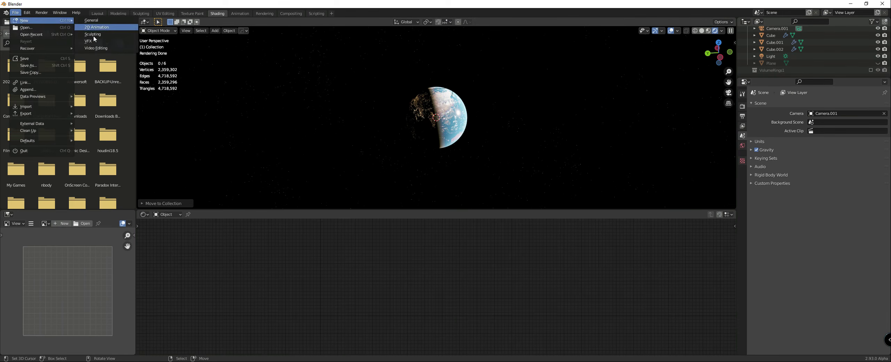
left_click(26, 90)
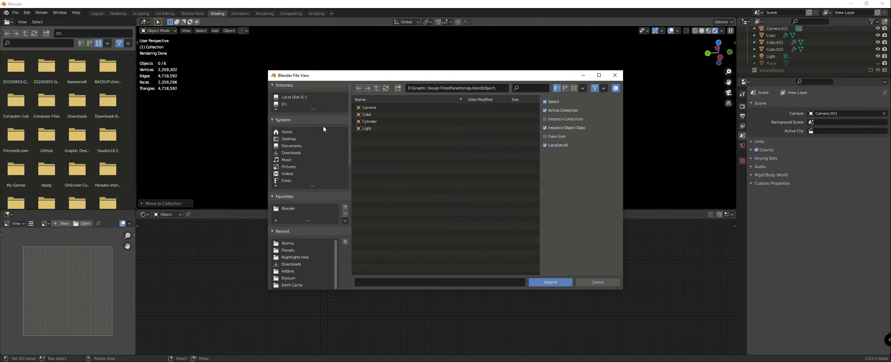
left_click(377, 88)
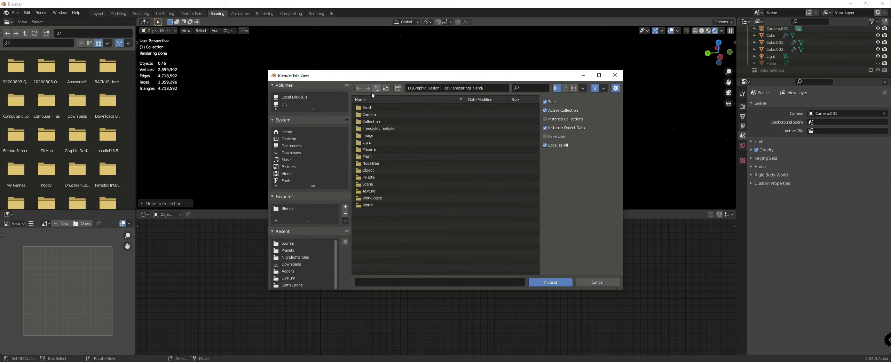
left_click(377, 87)
scroll(370, 129, "down", 10)
scroll(373, 143, "down", 1)
double_click(377, 174)
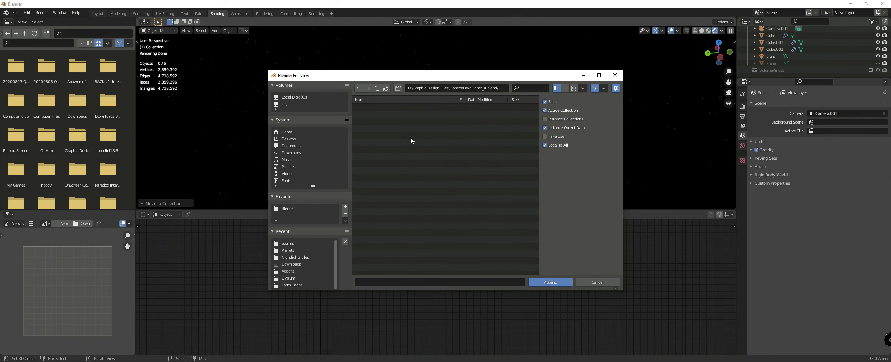
Step: Check the file's objects, and append the collection that contains the Circle.001 rings
left_click(370, 177)
double_click(371, 177)
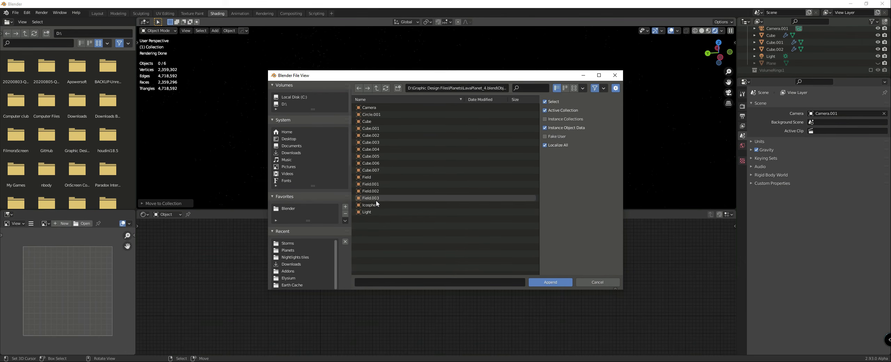
left_click(377, 88)
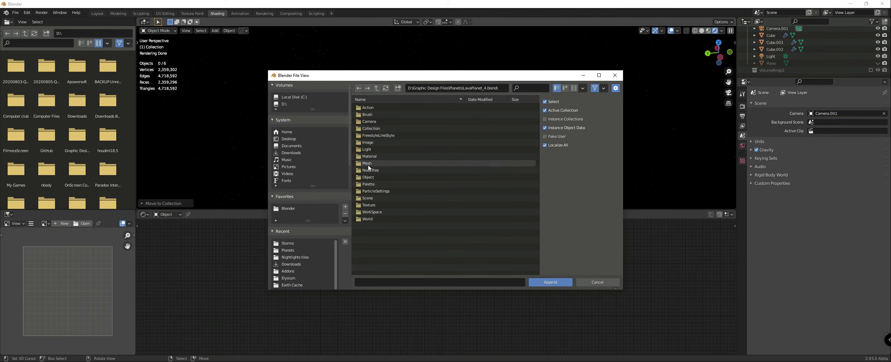
double_click(368, 129)
double_click(367, 142)
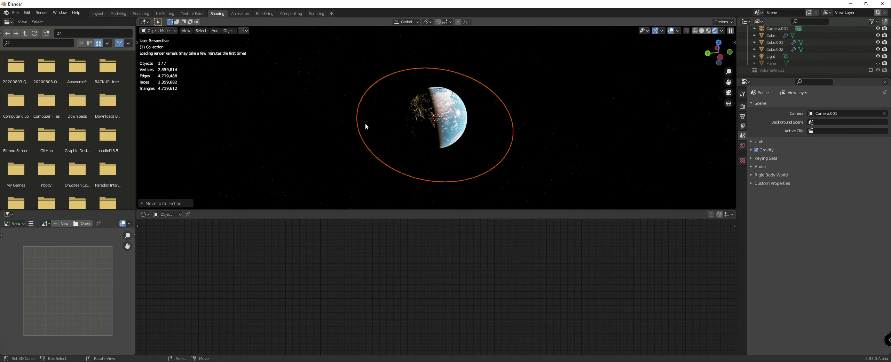
Step: Select the appended Circle.001 rings, reset their X, Y and Z rotation to 0°, and deselect them
left_click(566, 159)
middle_click_drag(543, 146, 480, 85)
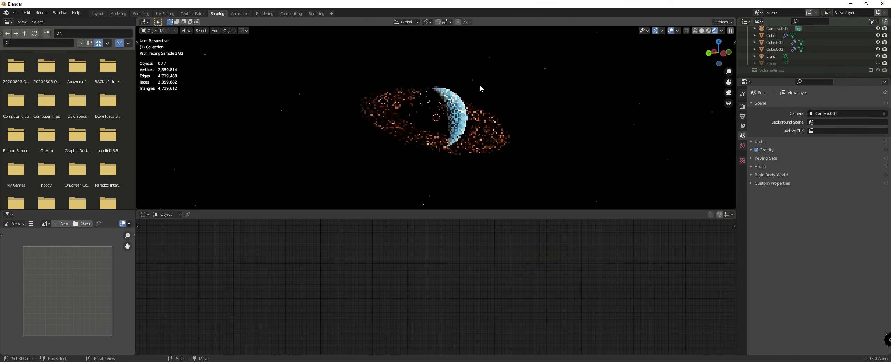
left_click(488, 142)
left_click(734, 43)
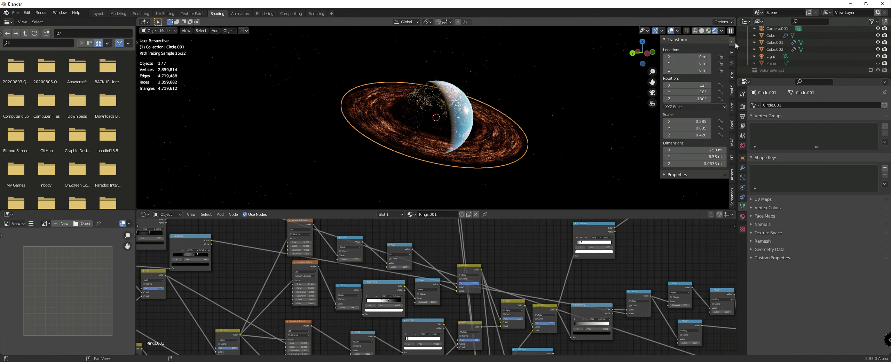
right_click(701, 91)
left_click(699, 91)
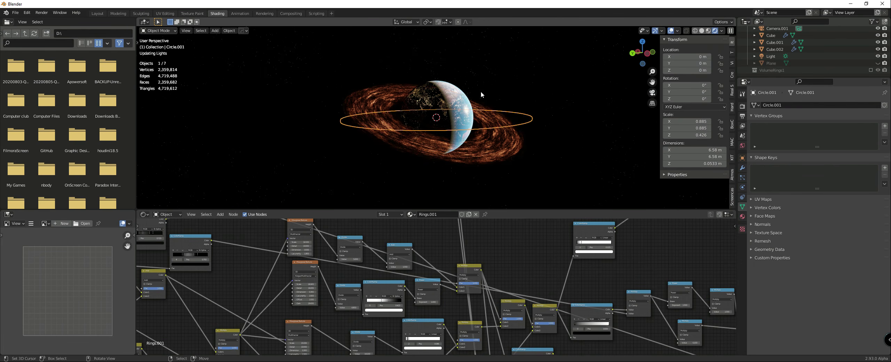
left_click(541, 90)
Step: Examine the levelled lava rings around the planet up close and from several angles
scroll(524, 87, "up", 2)
scroll(524, 87, "up", 2)
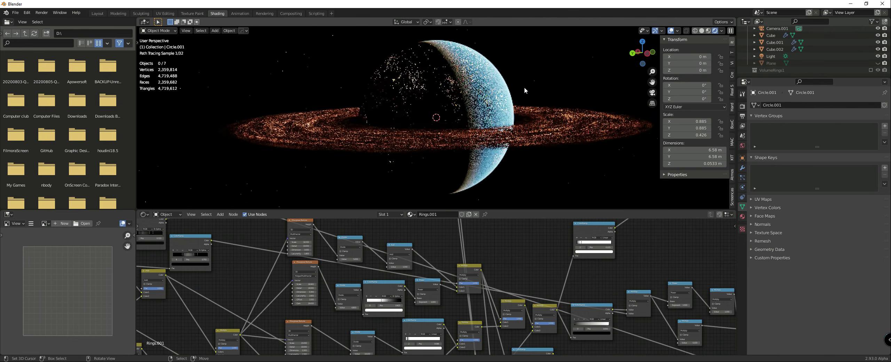
middle_click_drag(320, 79, 327, 91)
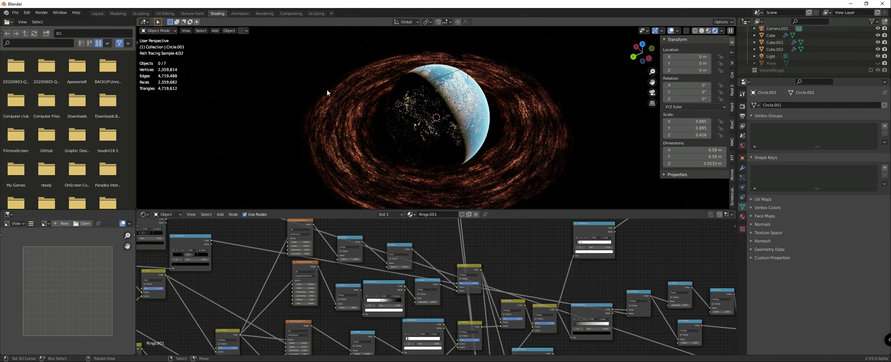
middle_click_drag(365, 107, 540, 135)
scroll(540, 134, "up", 1)
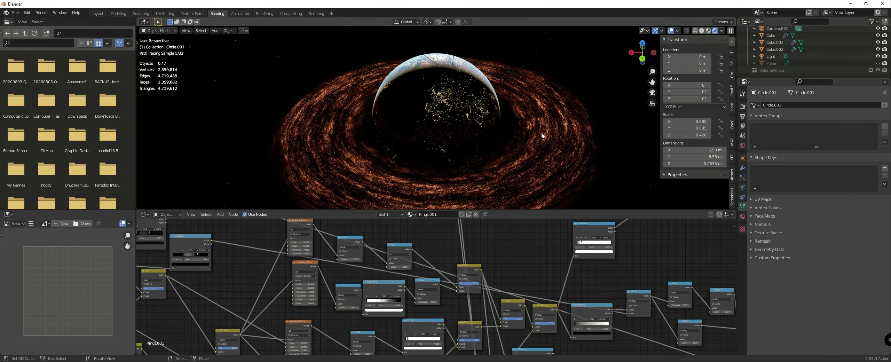
Step: Exclude the Rings collection from the view layer and move it out of Collection, directly under the Scene Collection
middle_click_drag(541, 132, 496, 129)
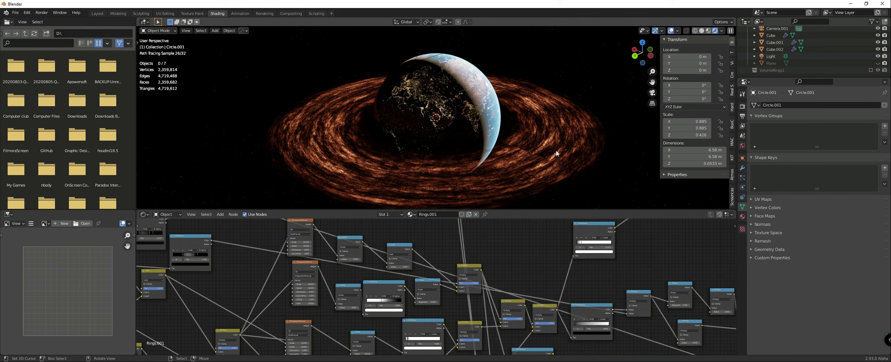
scroll(842, 46, "up", 3)
left_click(870, 44)
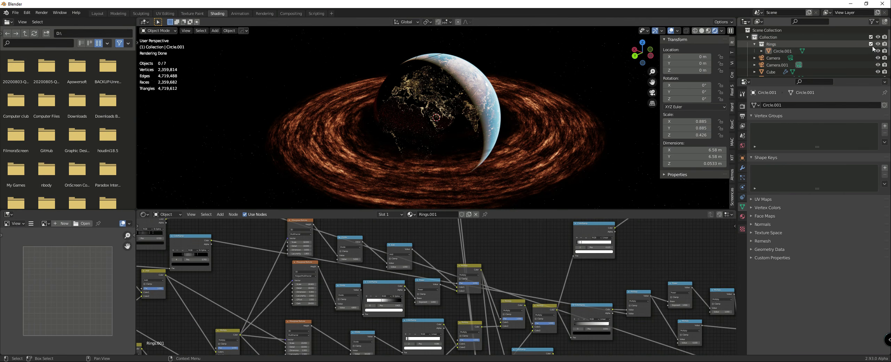
left_click_drag(768, 44, 764, 30)
scroll(771, 64, "down", 3)
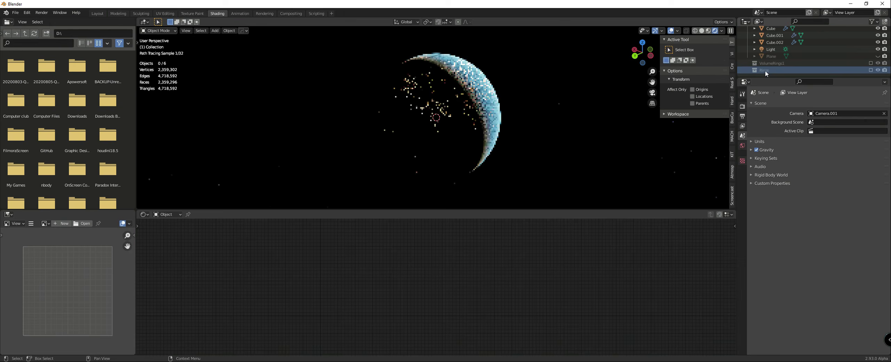
Step: Examine the planet without rings from several angles and distances, checking its day side, night lights and the Cube.001 atmosphere
middle_click_drag(642, 79, 479, 85)
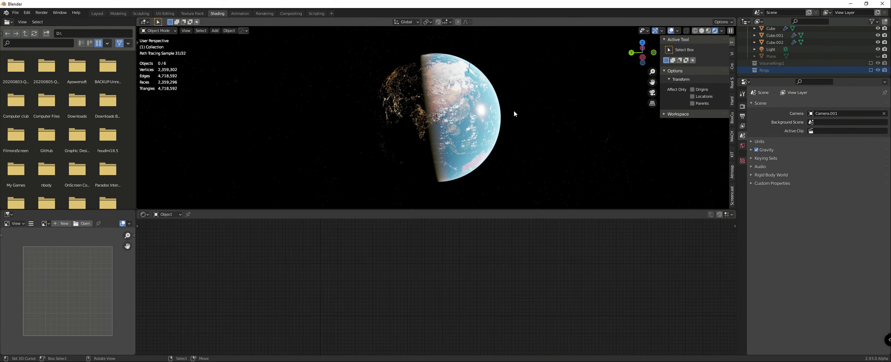
scroll(430, 97, "down", 3)
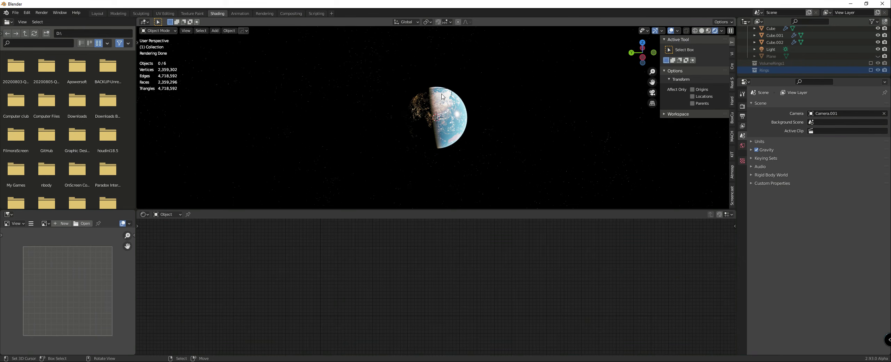
scroll(467, 125, "up", 3)
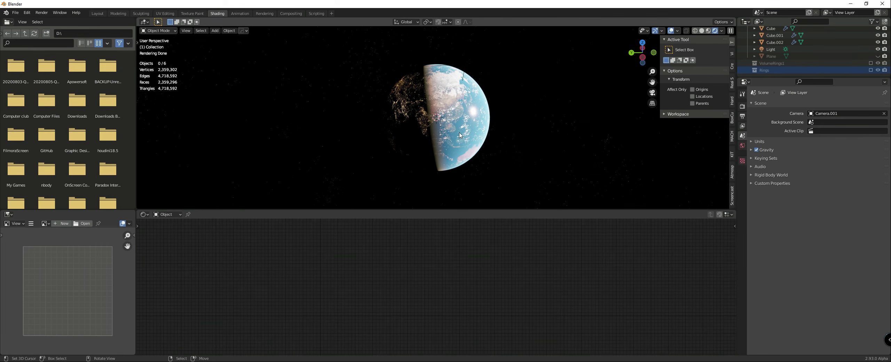
left_click(480, 140)
scroll(483, 141, "up", 2)
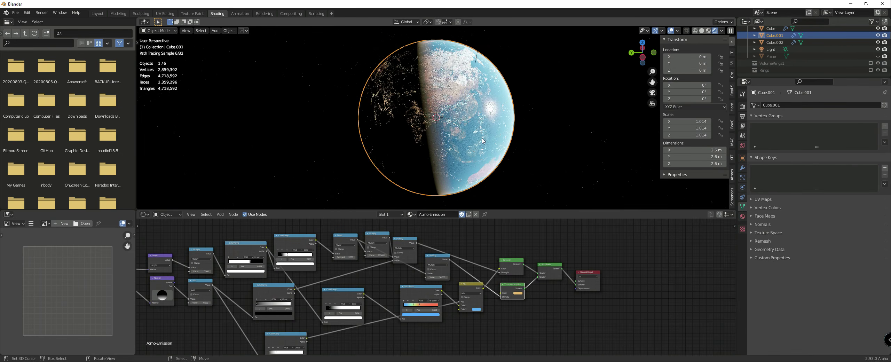
middle_click_drag(478, 141, 460, 128)
scroll(441, 131, "down", 2)
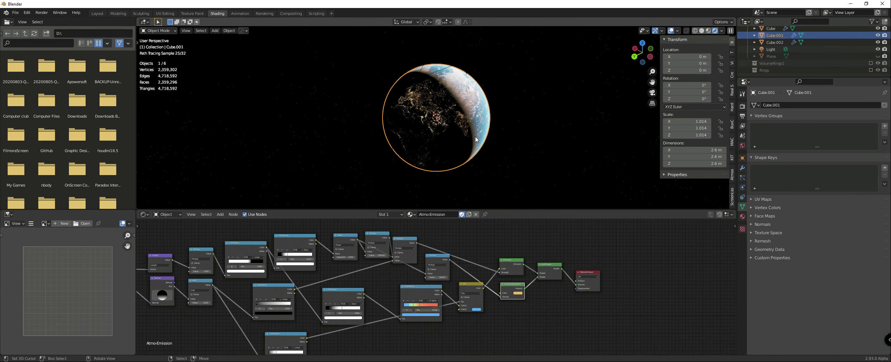
scroll(475, 125, "up", 3)
middle_click_drag(476, 120, 458, 112)
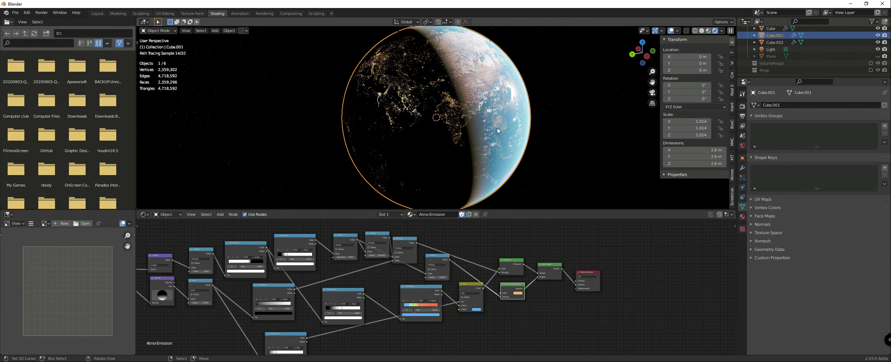
middle_click_drag(508, 126, 526, 119)
right_click(581, 140)
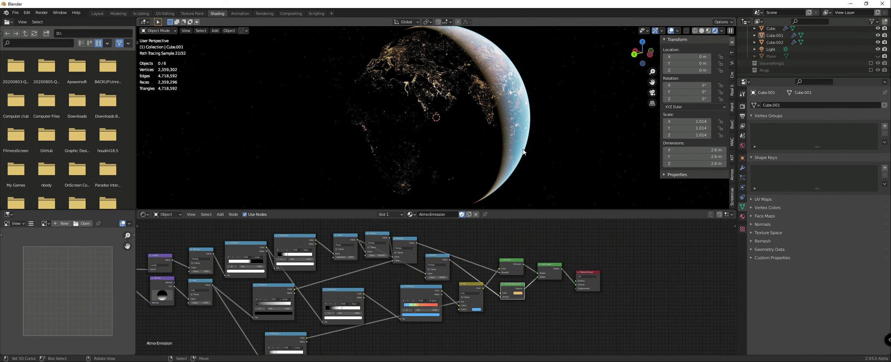
mouse_move(522, 150)
middle_mouse_down()
mouse_move(474, 140)
mouse_move(511, 148)
middle_mouse_up()
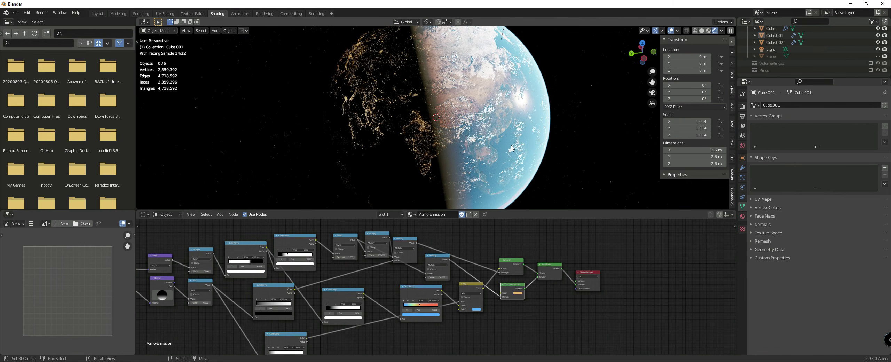